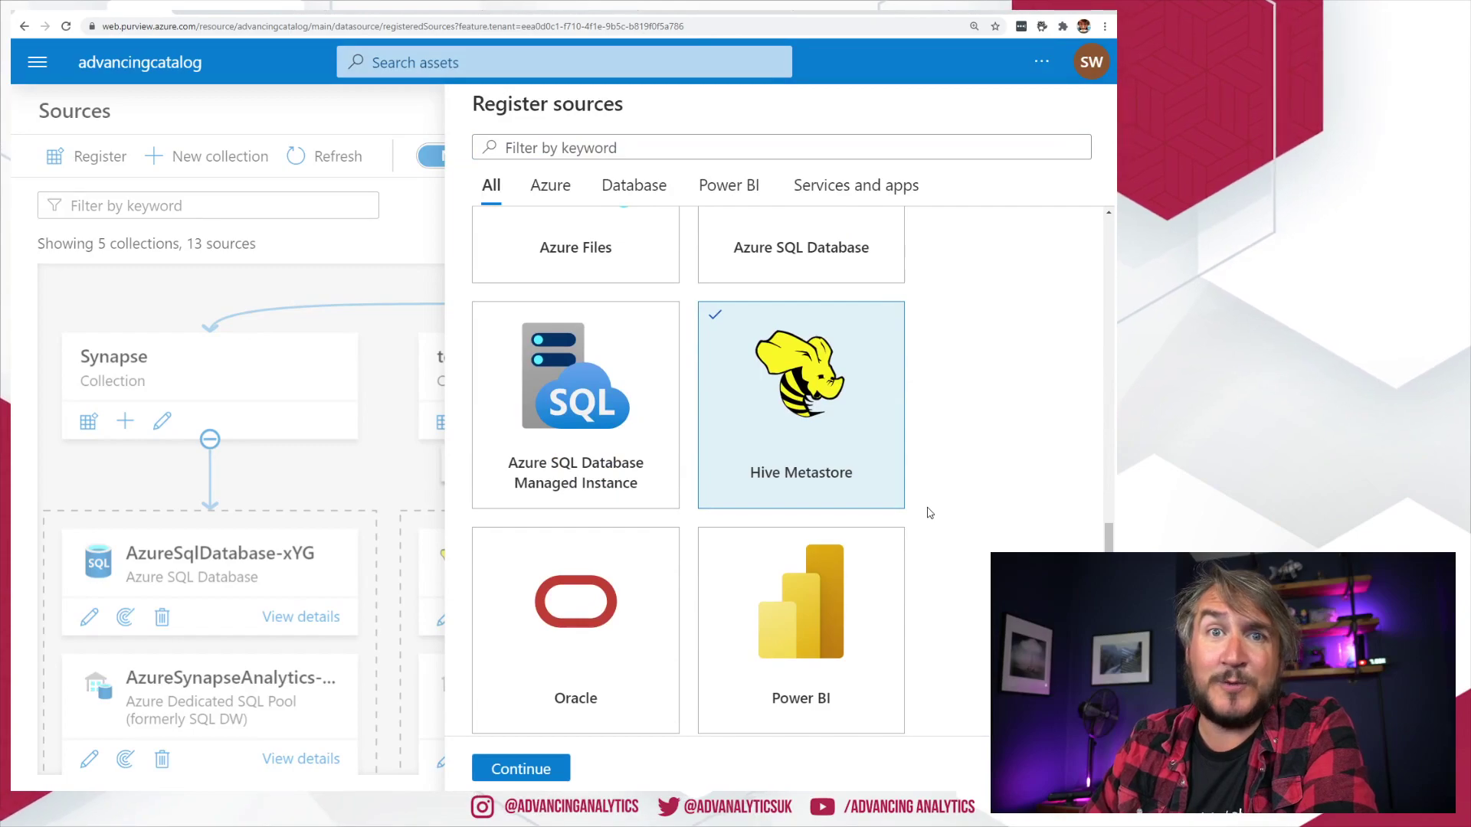
- Choose Hive Metastore as the source type and name the new source DBXPurviewDemo
left_click(491, 776)
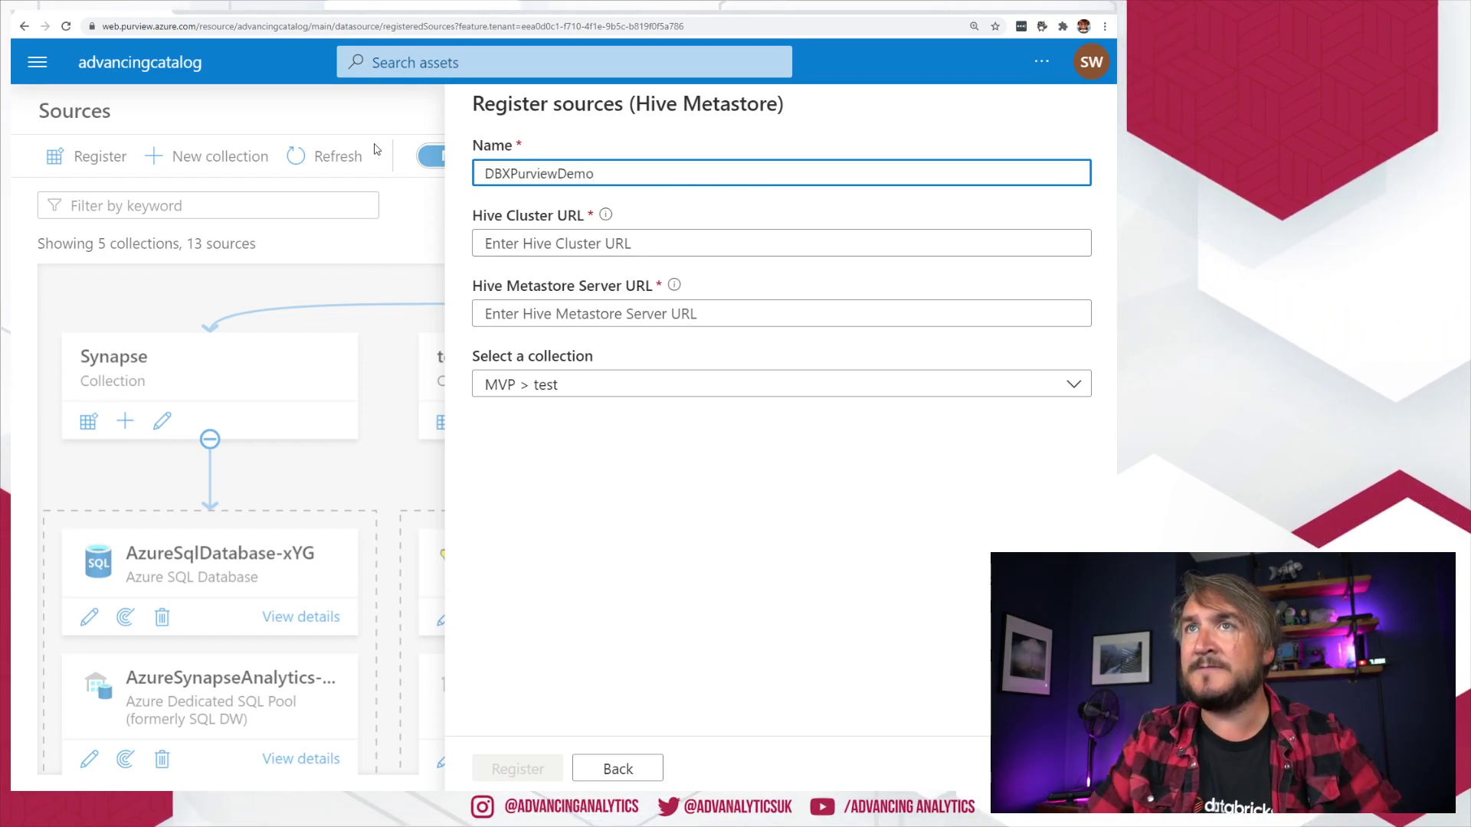
left_click(594, 243)
left_click(628, 313)
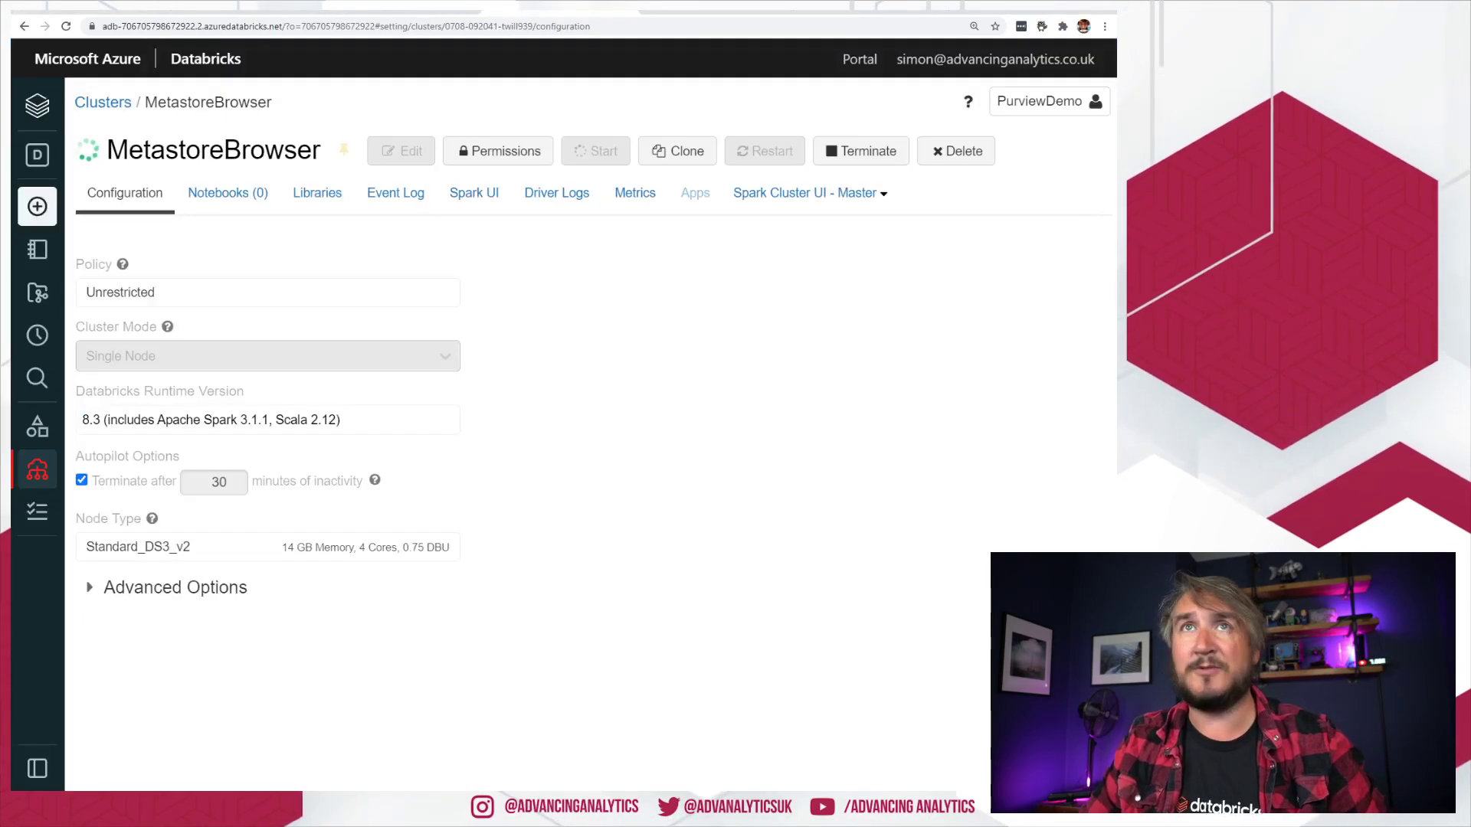
left_click(322, 25)
left_click(320, 26)
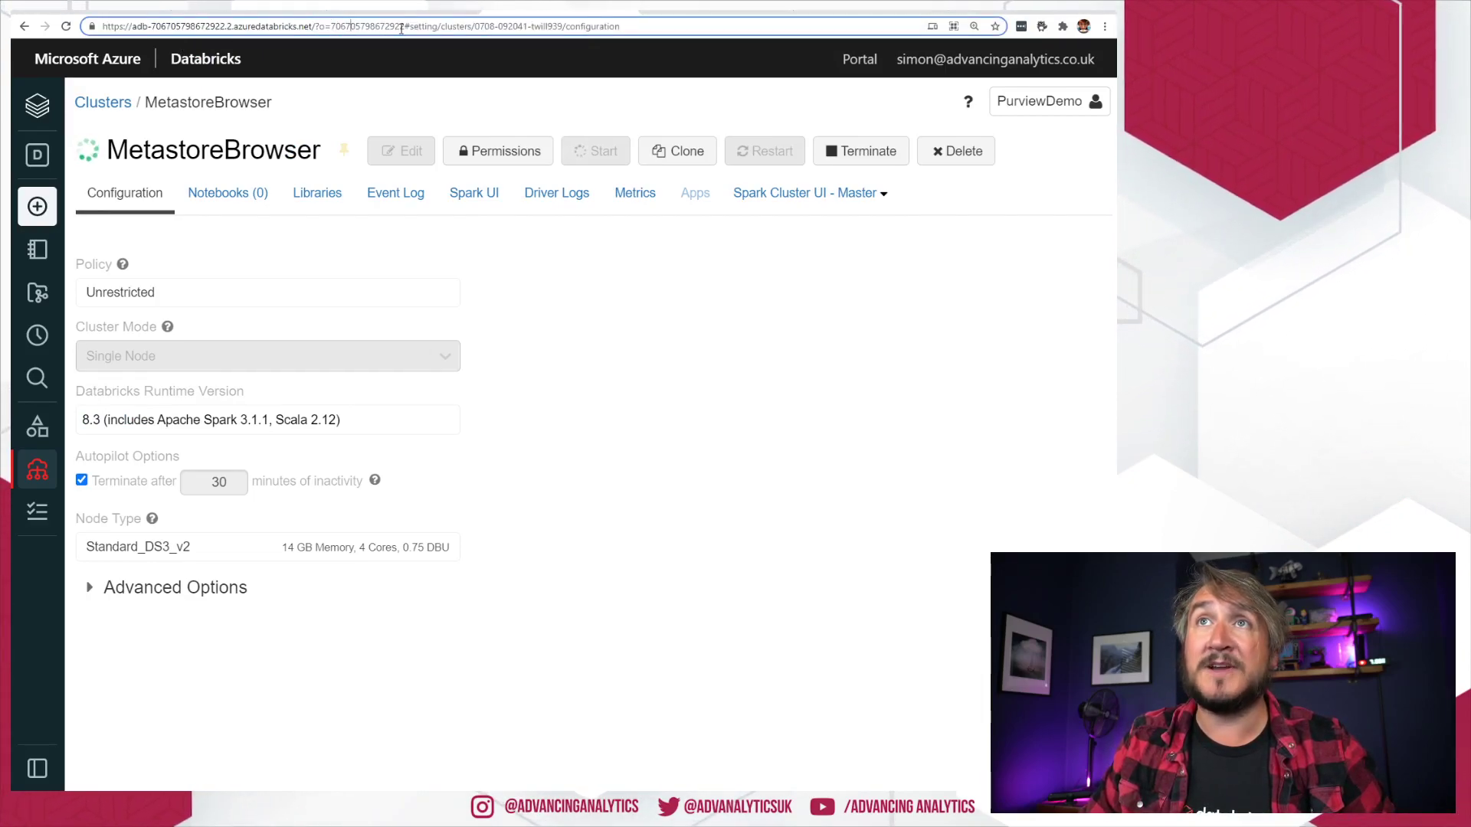
left_click_drag(406, 26, 116, 13)
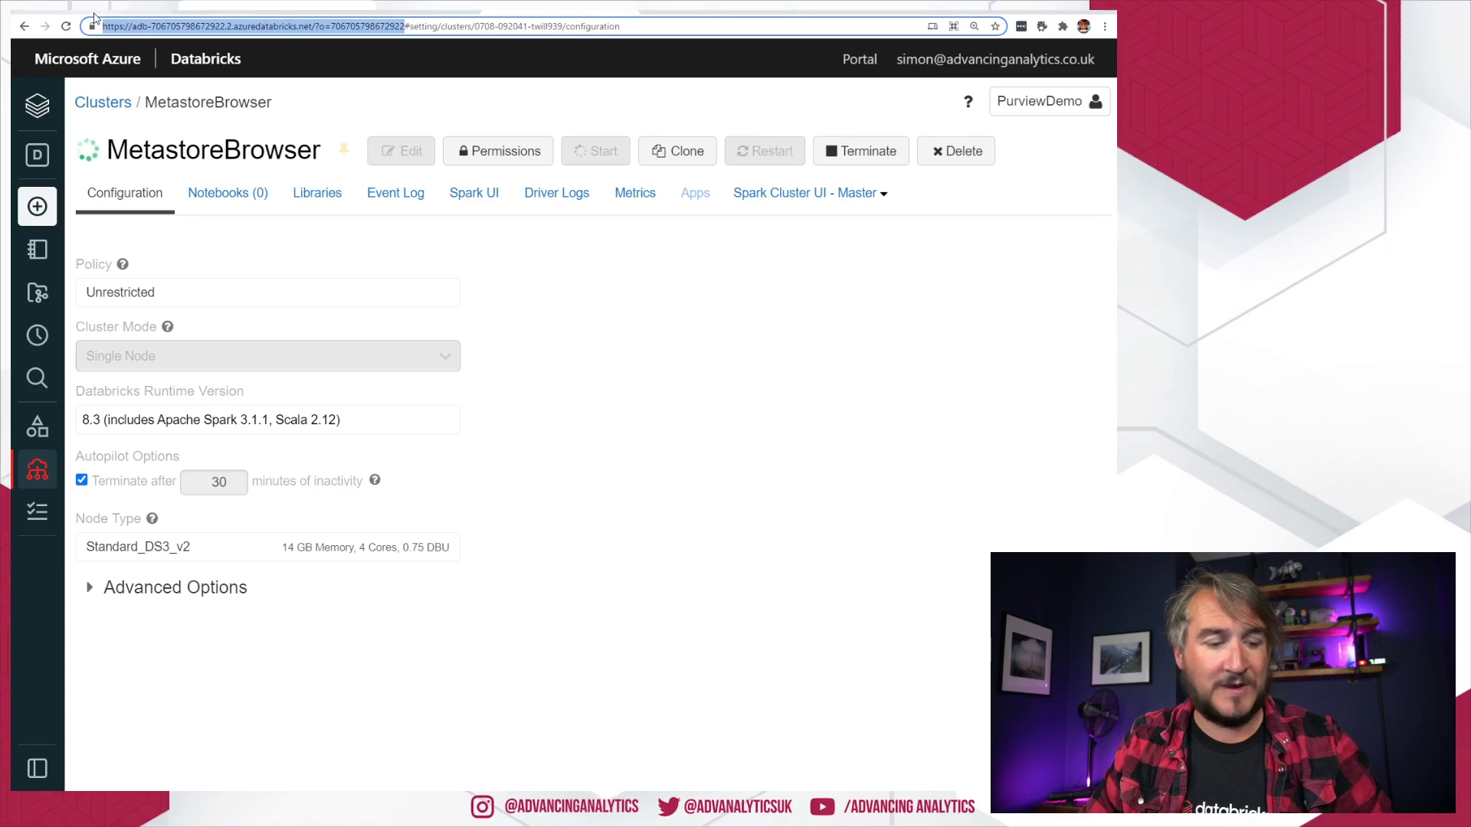
left_click(317, 25)
left_click_drag(317, 25, 25, 23)
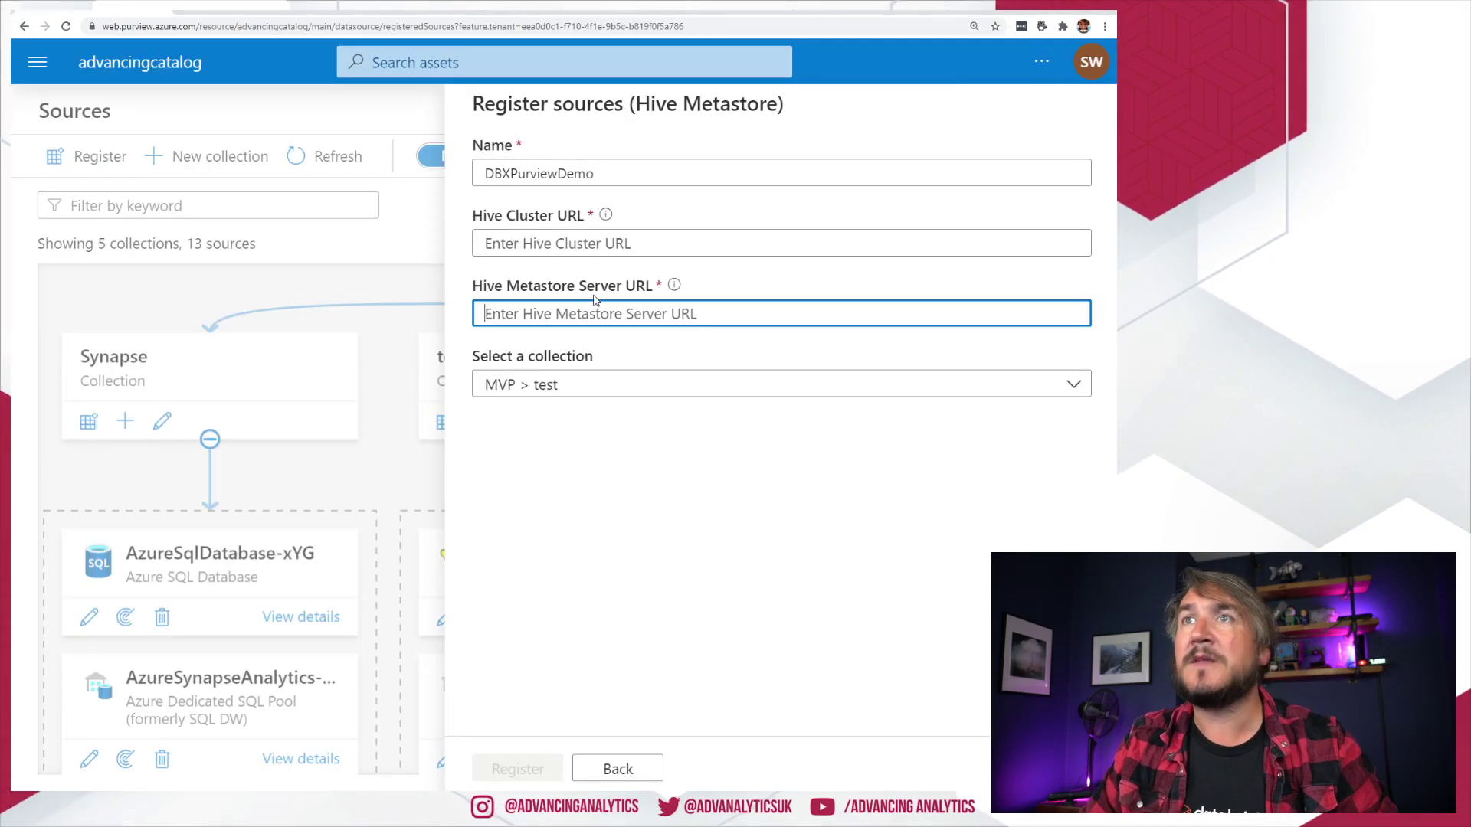
left_click(585, 239)
- Check the example for the Hive Metastore Server URL and show the JDBC/ODBC connection details of the MetastoreBrowser cluster in Databricks
left_click(725, 321)
mouse_move(675, 286)
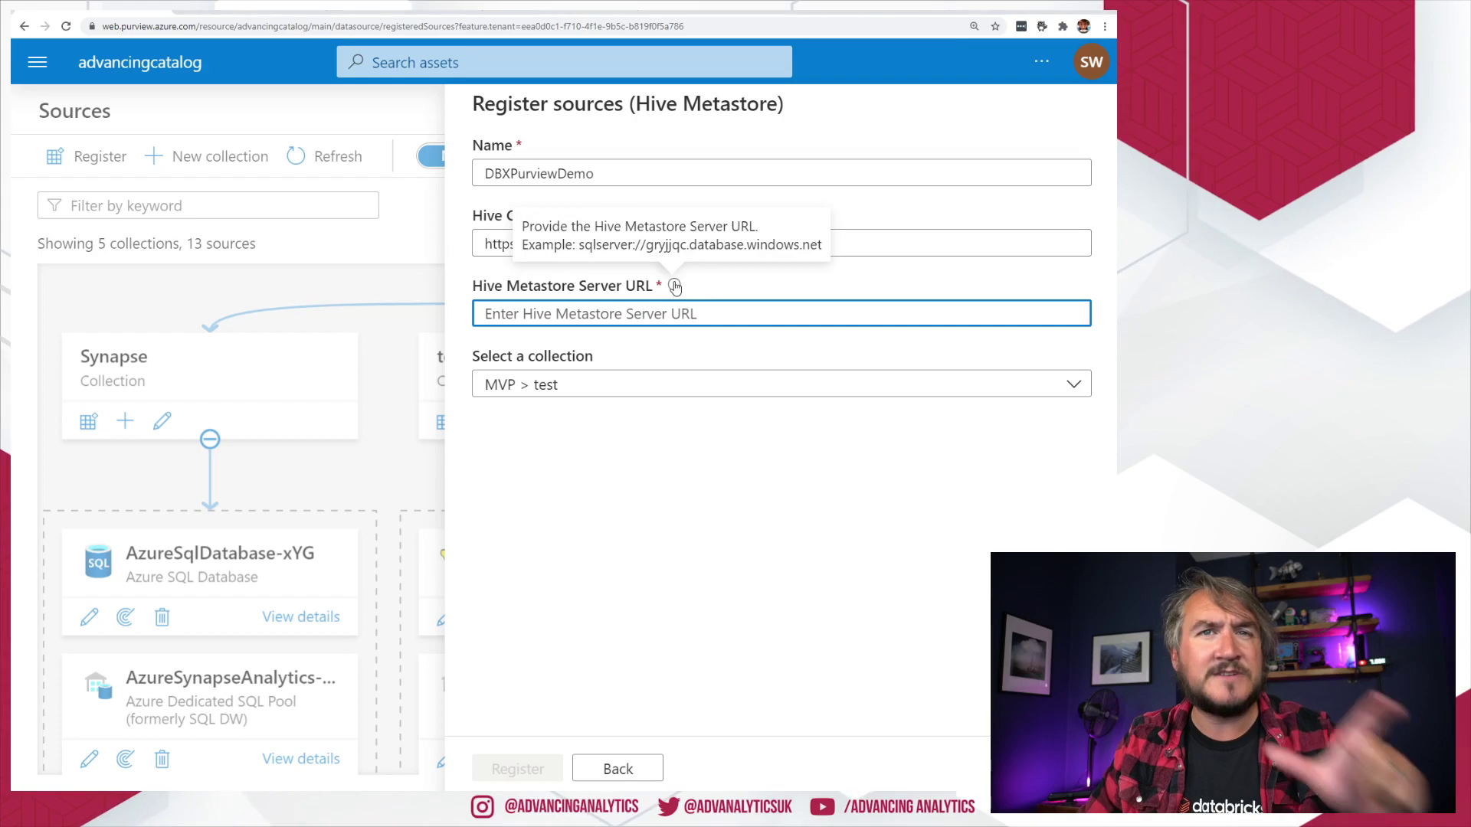
left_click(530, 12)
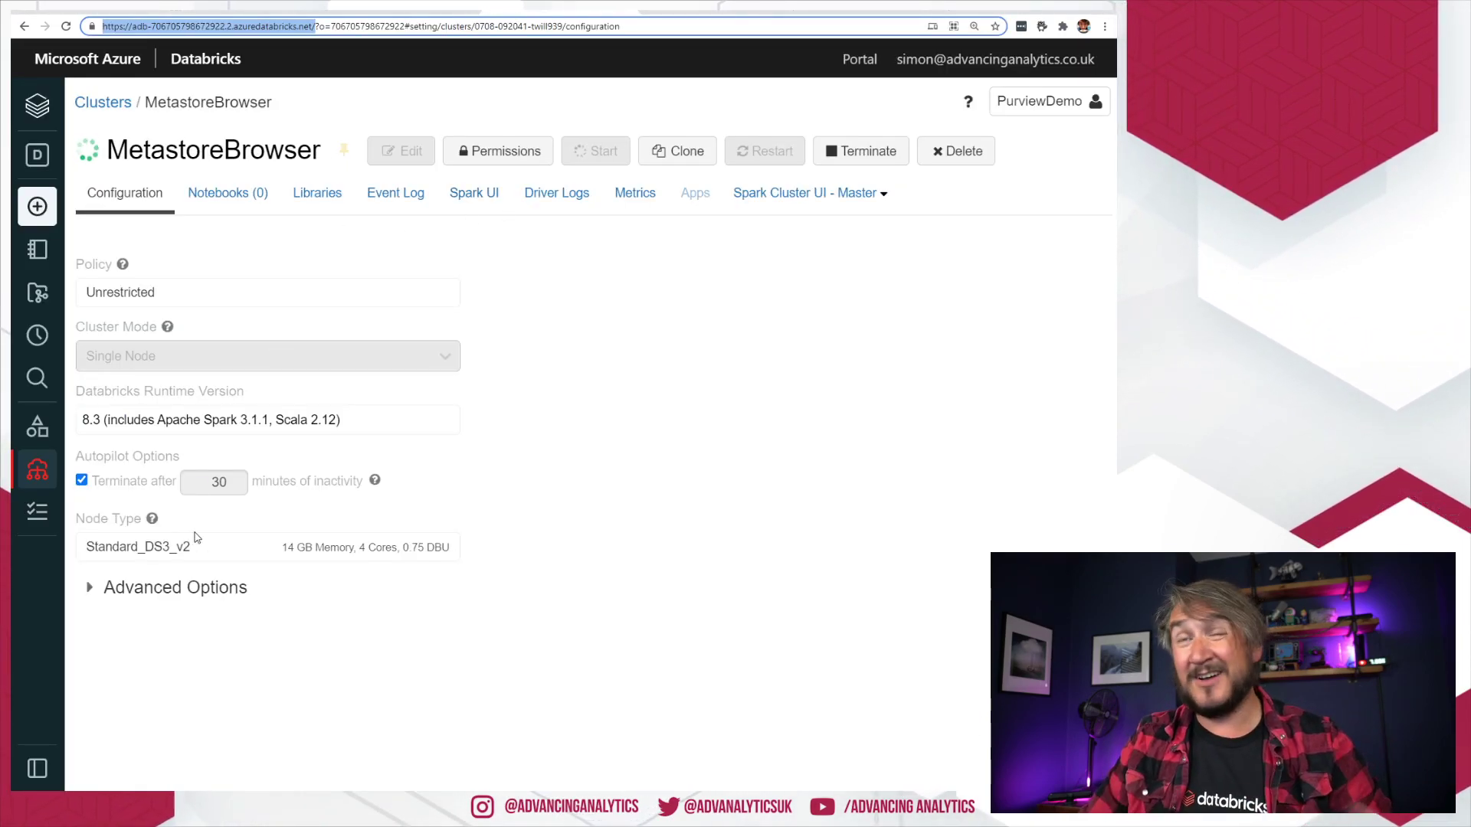
left_click(134, 587)
mouse_move(374, 481)
scroll(435, 473, "down", 1)
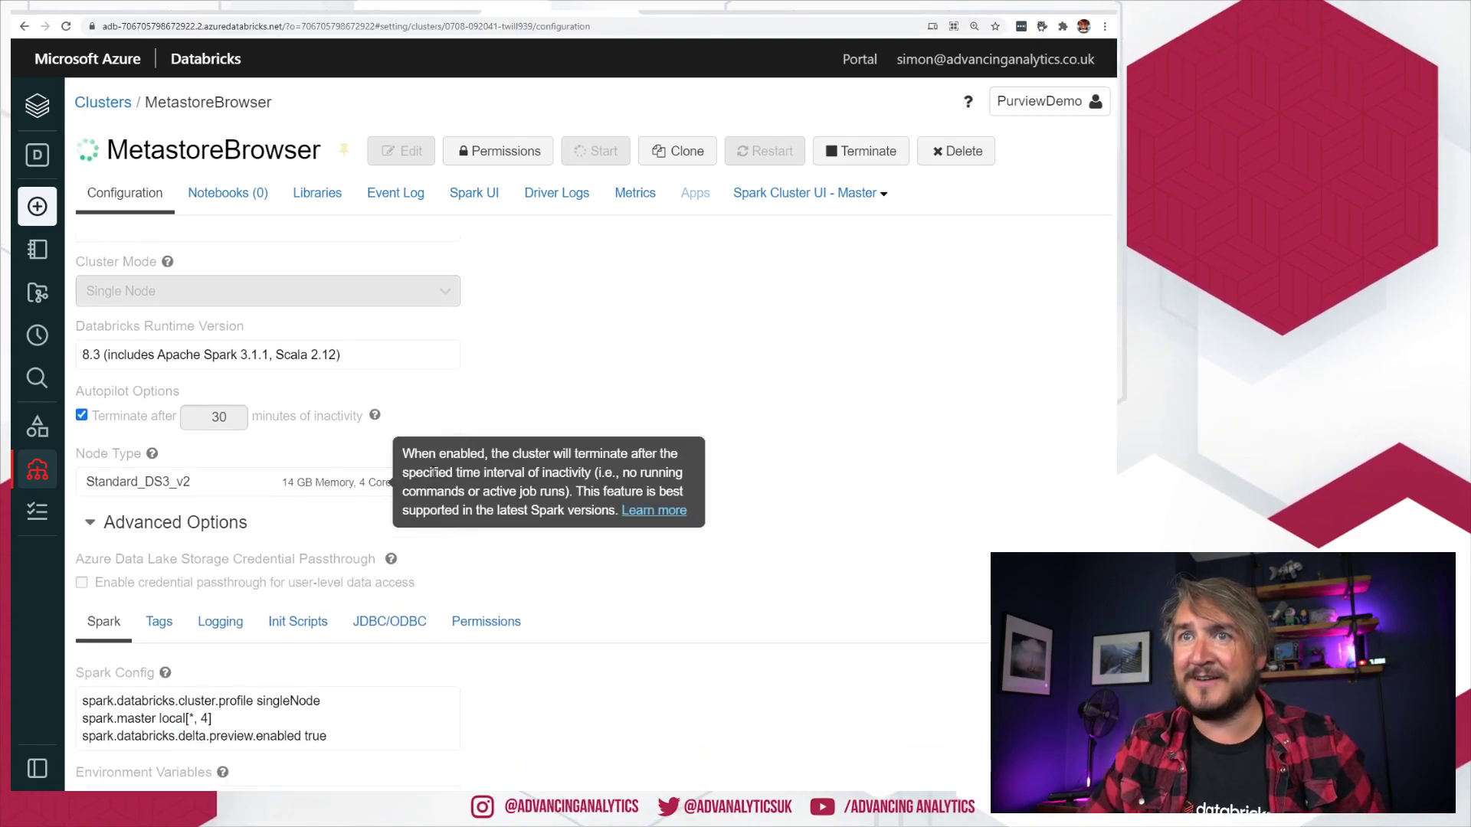
left_click(390, 621)
scroll(515, 524, "down", 4)
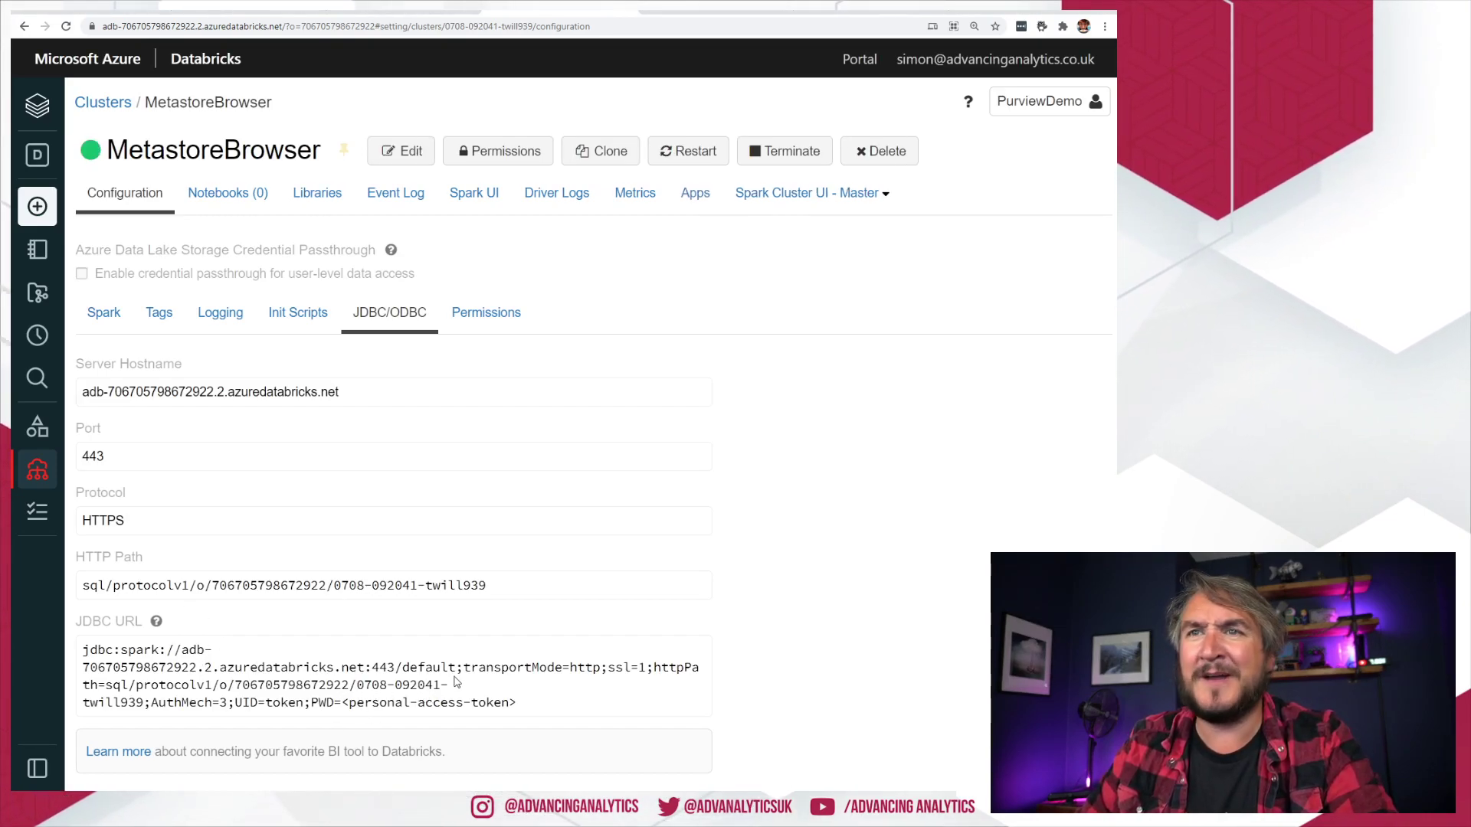
- Set the Hive Metastore Server URL to the cluster's jdbc:spark://adb-706705798672922.2.azuredatabricks.net:443 and register the source
left_click_drag(296, 662, 85, 650)
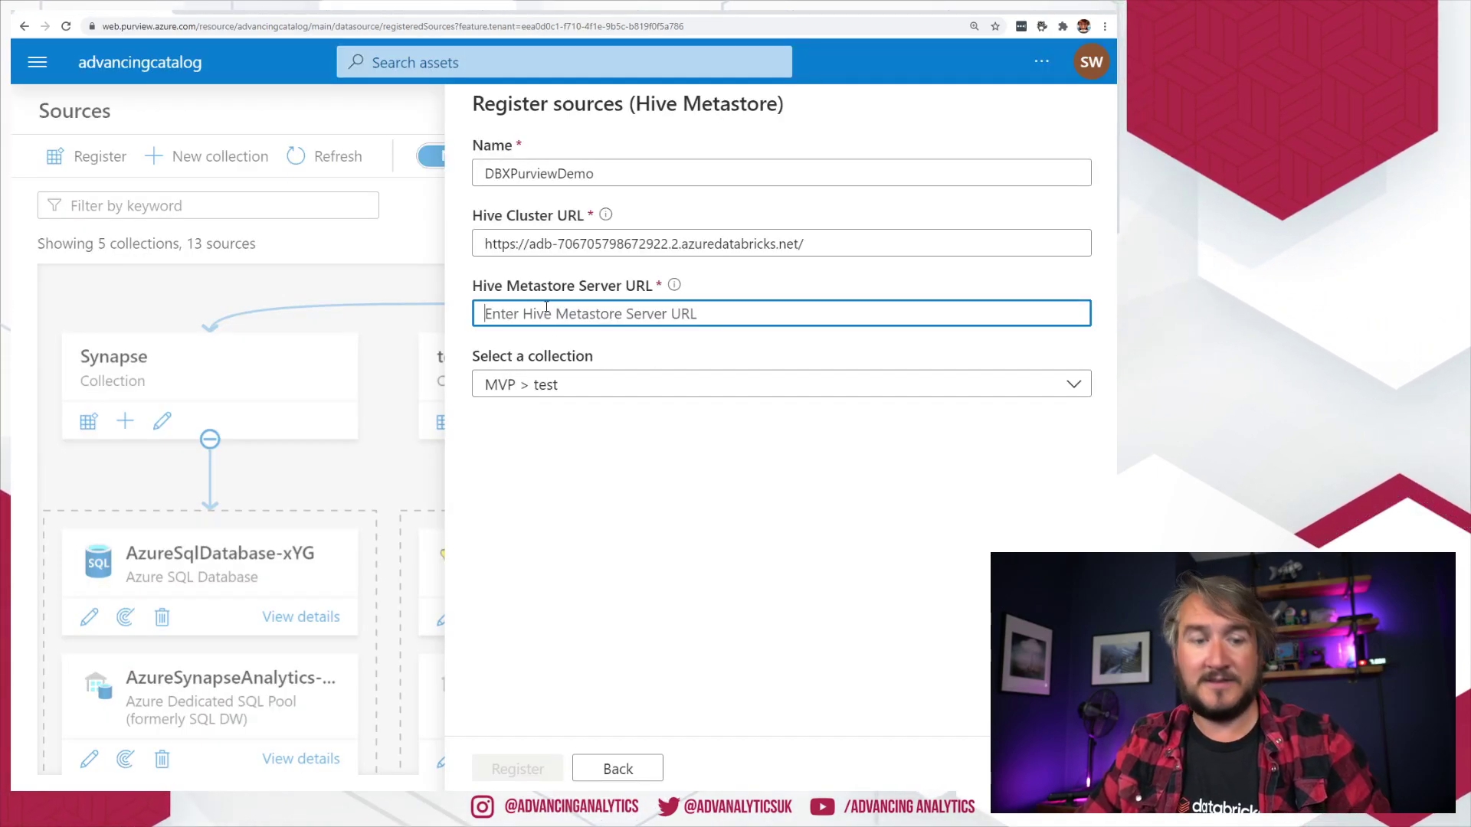
type("jdbc:spark://adb-706705798672922.2.azuredatabricks.net:443")
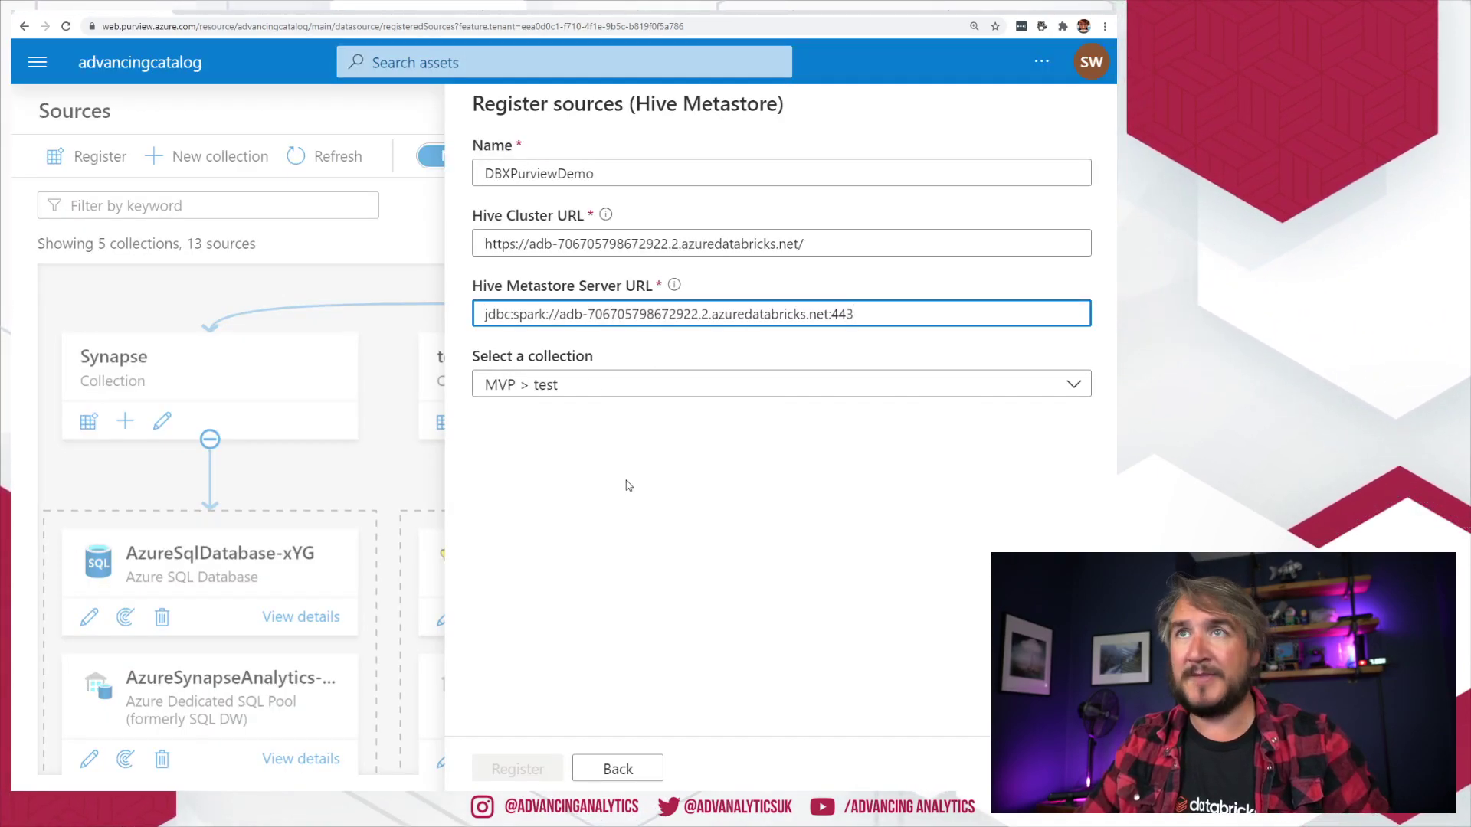
left_click(497, 769)
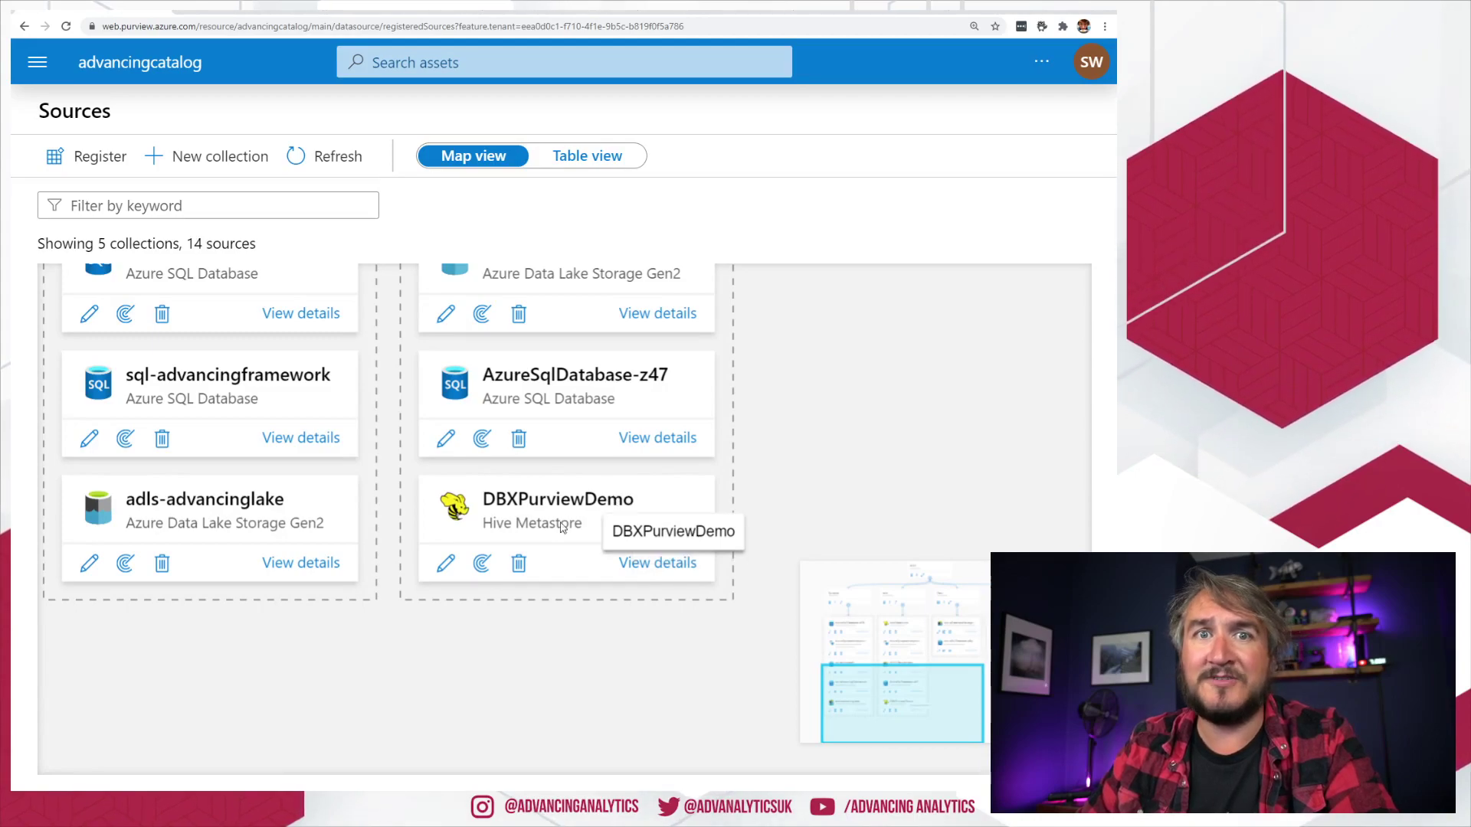
- Open a new scan for DBXPurviewDemo and review its integration runtime, credential and metastore JDBC settings
left_click(482, 564)
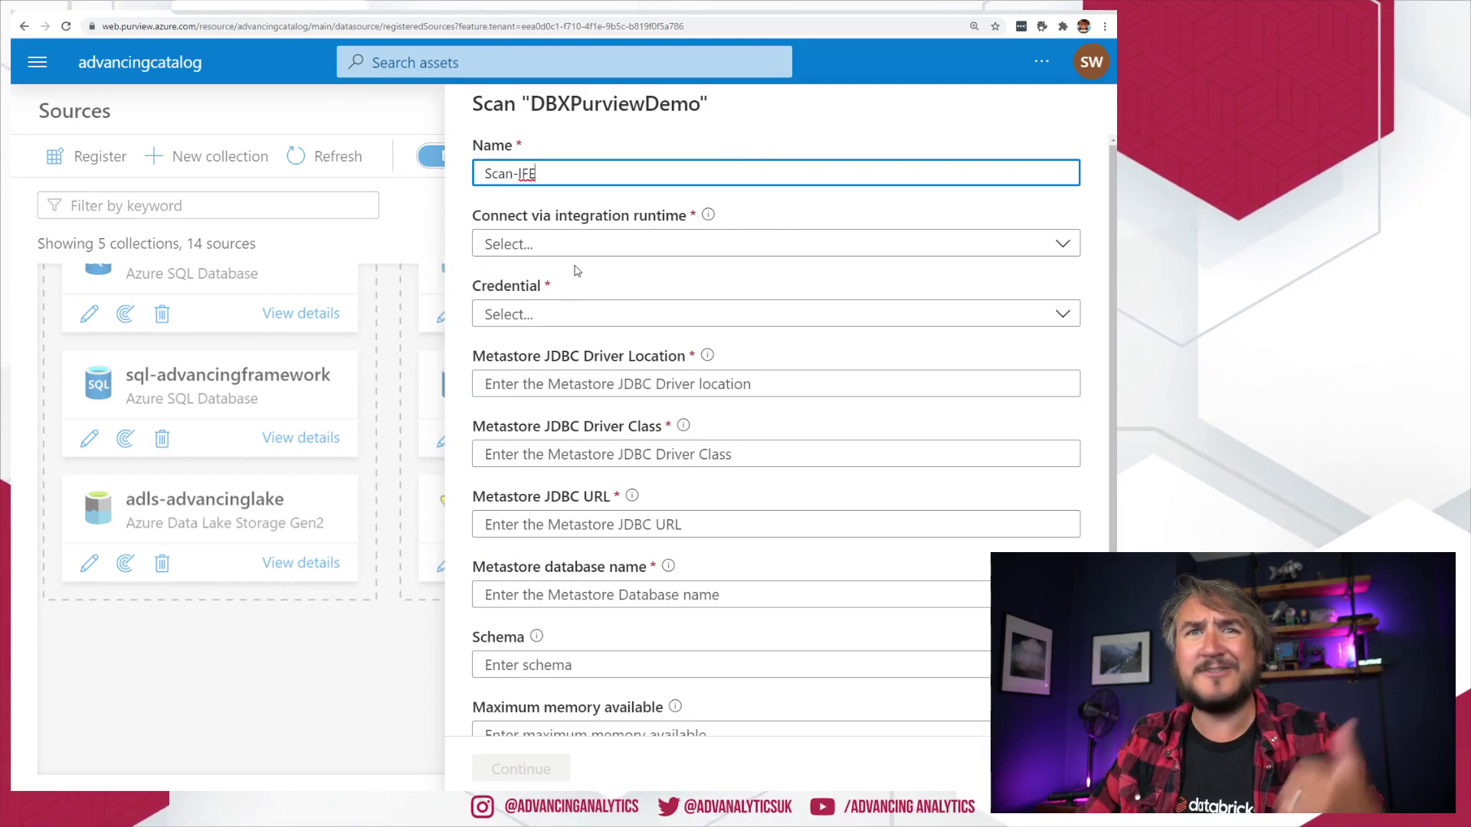
left_click(632, 284)
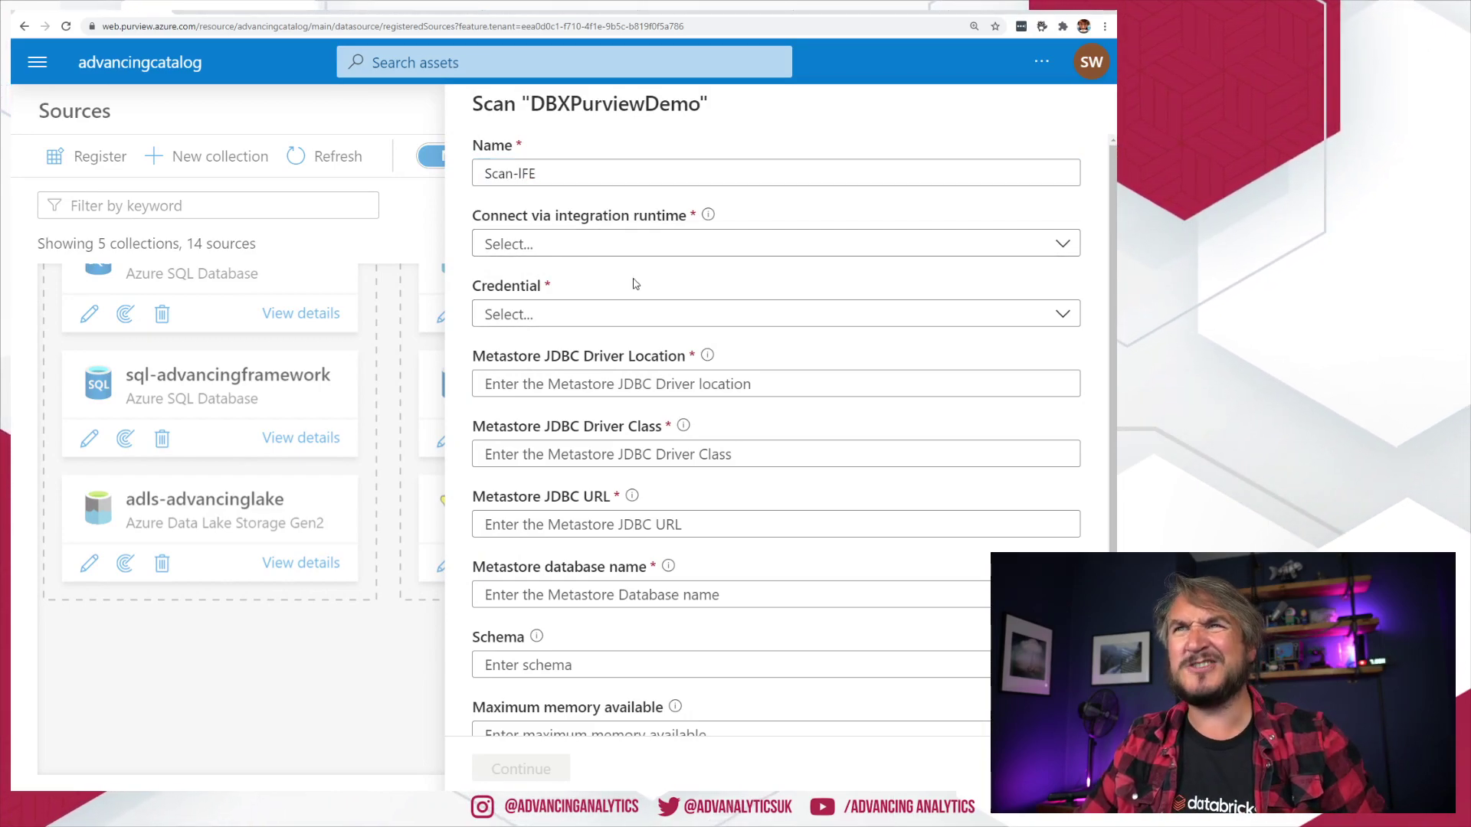
scroll(634, 453, "down", 1)
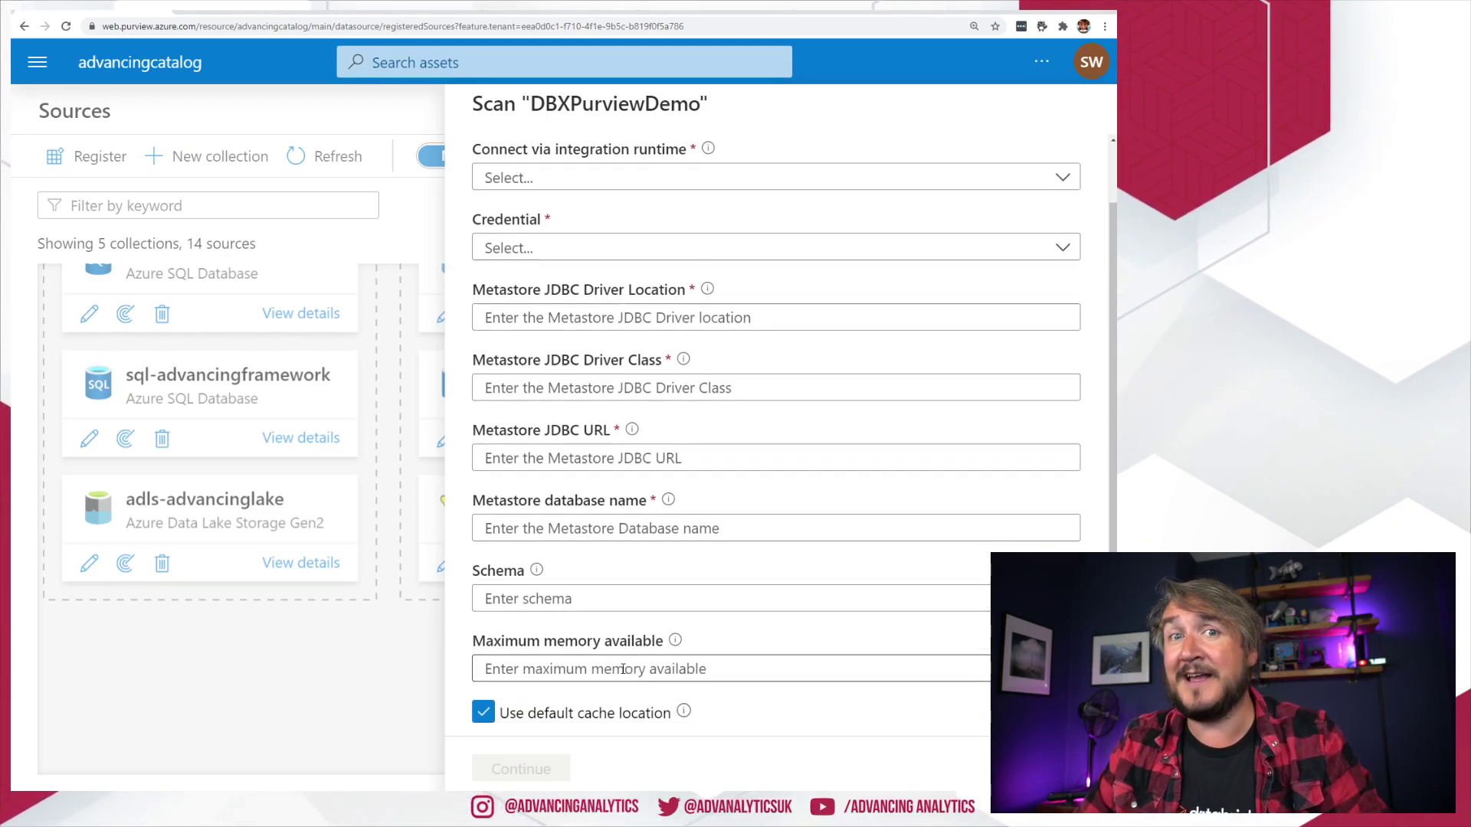
scroll(623, 668, "up", 1)
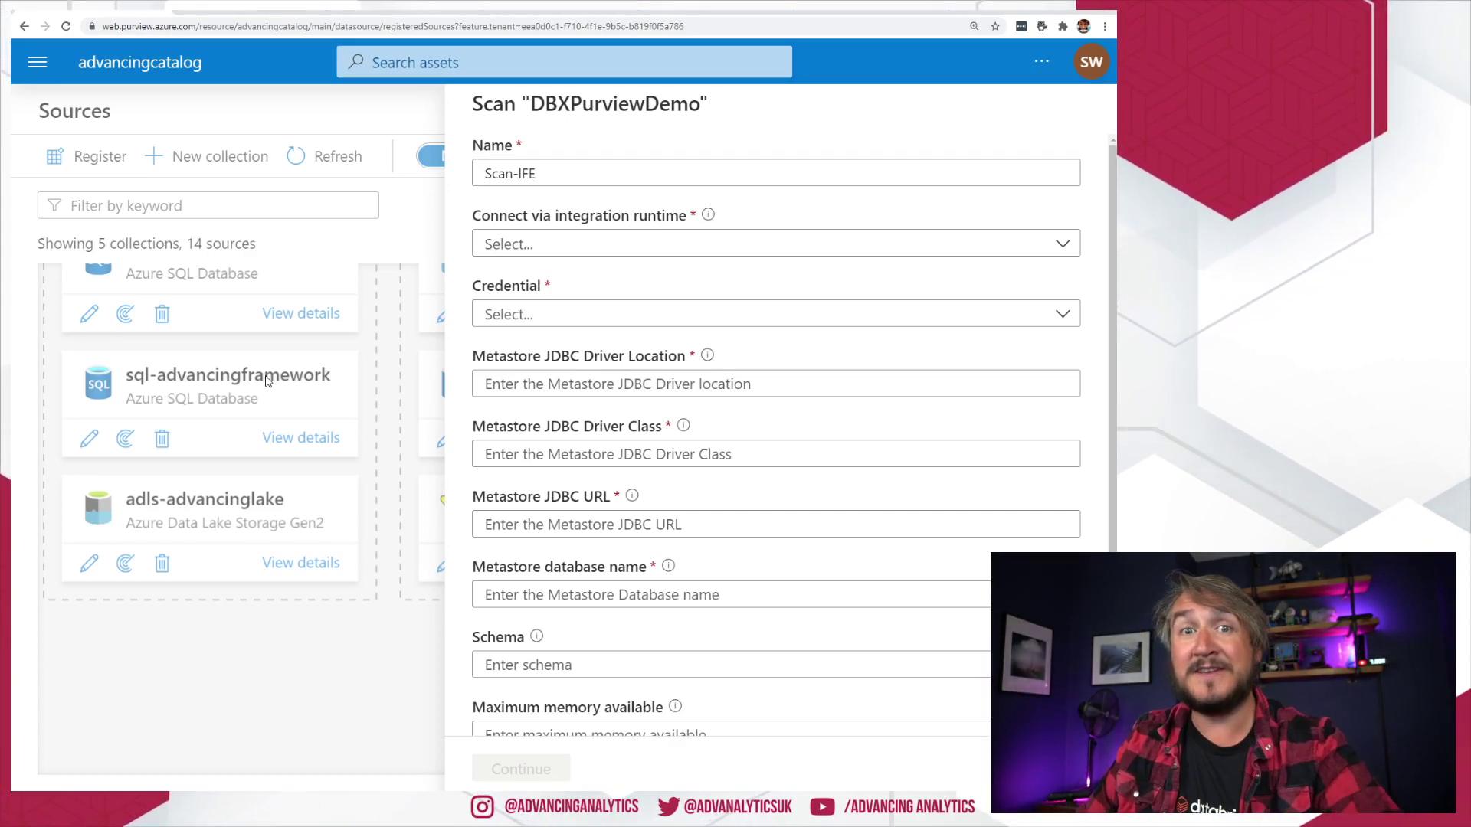
left_click_drag(545, 356, 624, 358)
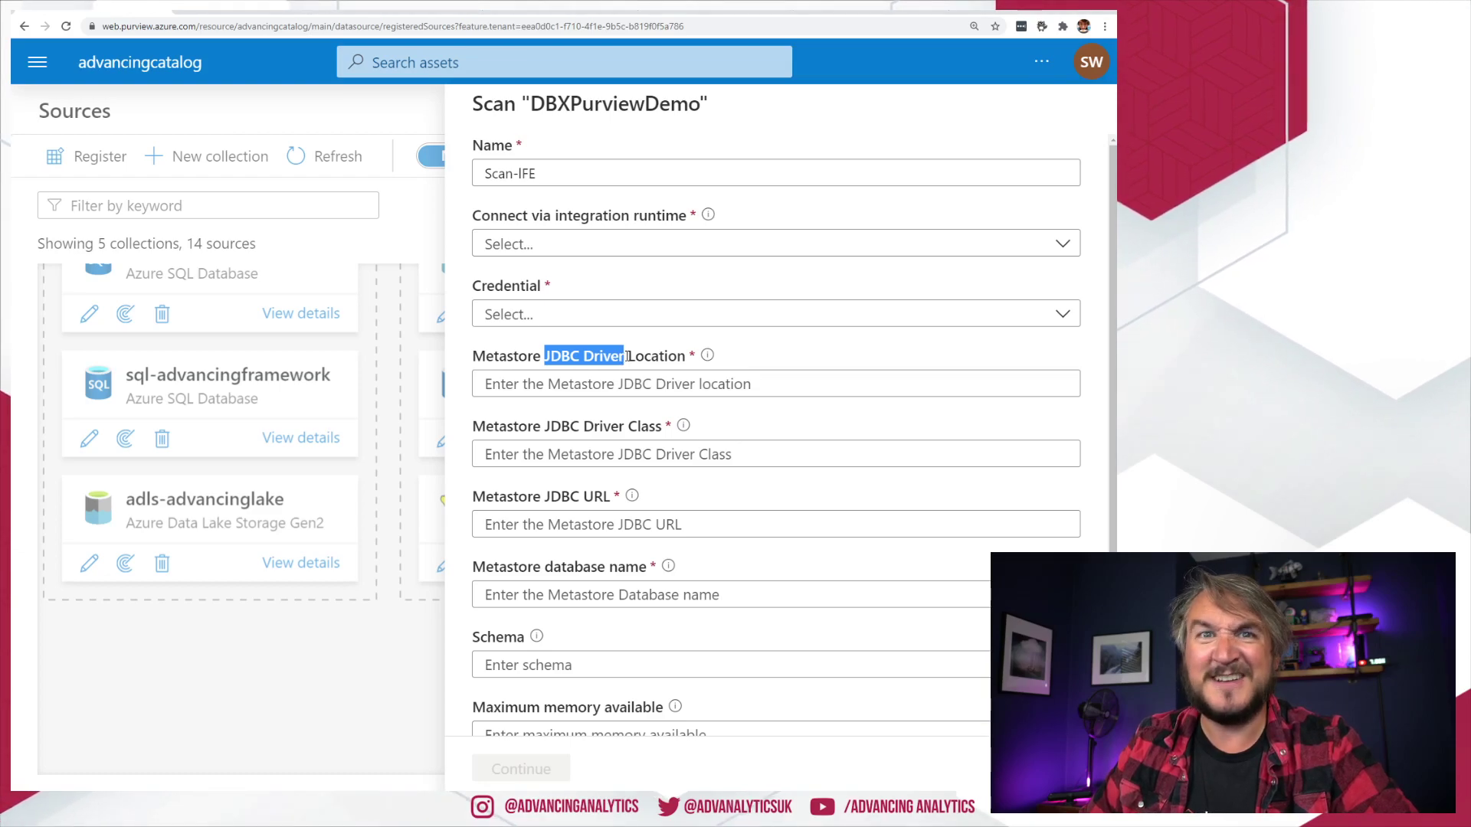
- Read the Microsoft Docs article on scanning a Hive Metastore database, focusing on the Databricks usage notes for credentials, driver class and JDBC URL
left_click(205, 11)
scroll(1097, 533, "up", 10)
left_click_drag(1114, 402, 1115, 75)
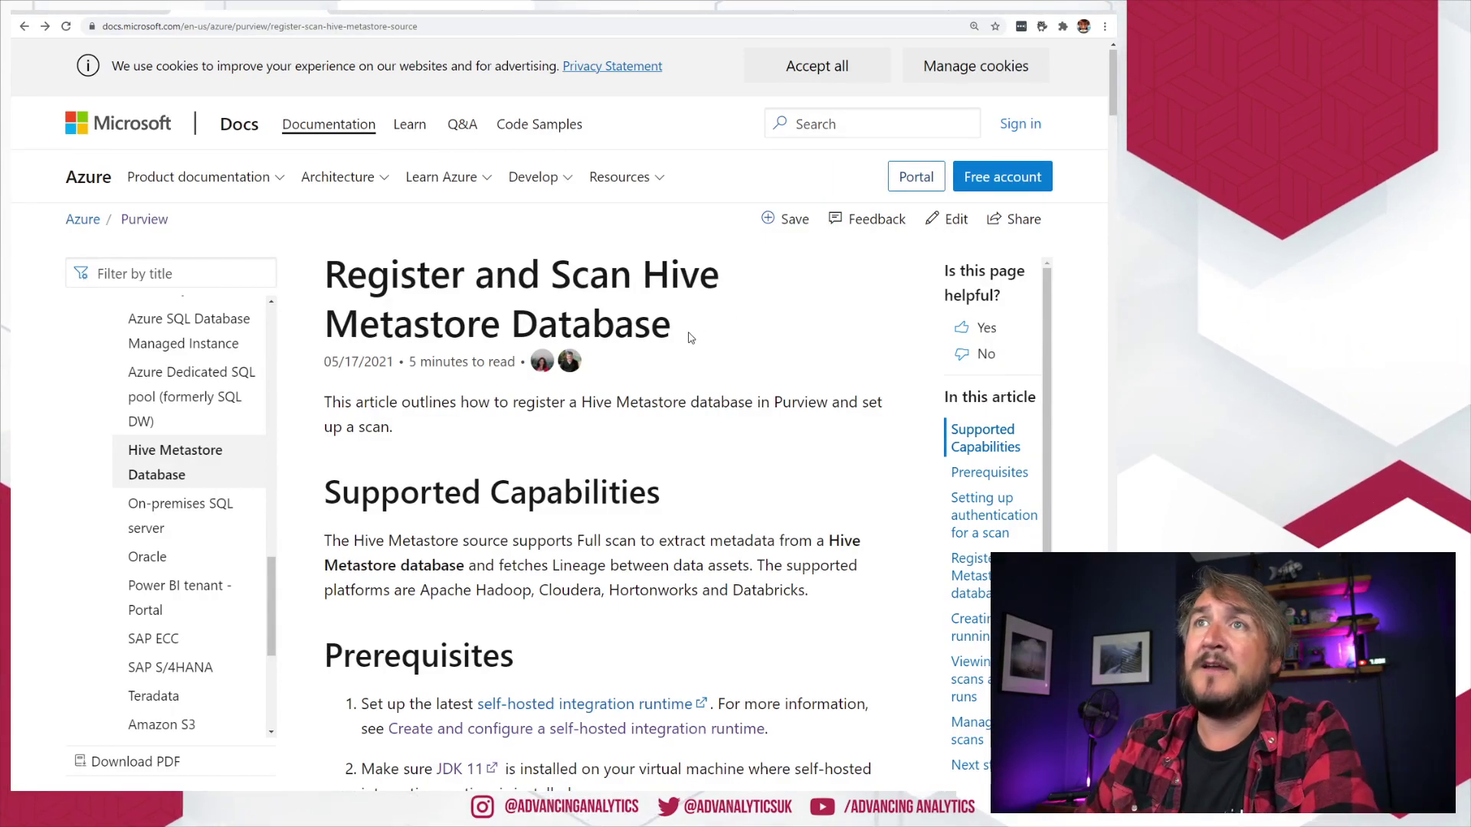
scroll(674, 322, "down", 5)
scroll(682, 318, "down", 15)
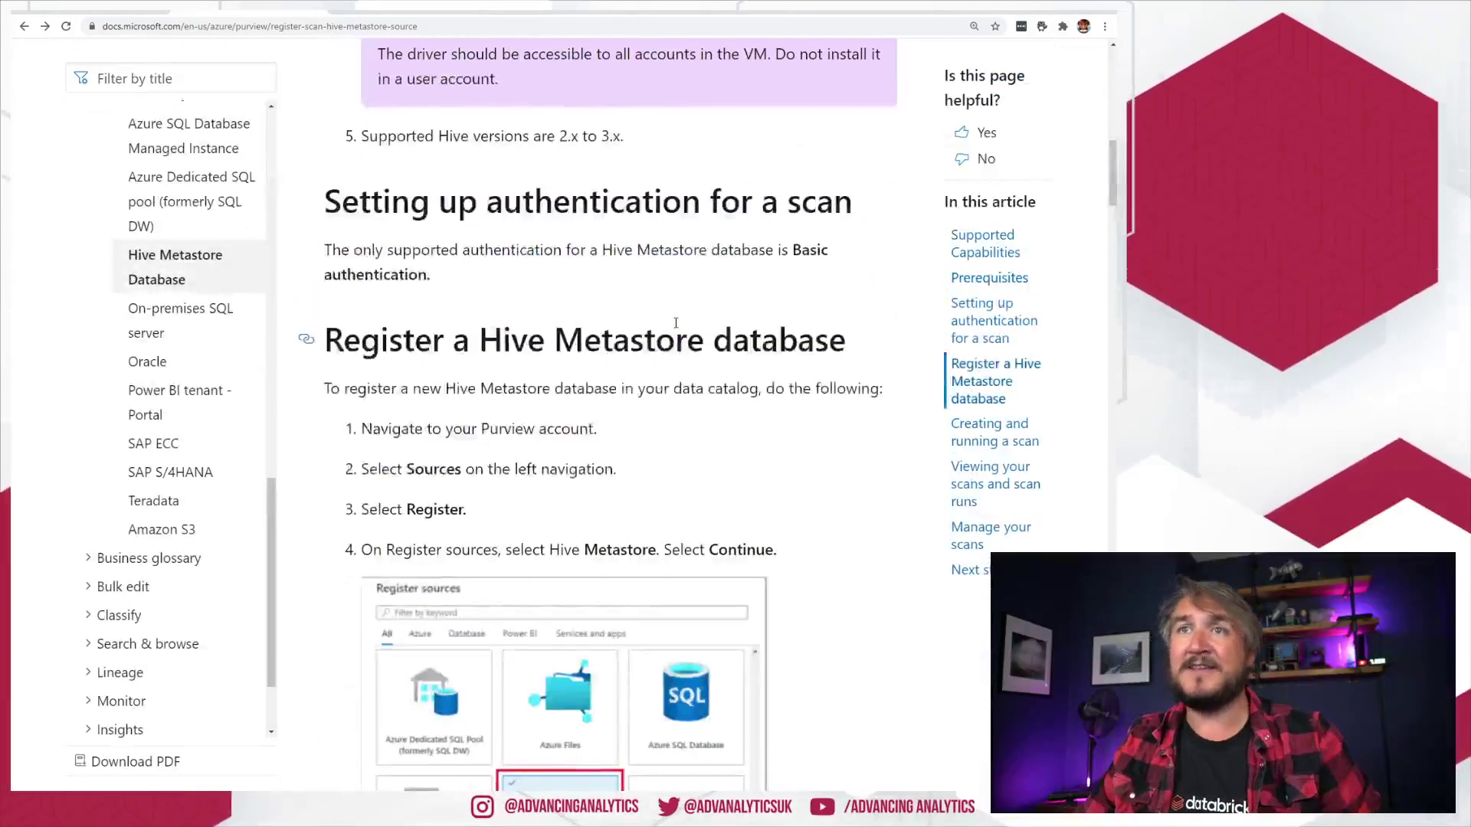
scroll(676, 328, "down", 4)
scroll(460, 383, "up", 2)
left_click_drag(361, 402, 845, 426)
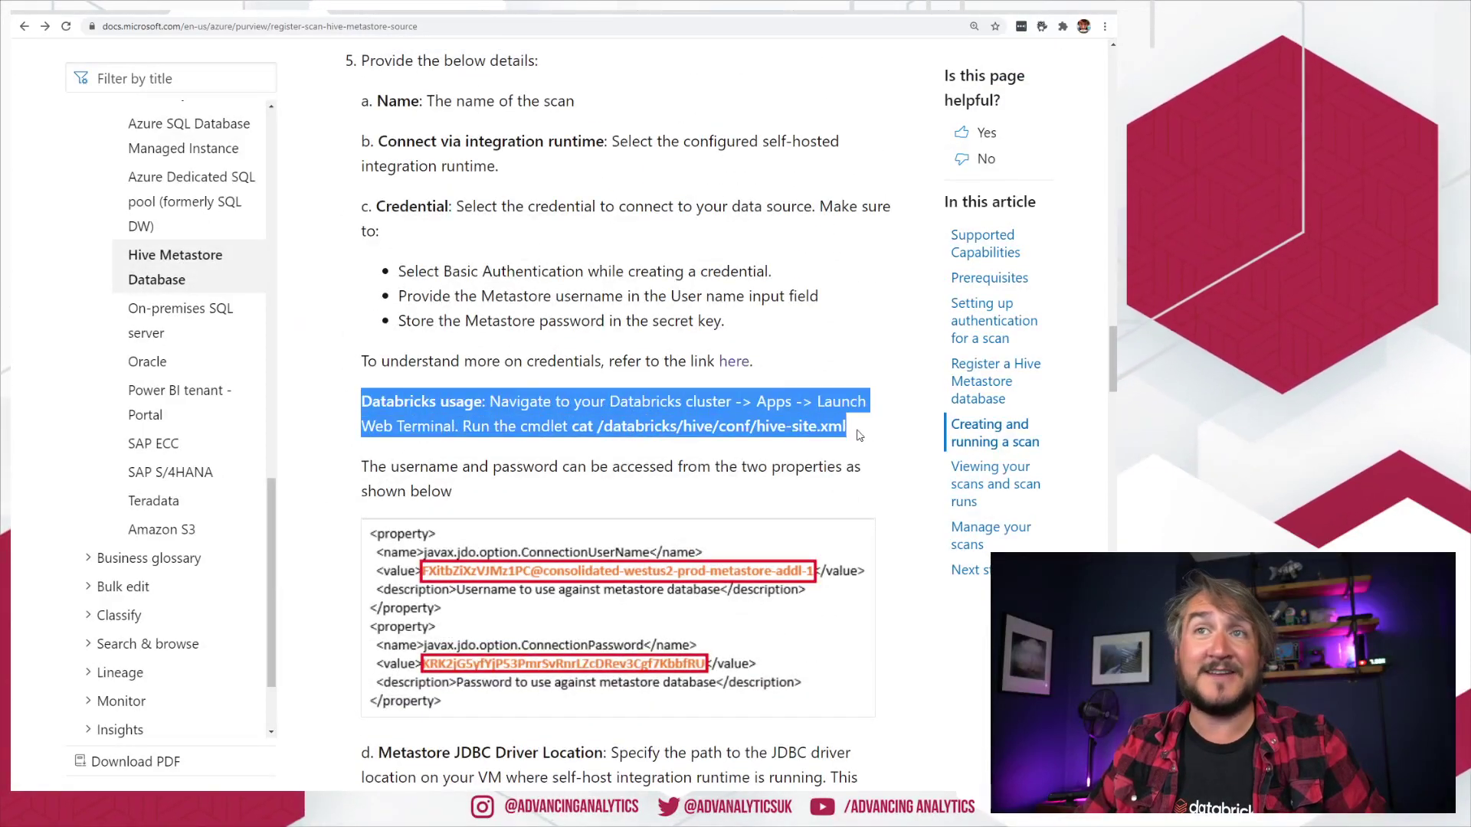
scroll(650, 392, "down", 5)
scroll(650, 392, "down", 7)
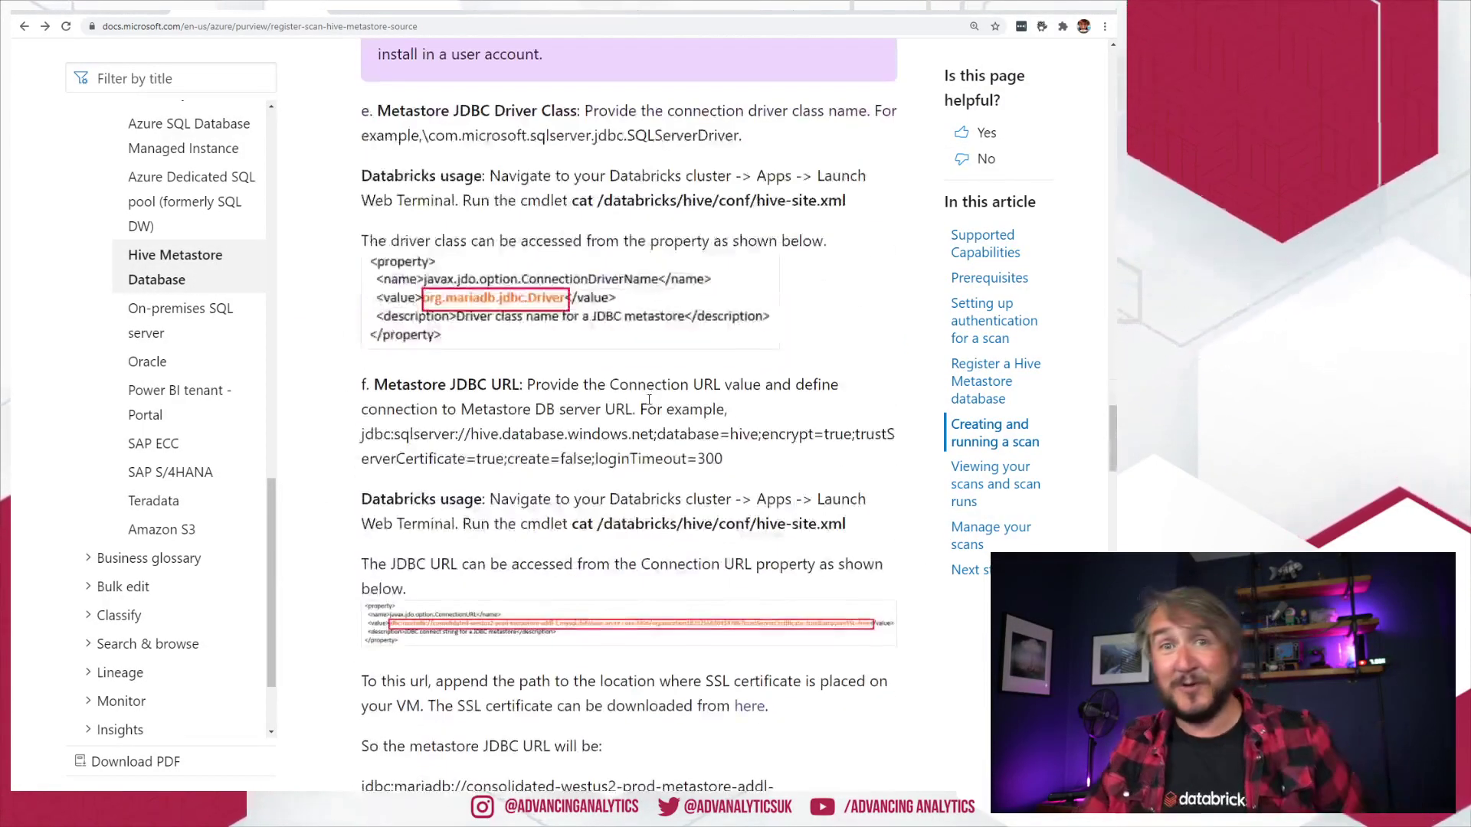
scroll(651, 395, "up", 20)
scroll(650, 404, "up", 10)
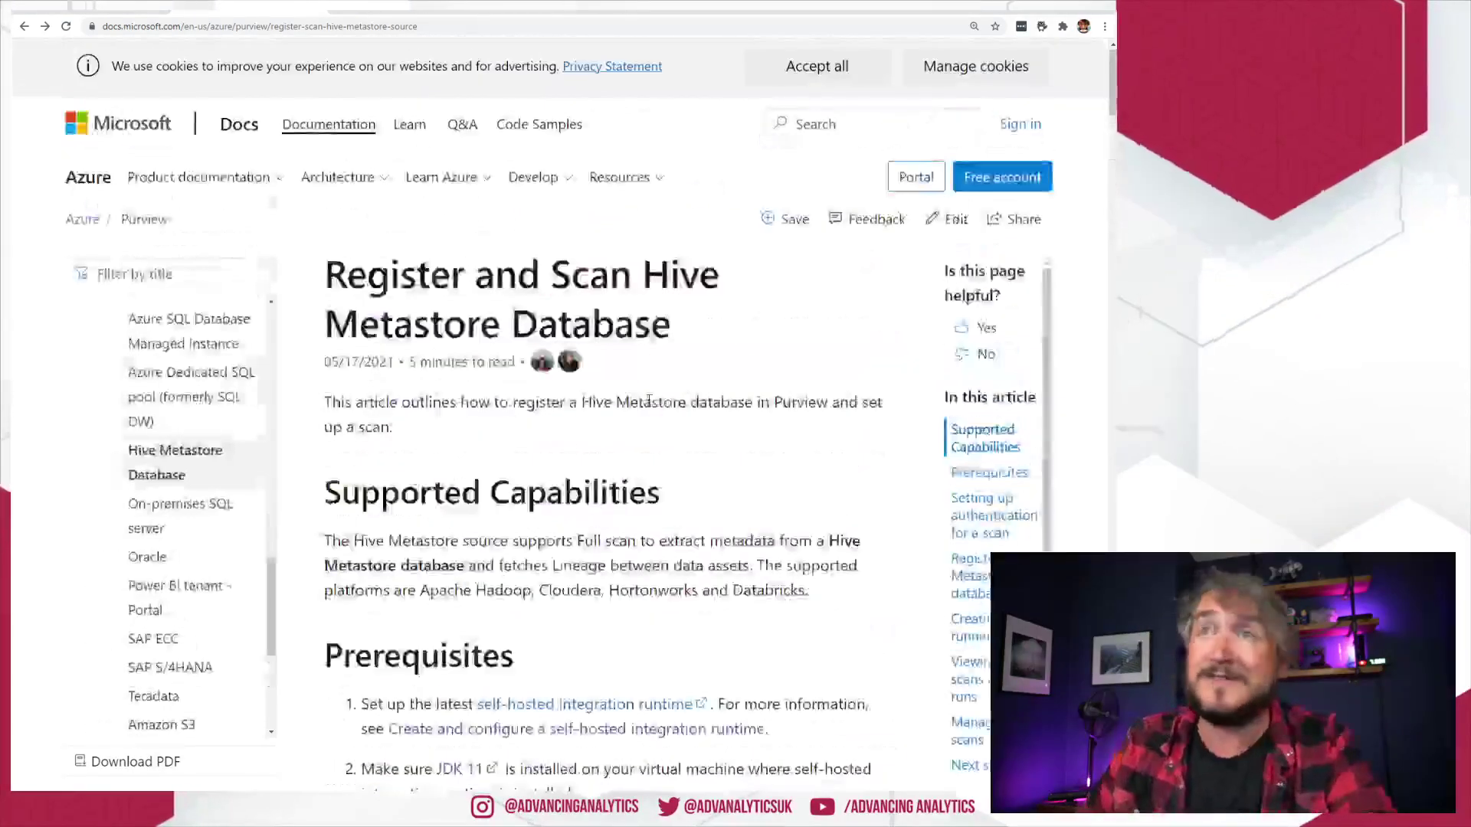
- Enlarge the article to 250% and examine the Prerequisites for the self-hosted integration runtime, JDK and JDBC driver
scroll(689, 409, "down", 7)
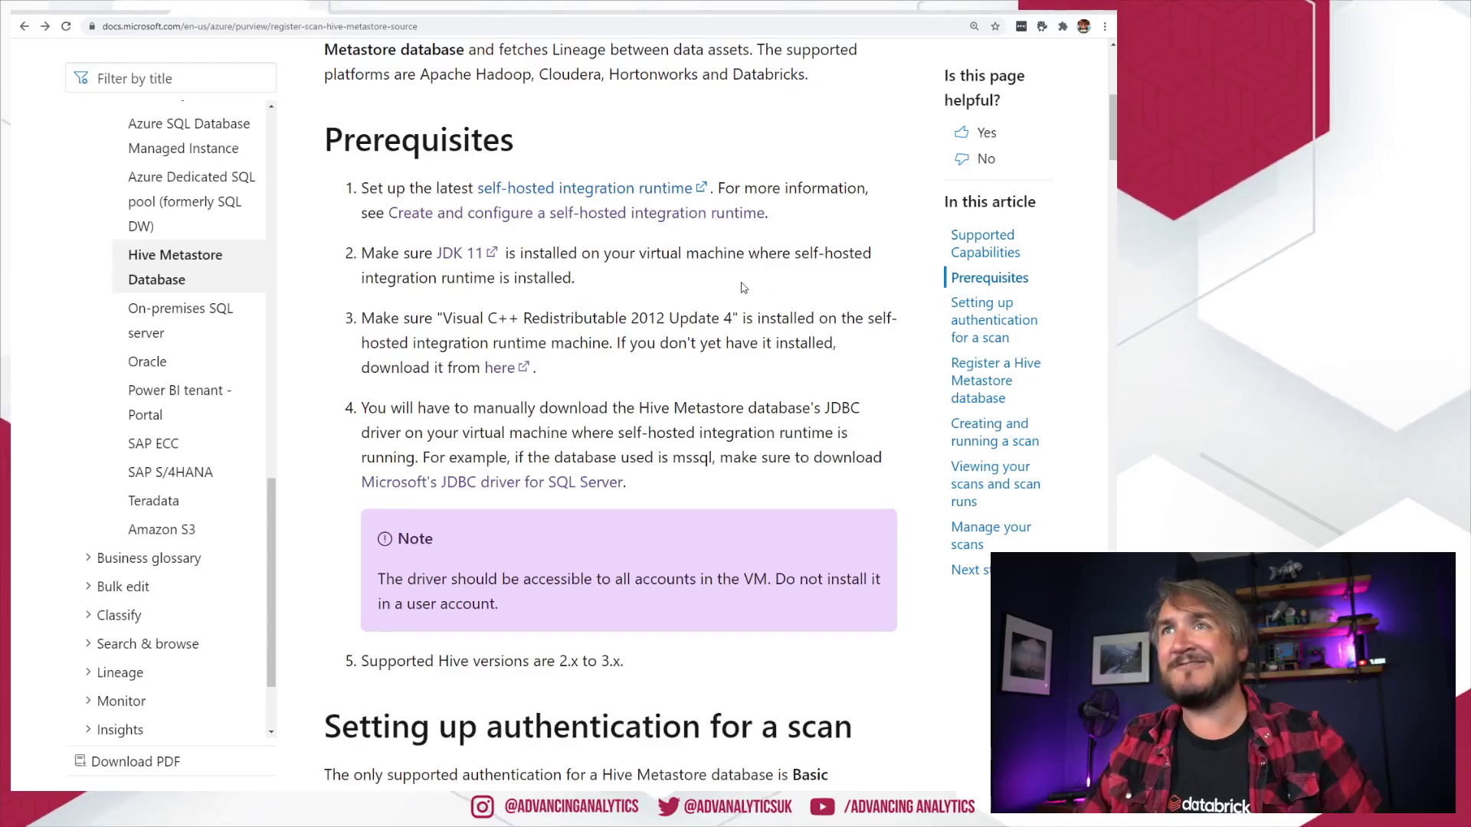
key("ctrl+minus")
key("ctrl+plus")
key("ctrl+plus")
key("ctrl+plus")
scroll(834, 350, "down", 6)
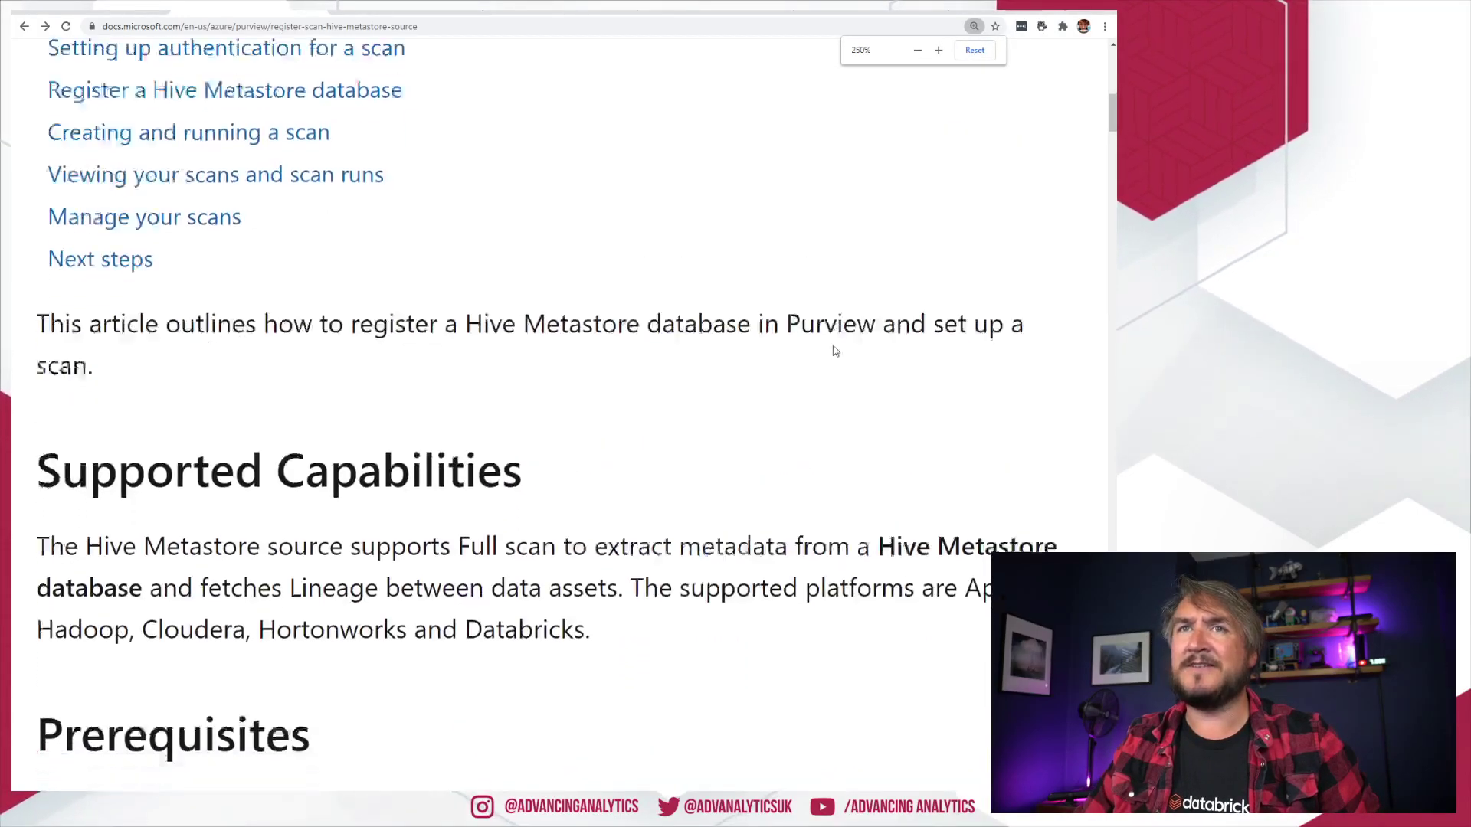
left_click_drag(648, 192, 98, 149)
left_click(760, 207)
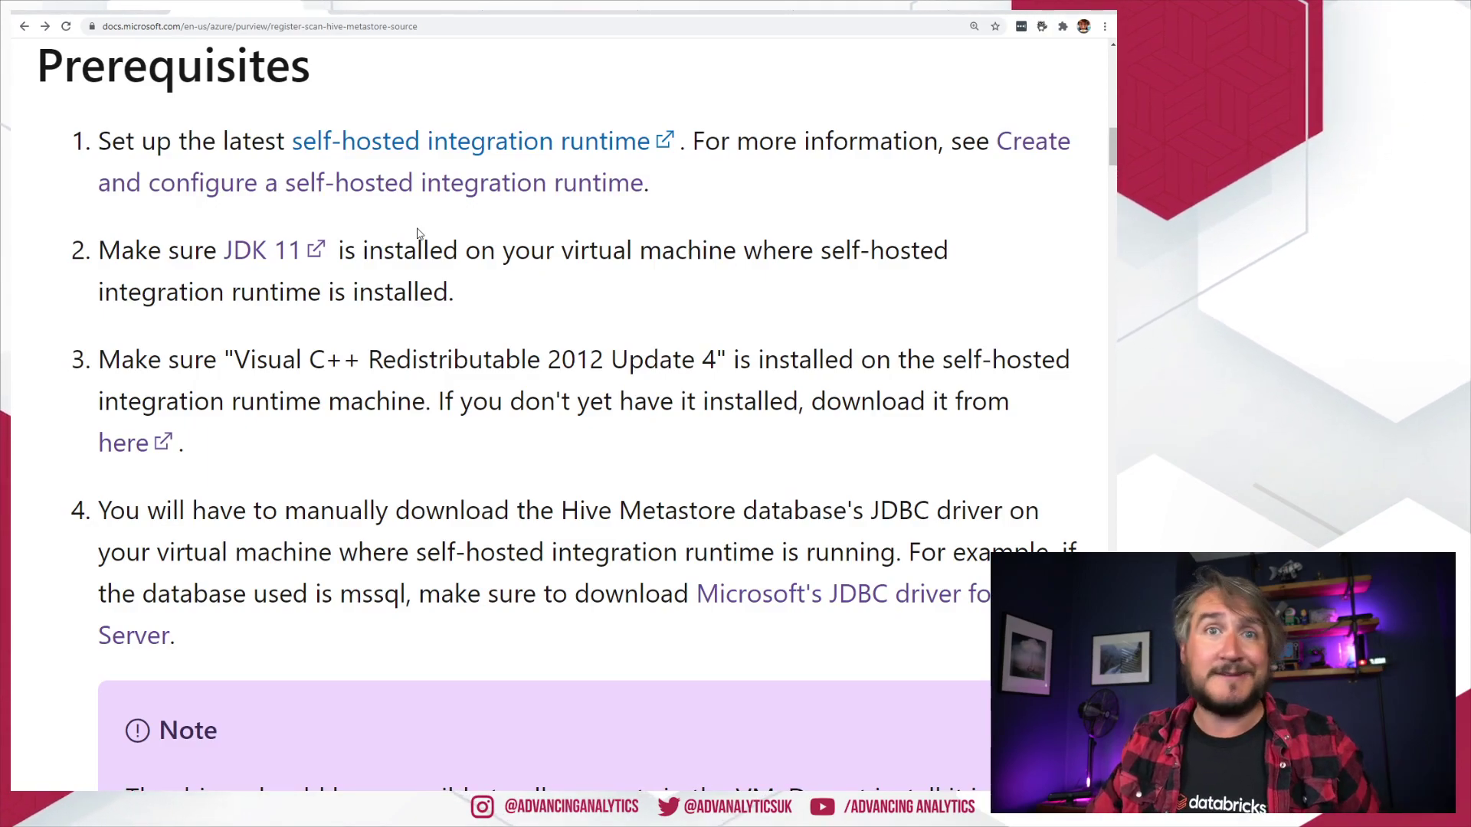
- Return to Purview, leave the scan form and open the integration runtimes in the management area
key("ctrl+Tab")
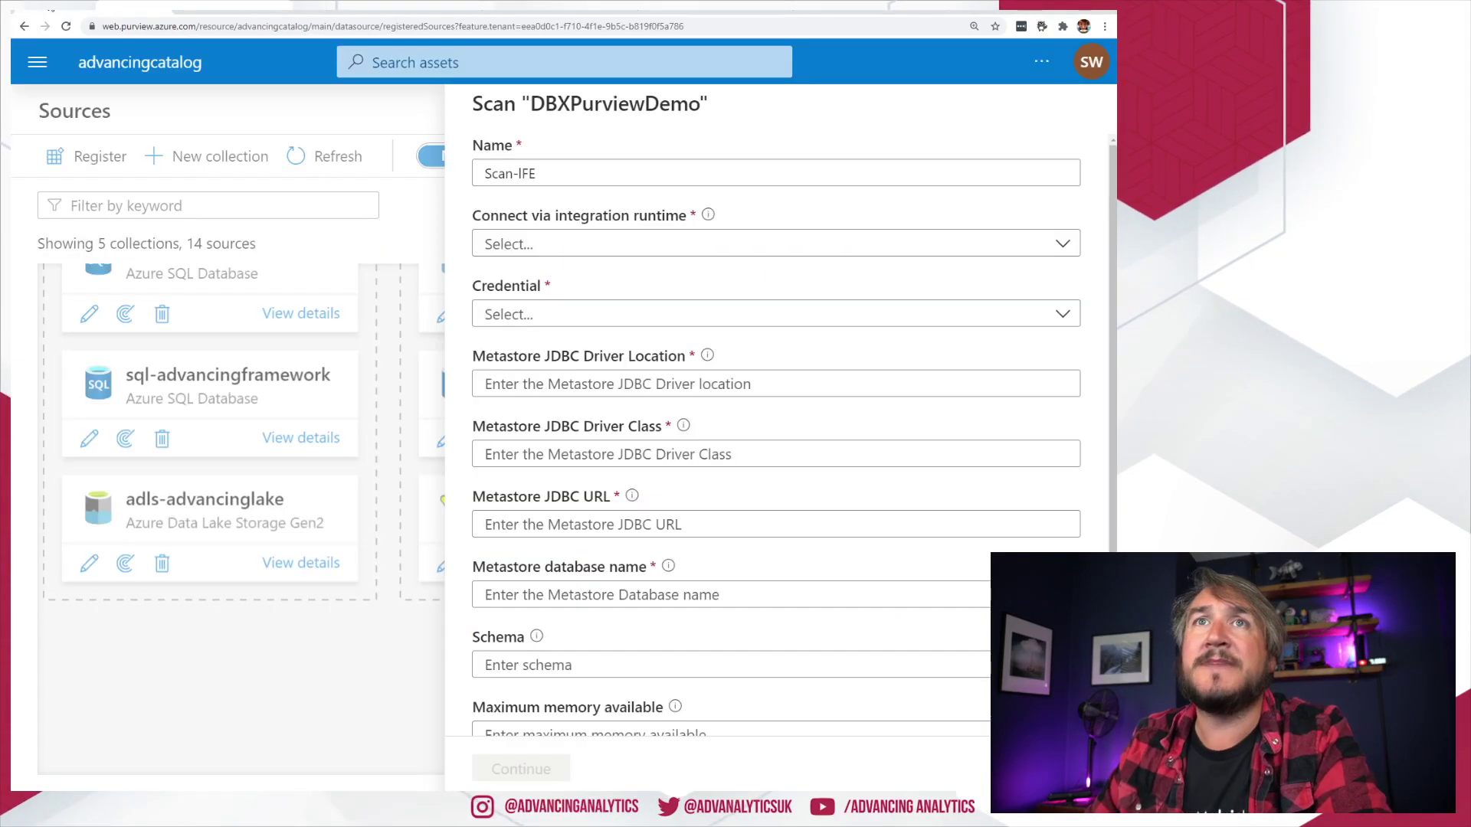
left_click(139, 62)
left_click(37, 61)
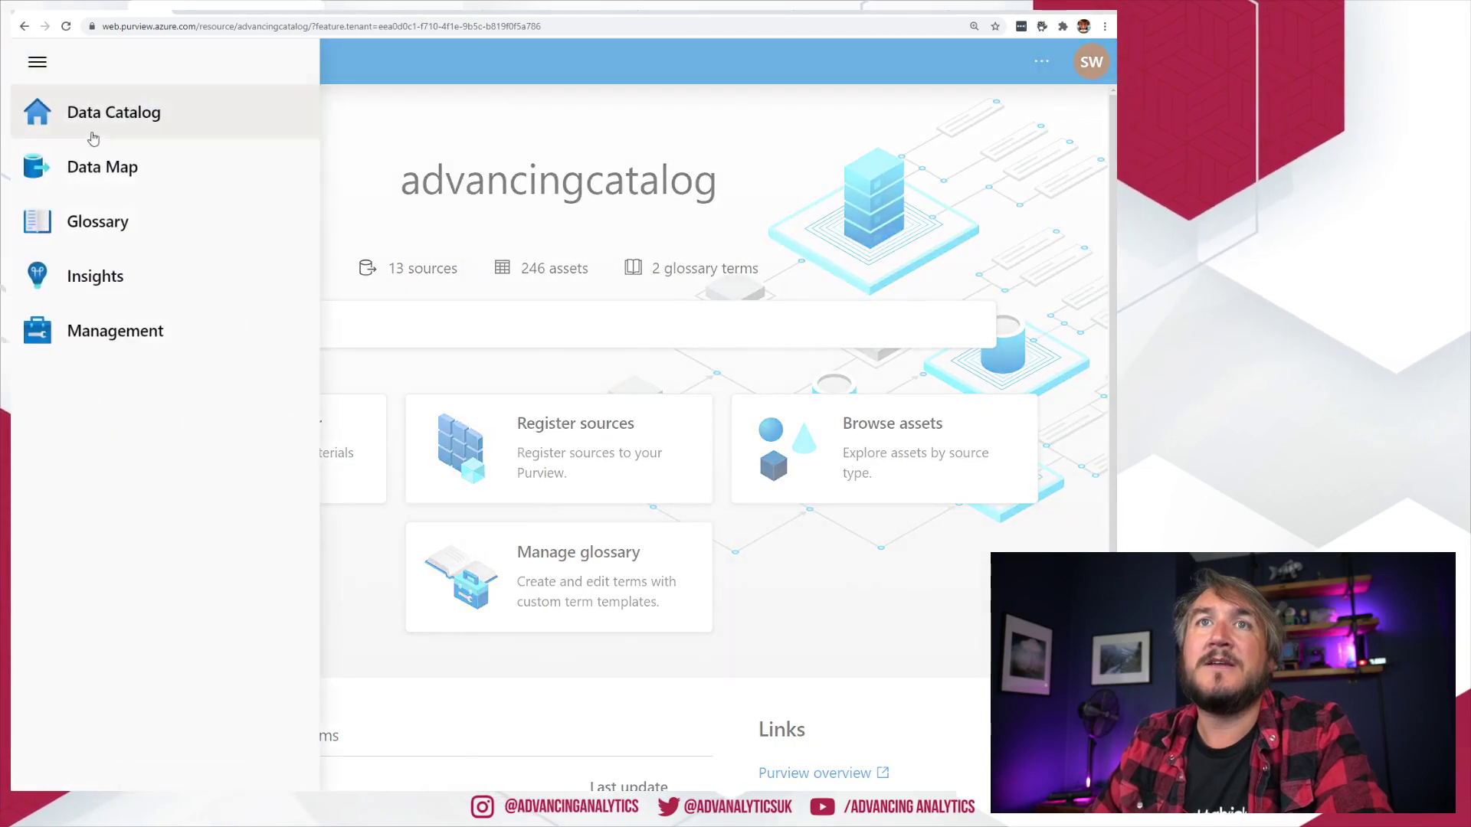
left_click(66, 325)
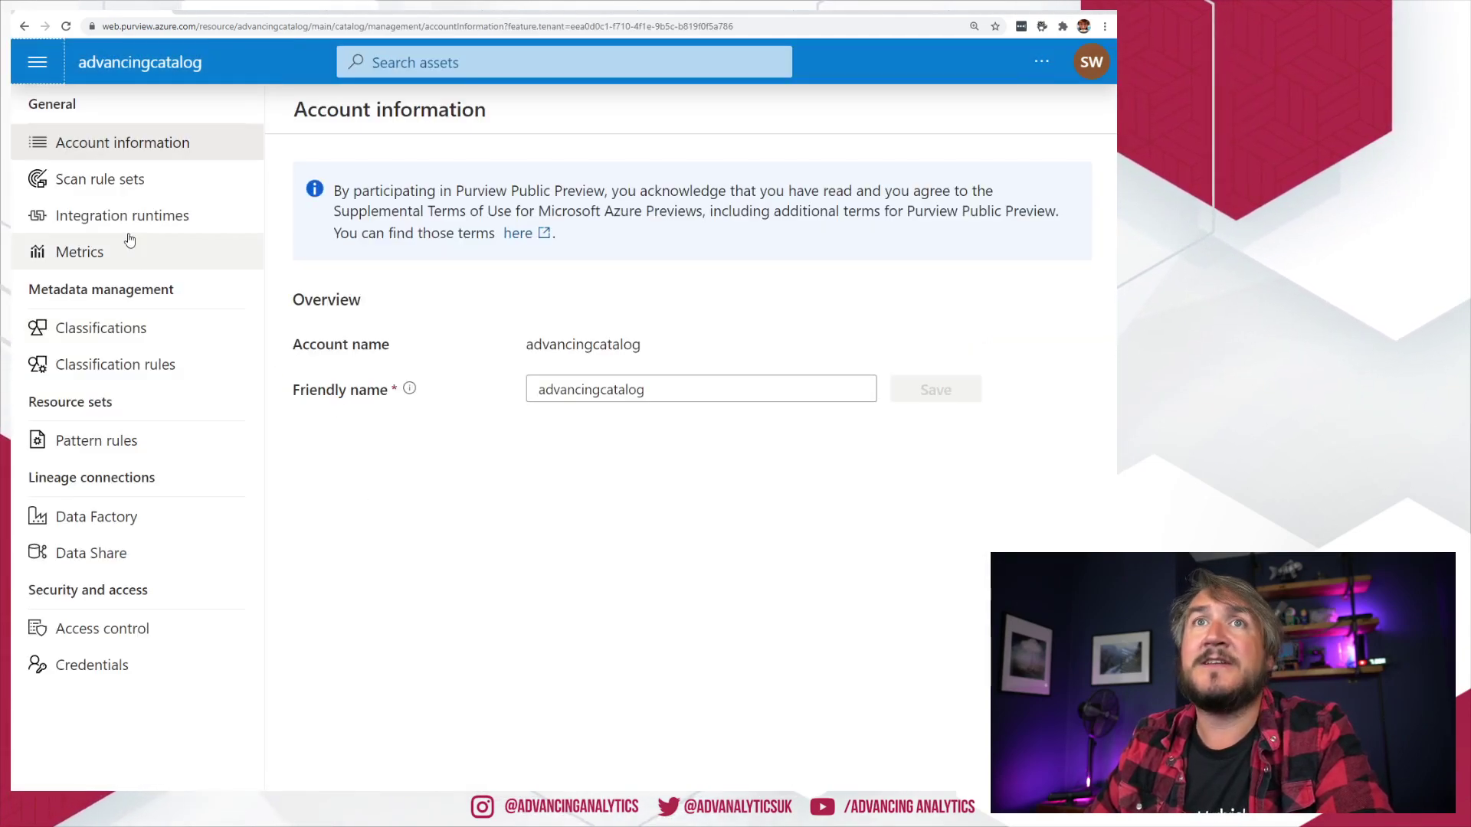
left_click(92, 219)
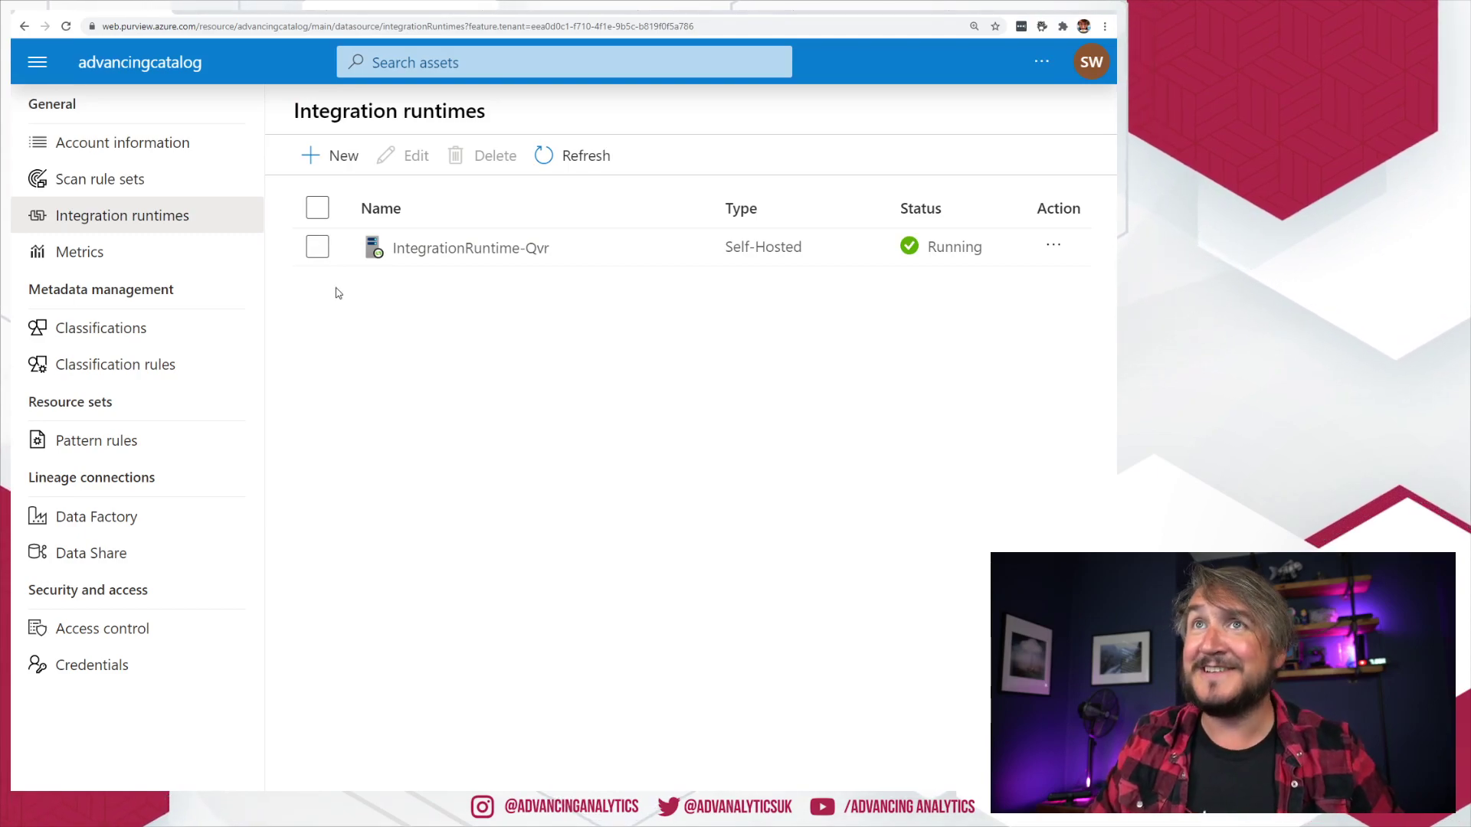
- Create a new self-hosted integration runtime with the default name
left_click(311, 161)
left_click(701, 285)
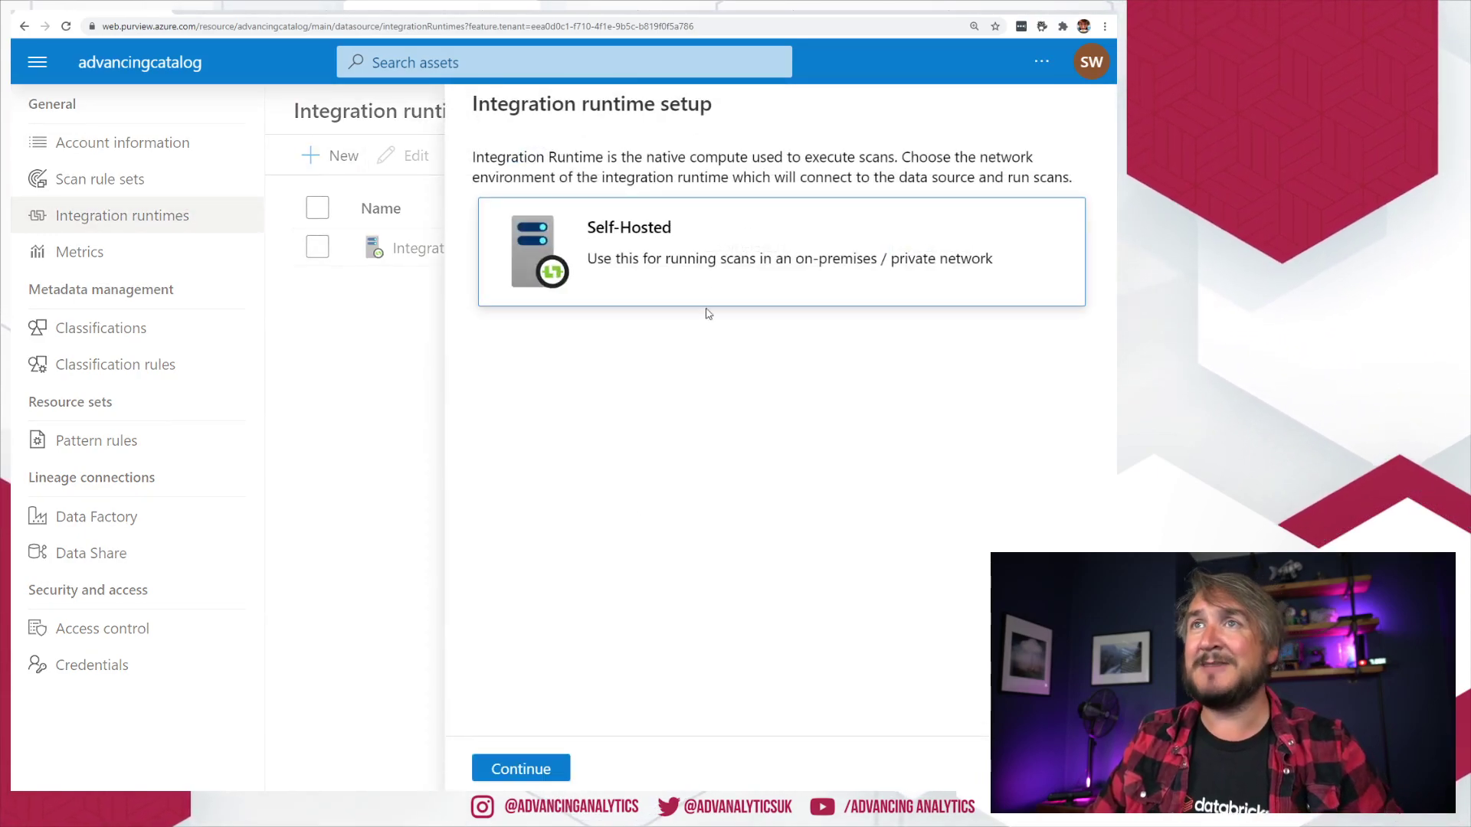
left_click(518, 763)
left_click(502, 765)
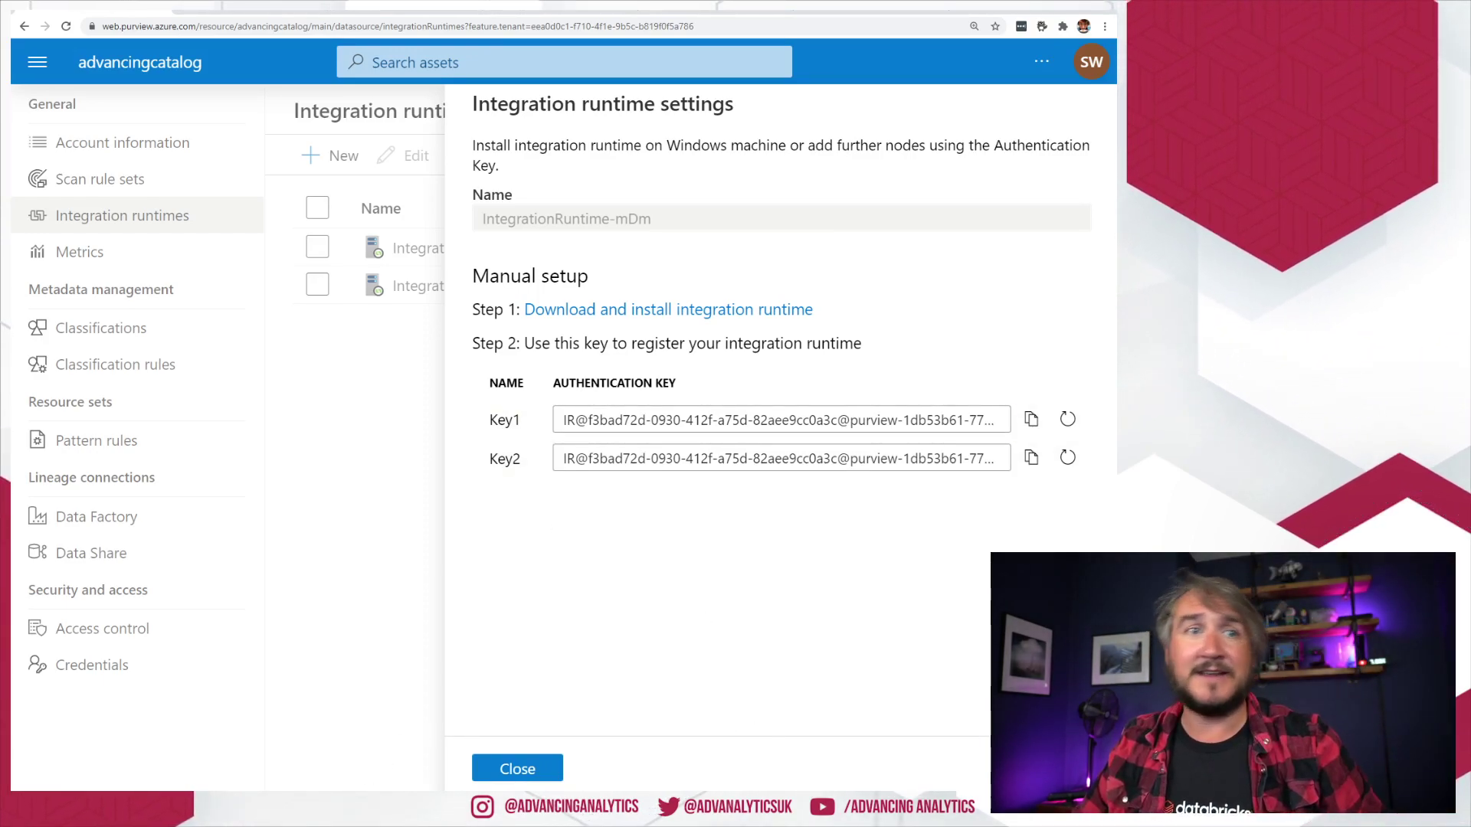
- Check the local node's connection details in Microsoft Integration Runtime Configuration Manager and close the new runtime's settings in Purview
key("alt+Tab")
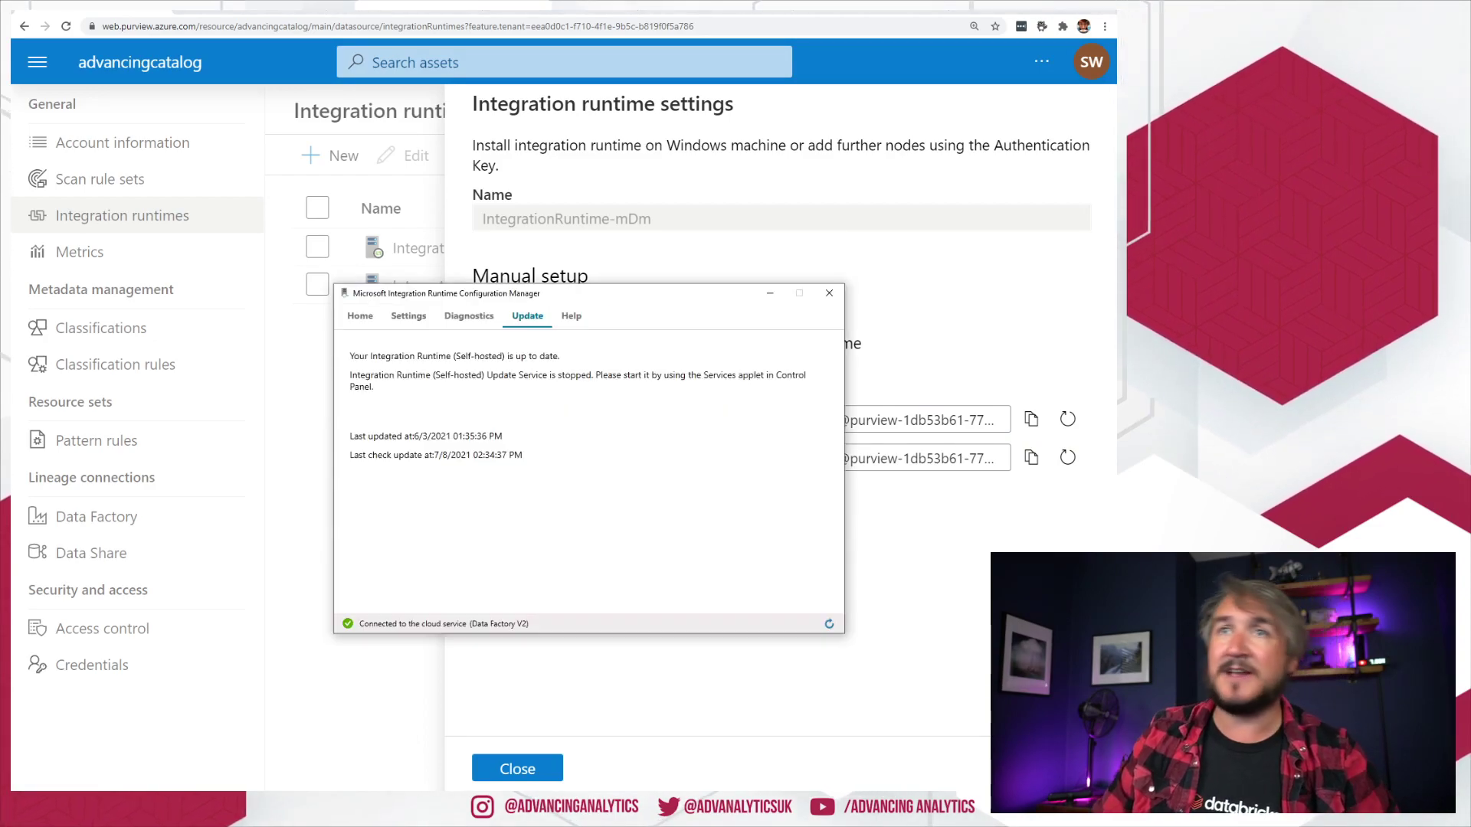
left_click(374, 319)
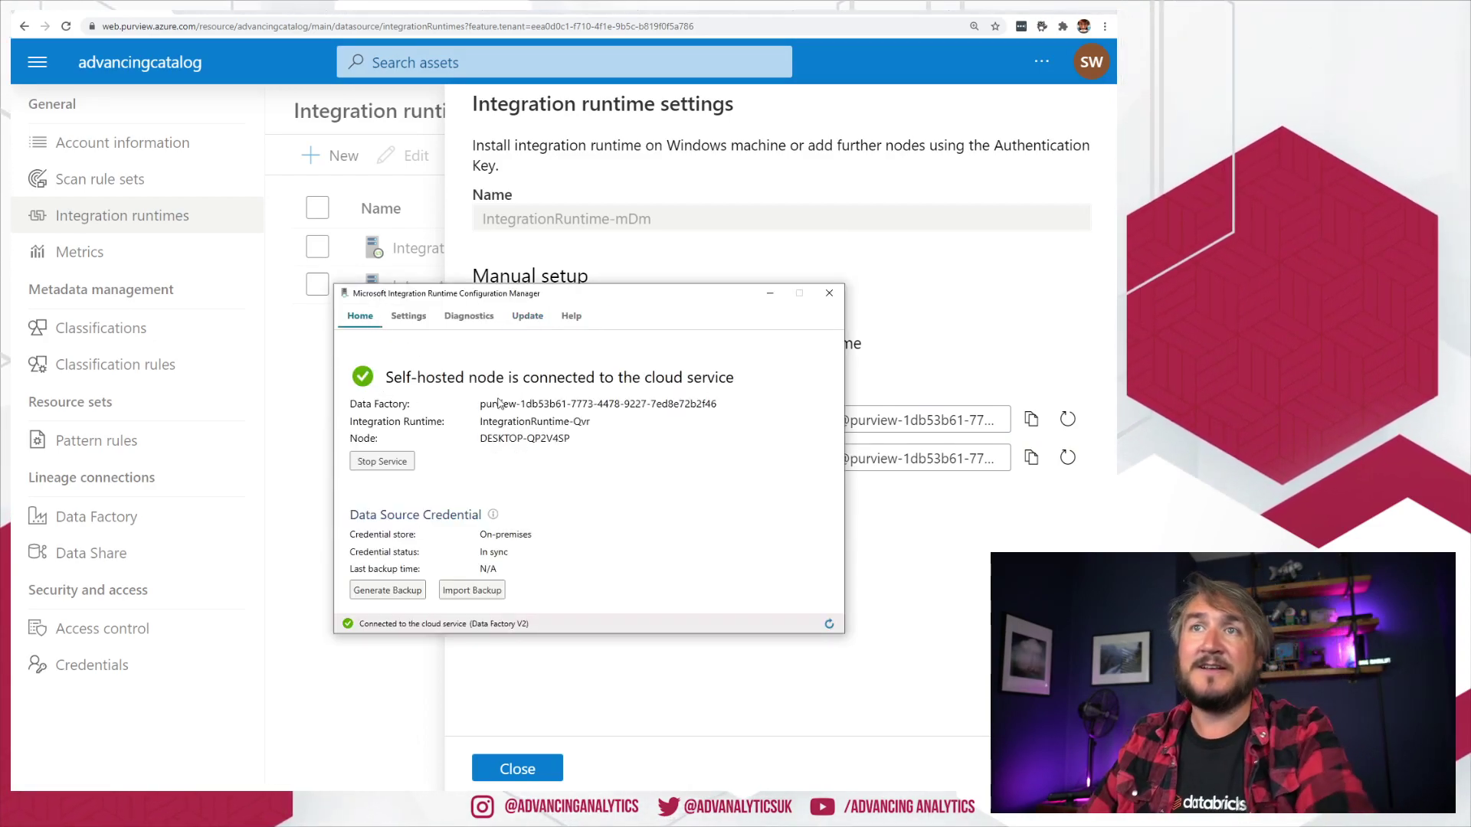
left_click(519, 770)
- Delete the integration runtime IntegrationRuntime-mDm
left_click(318, 286)
left_click(483, 157)
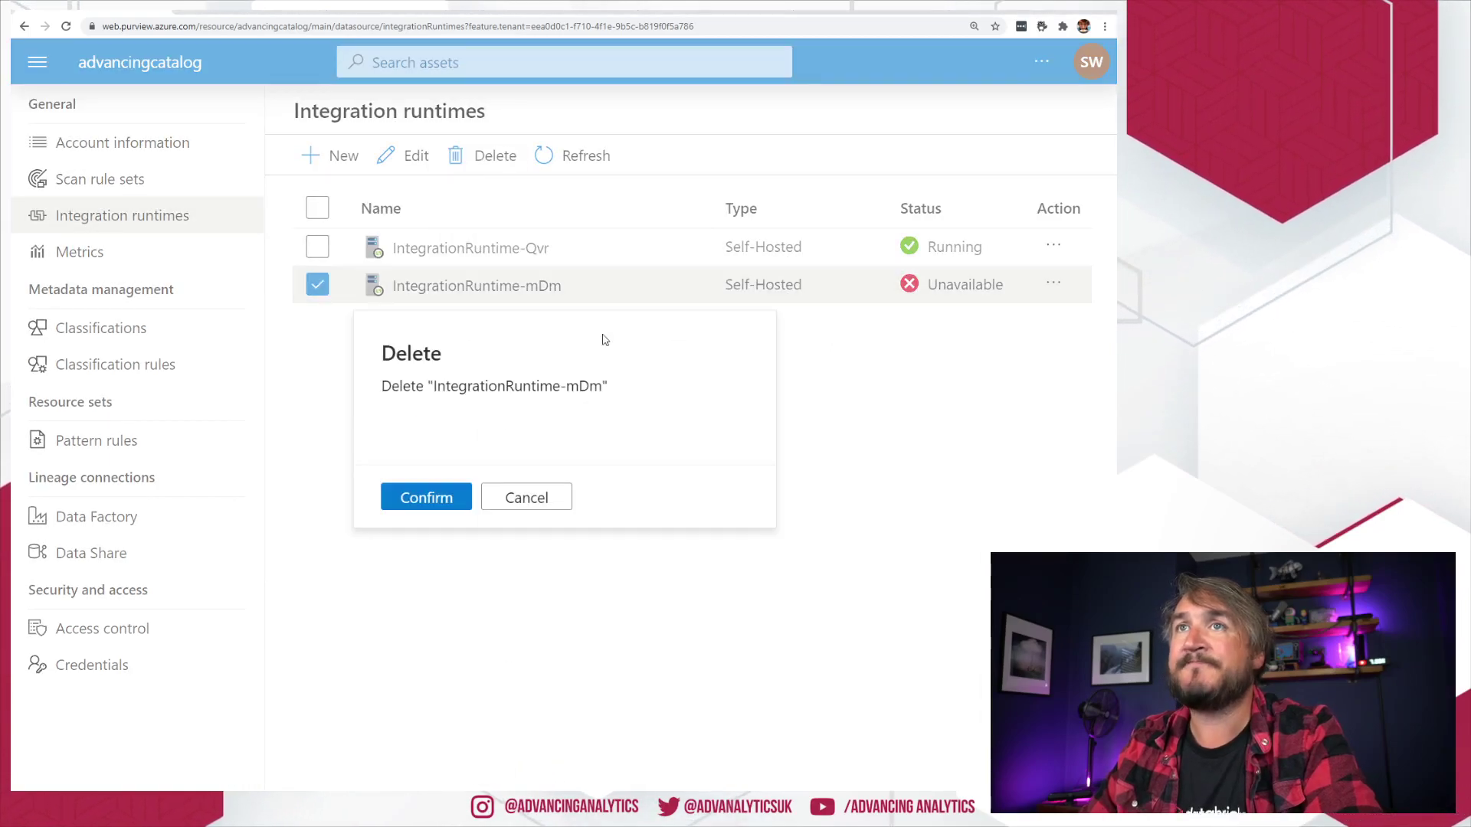
left_click(423, 498)
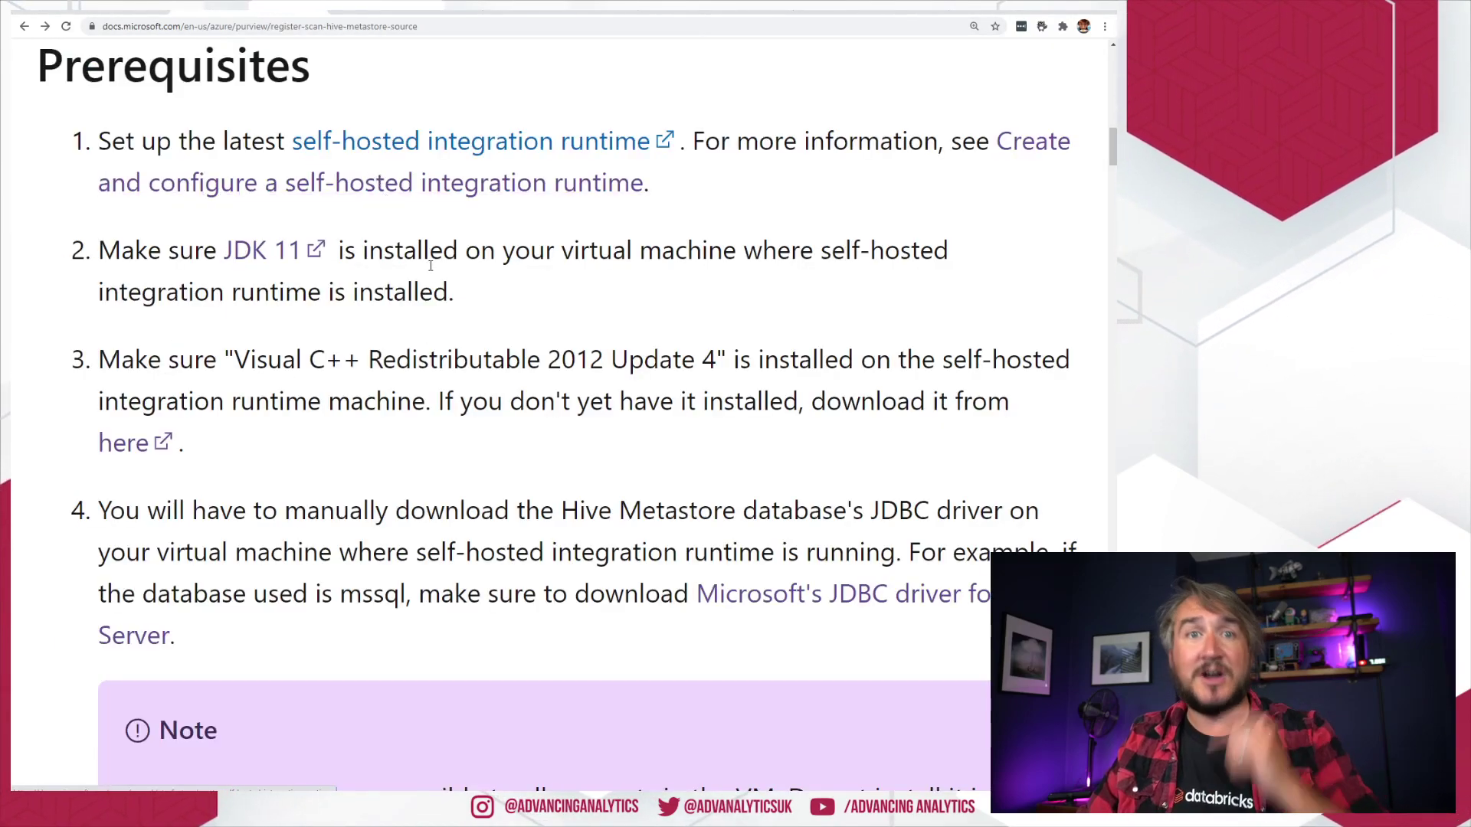
- Examine the licence update notice on Oracle's JDK 11 downloads page and return to the Purview documentation
left_click(379, 12)
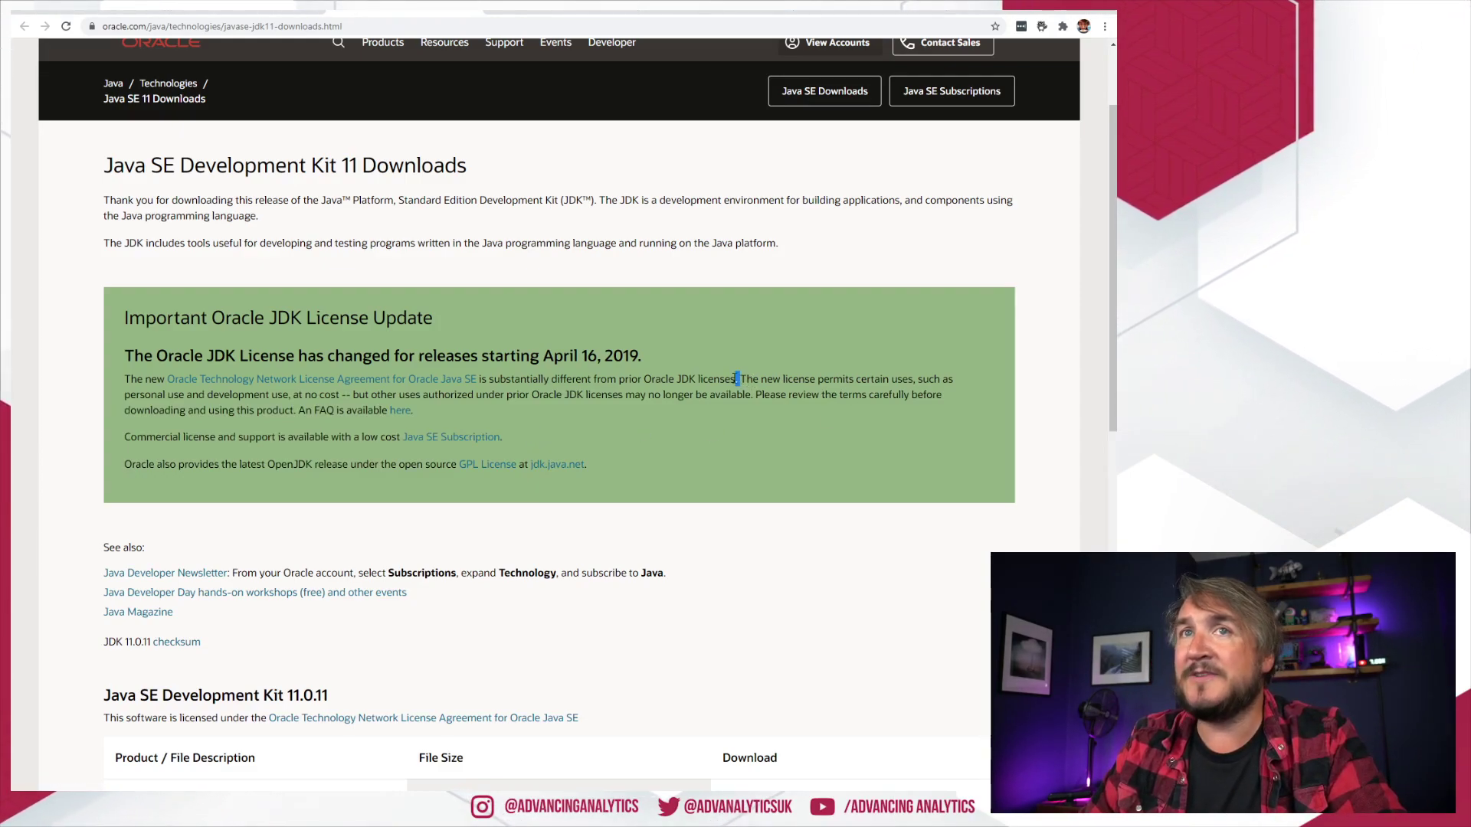
left_click_drag(737, 379, 246, 395)
left_click(278, 395)
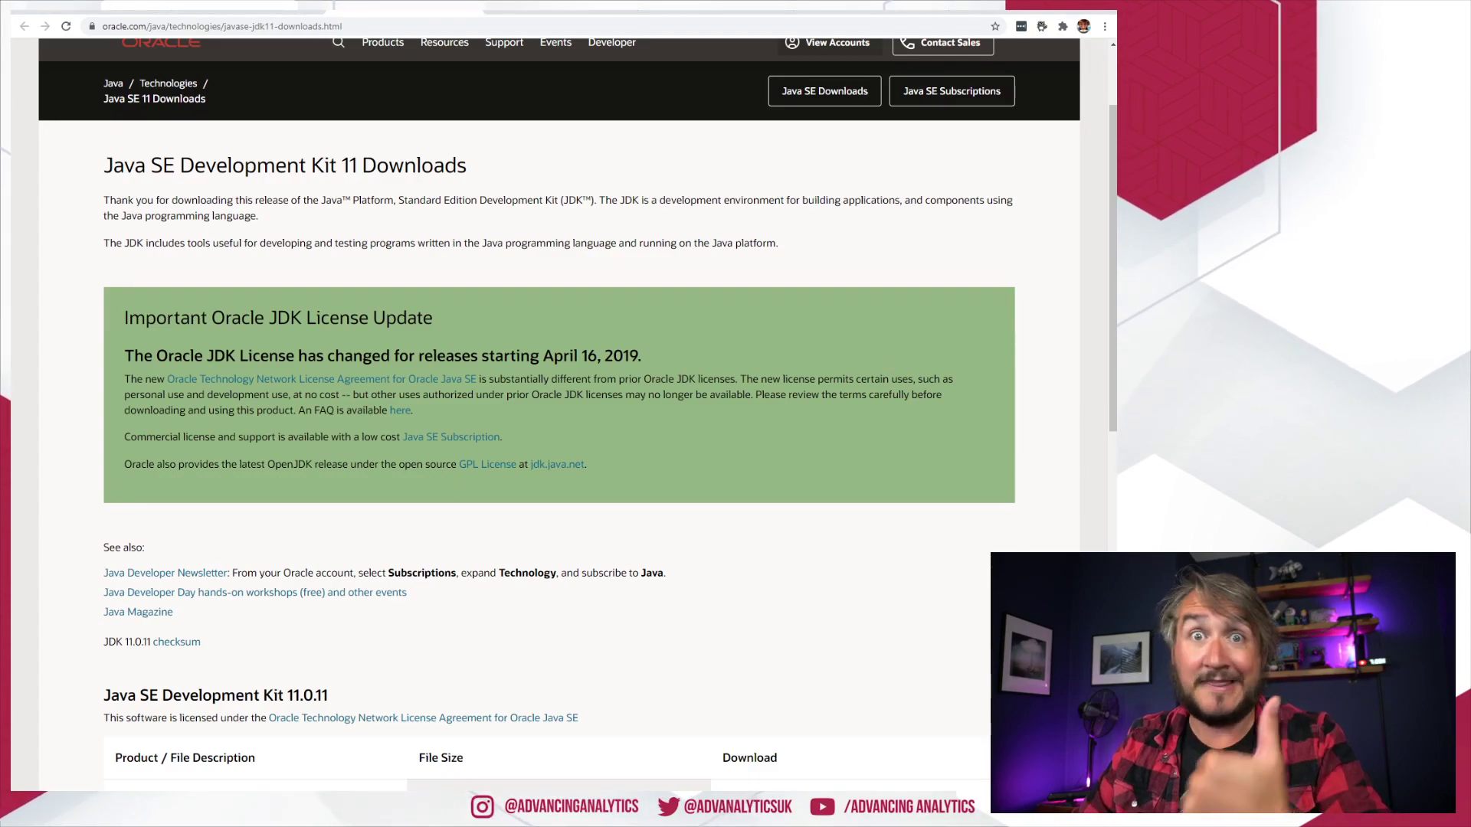
left_click(222, 12)
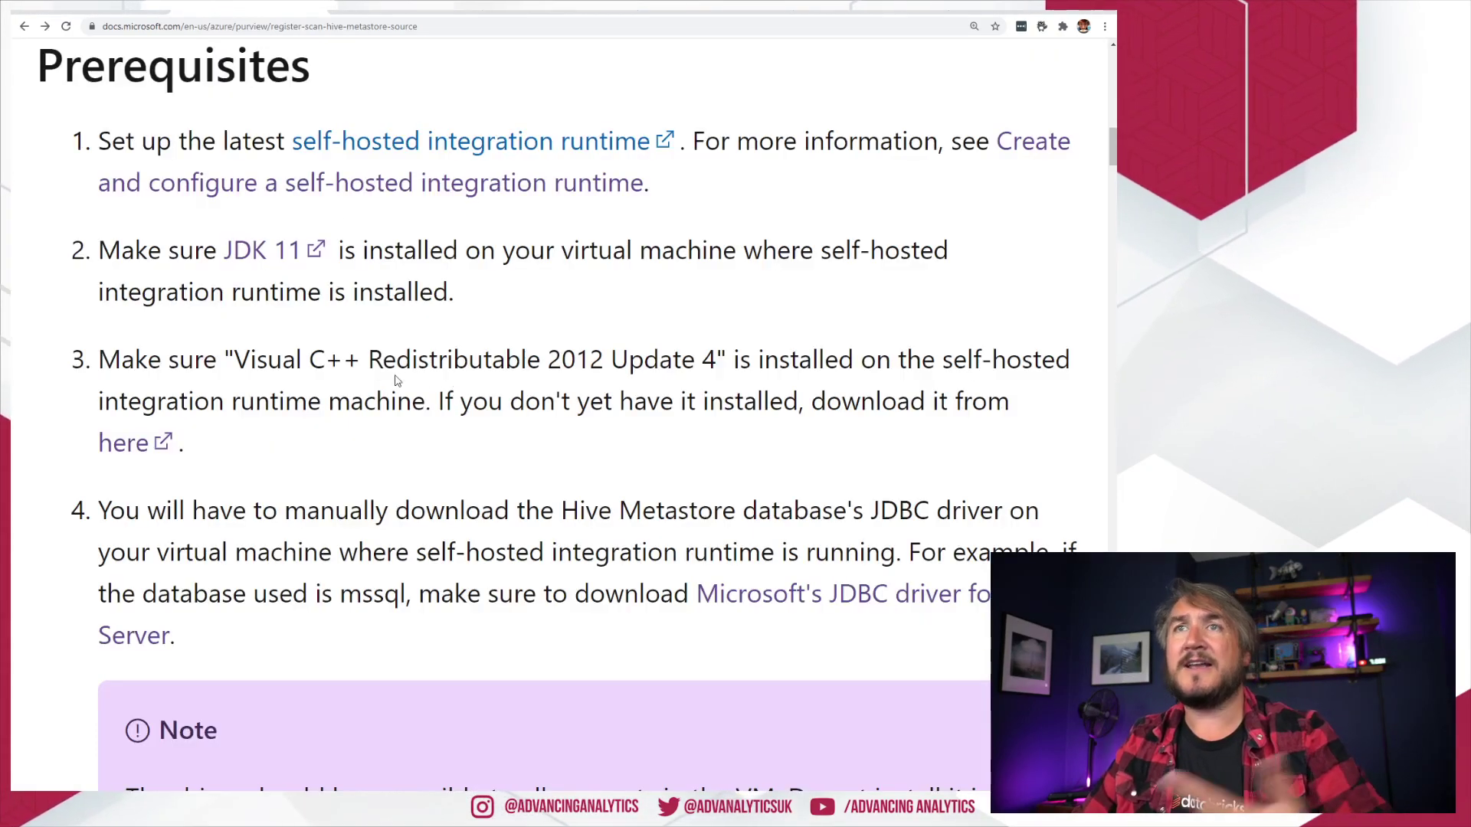
- Read the Visual C++ Redistributable and Hive Metastore JDBC driver requirements in the prerequisites list
left_click_drag(236, 364, 387, 370)
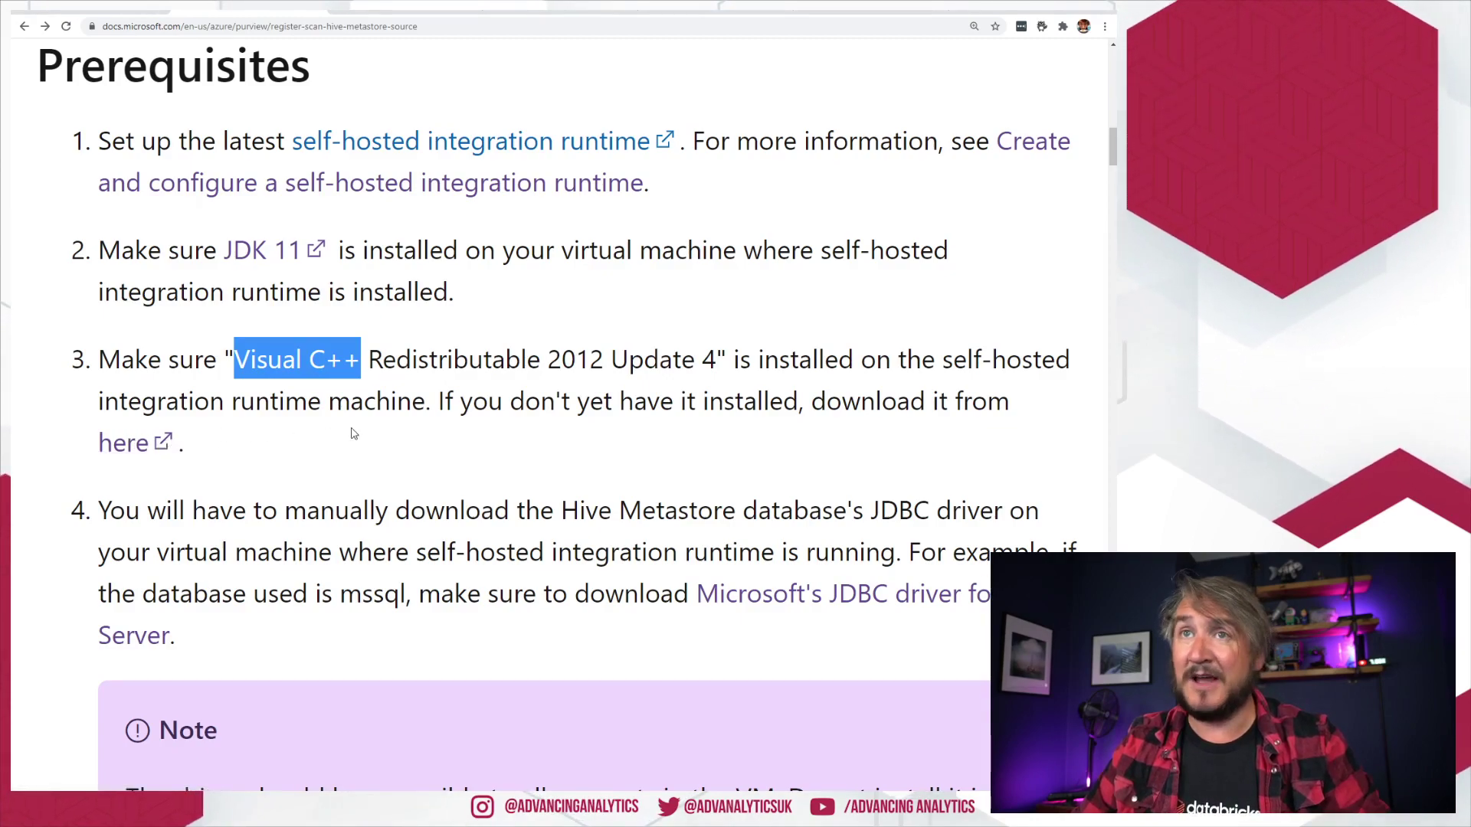
left_click(438, 427)
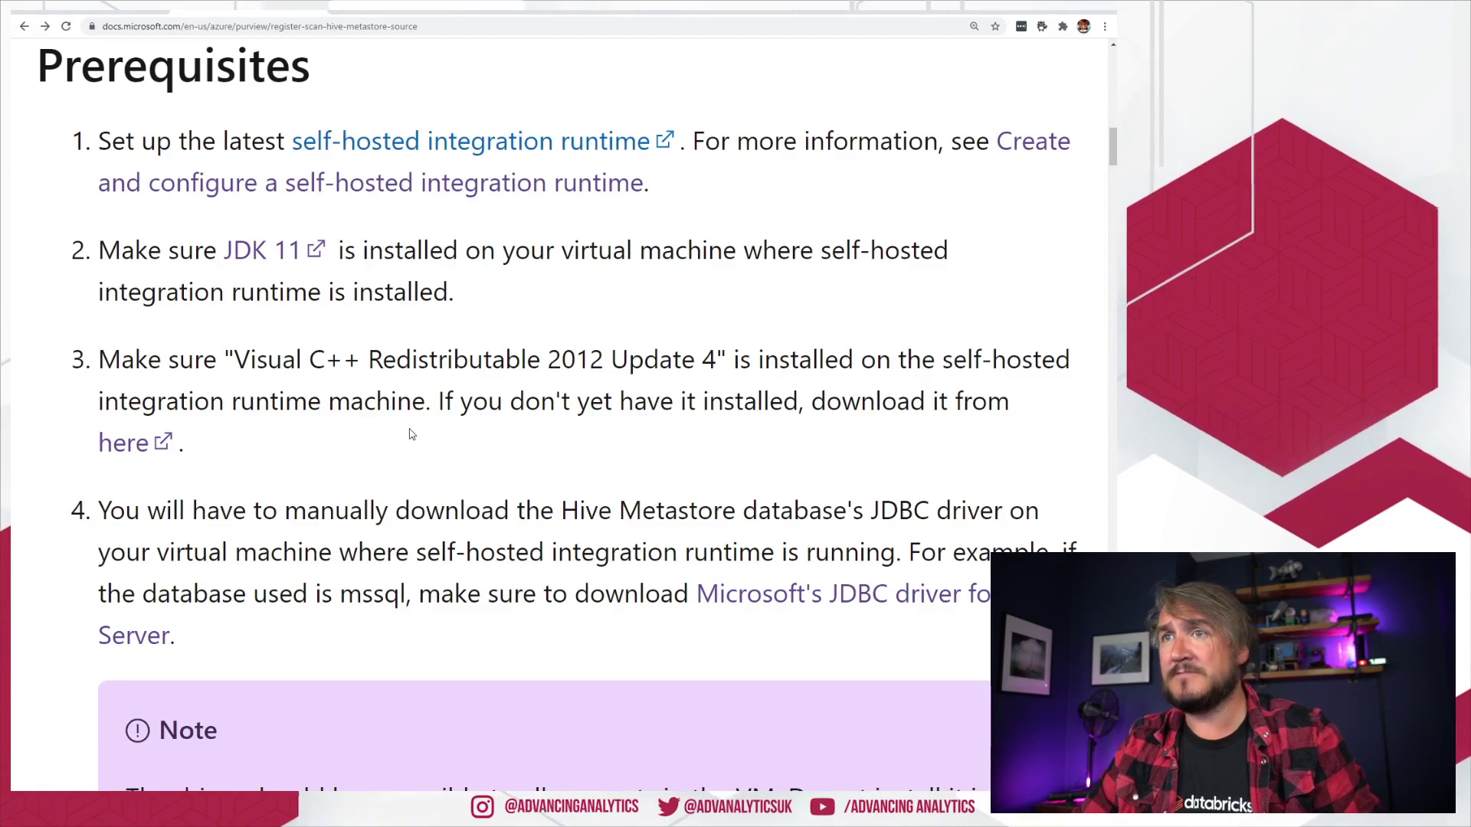
scroll(414, 440, "down", 1)
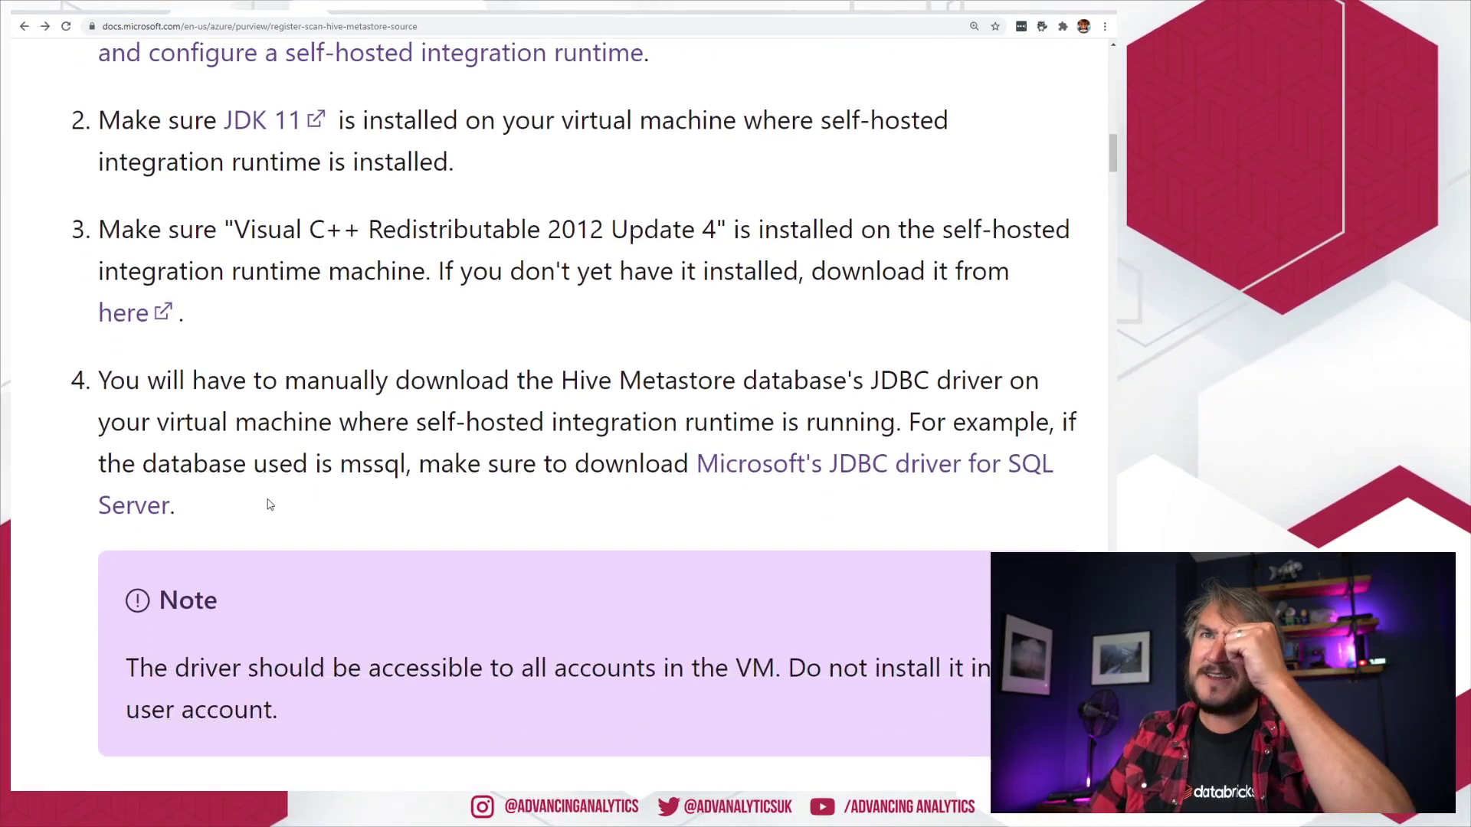
left_click_drag(178, 506, 99, 423)
left_click(744, 342)
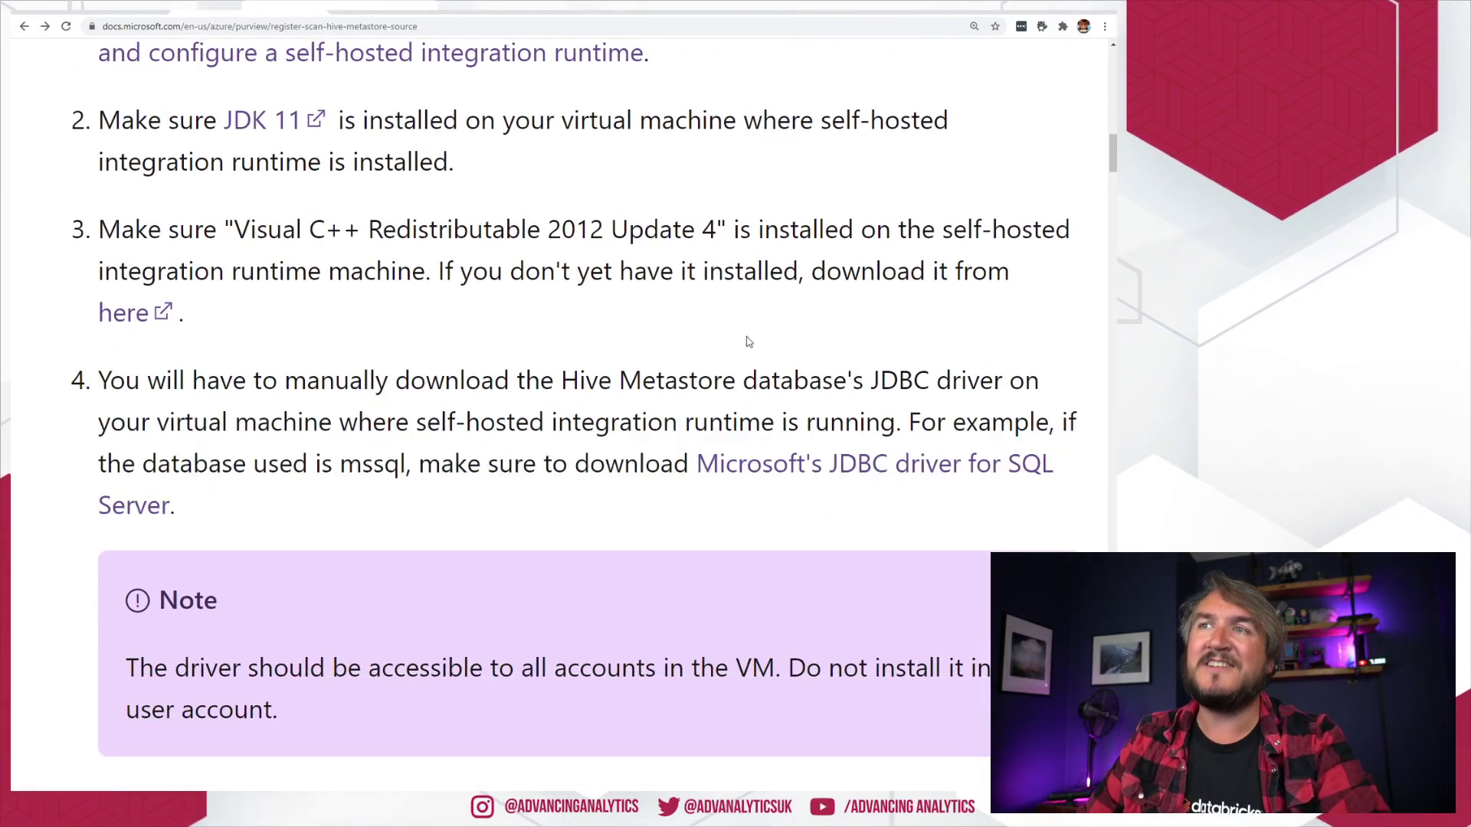
left_click_drag(929, 373, 563, 368)
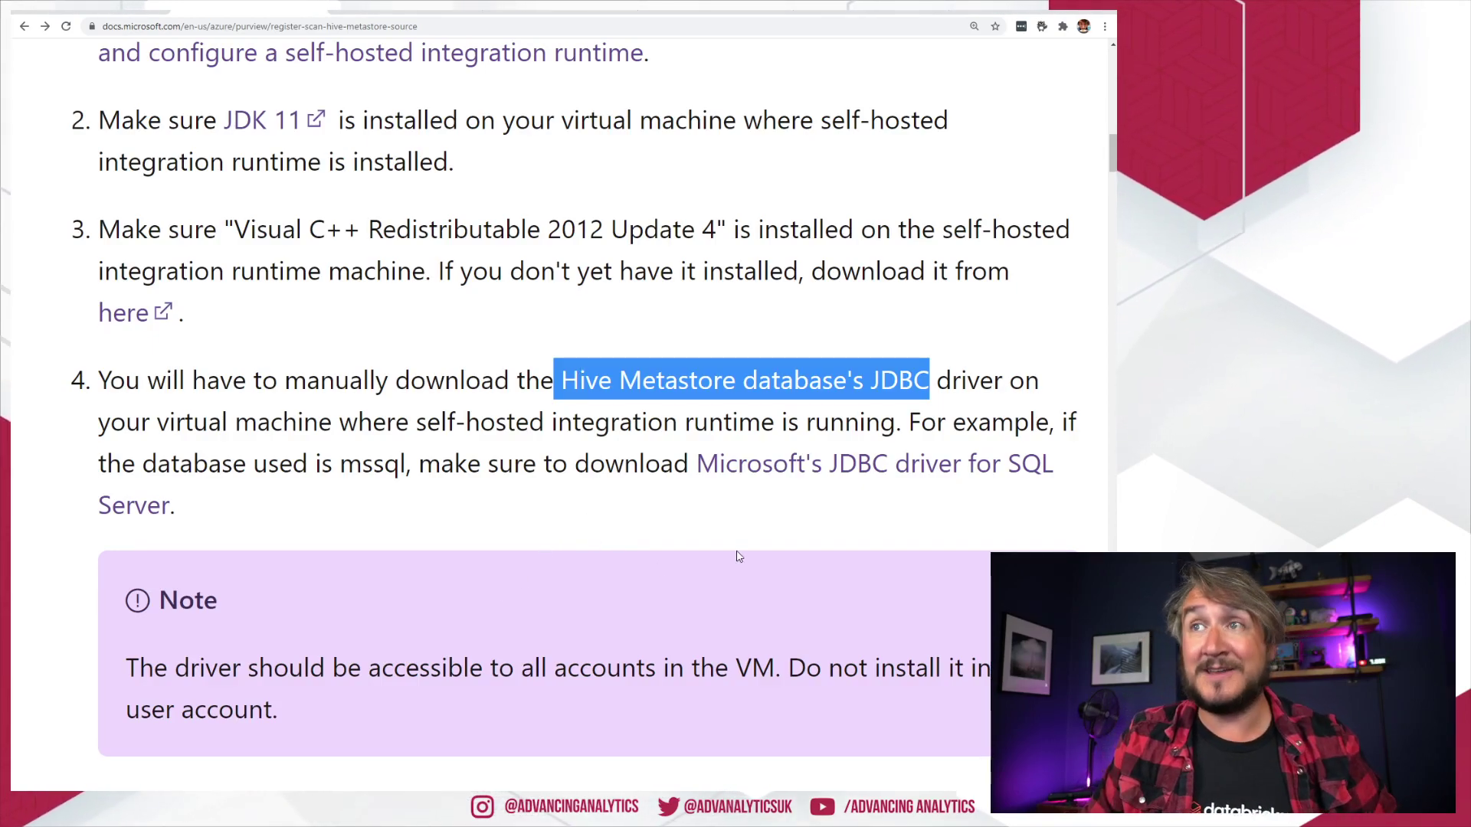
left_click(876, 512)
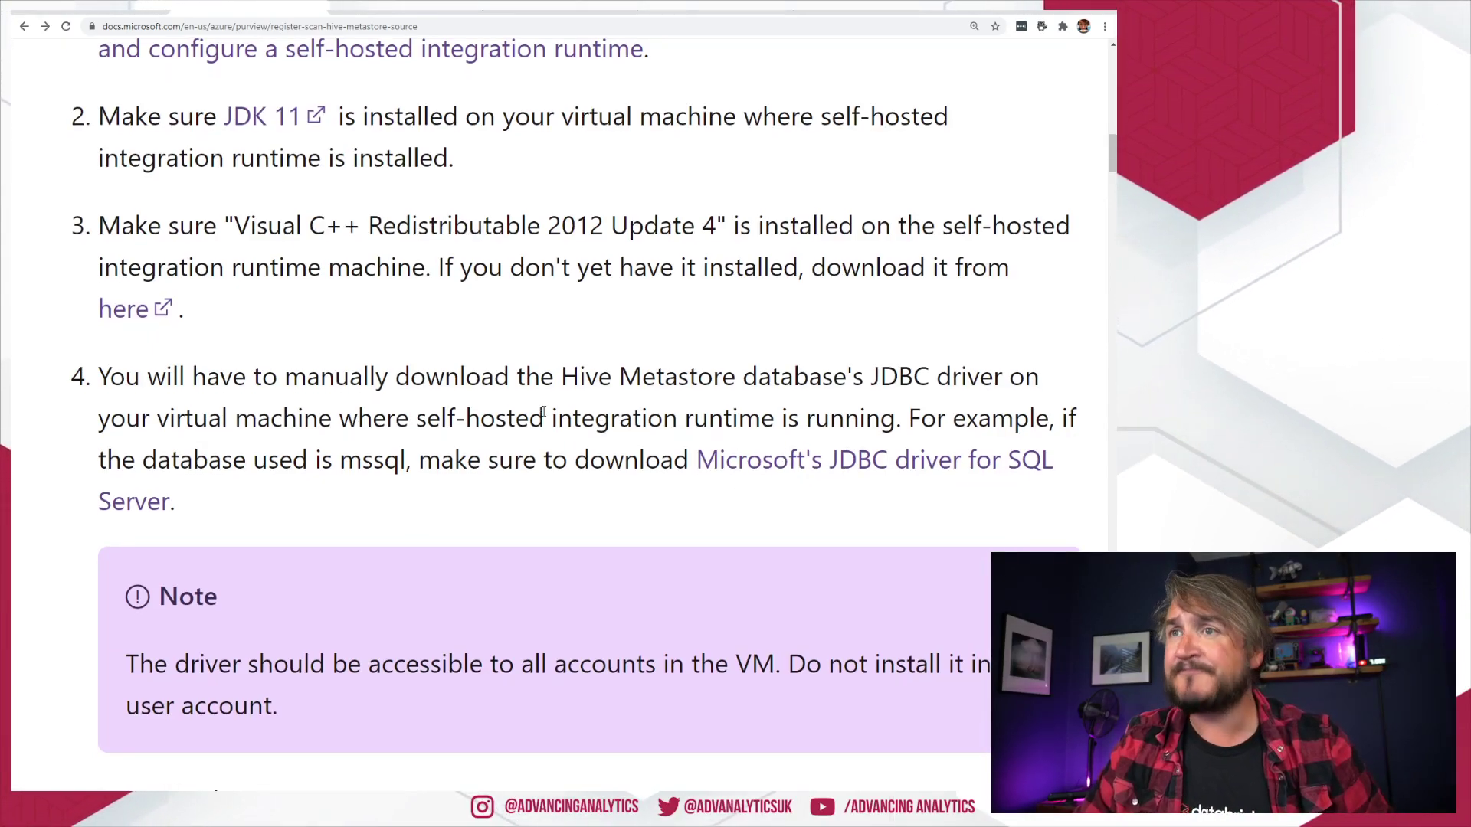
- Read how to register a Hive Metastore database, noting the Databricks formats for the Hive Cluster URL and Metastore Server URL
scroll(542, 421, "down", 3)
scroll(717, 516, "down", 2)
scroll(718, 517, "down", 2)
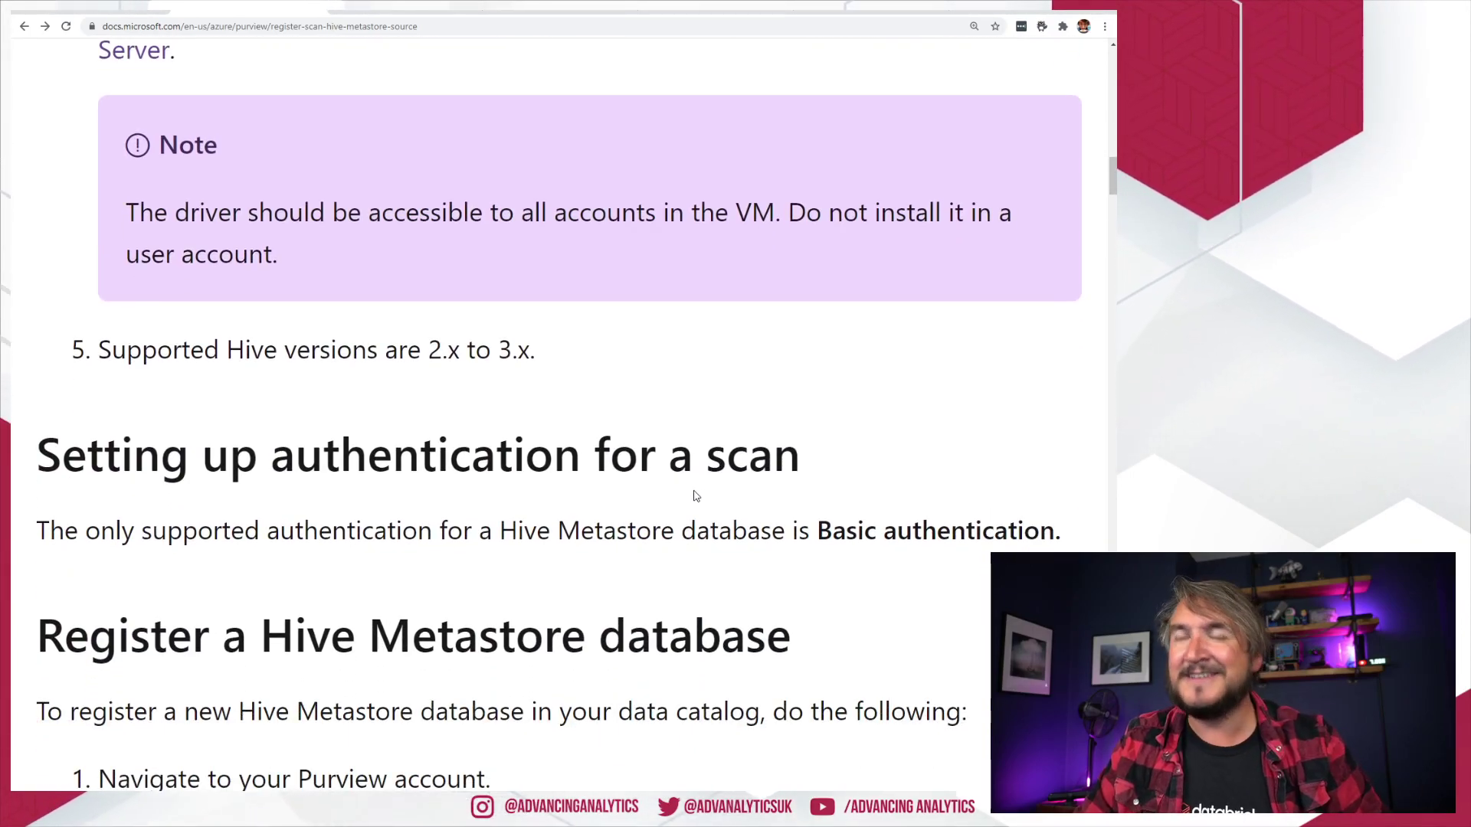
scroll(695, 496, "down", 5)
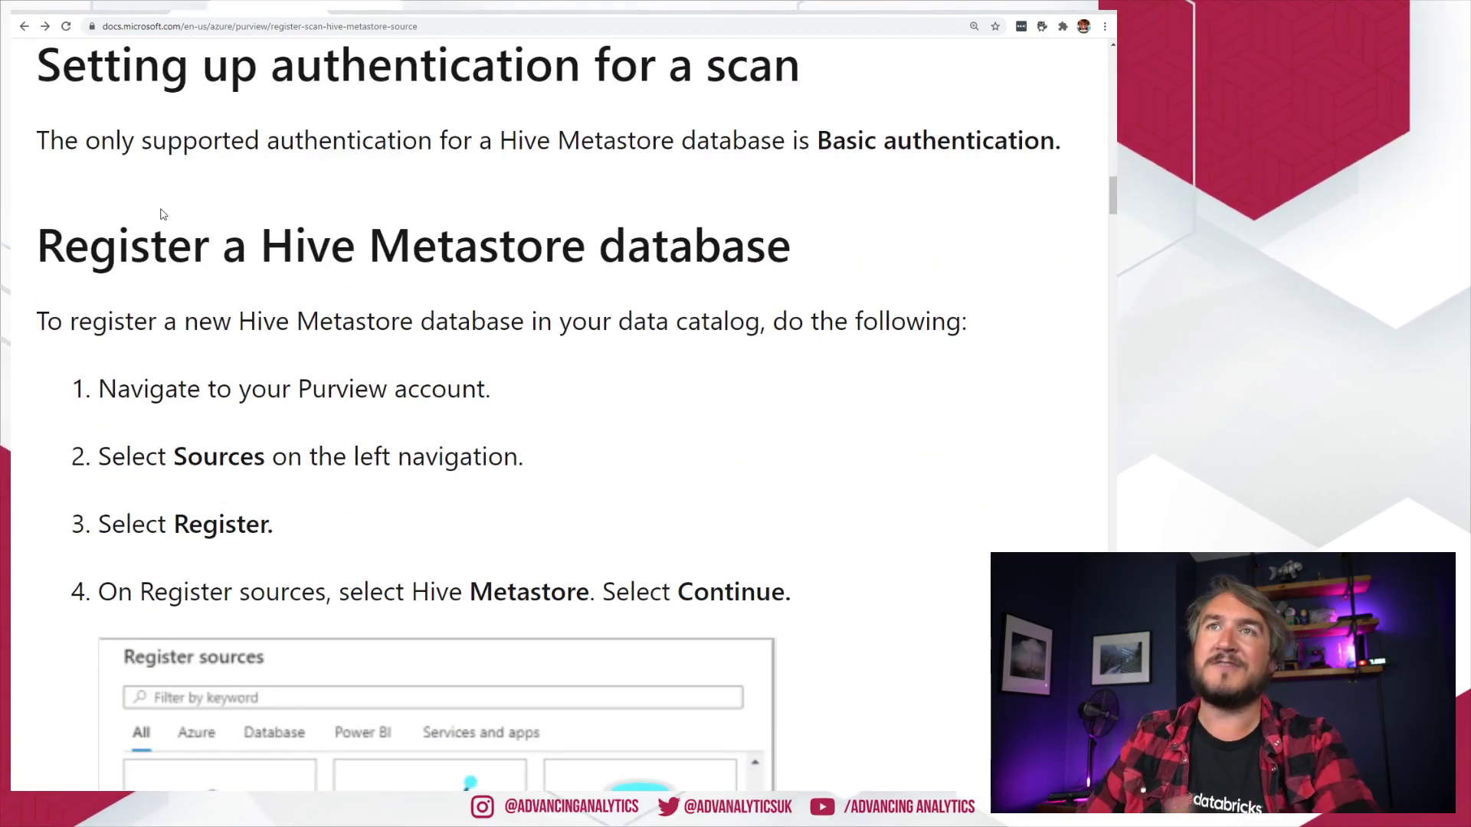
scroll(736, 310, "down", 3)
scroll(726, 312, "down", 3)
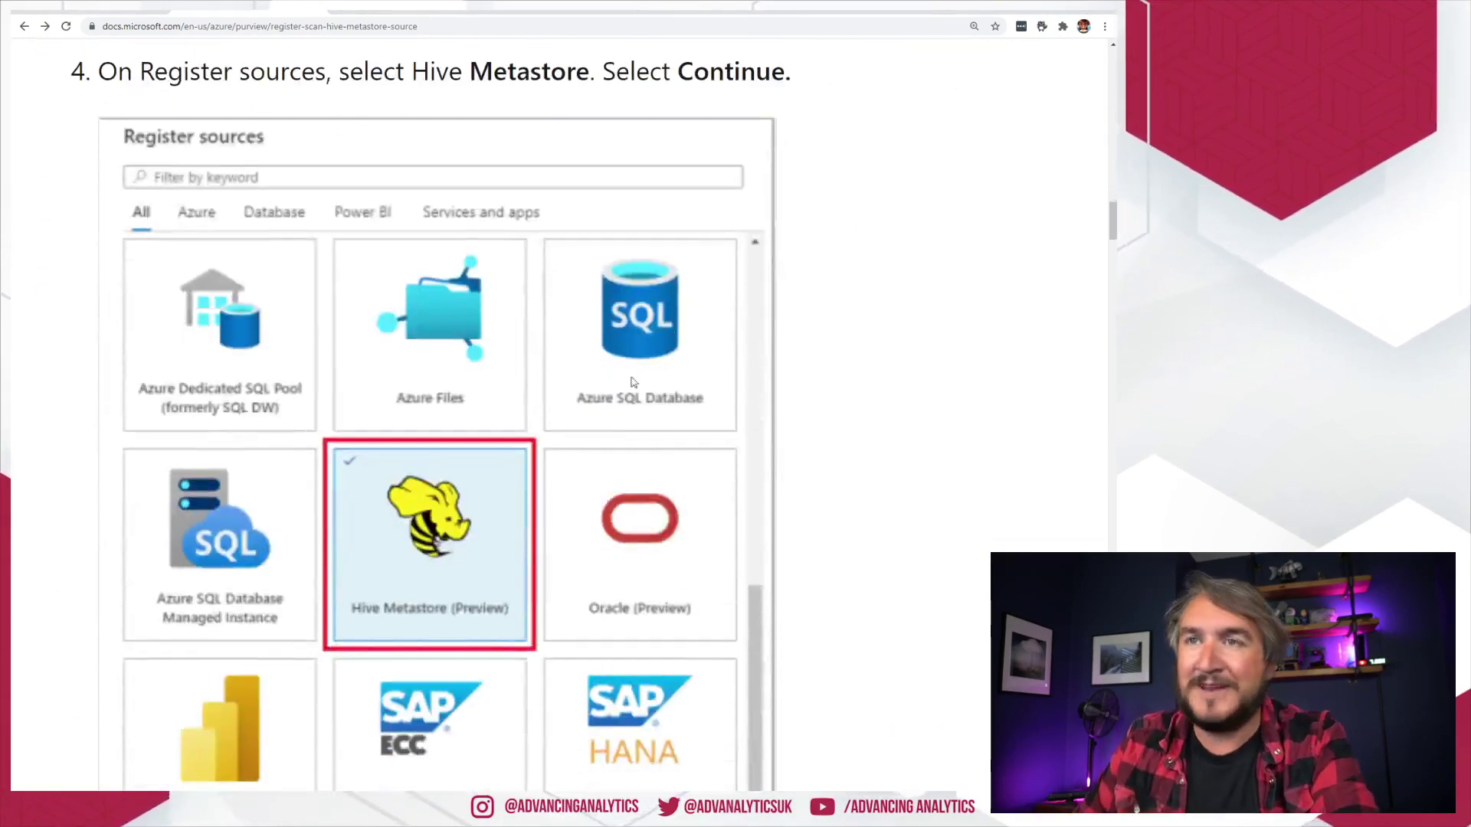
scroll(541, 600, "down", 12)
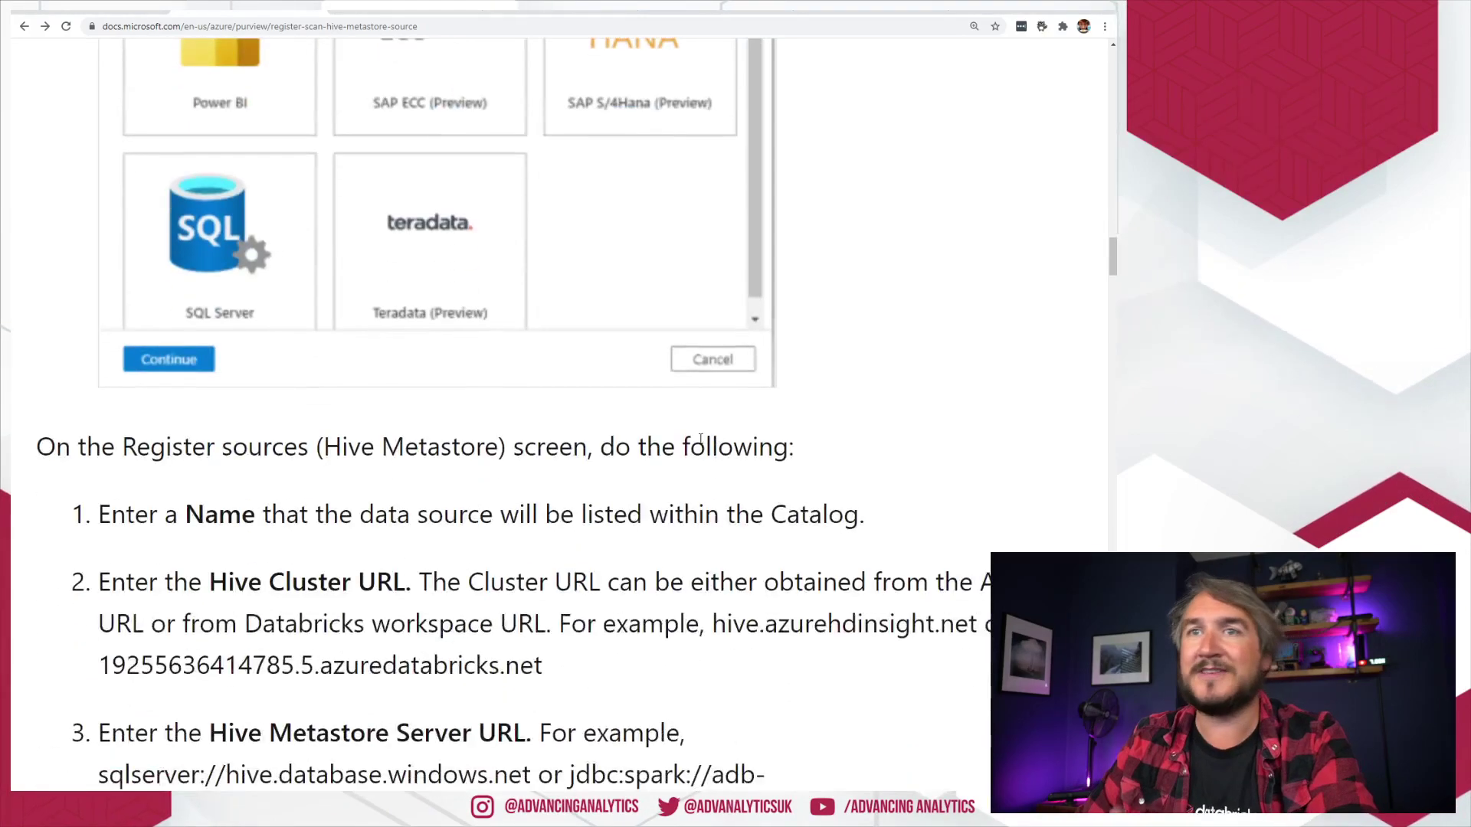
left_click_drag(552, 344, 713, 299)
left_click(513, 344)
left_click_drag(513, 344, 110, 344)
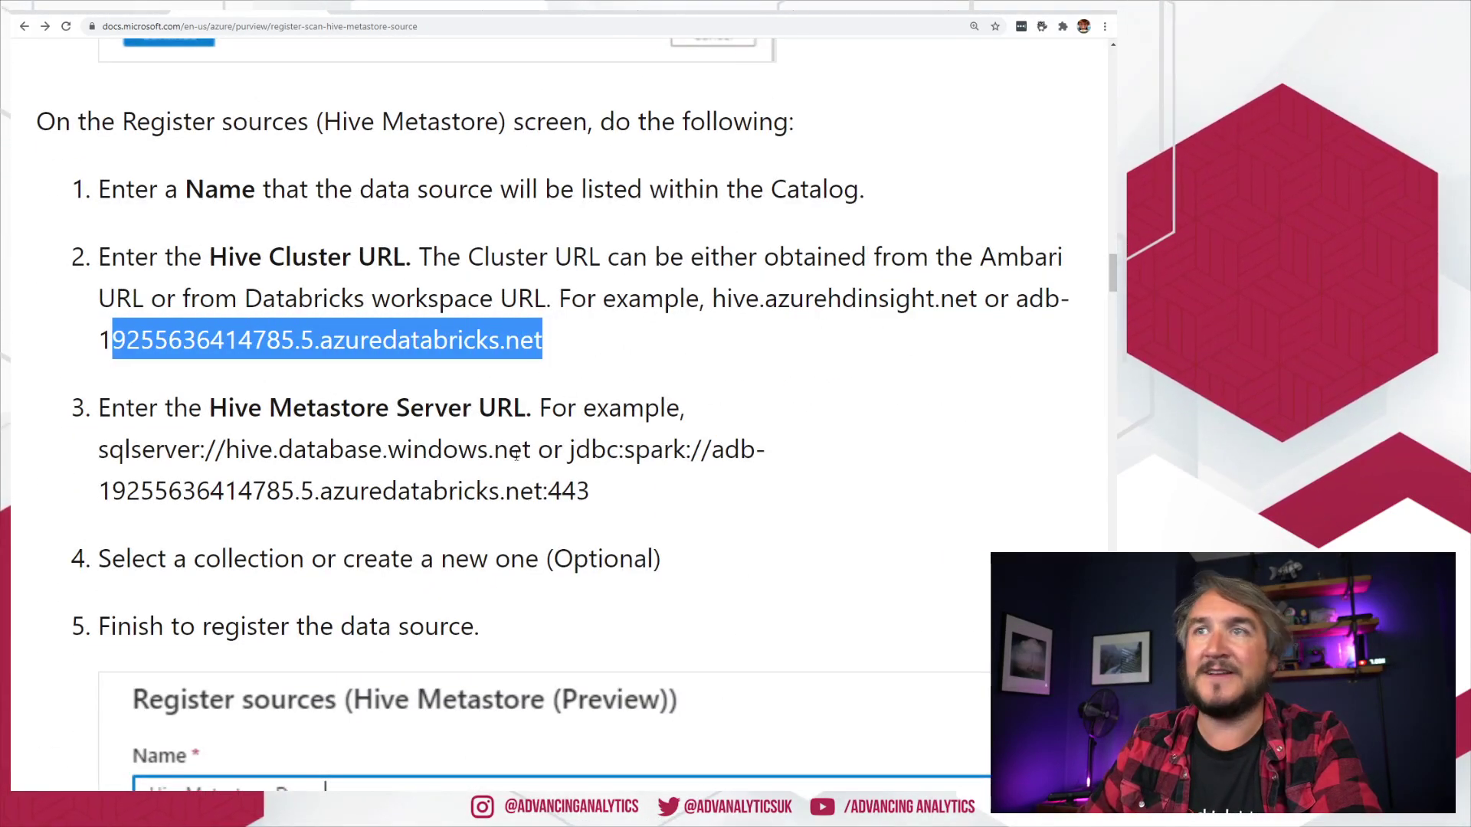
left_click_drag(590, 491, 571, 454)
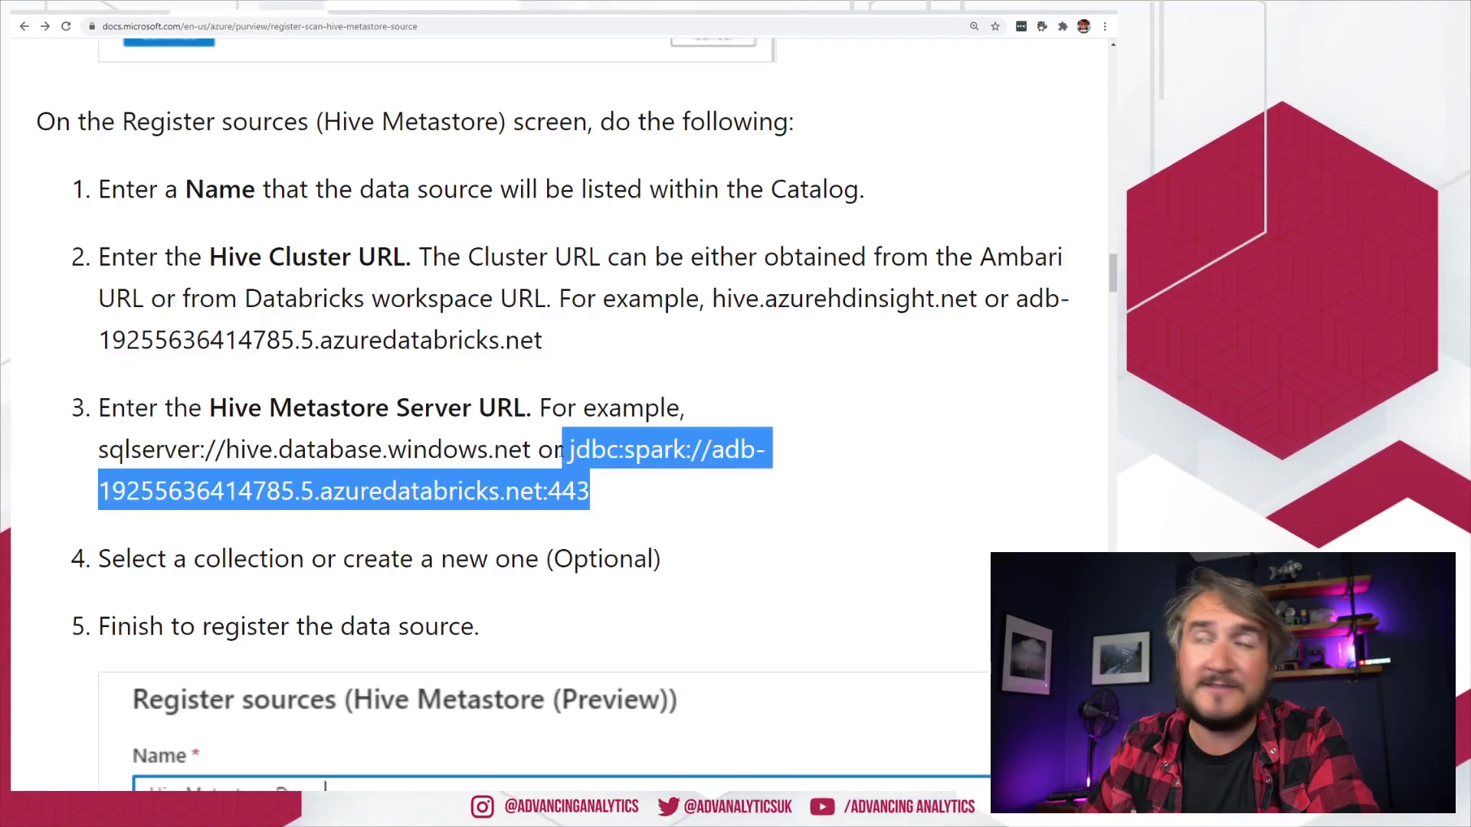
left_click(622, 474)
- Examine the scan creation instructions, especially the integration runtime and Basic Authentication credential requirements
scroll(536, 475, "down", 10)
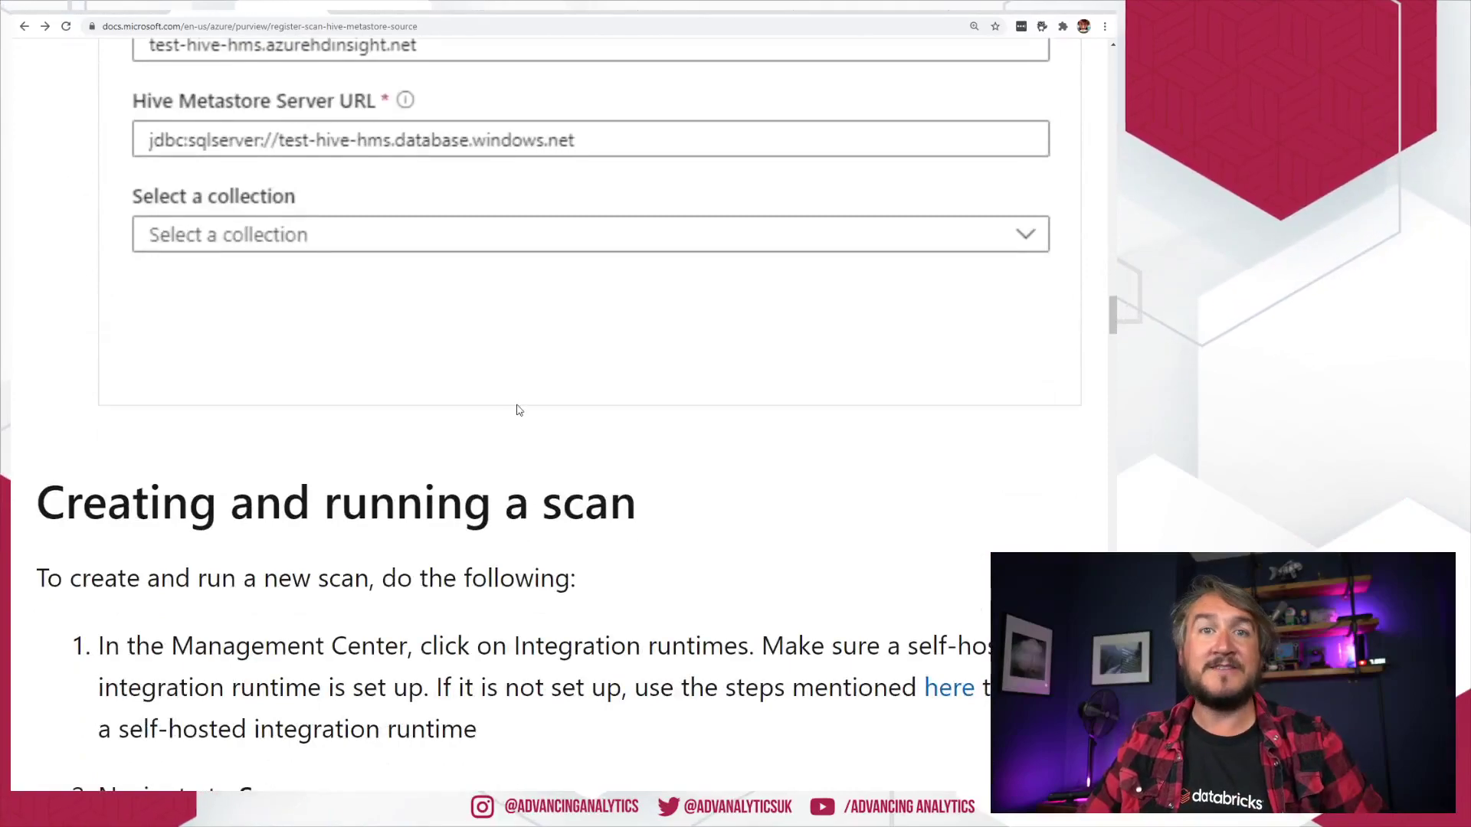
scroll(518, 410, "down", 5)
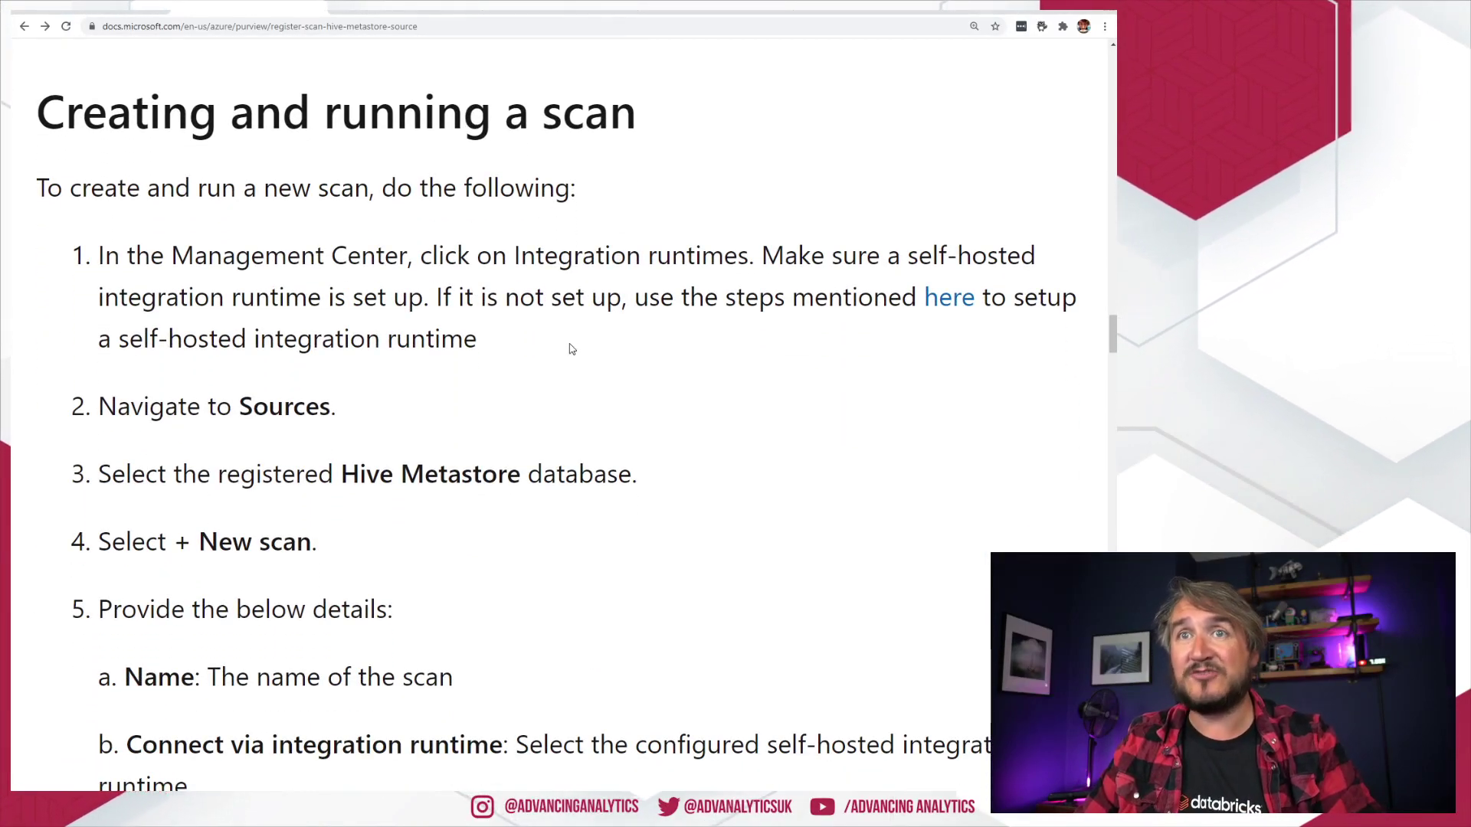
scroll(557, 407, "down", 7)
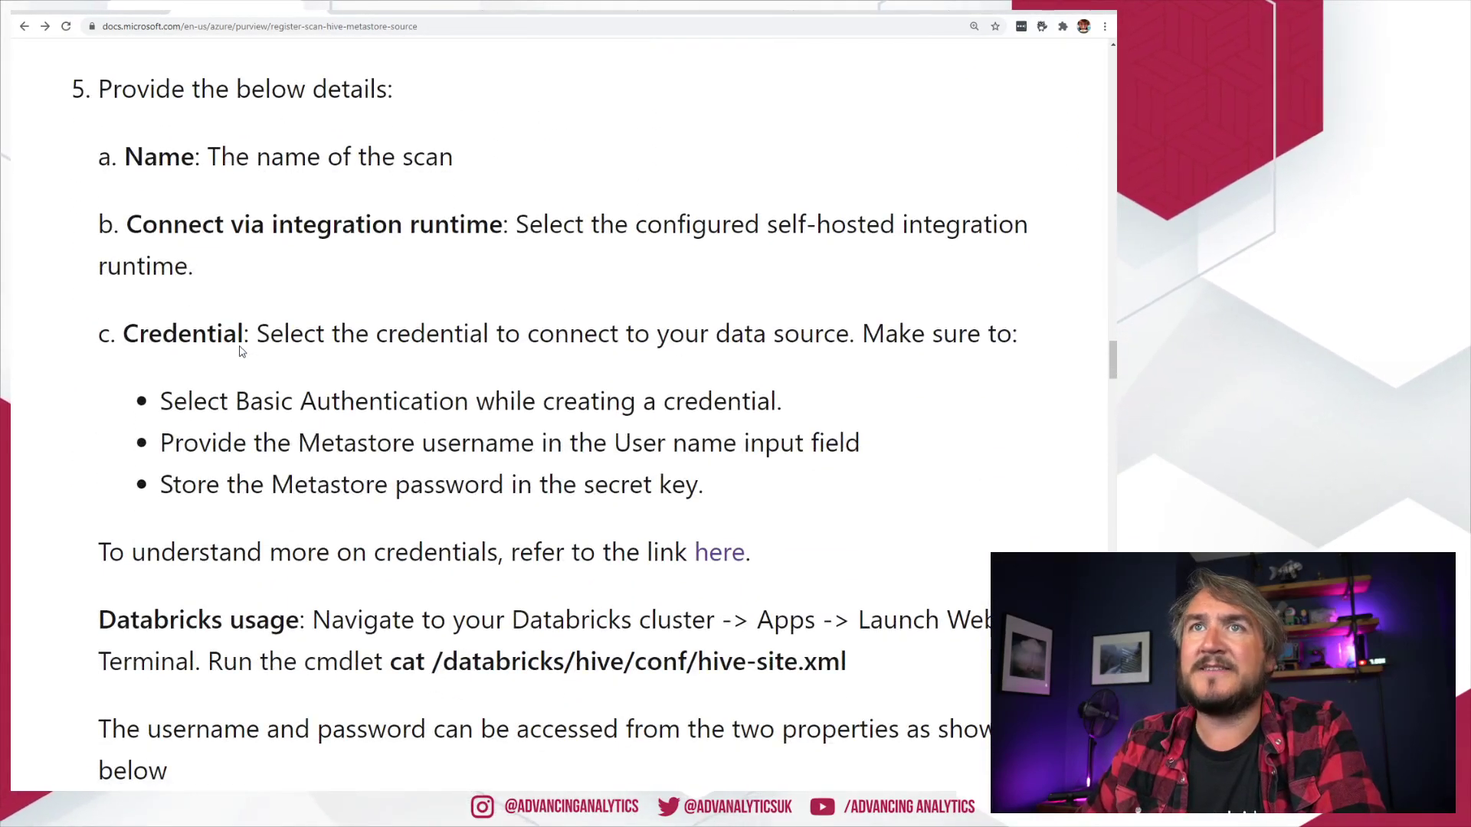
left_click_drag(194, 266, 528, 207)
left_click_drag(812, 498, 125, 334)
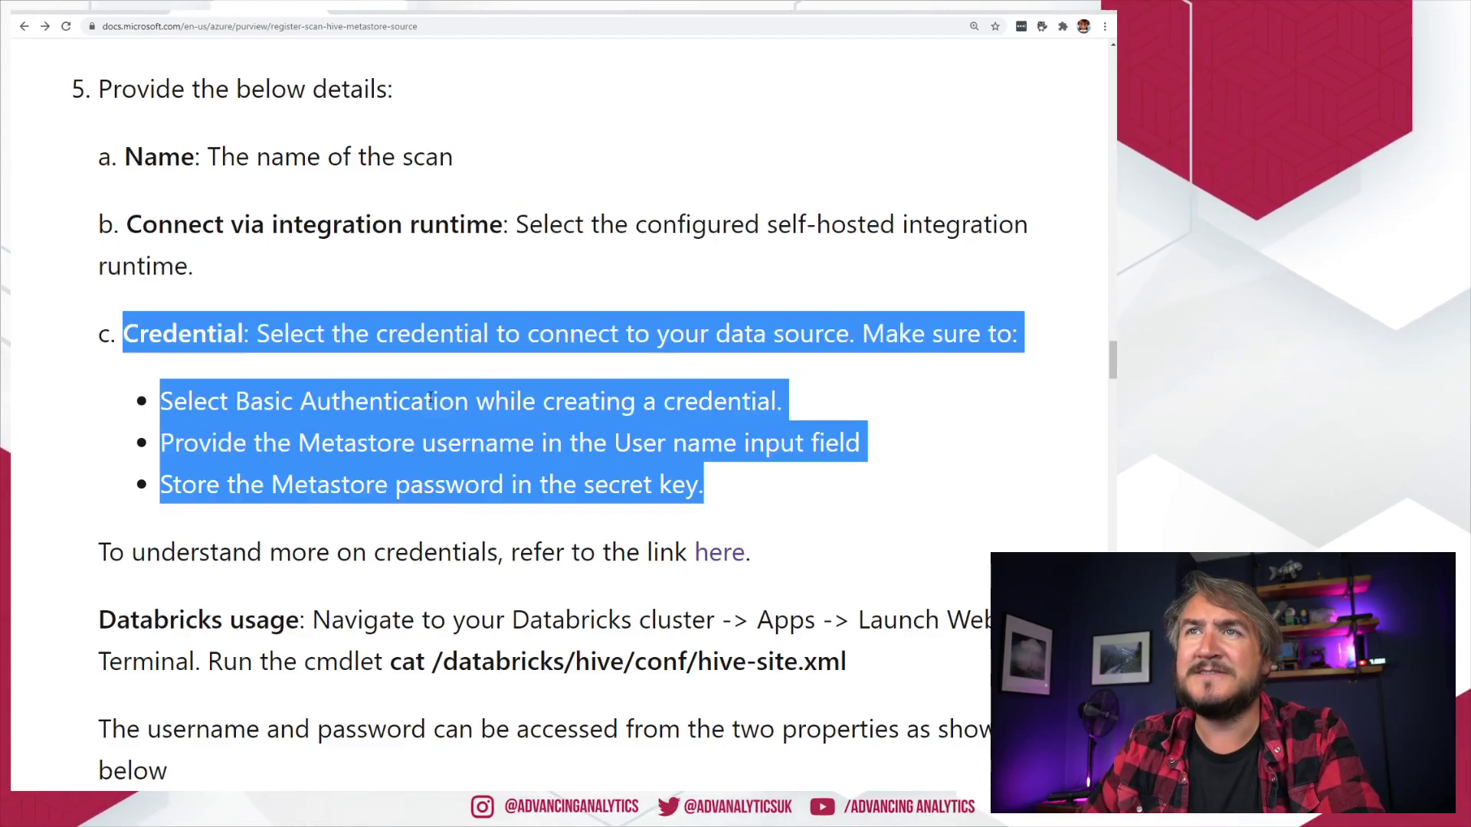
left_click(733, 400)
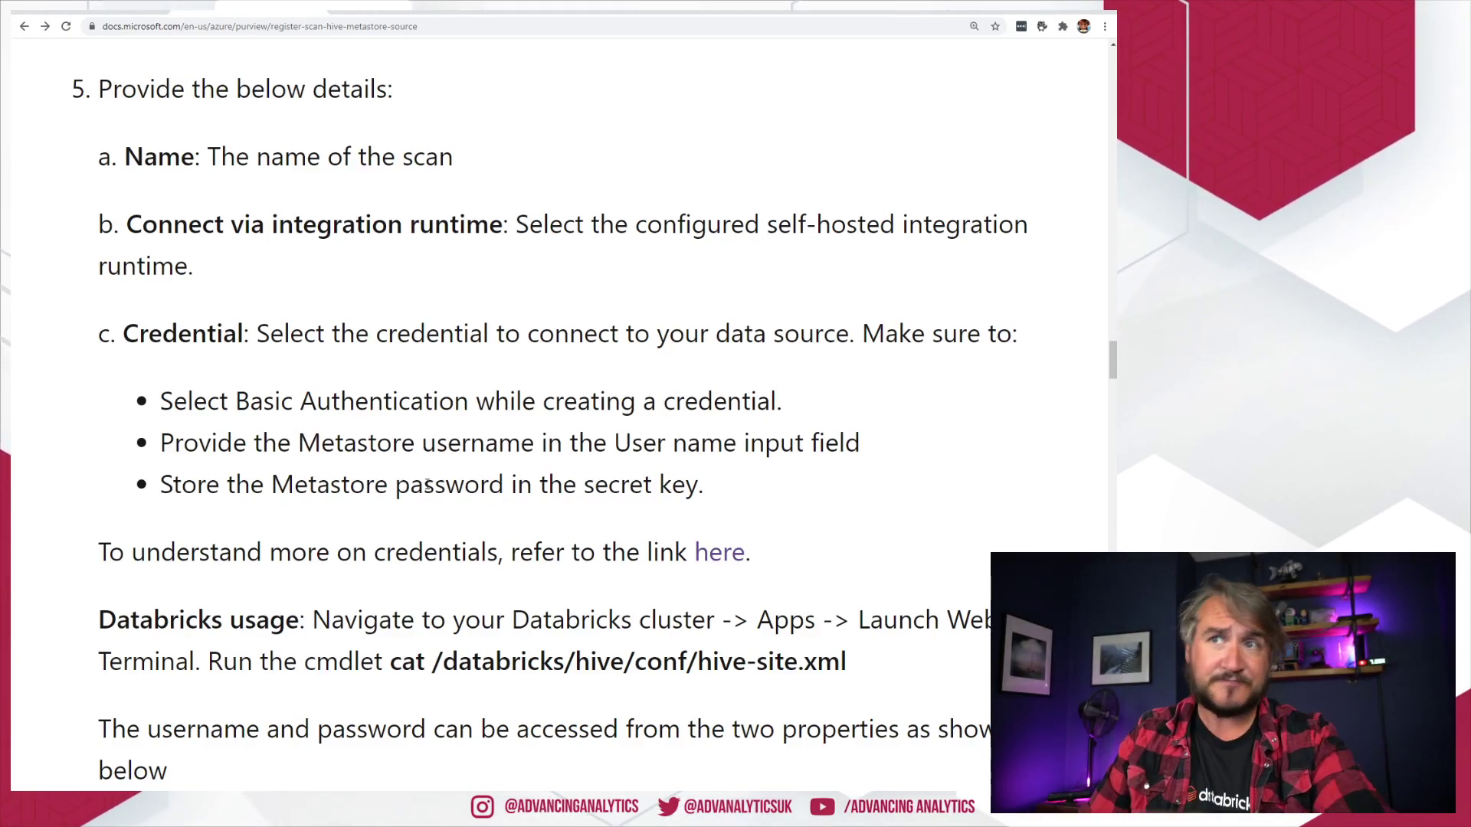
- Read the Databricks usage instructions and copy the command cat /databricks/hive/conf/hive-site.xml
scroll(669, 334, "down", 3)
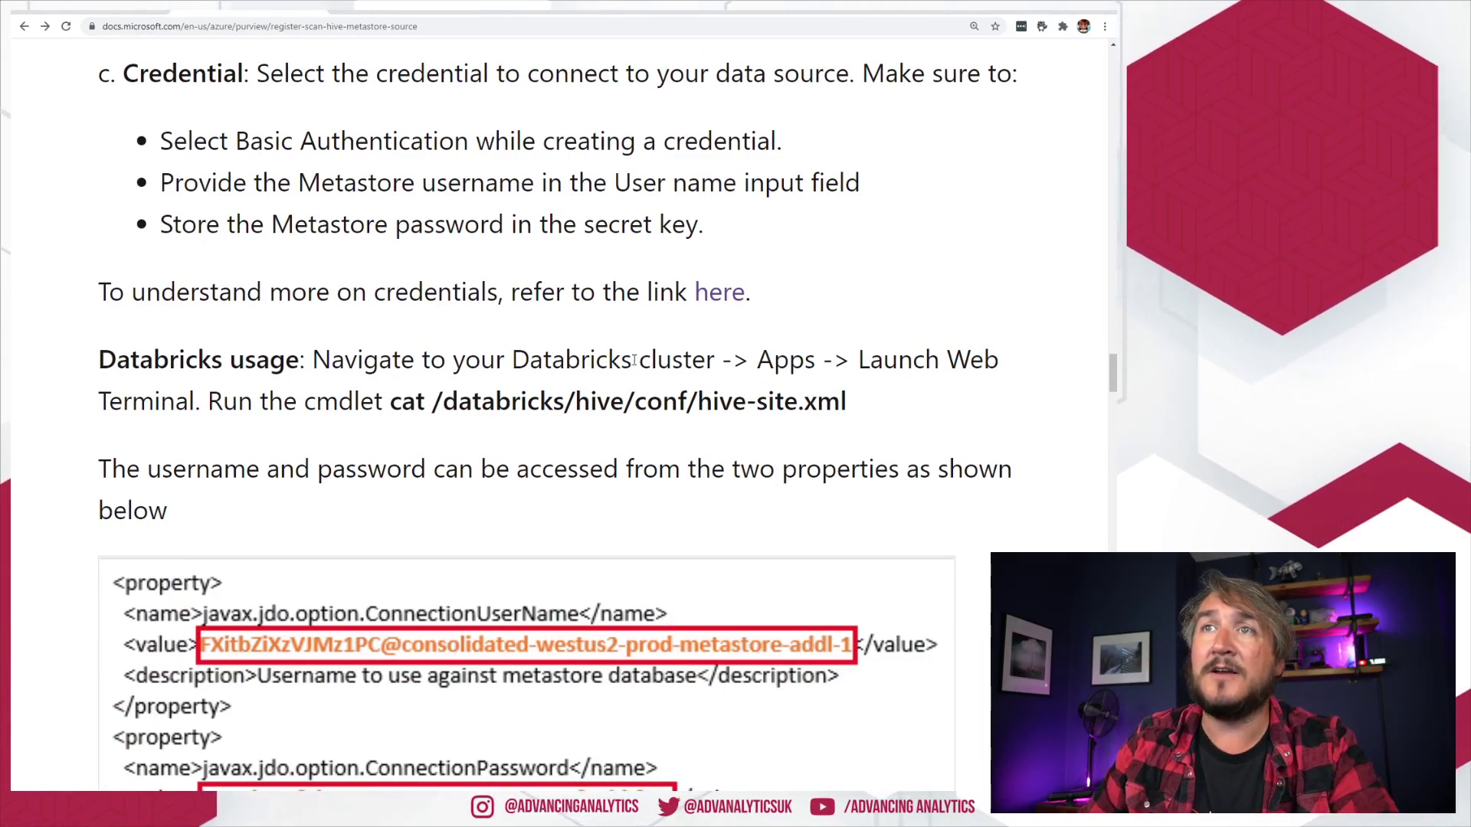
left_click_drag(512, 360, 705, 360)
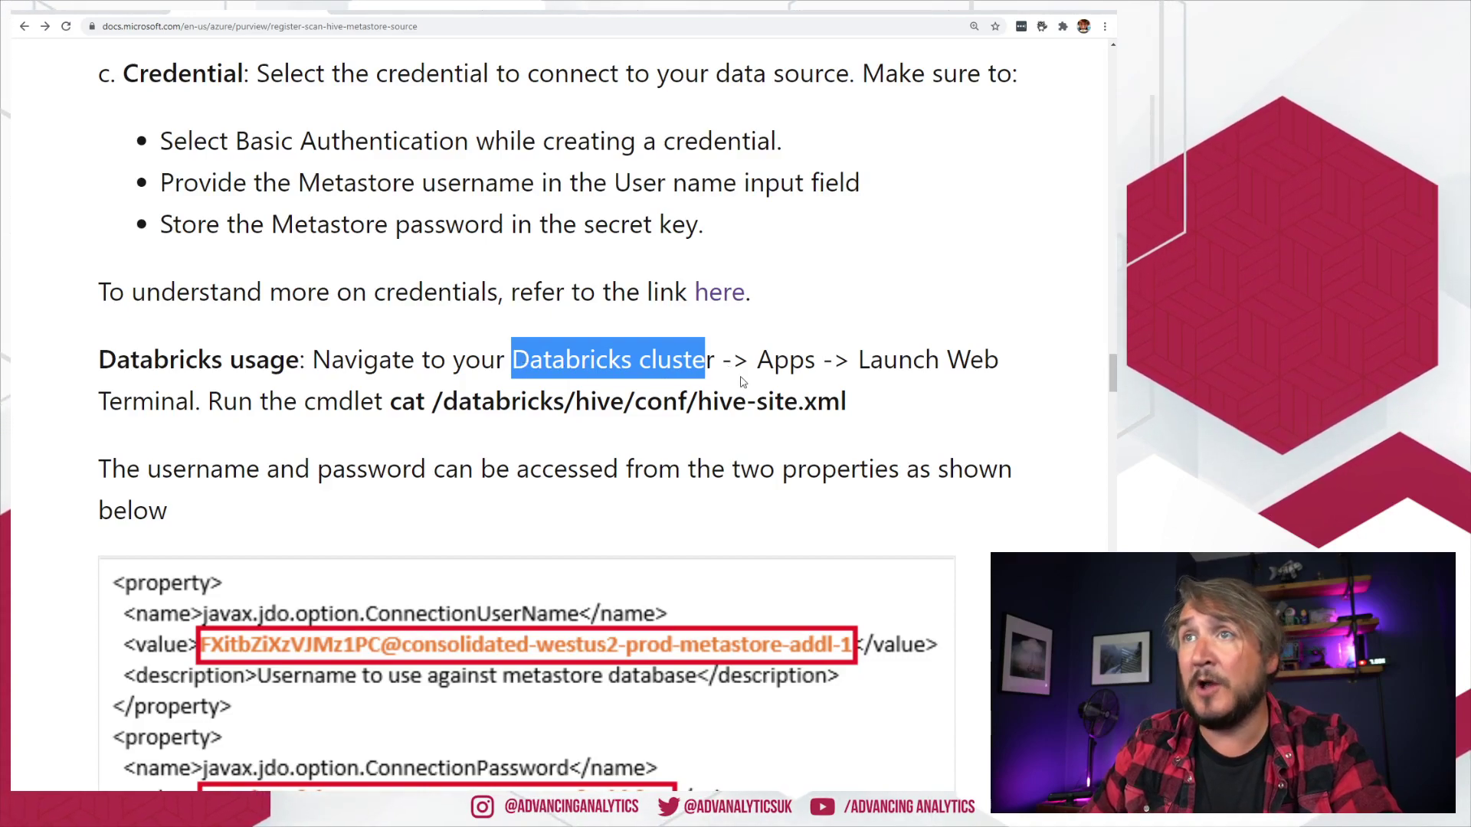
double_click(785, 360)
left_click_drag(948, 360, 191, 400)
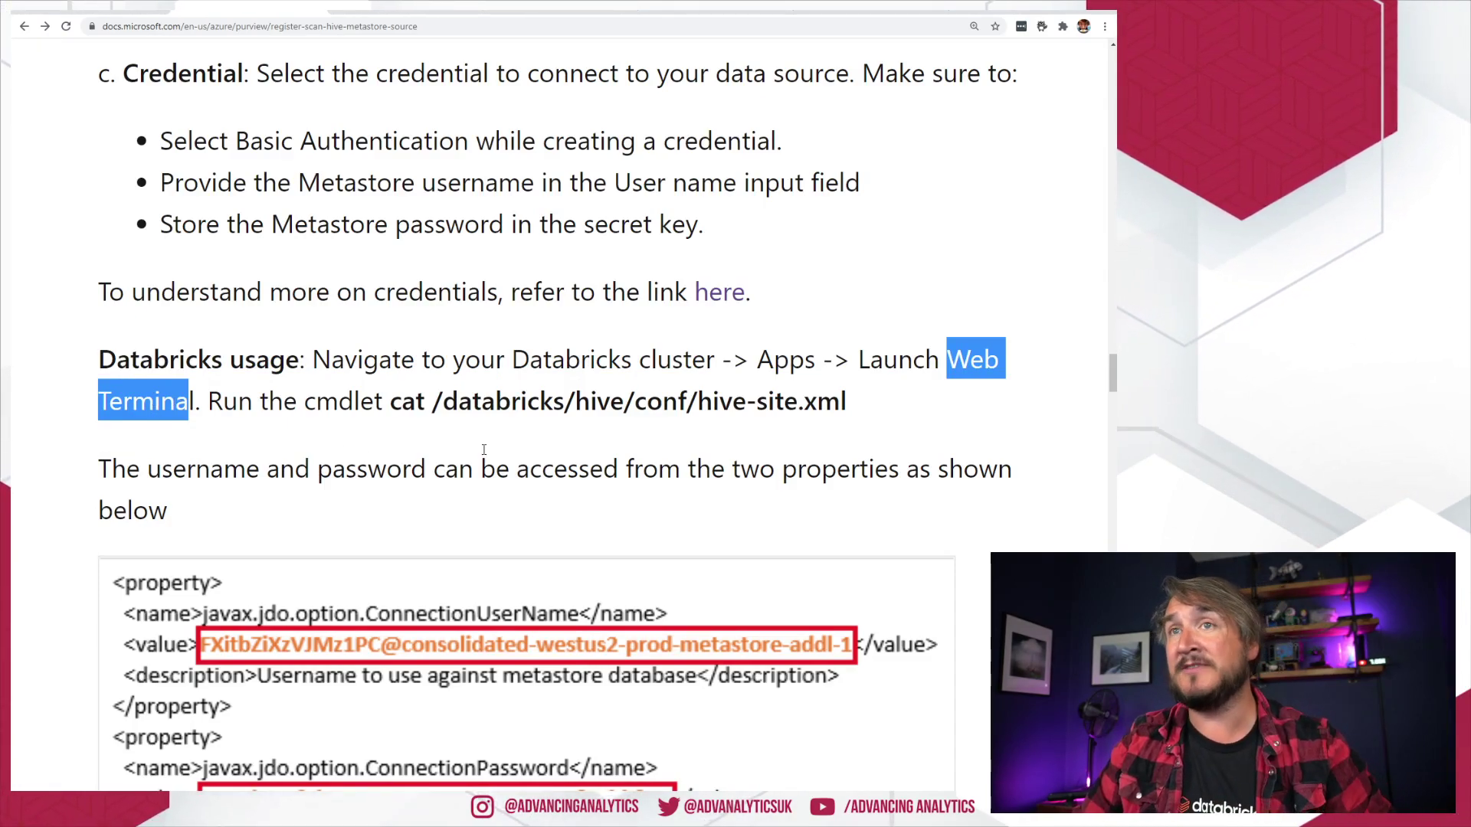
left_click(153, 410)
left_click_drag(387, 404, 844, 399)
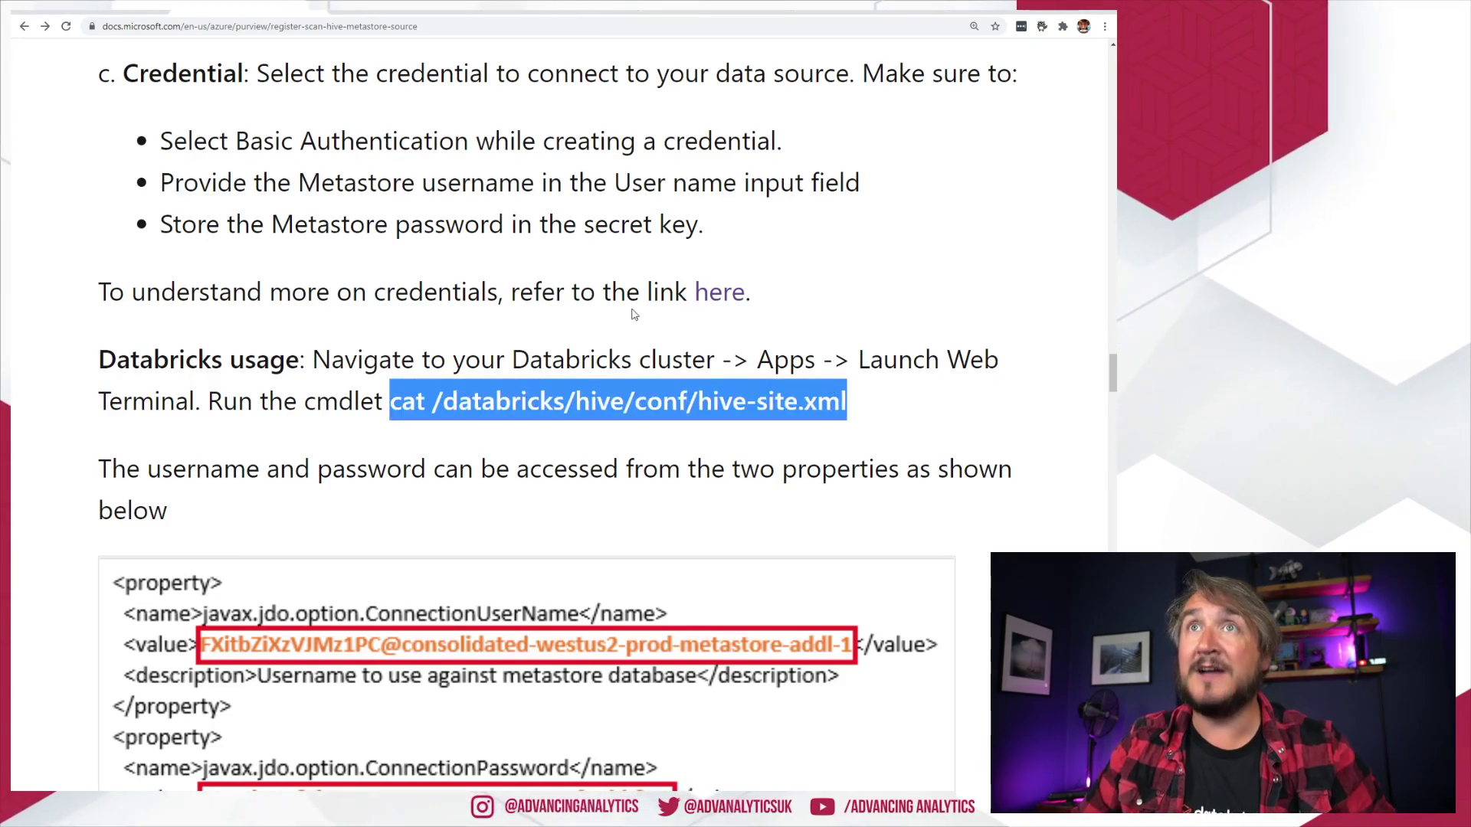
left_click(564, 11)
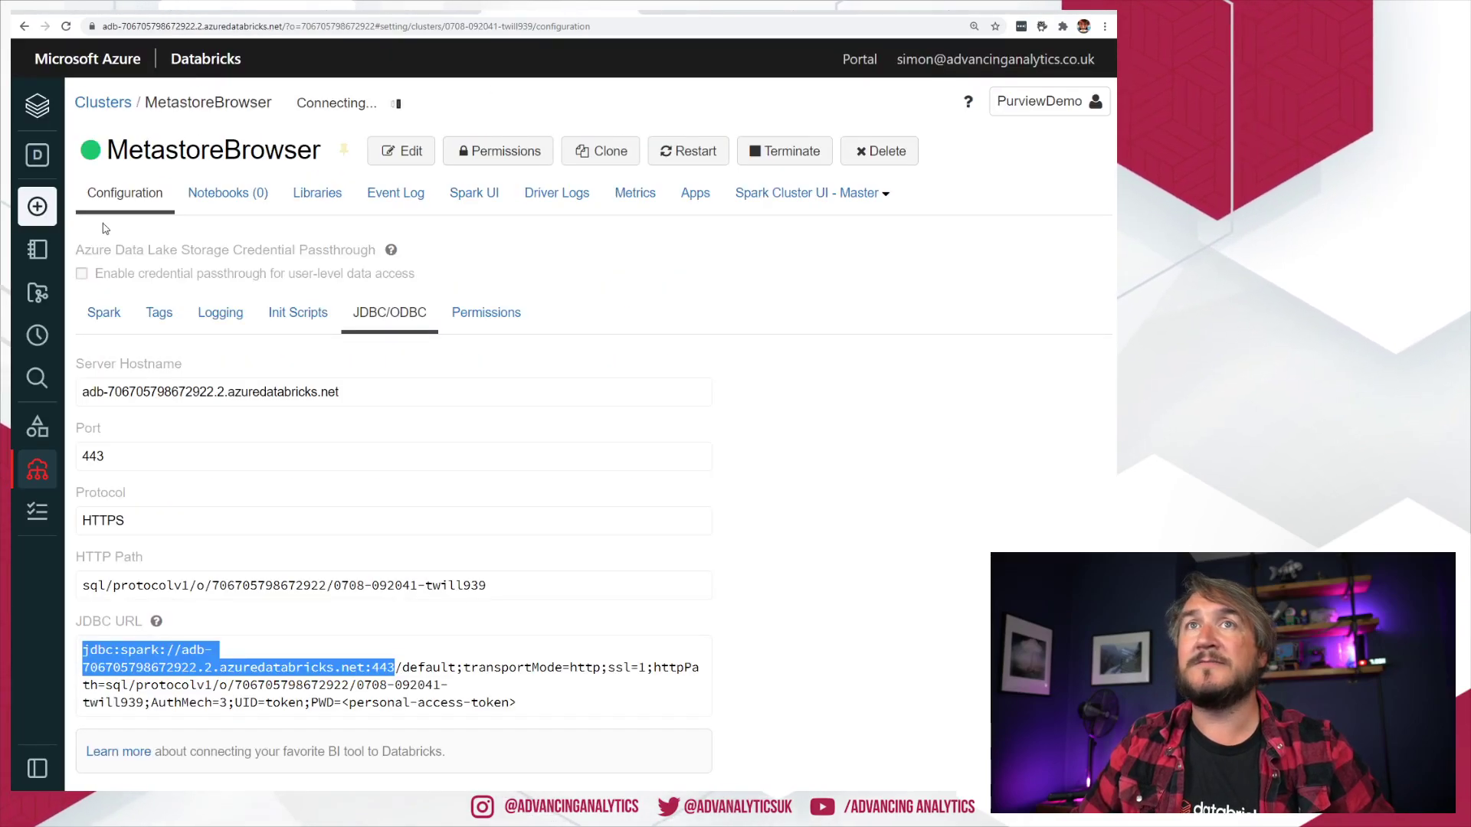
left_click(693, 193)
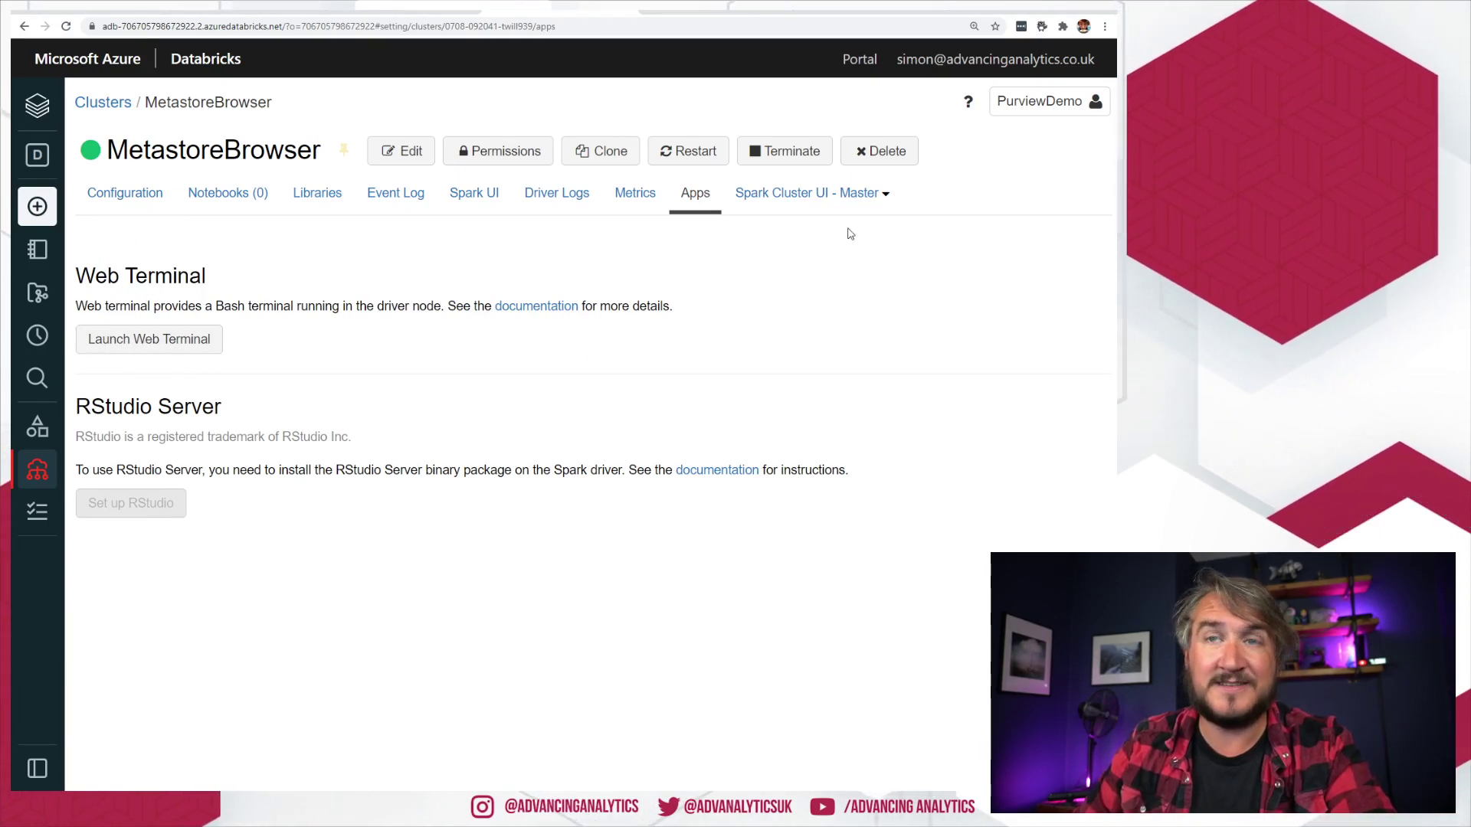
left_click(1046, 101)
left_click(1068, 220)
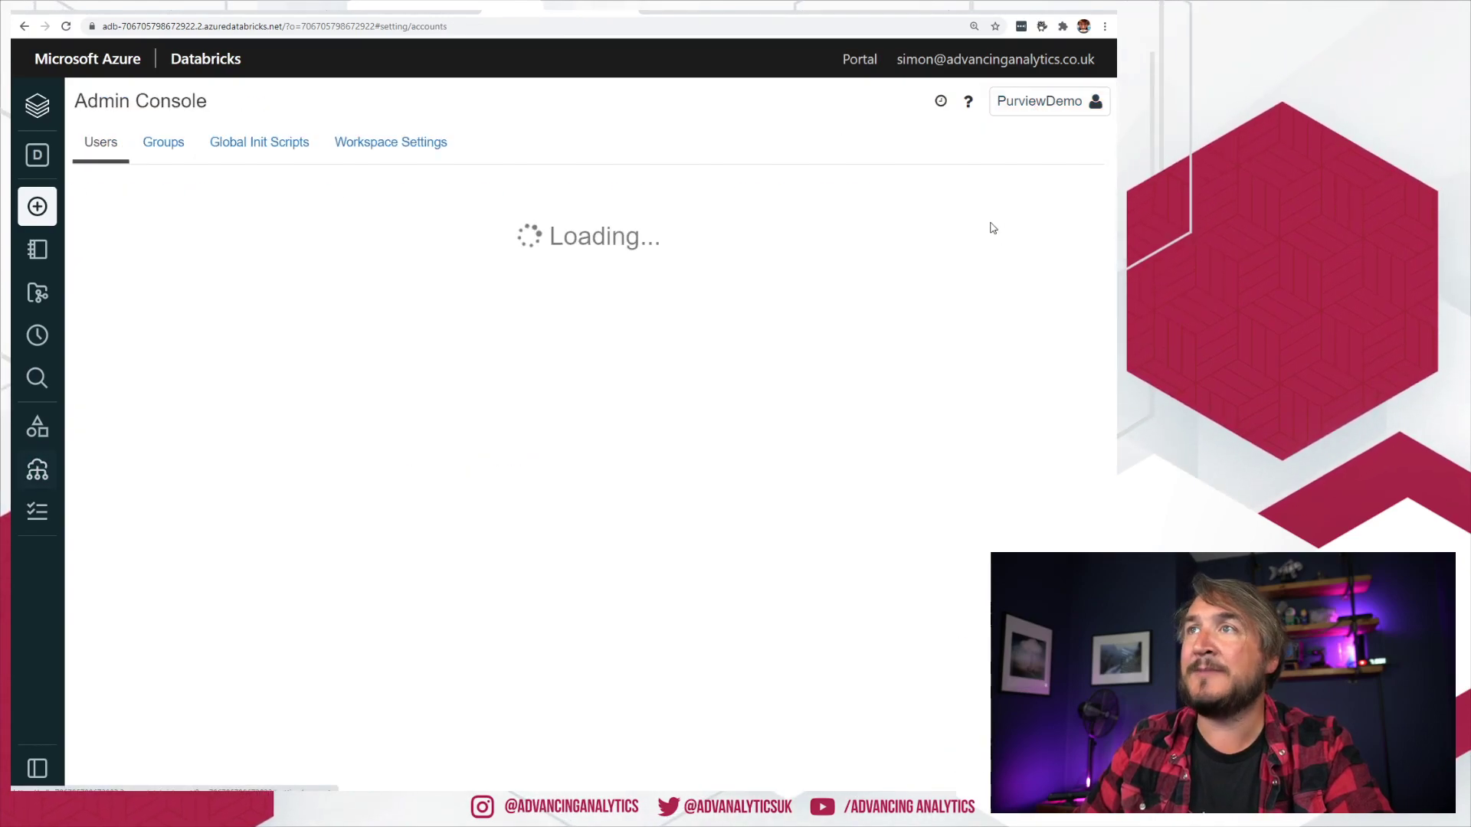
left_click(395, 155)
scroll(540, 295, "down", 10)
left_click(154, 502)
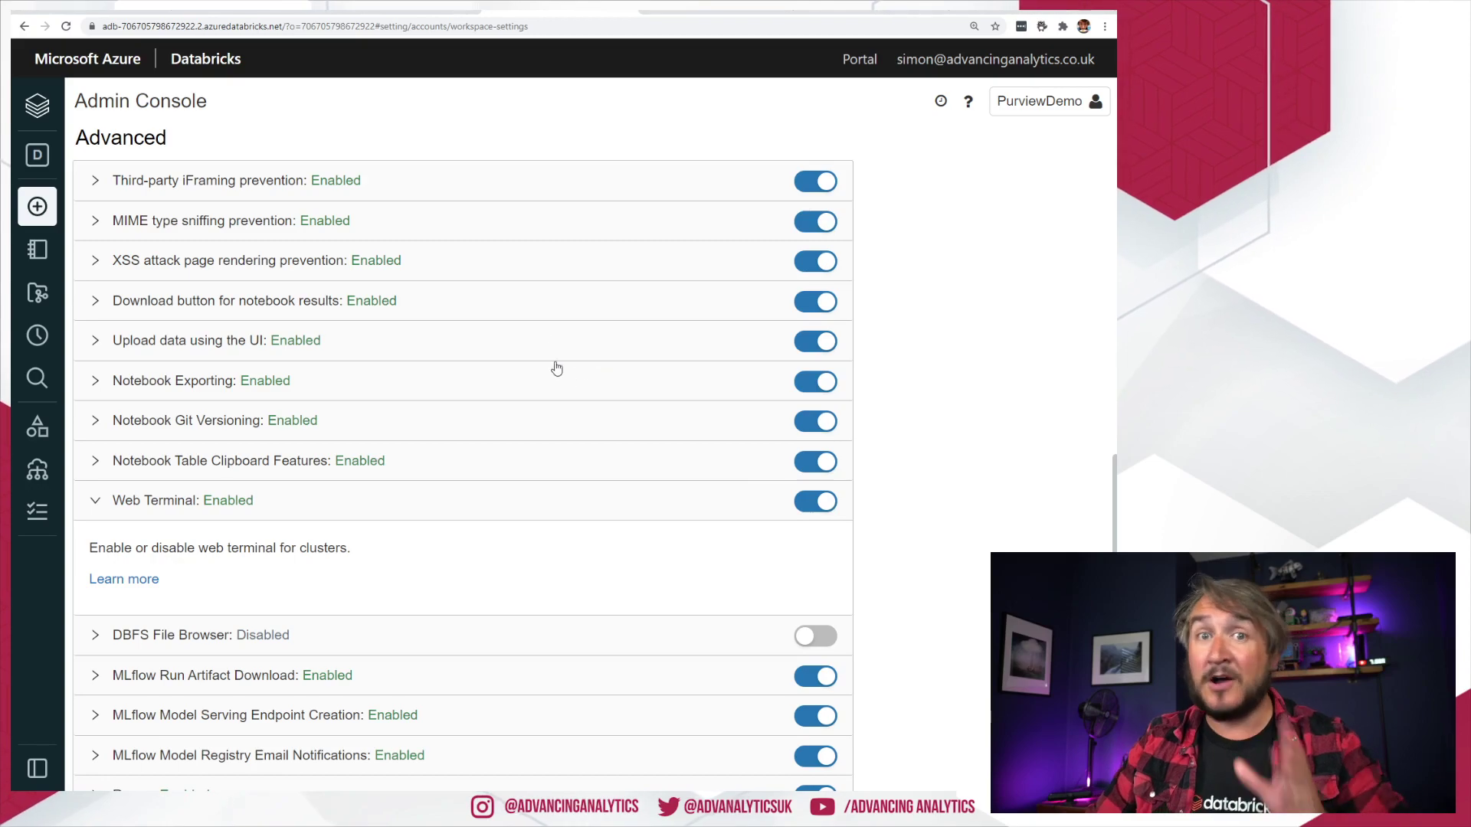
- Return to the MetastoreBrowser cluster's apps, launch the web terminal and run cat /databricks/hive/conf/hive-site.xml
left_click(25, 27)
left_click(26, 26)
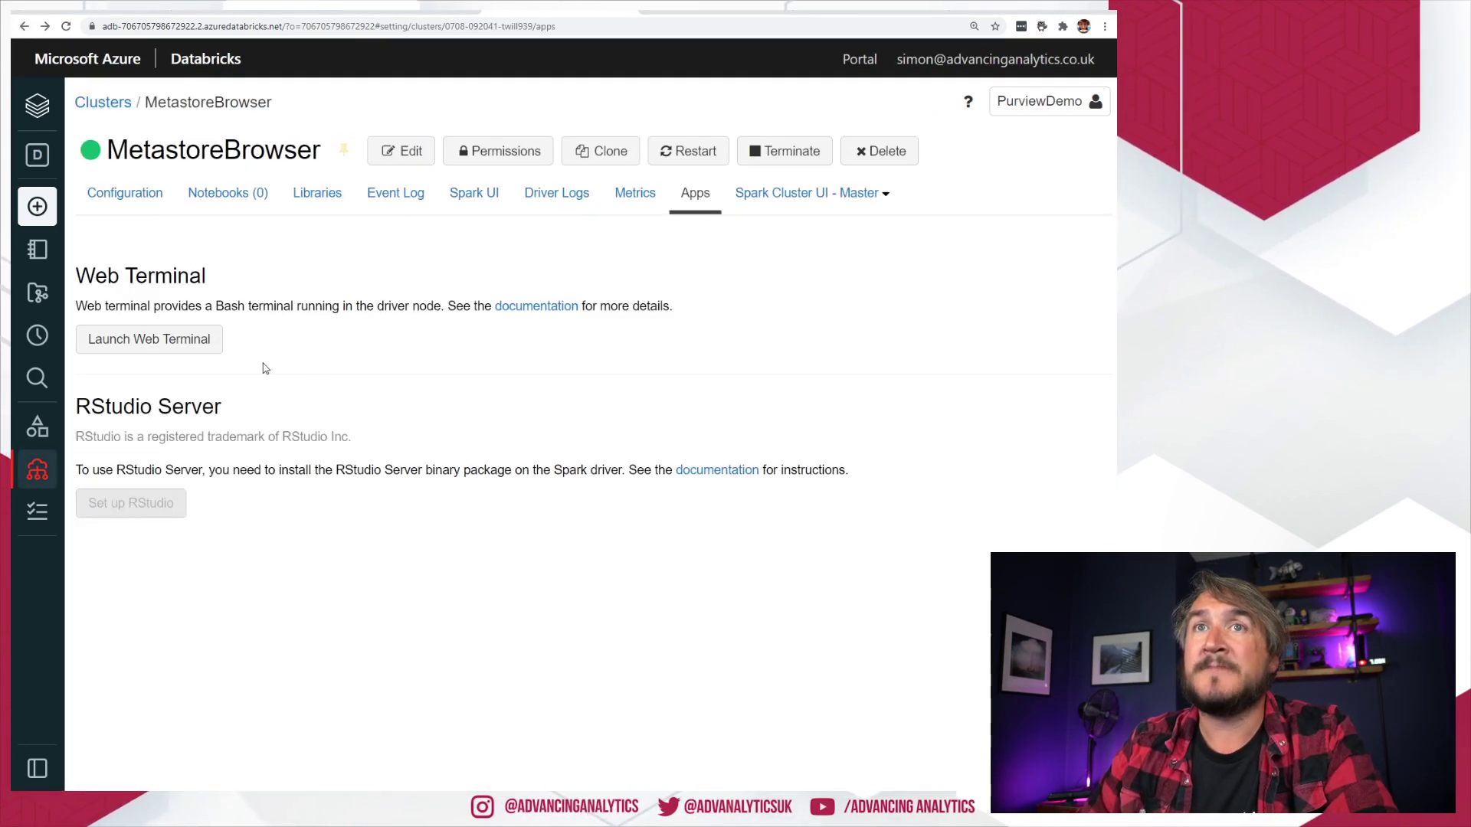
left_click(162, 350)
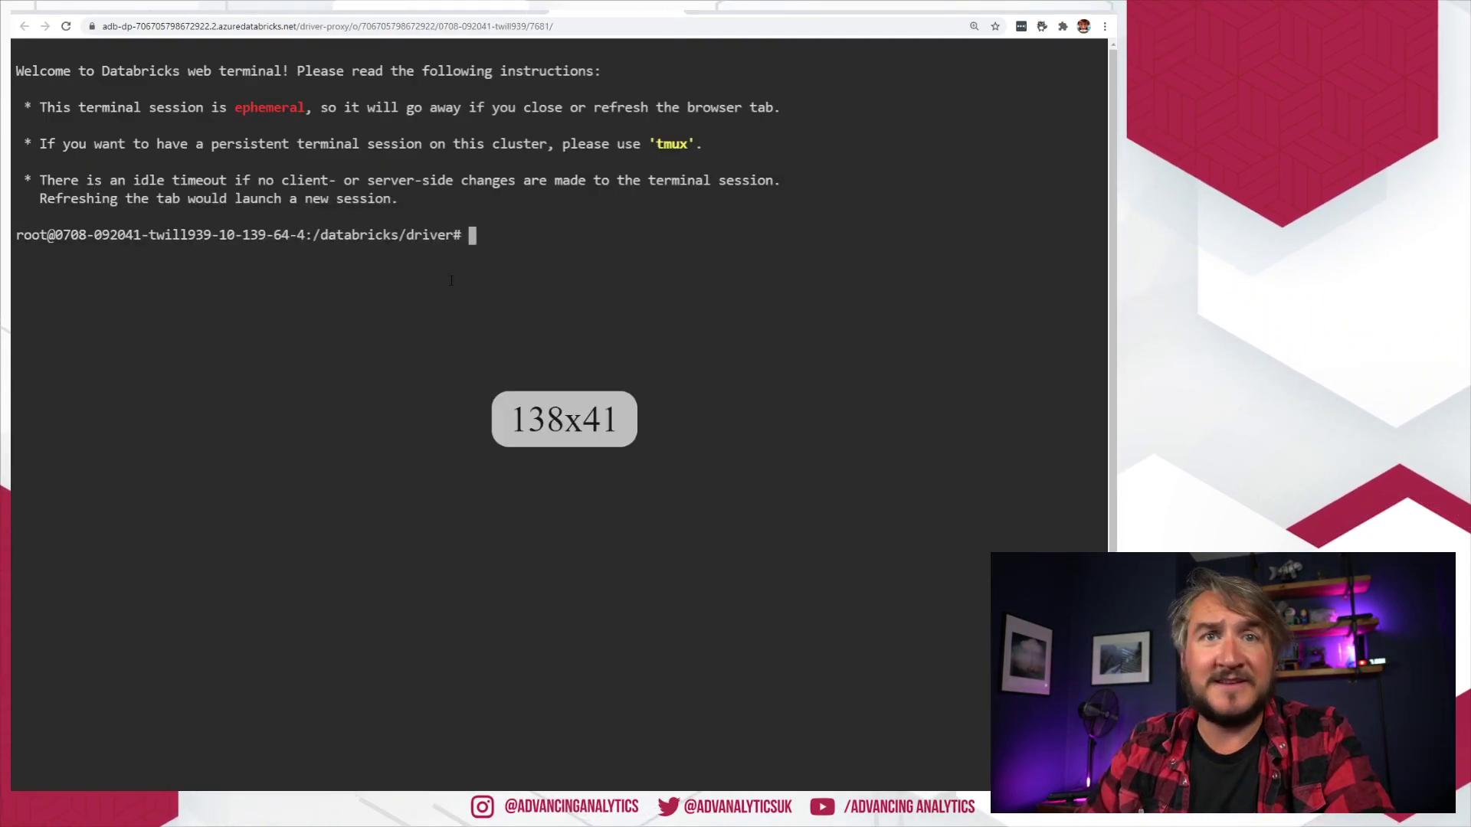
right_click(510, 238)
left_click(544, 352)
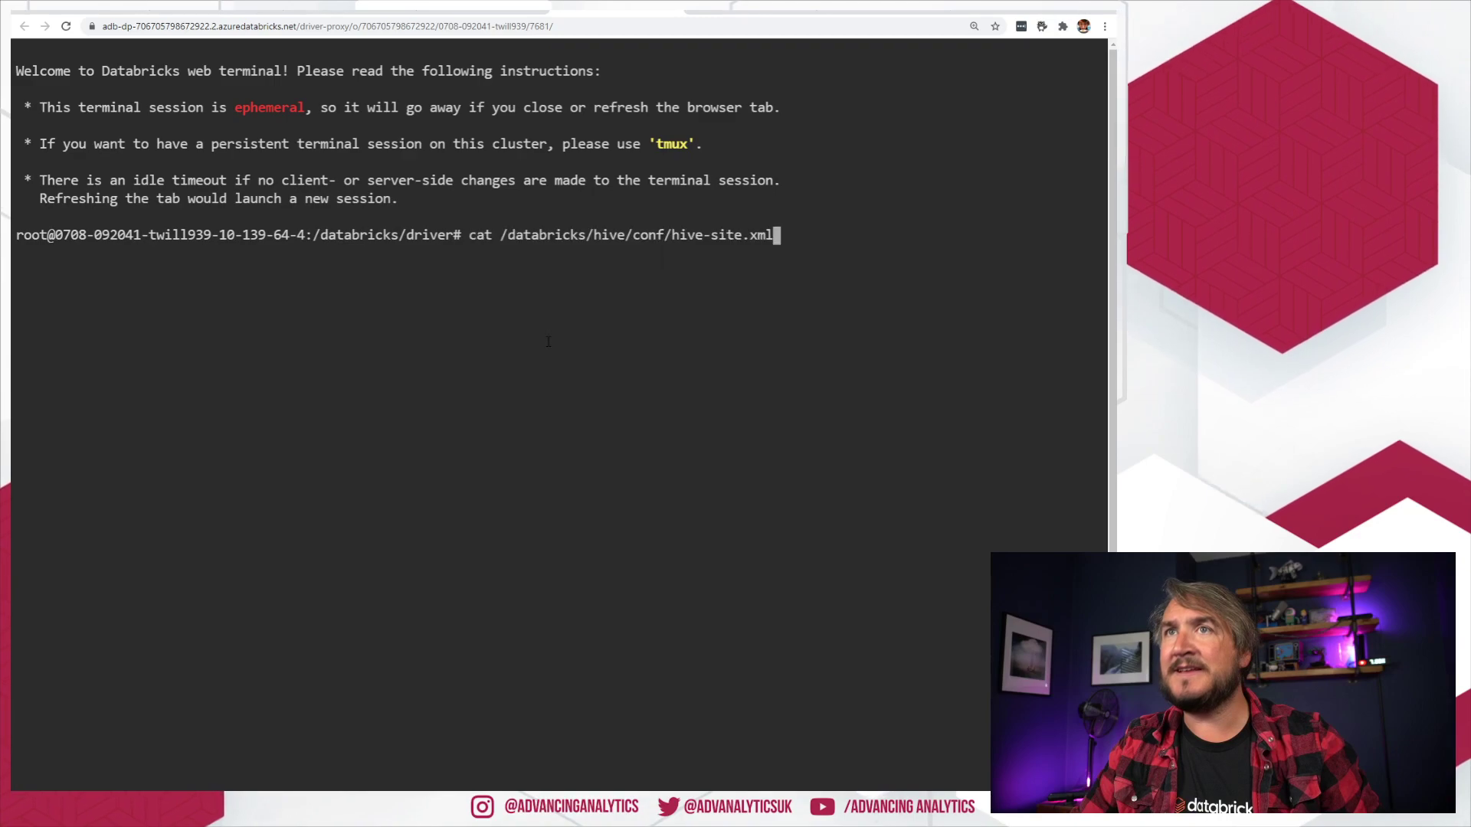
key("Return")
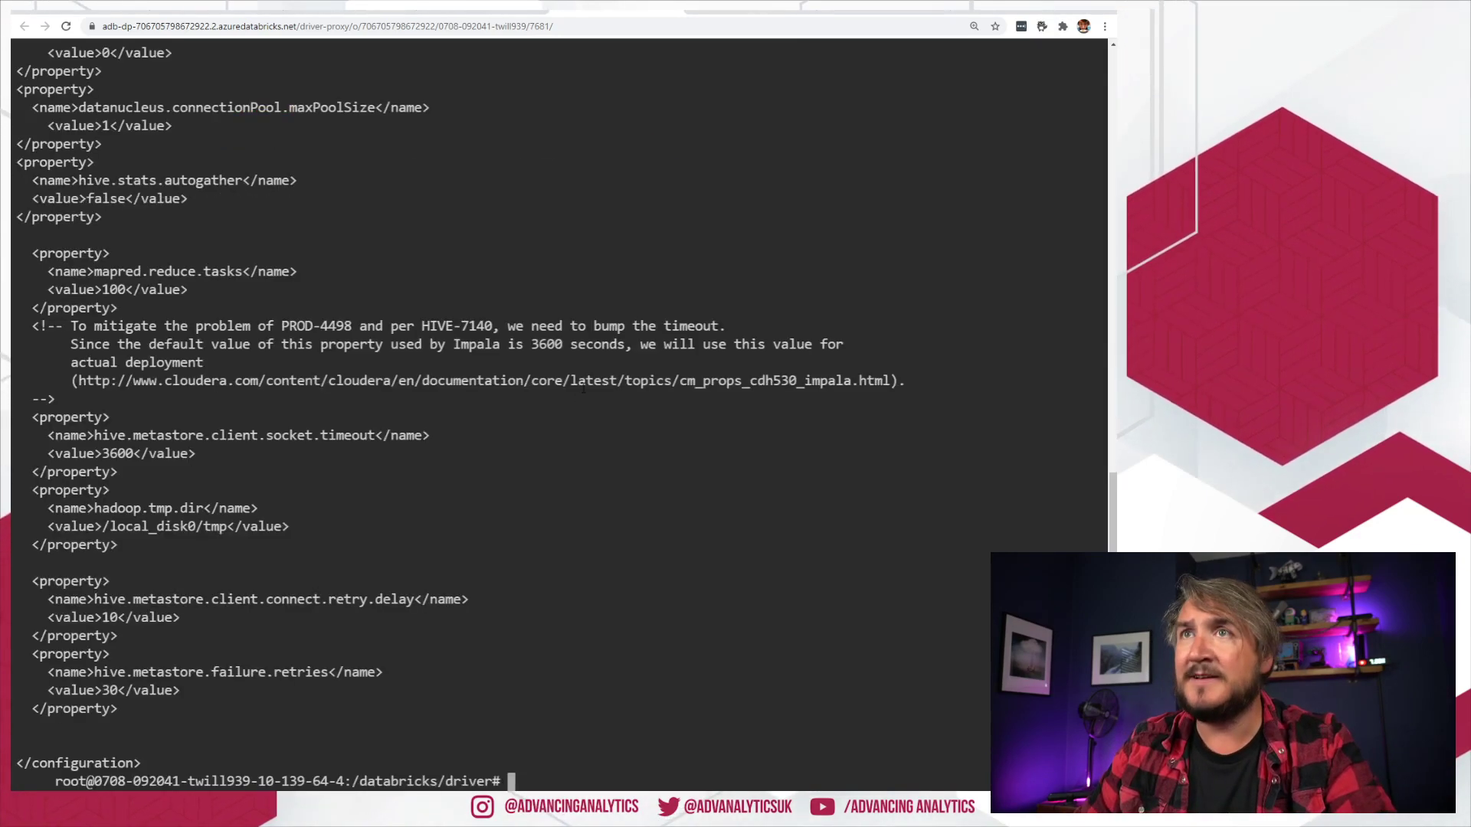
- Examine the metastore connection URL, driver, user name and password properties in the hive-site.xml output
scroll(575, 453, "up", 15)
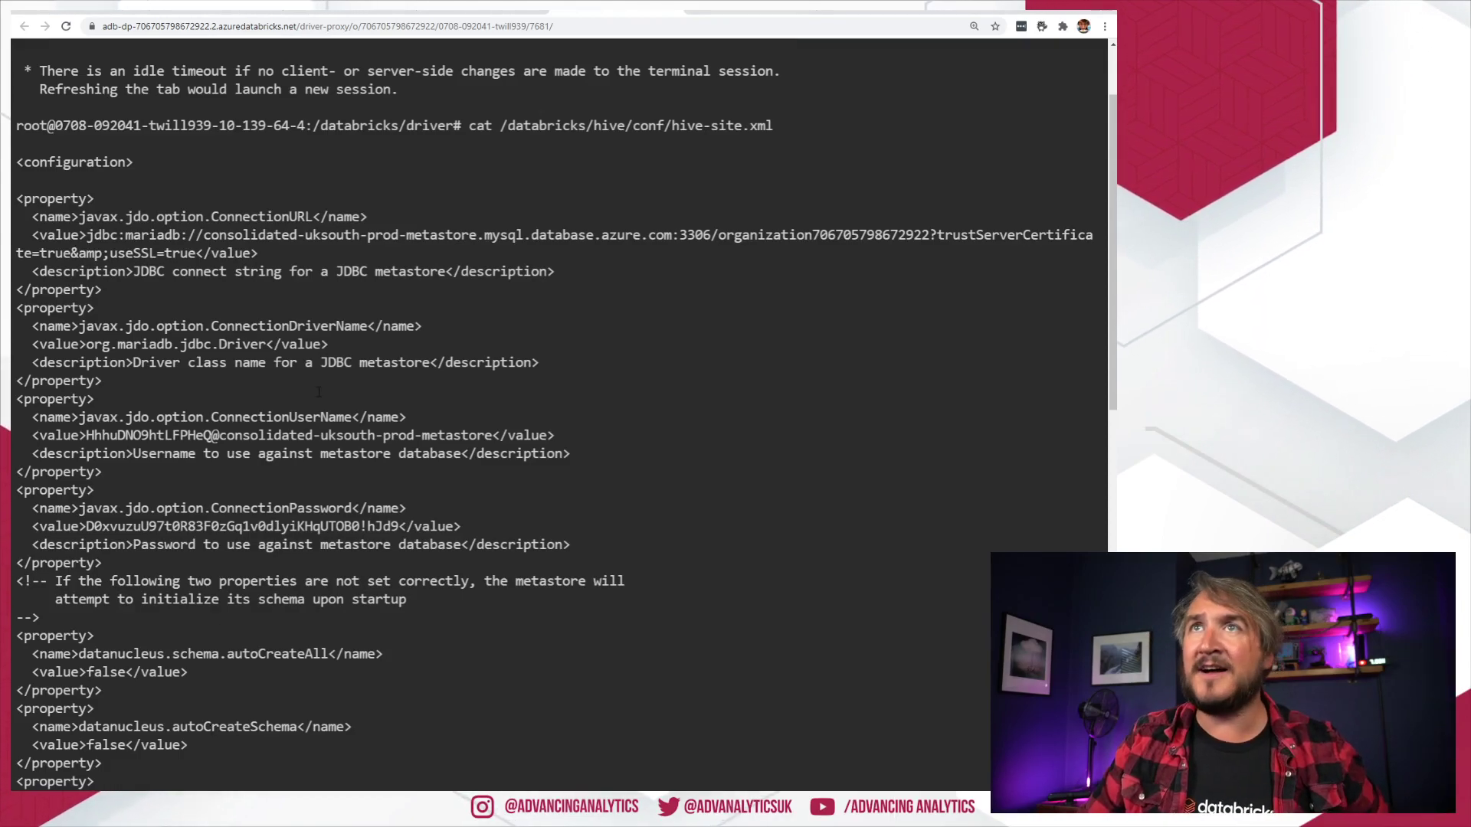
left_click(439, 12)
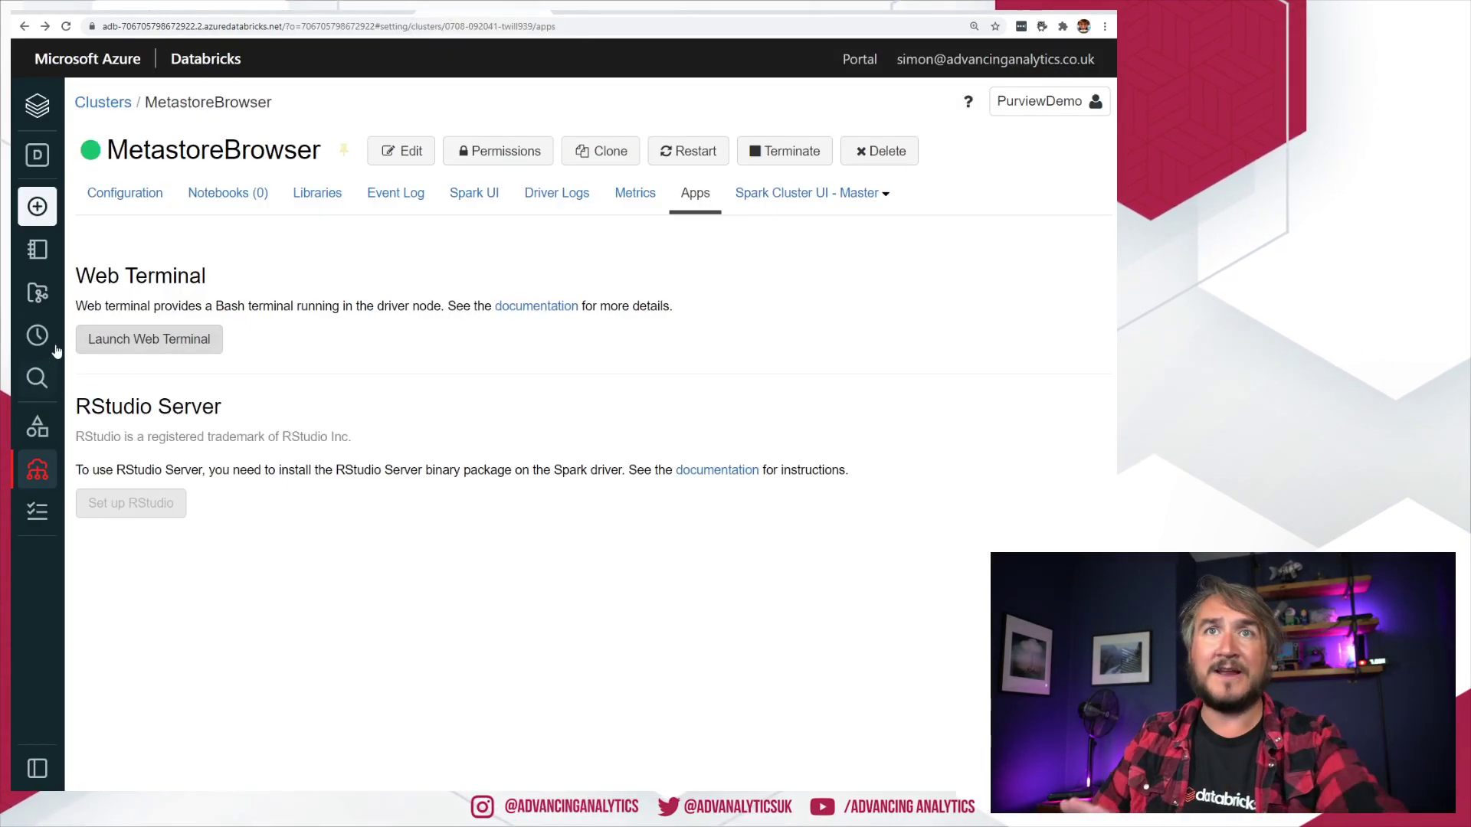
left_click(115, 430)
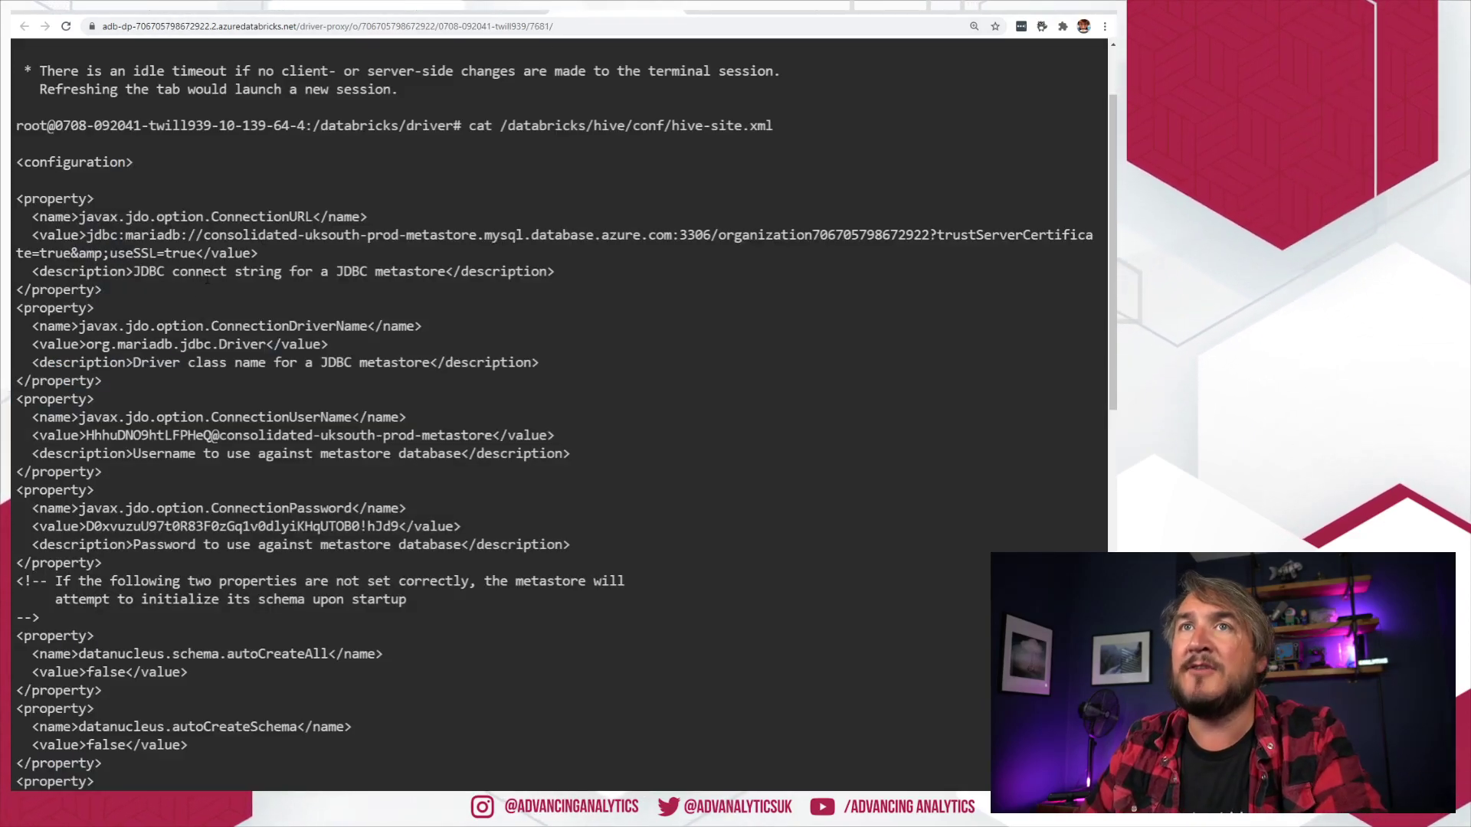
- Examine the connection URL and driver class in the hive-site.xml output, and check the matching mariadb-java-client-2.7.3.jar in the C:\Jars folder
left_click_drag(86, 236, 195, 252)
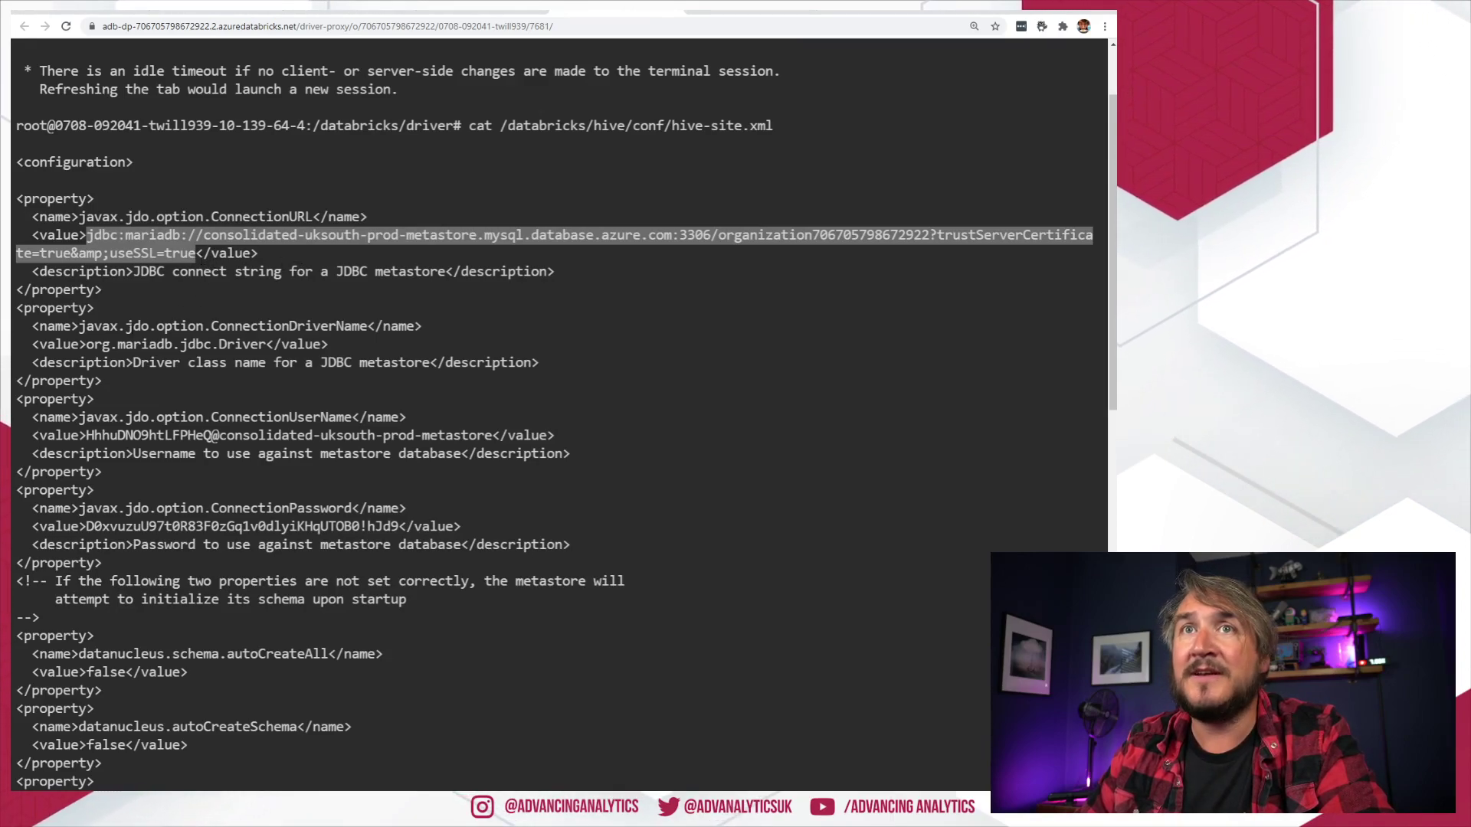
left_click_drag(79, 344, 219, 344)
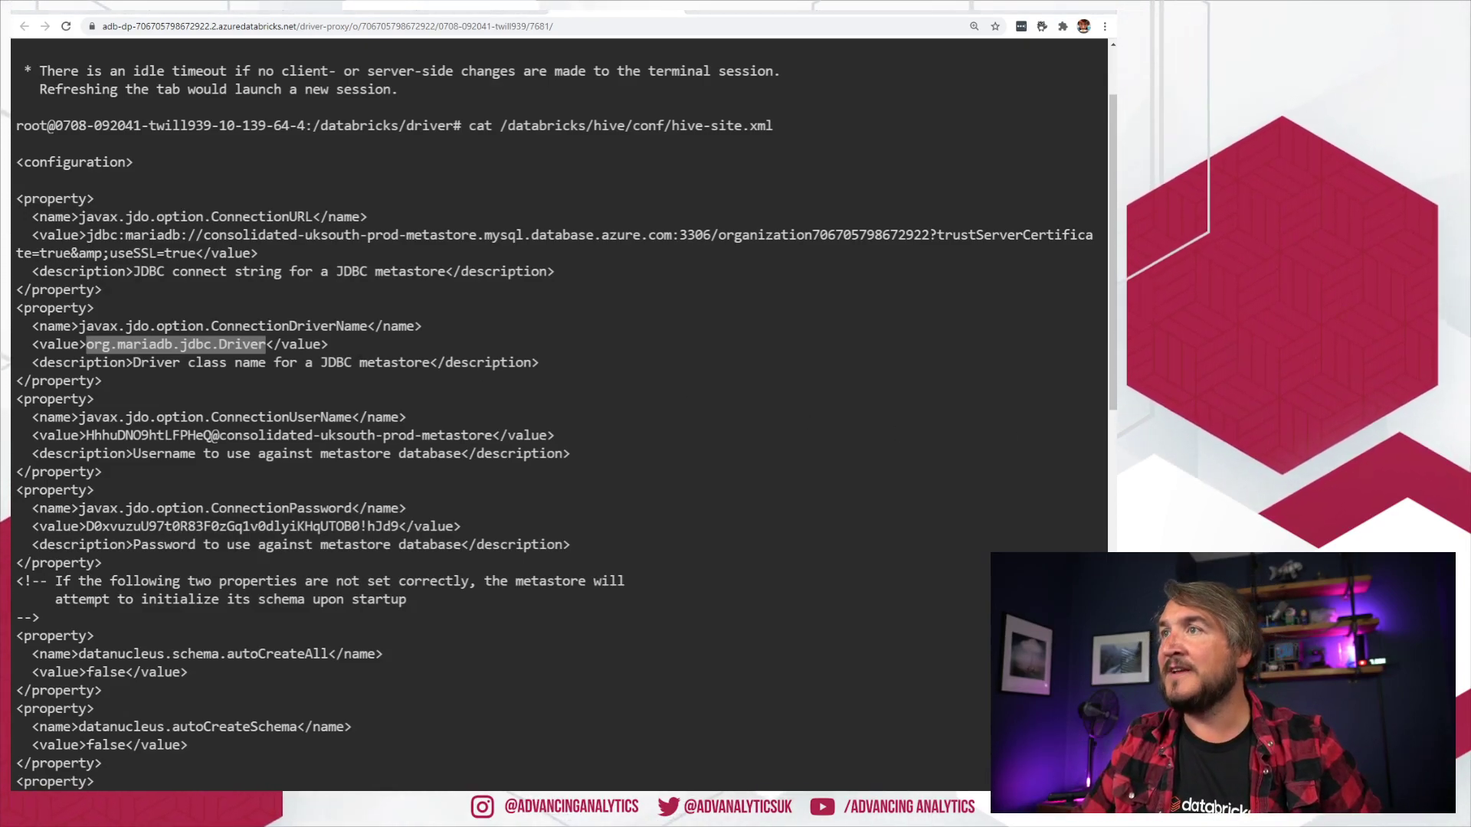
left_click_drag(1115, 304, 640, 237)
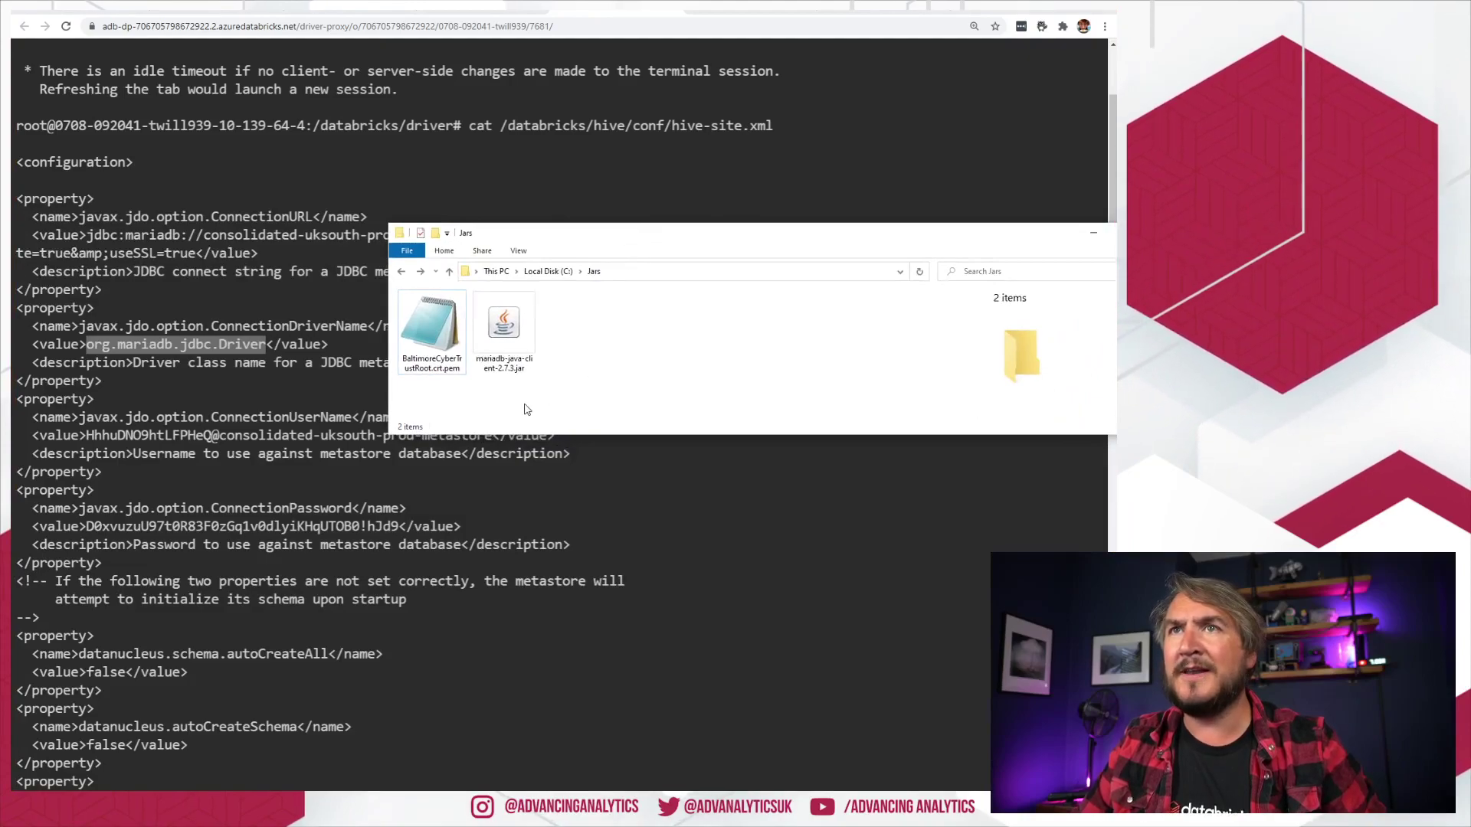
left_click(477, 274)
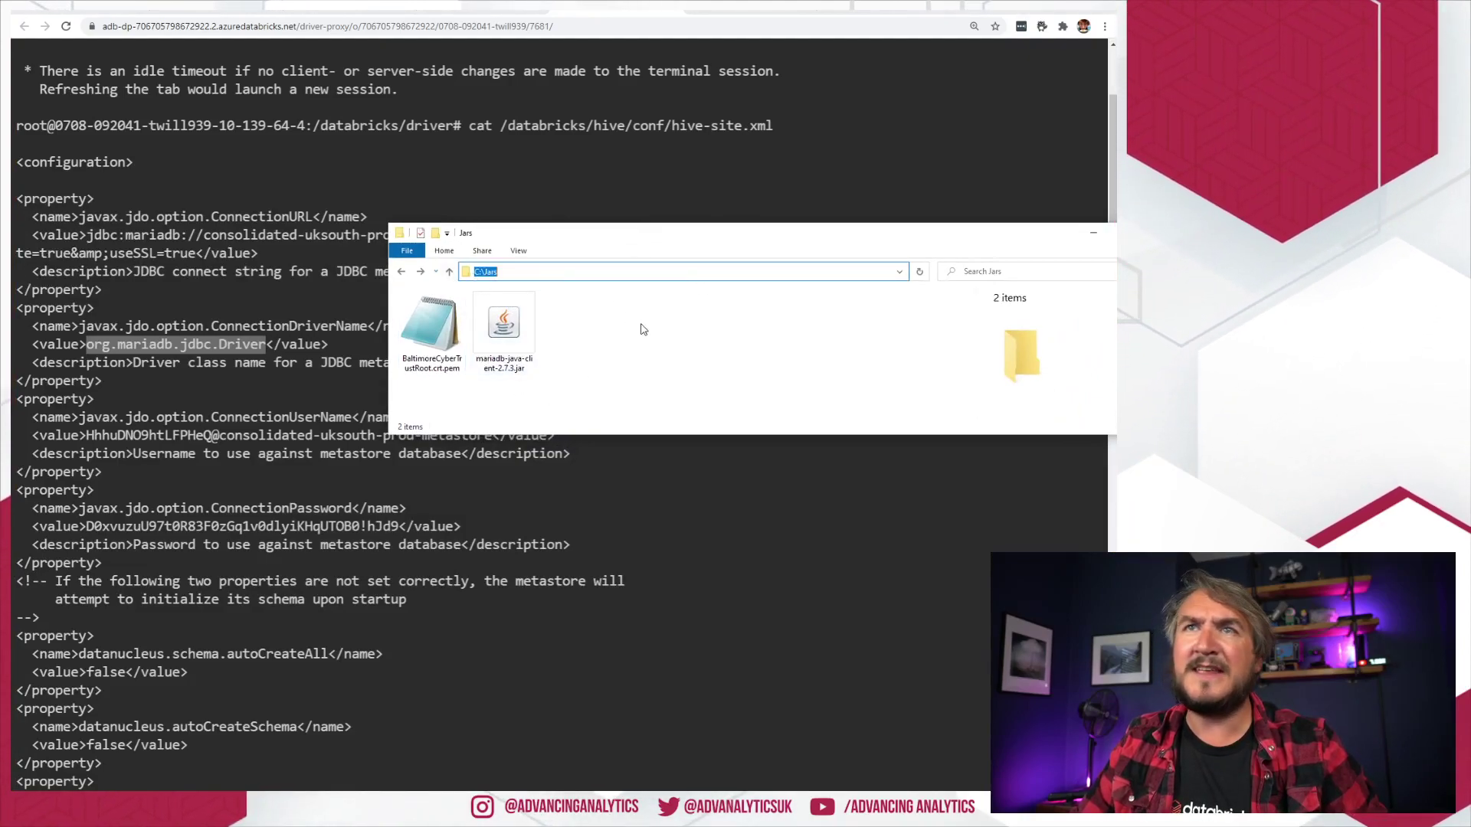
left_click(637, 358)
left_click(525, 370)
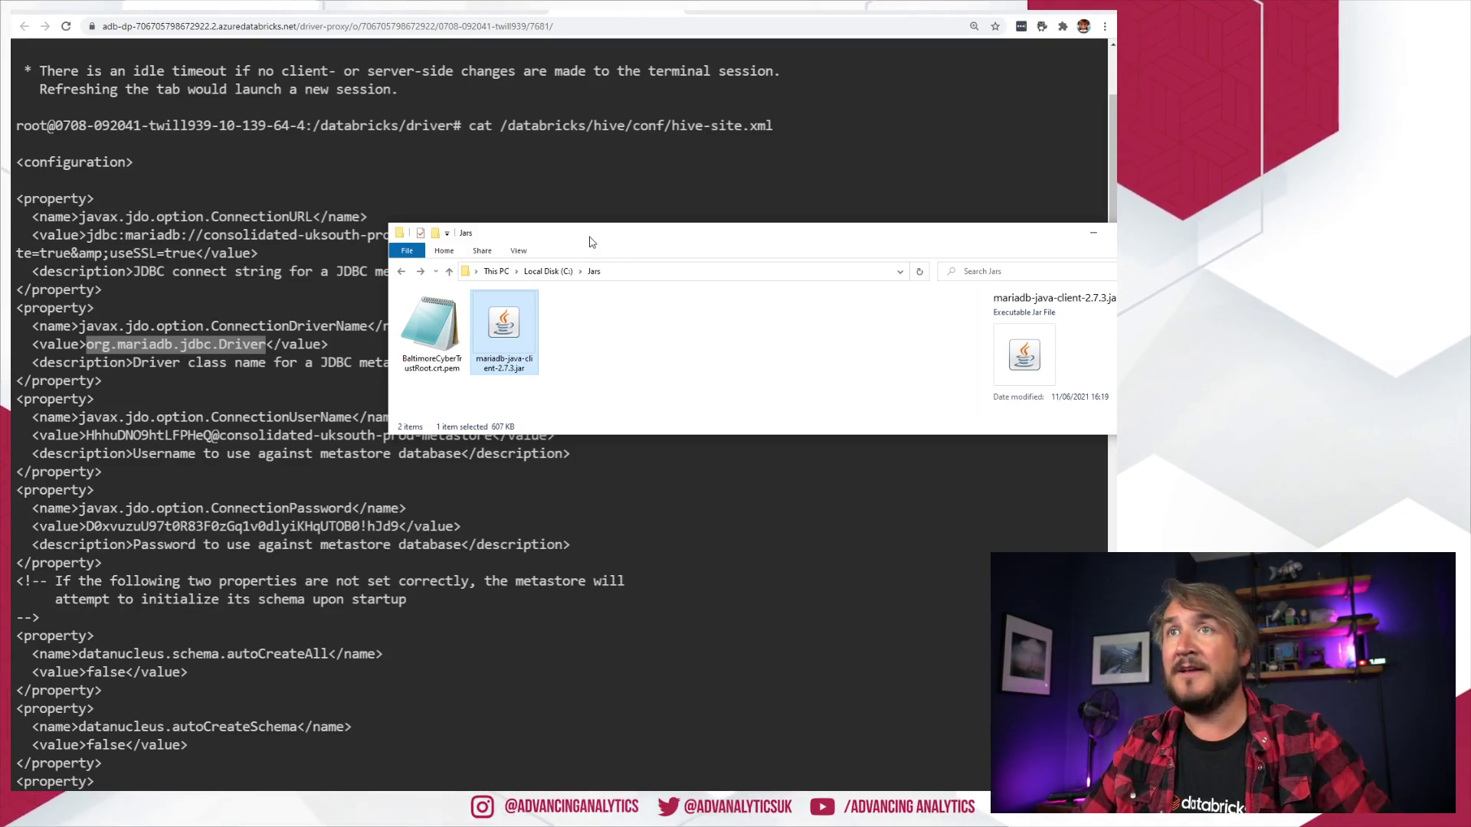
left_click_drag(593, 242, 1116, 243)
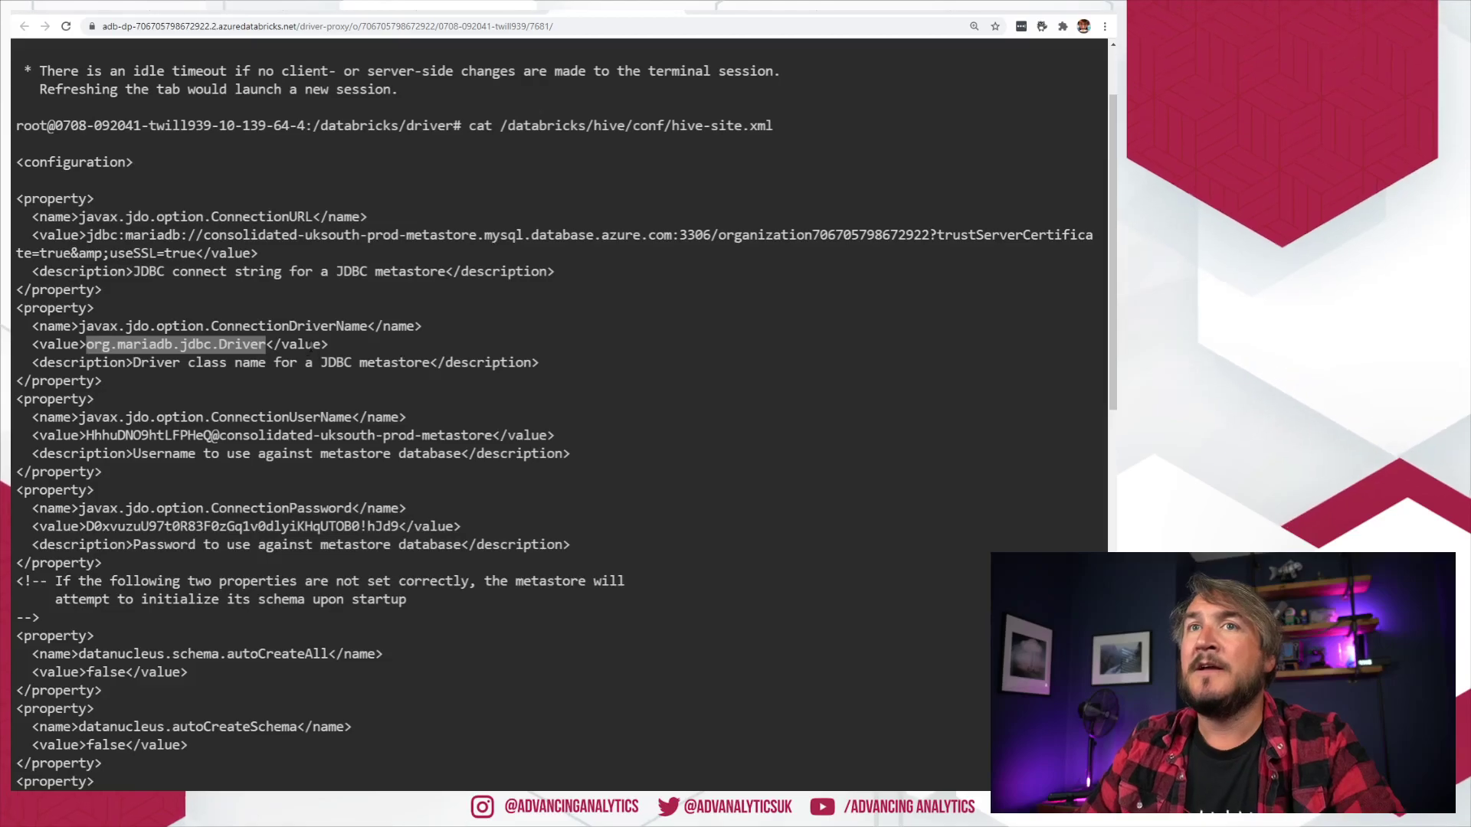
- Review the metastore ConnectionUserName value in the hive-site.xml output and copy the ConnectionPassword value
scroll(732, 294, "down", 4)
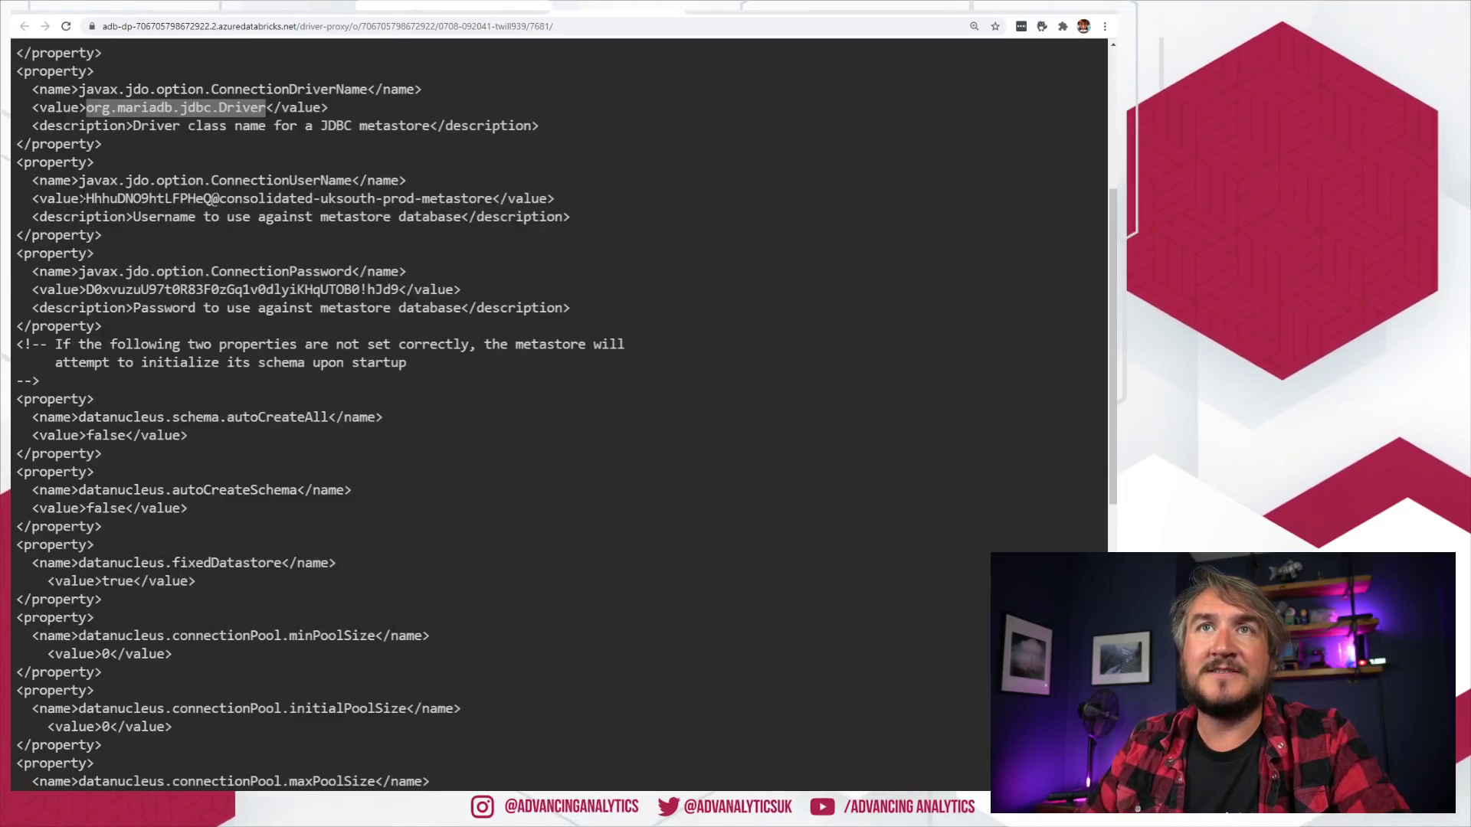
left_click_drag(86, 198, 492, 199)
left_click_drag(79, 290, 399, 289)
key("ctrl+c")
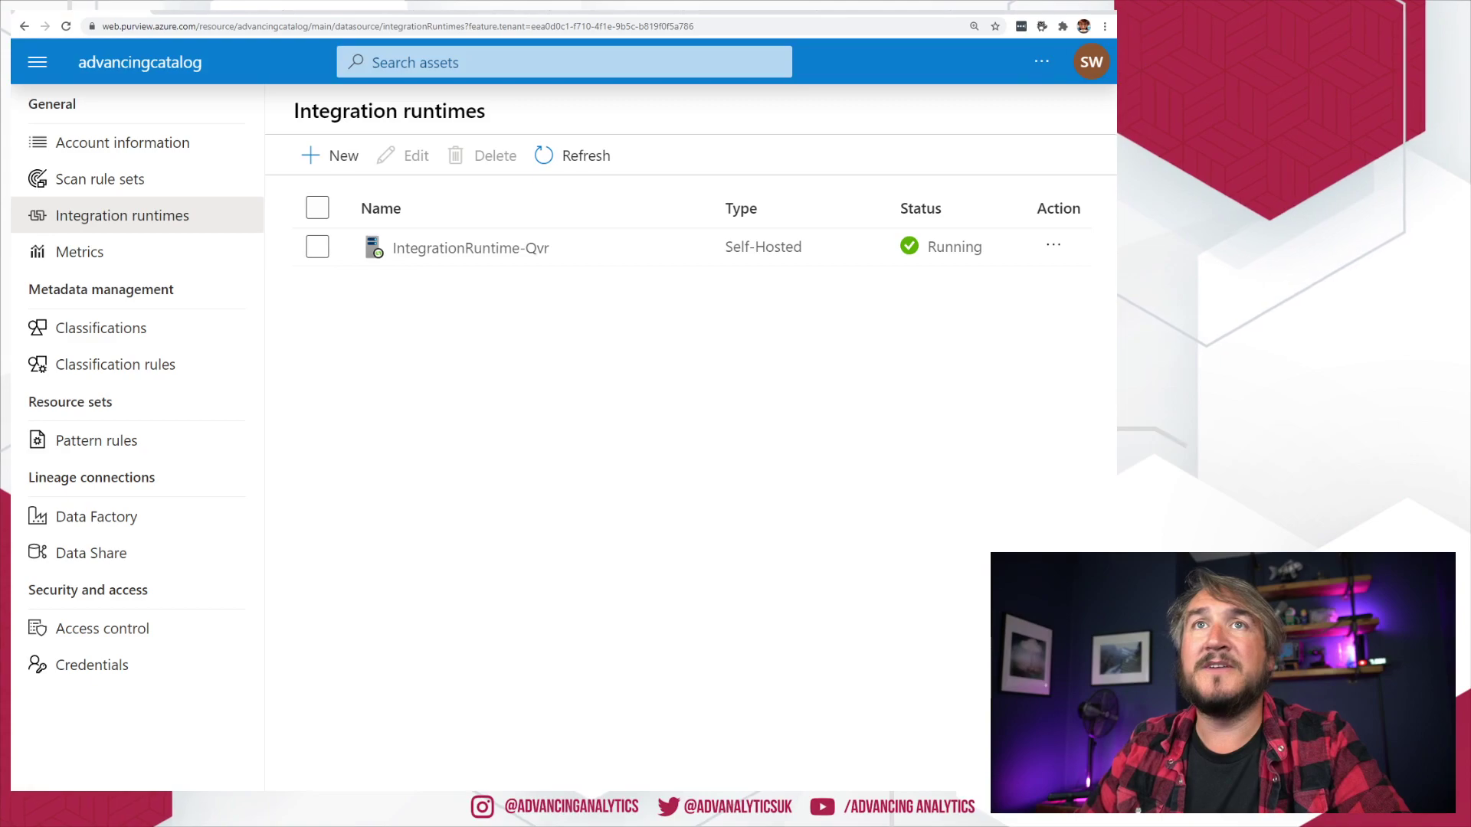
left_click(37, 62)
left_click(114, 169)
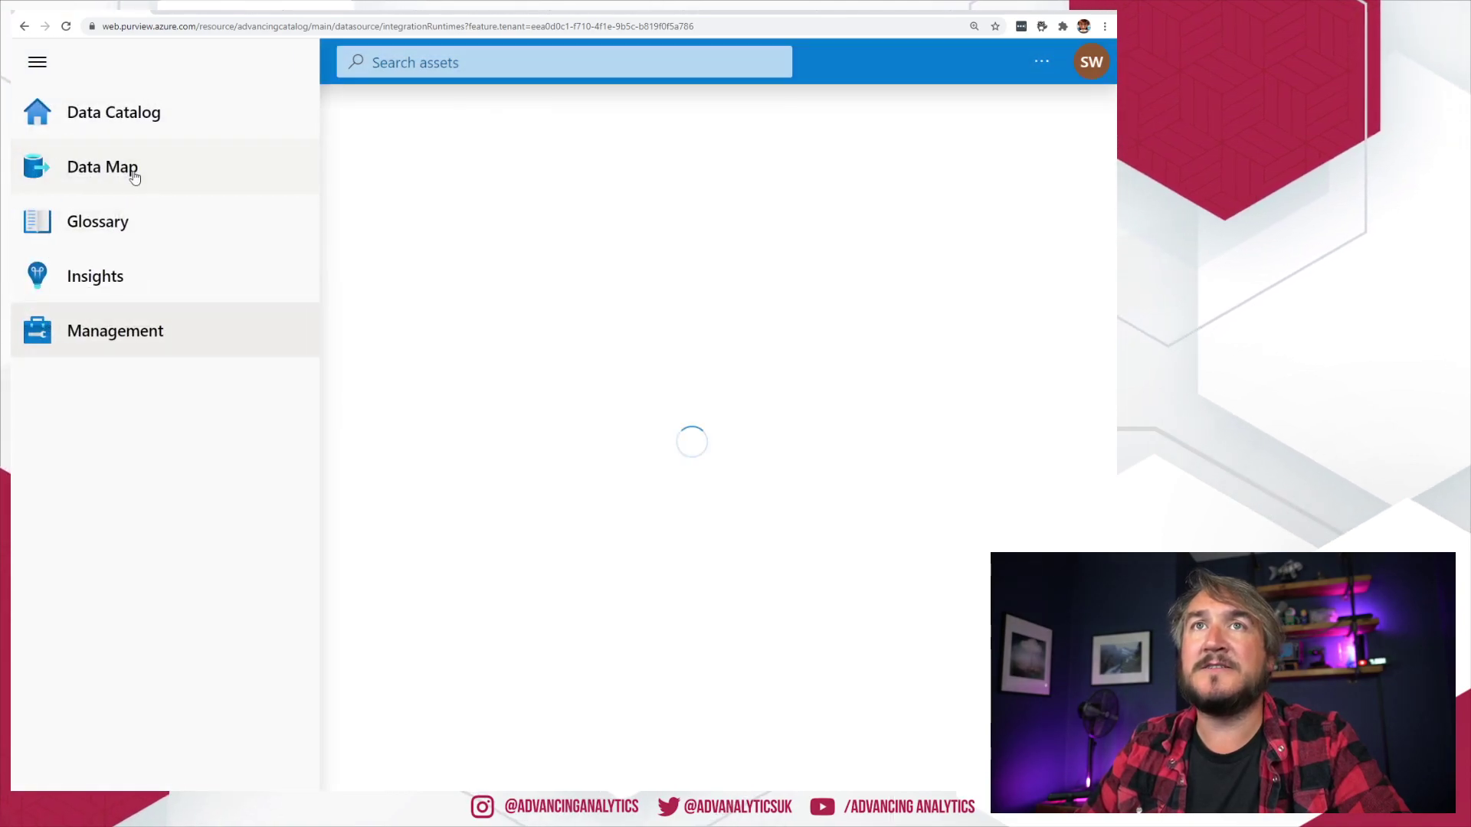
scroll(483, 394, "down", 2)
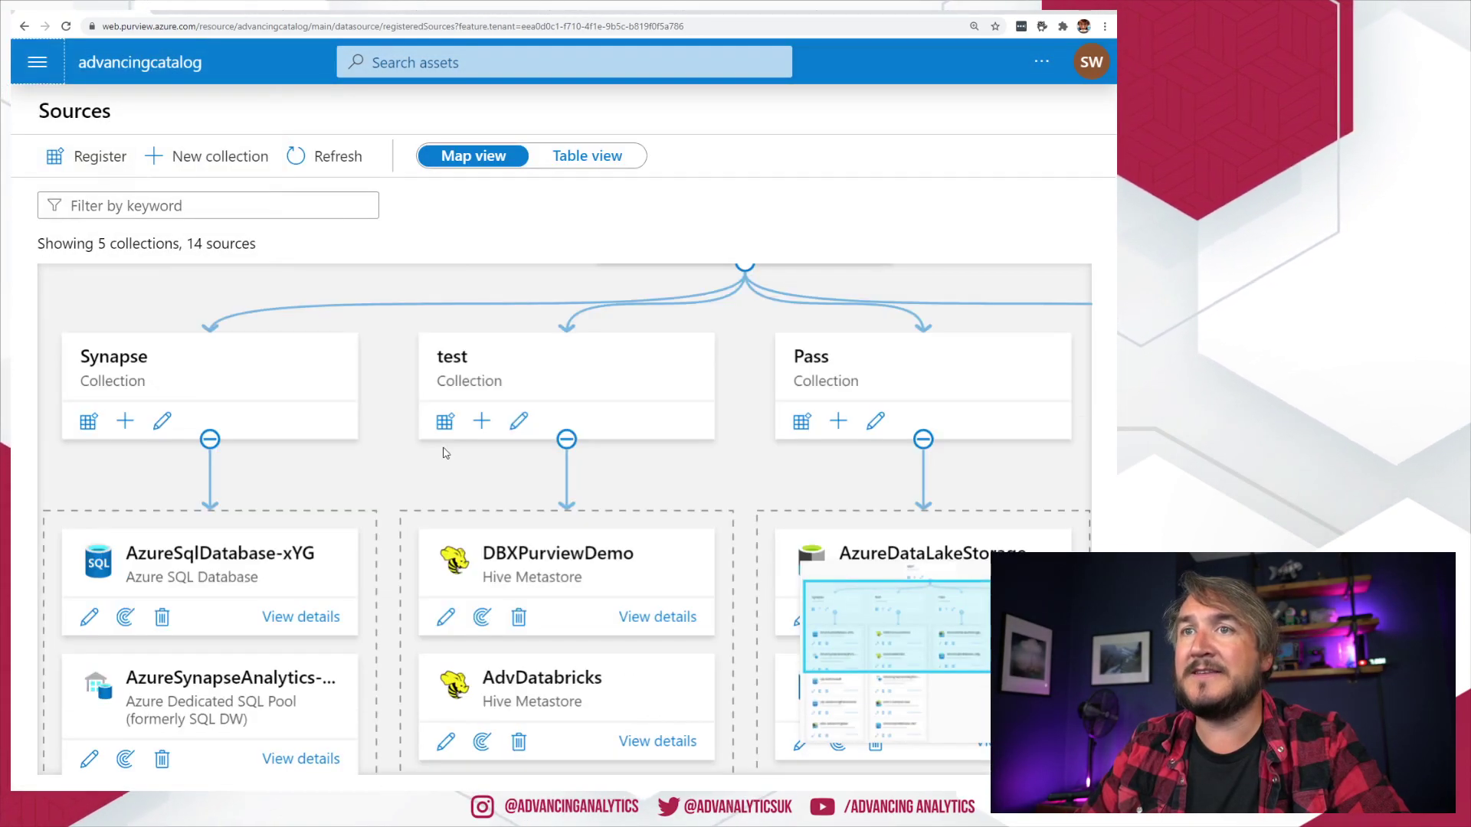
left_click(485, 617)
left_click(574, 244)
left_click(535, 277)
left_click(553, 315)
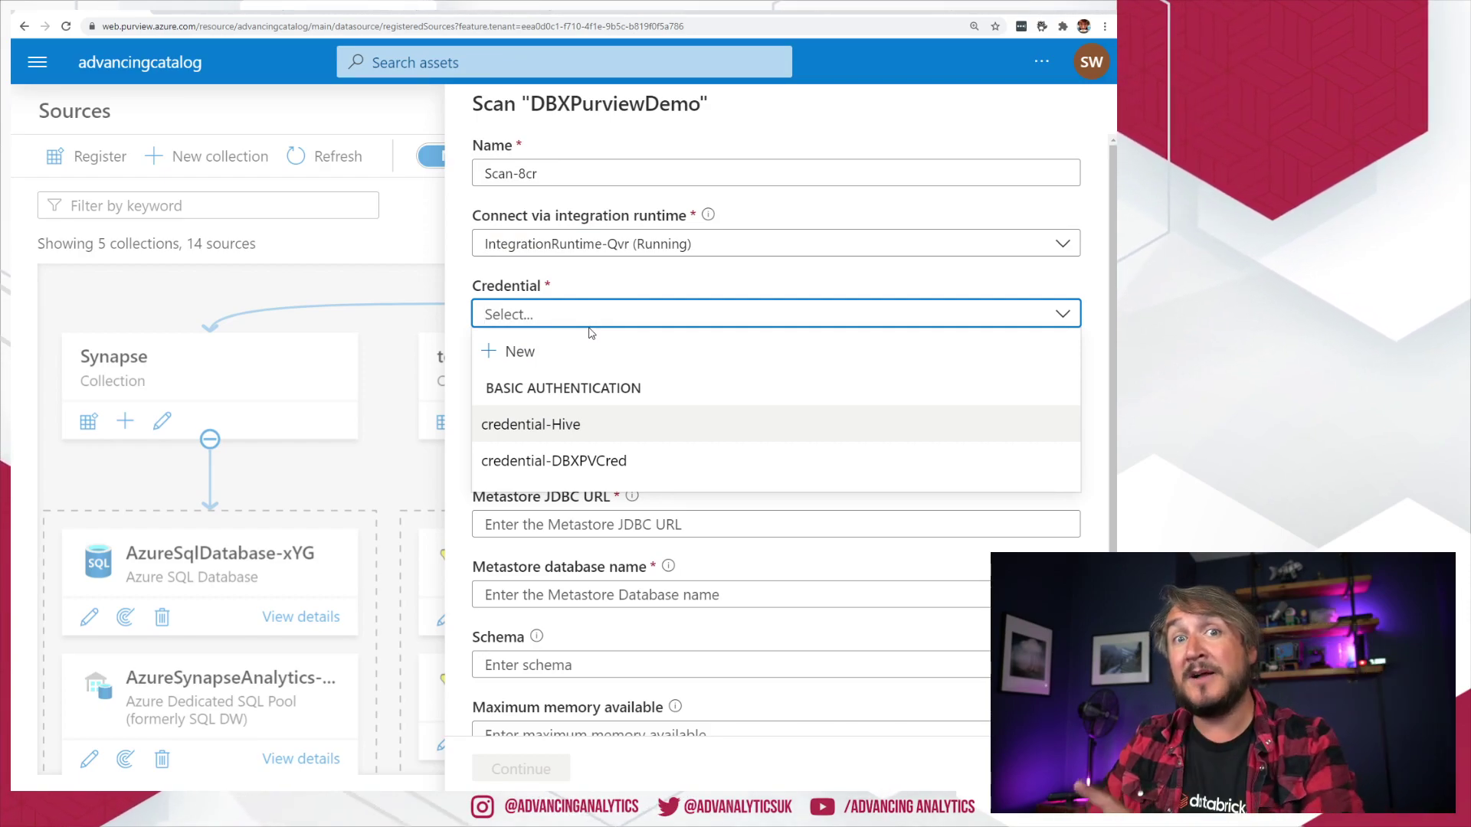
left_click(420, 238)
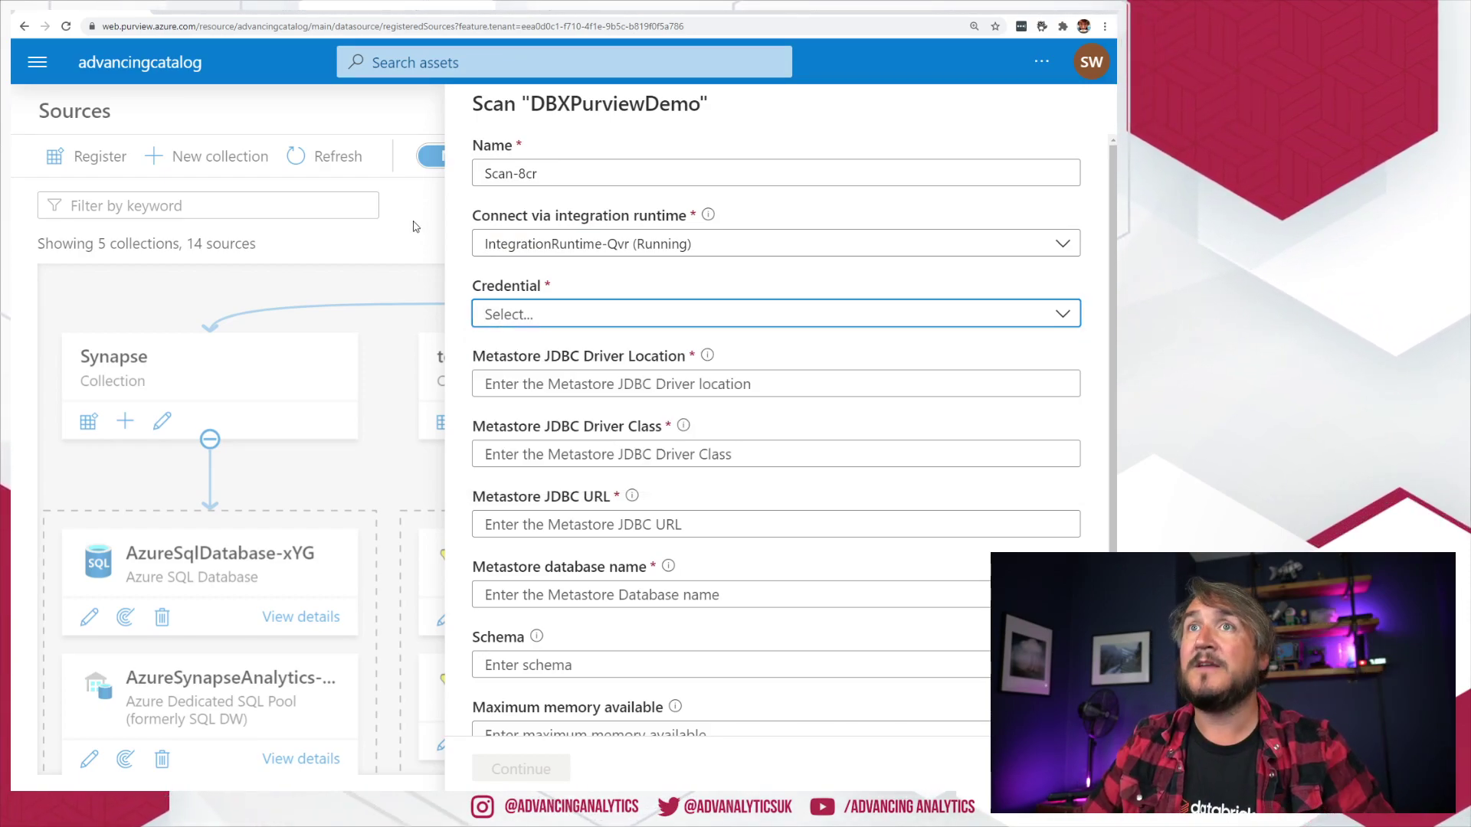
- Leave the scan form and open the Credentials list in Purview's management area
left_click(37, 62)
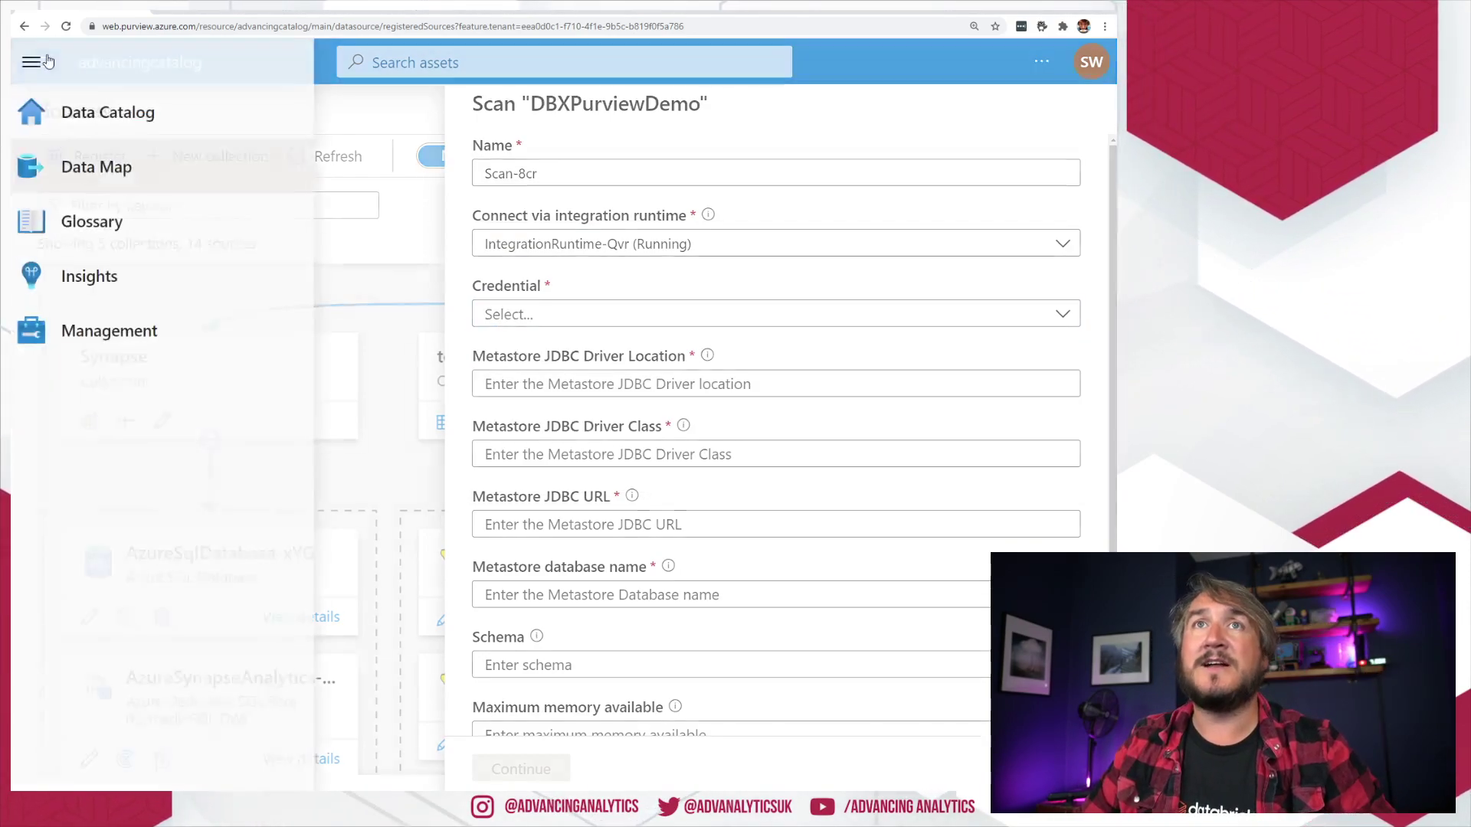
left_click(112, 340)
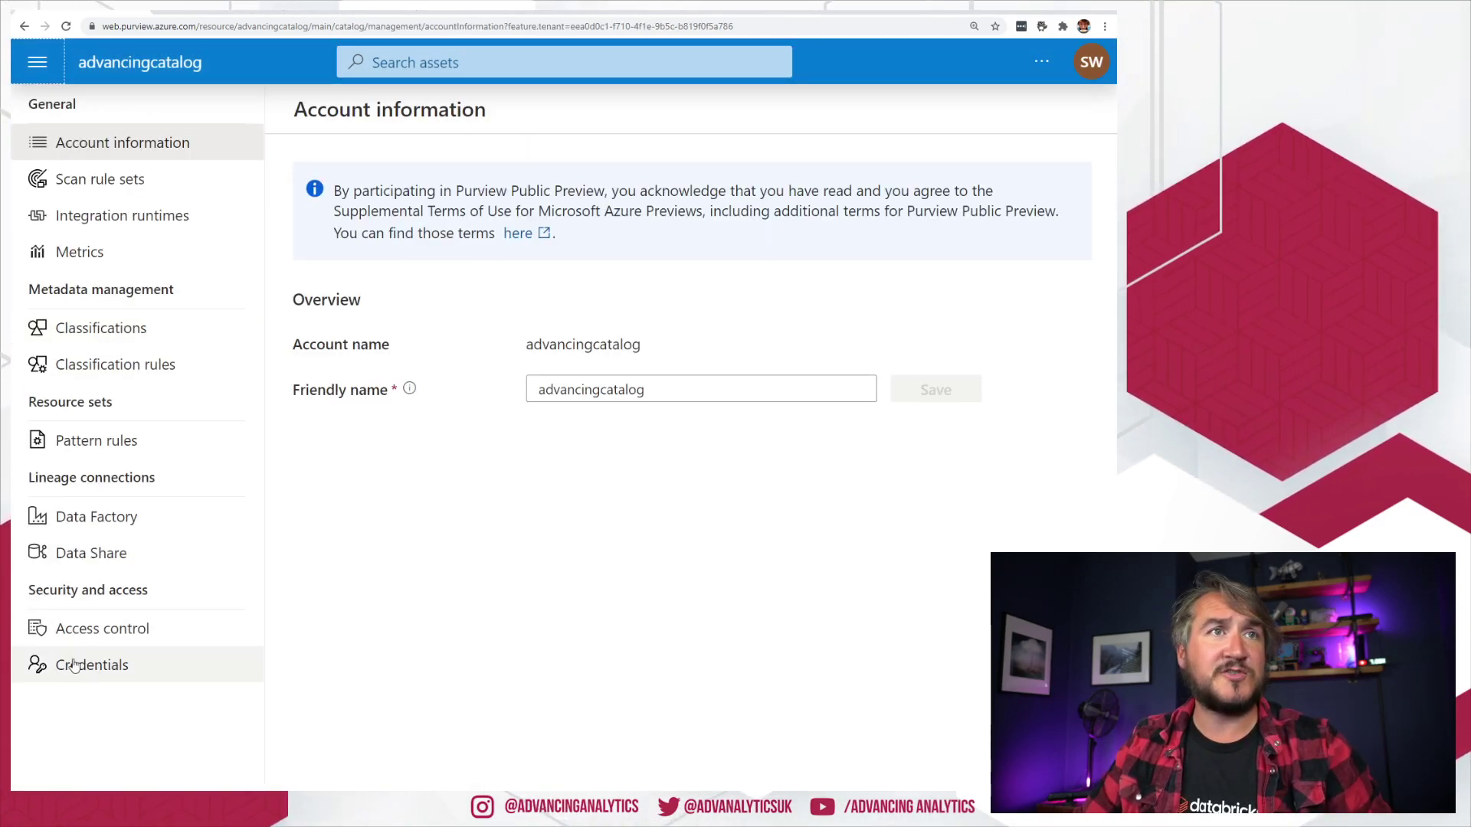
left_click(89, 668)
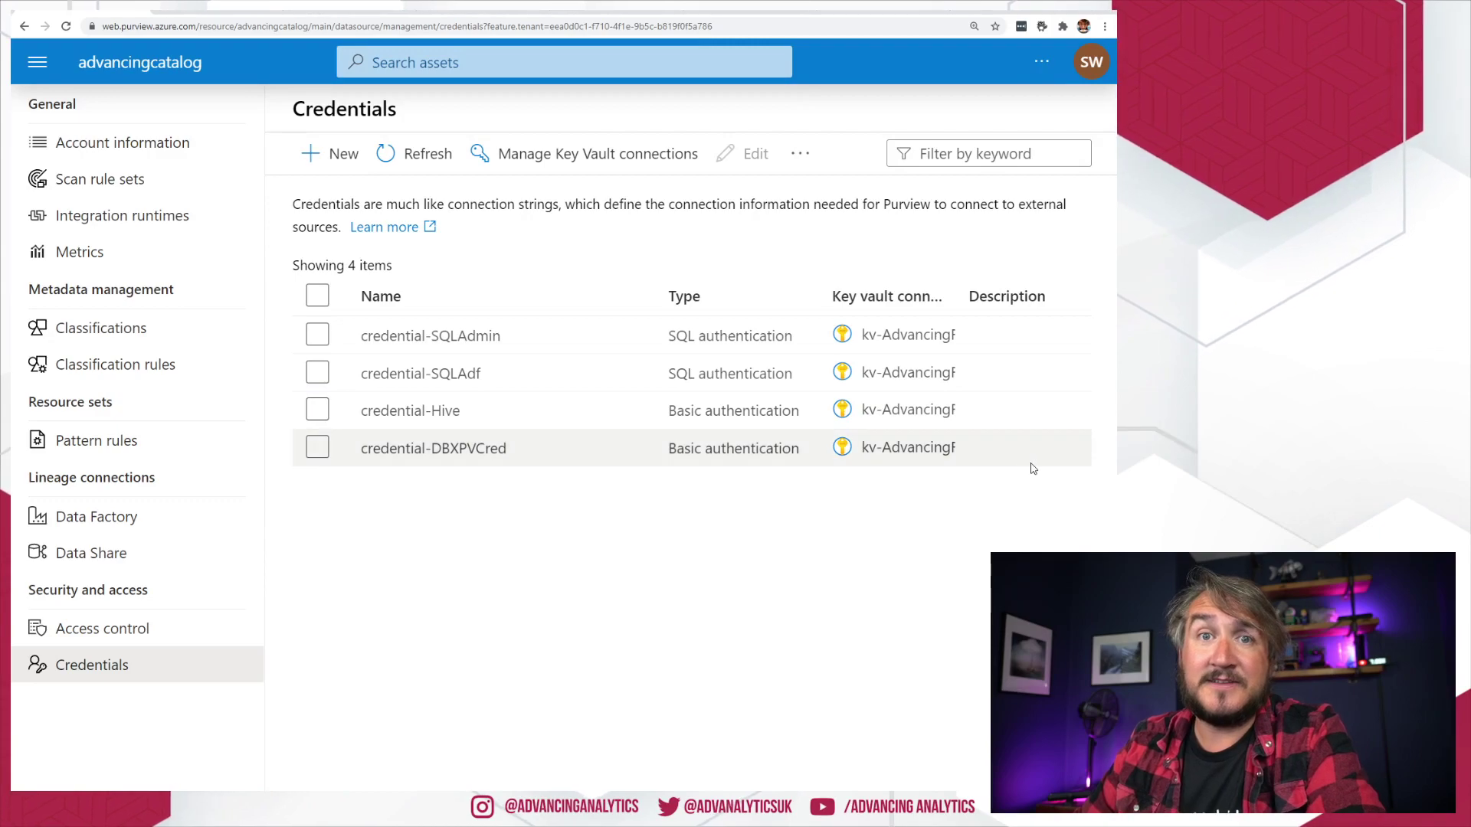
- Switch to the AdvancingFramework key vault in Azure and reveal the secret value of DBXPVPassword's current version
left_click(577, 9)
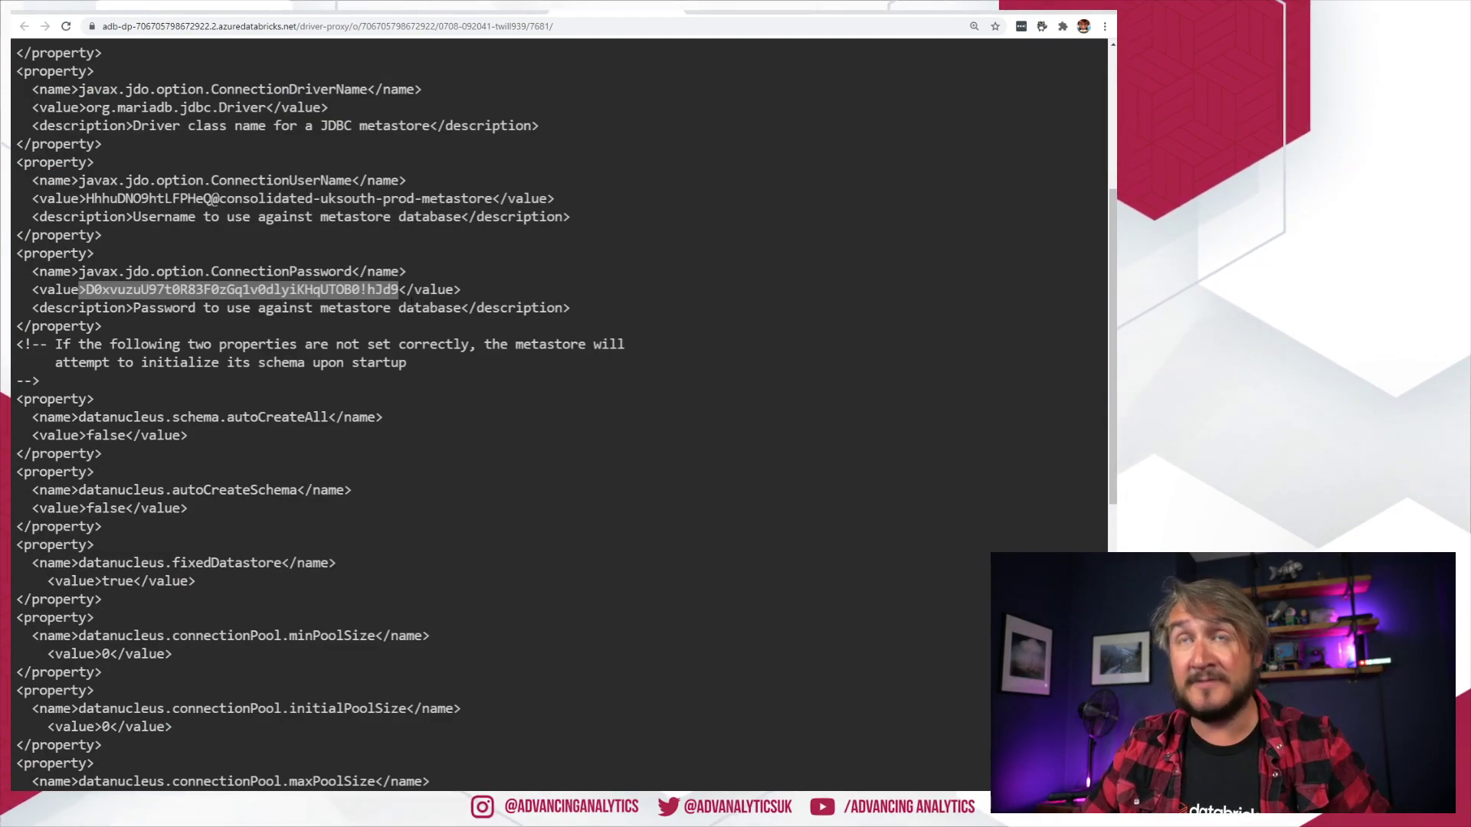
key("ctrl+Tab")
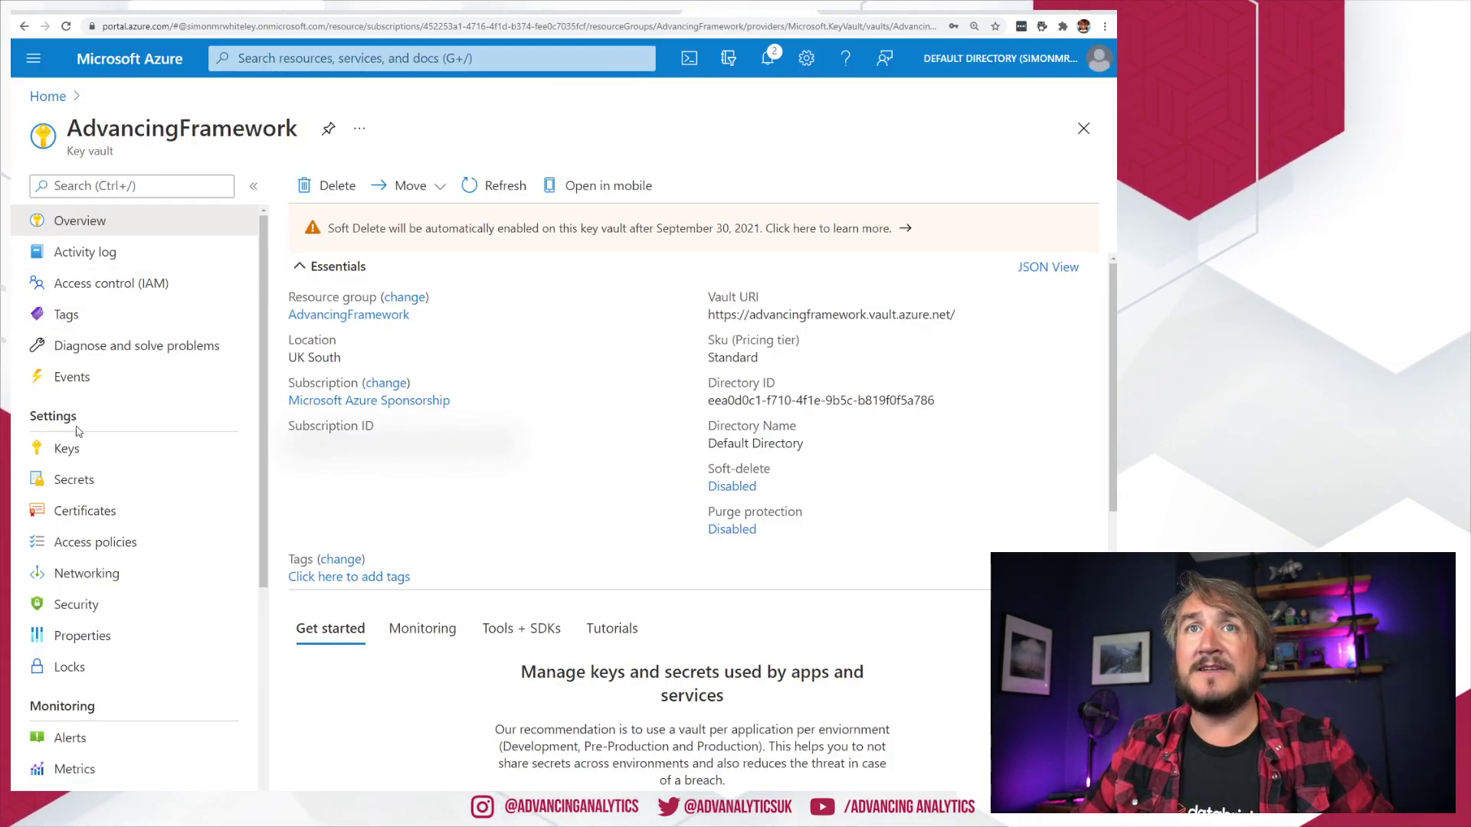
left_click(142, 487)
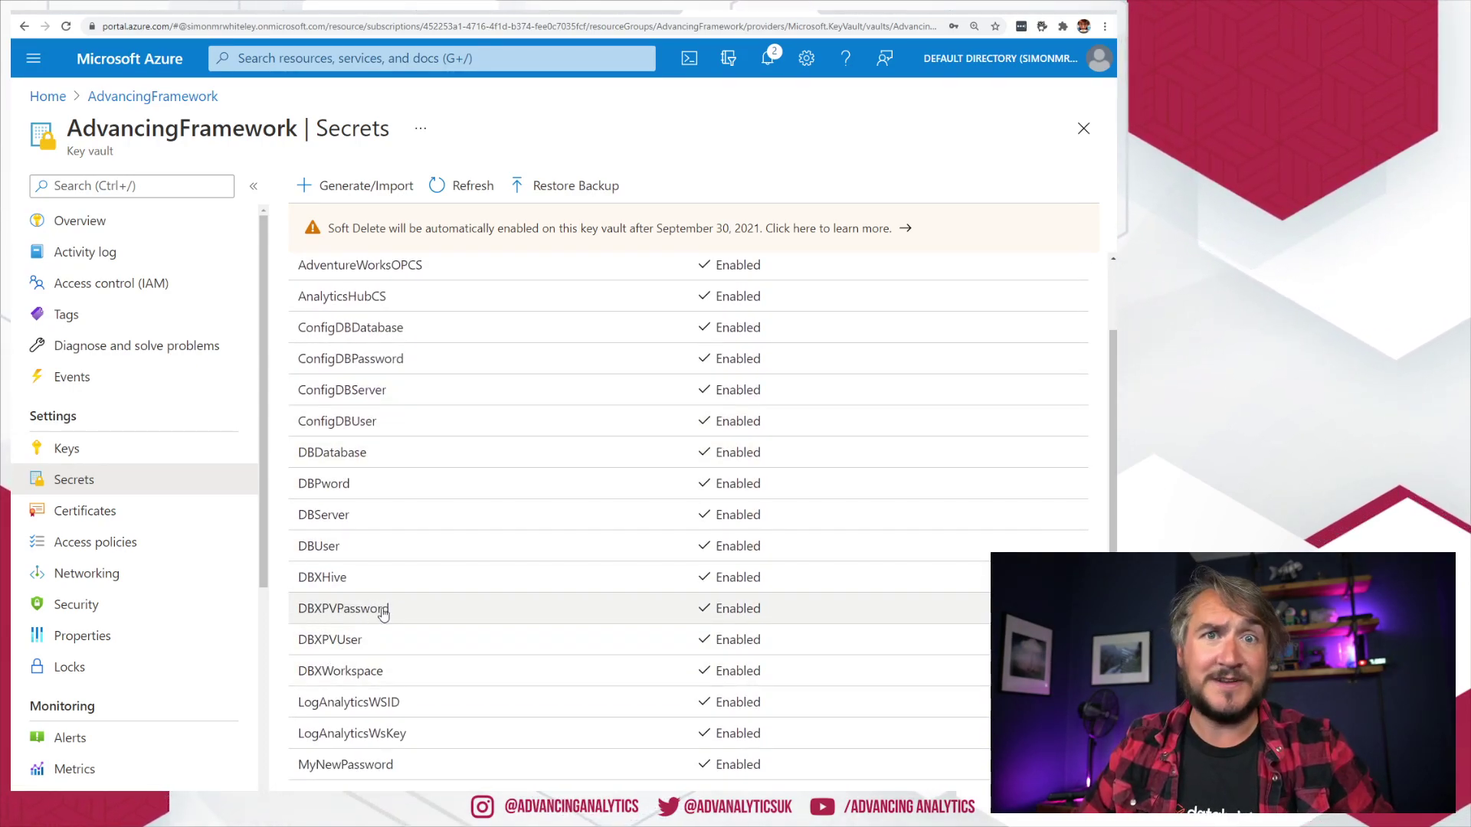
left_click(382, 611)
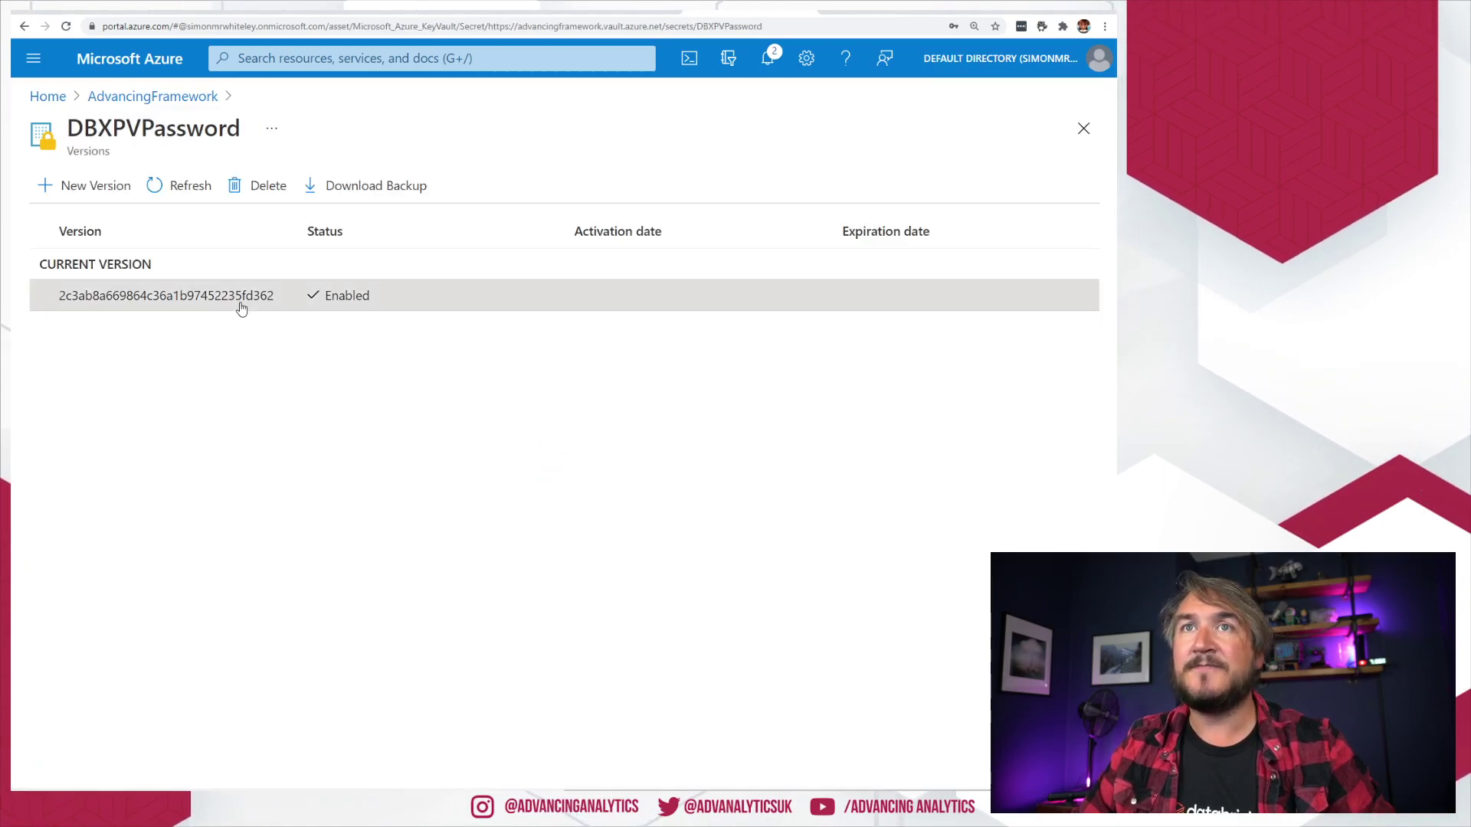
left_click(239, 303)
left_click(122, 744)
scroll(345, 689, "down", 1)
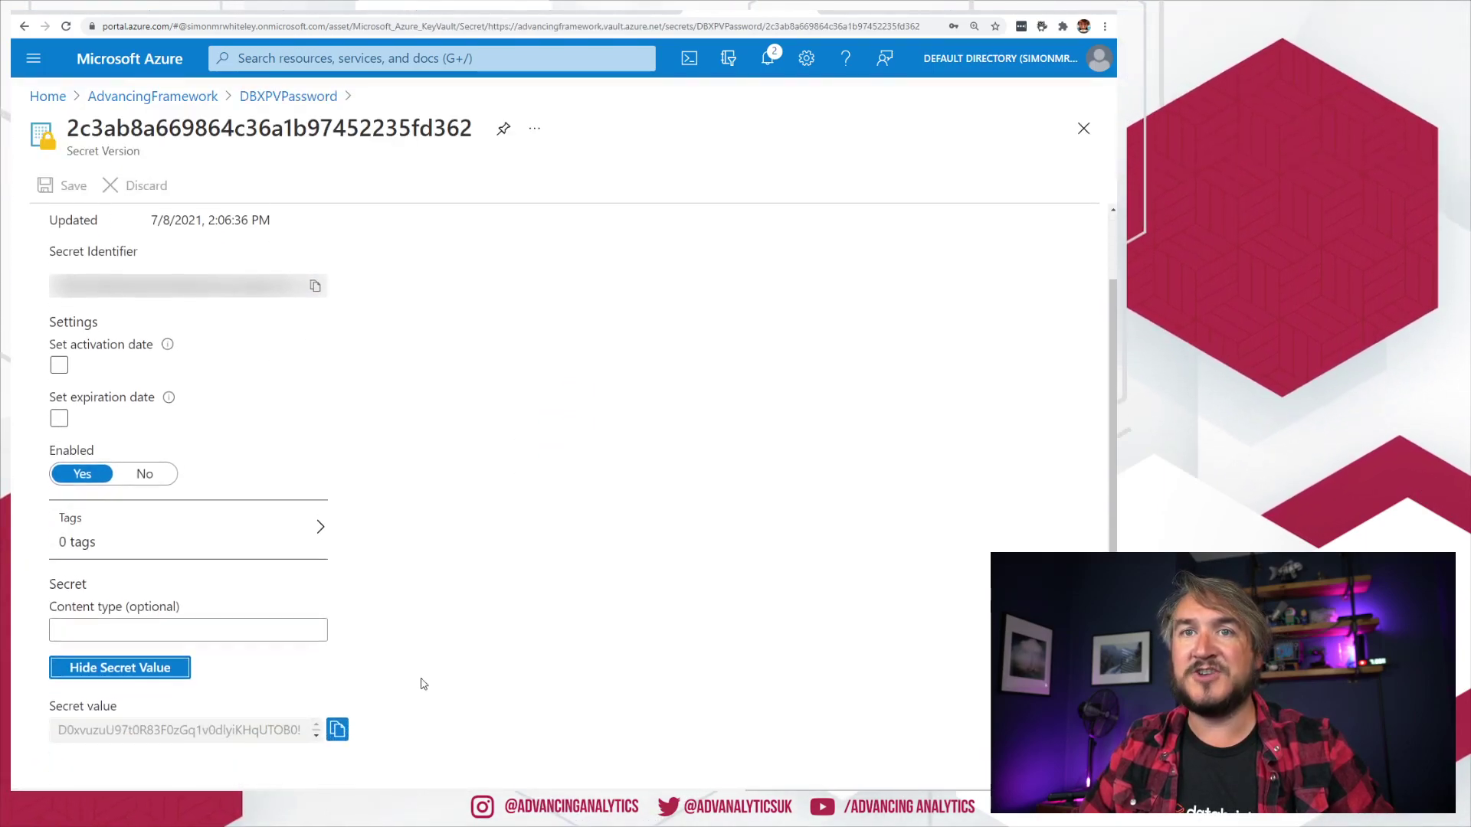
left_click_drag(257, 720, 210, 824)
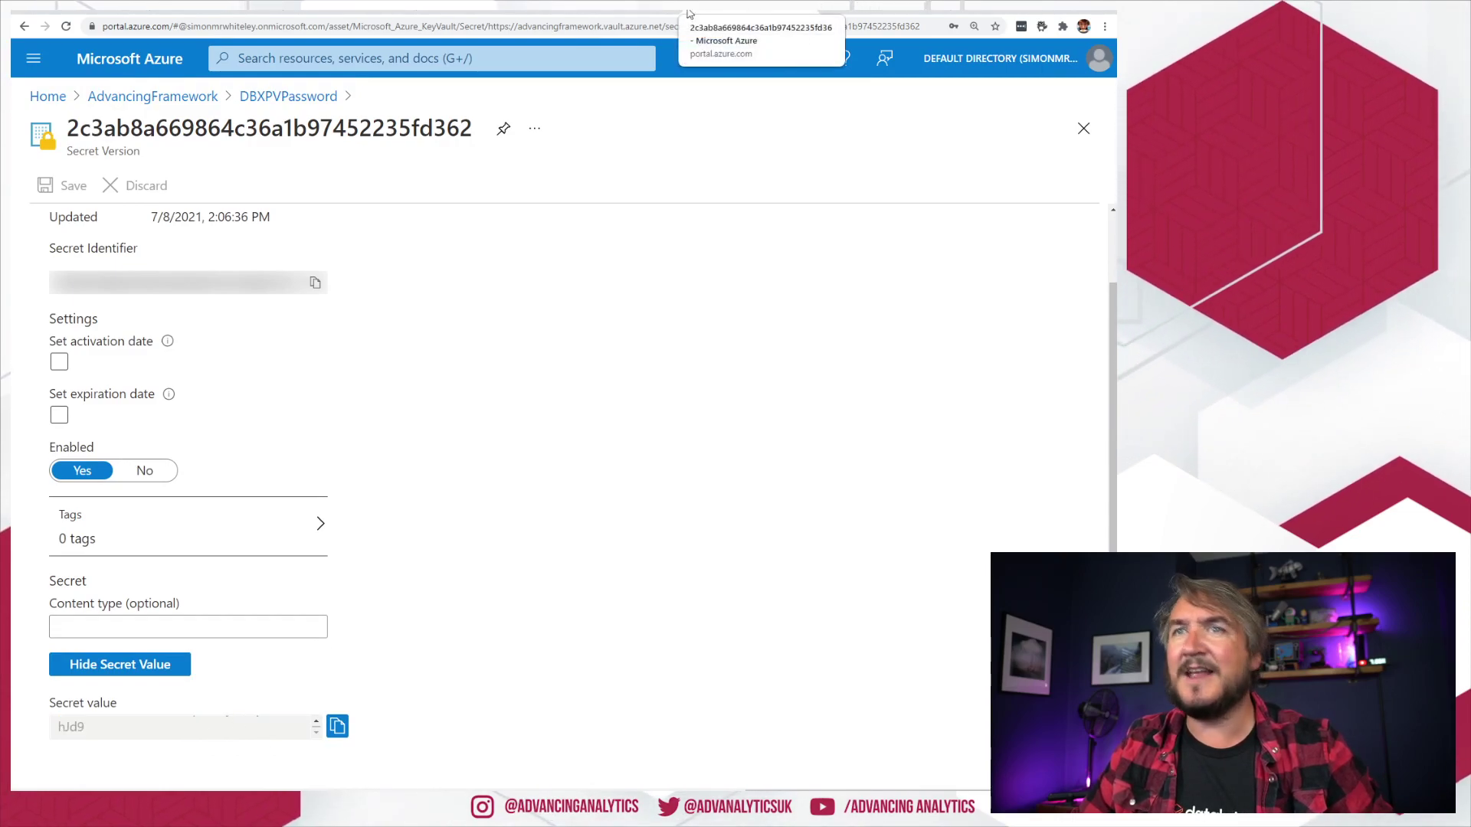
- Return to the Databricks terminal and compare the ConnectionPassword in hive-site.xml with the key vault secret
left_click(626, 11)
left_click(403, 292)
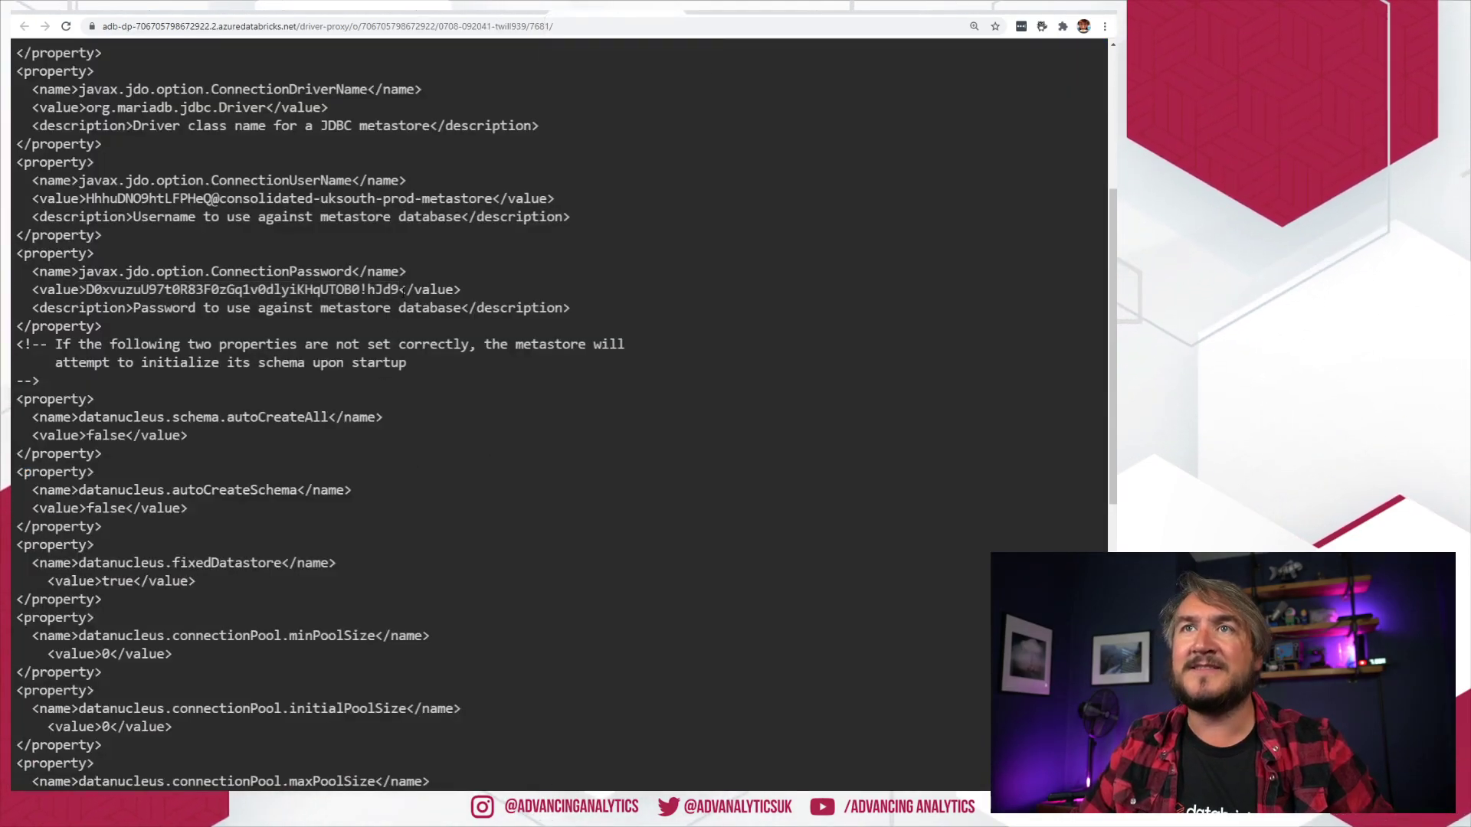
left_click_drag(397, 290, 112, 286)
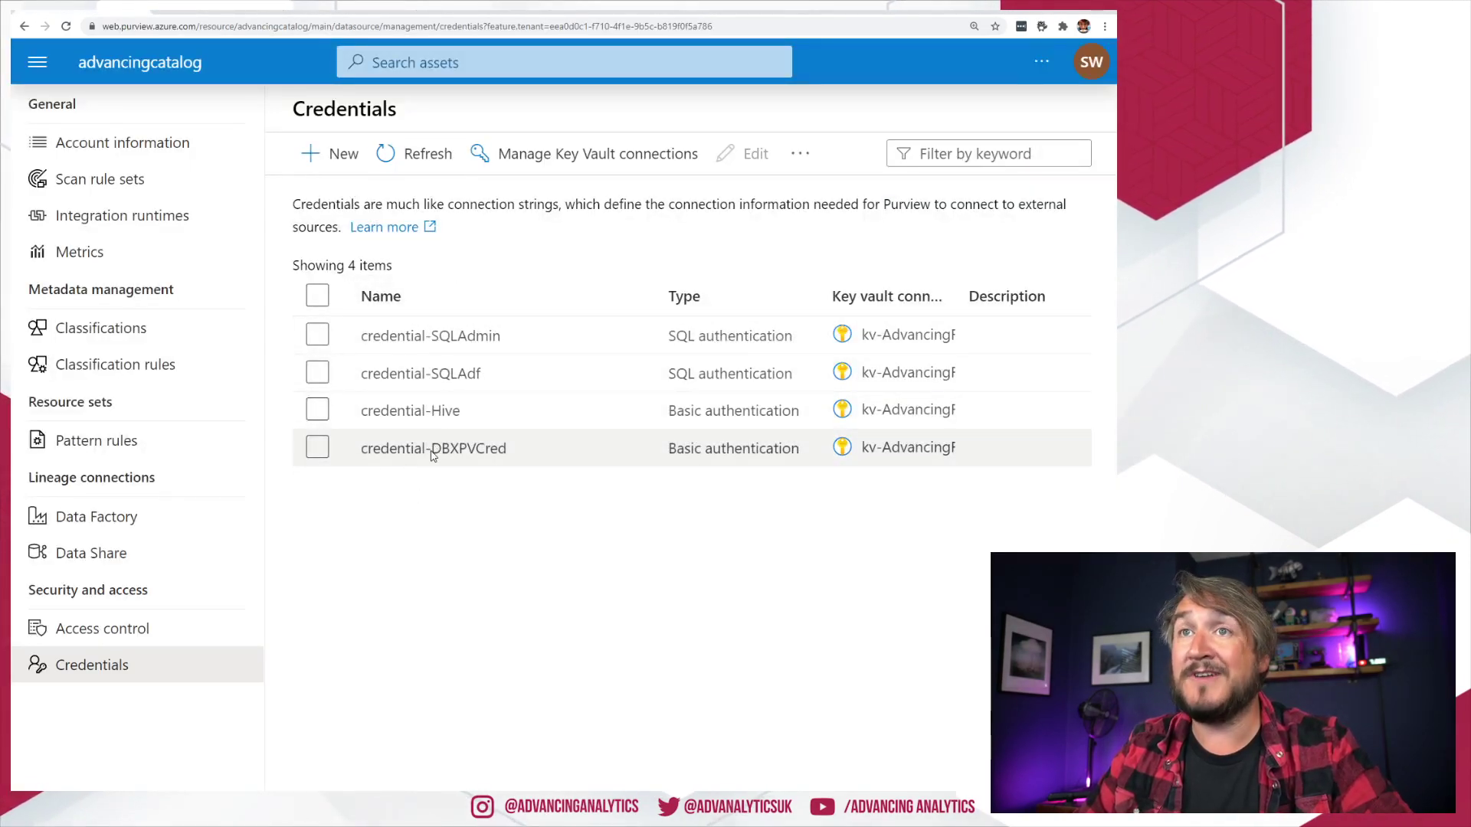
- Open credential-DBXPVCred in Purview for editing and compare its user name and Key Vault settings with the hive-site.xml values, without updating it
left_click(317, 446)
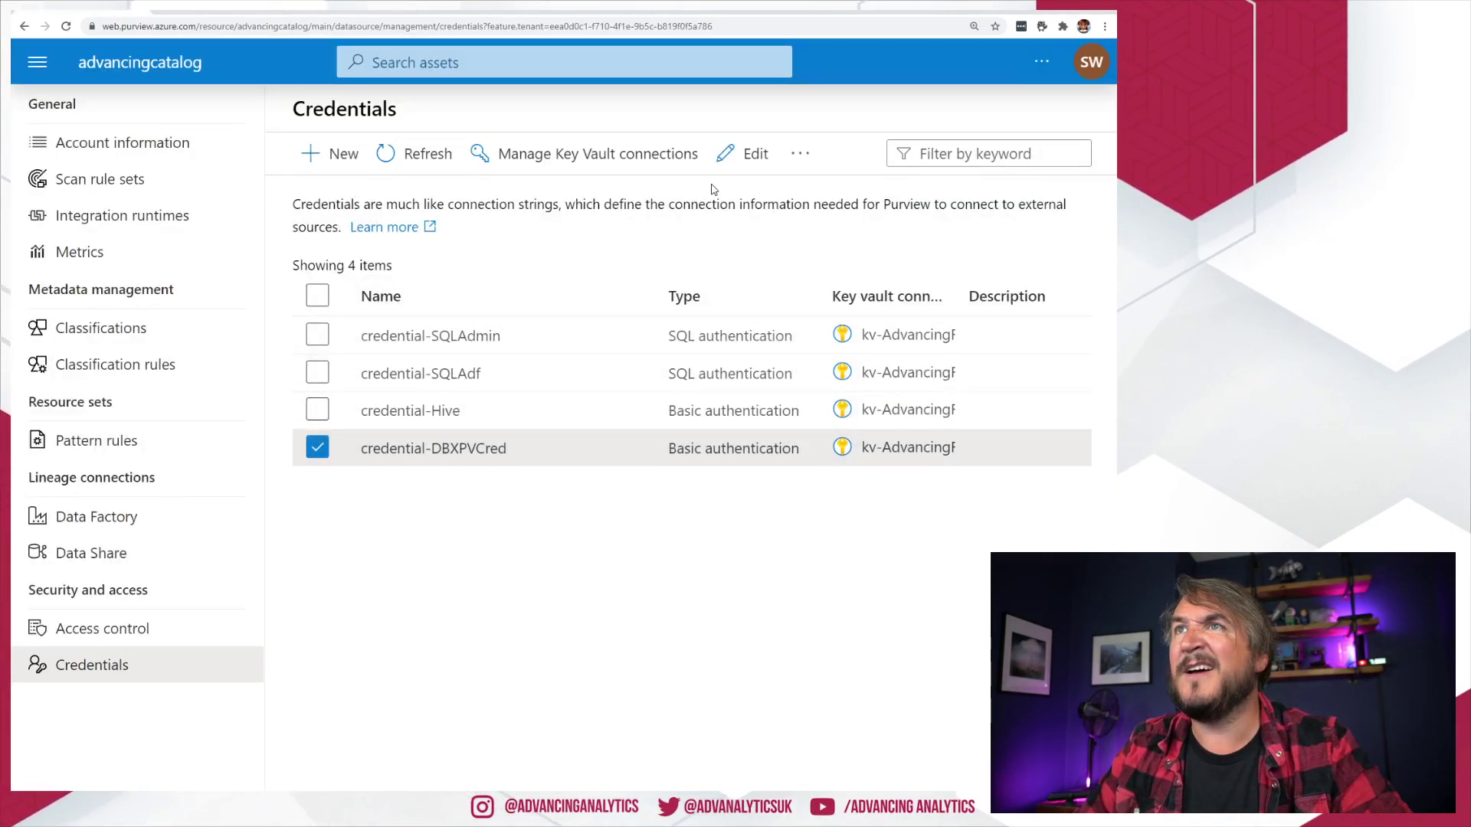
left_click(741, 154)
left_click_drag(862, 427, 507, 436)
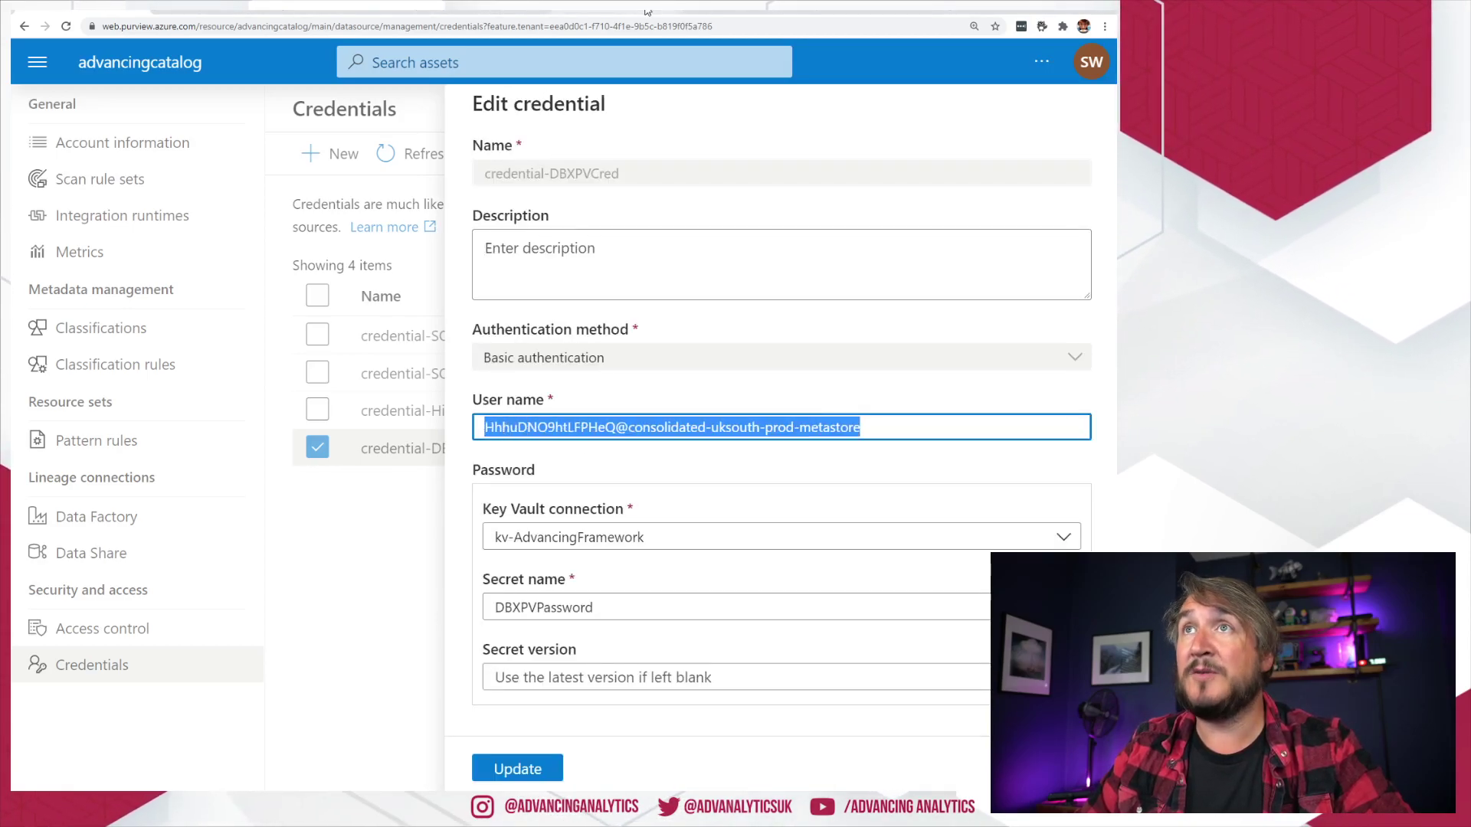
left_click(646, 11)
left_click_drag(492, 199, 86, 199)
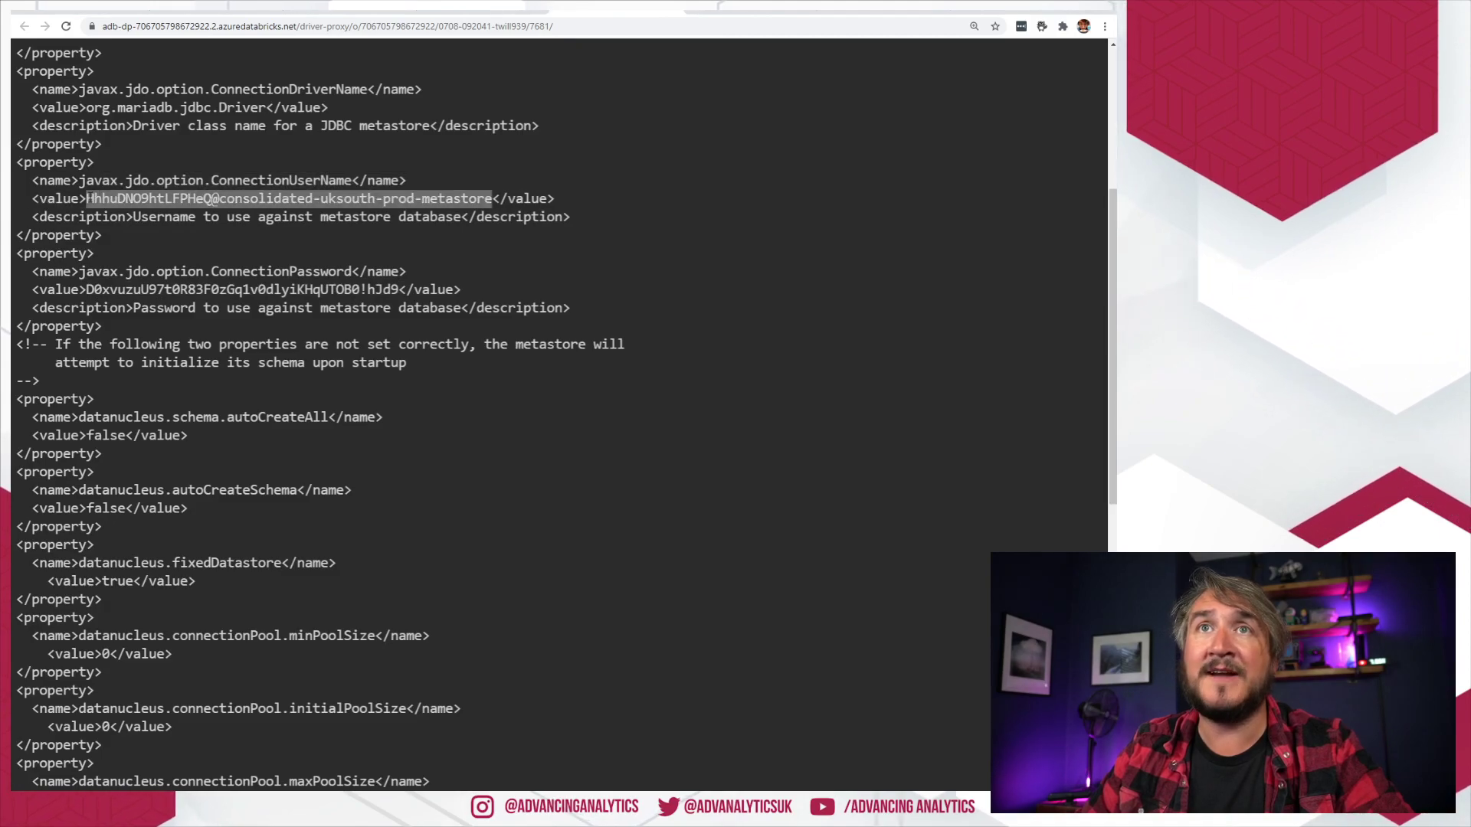
left_click(107, 11)
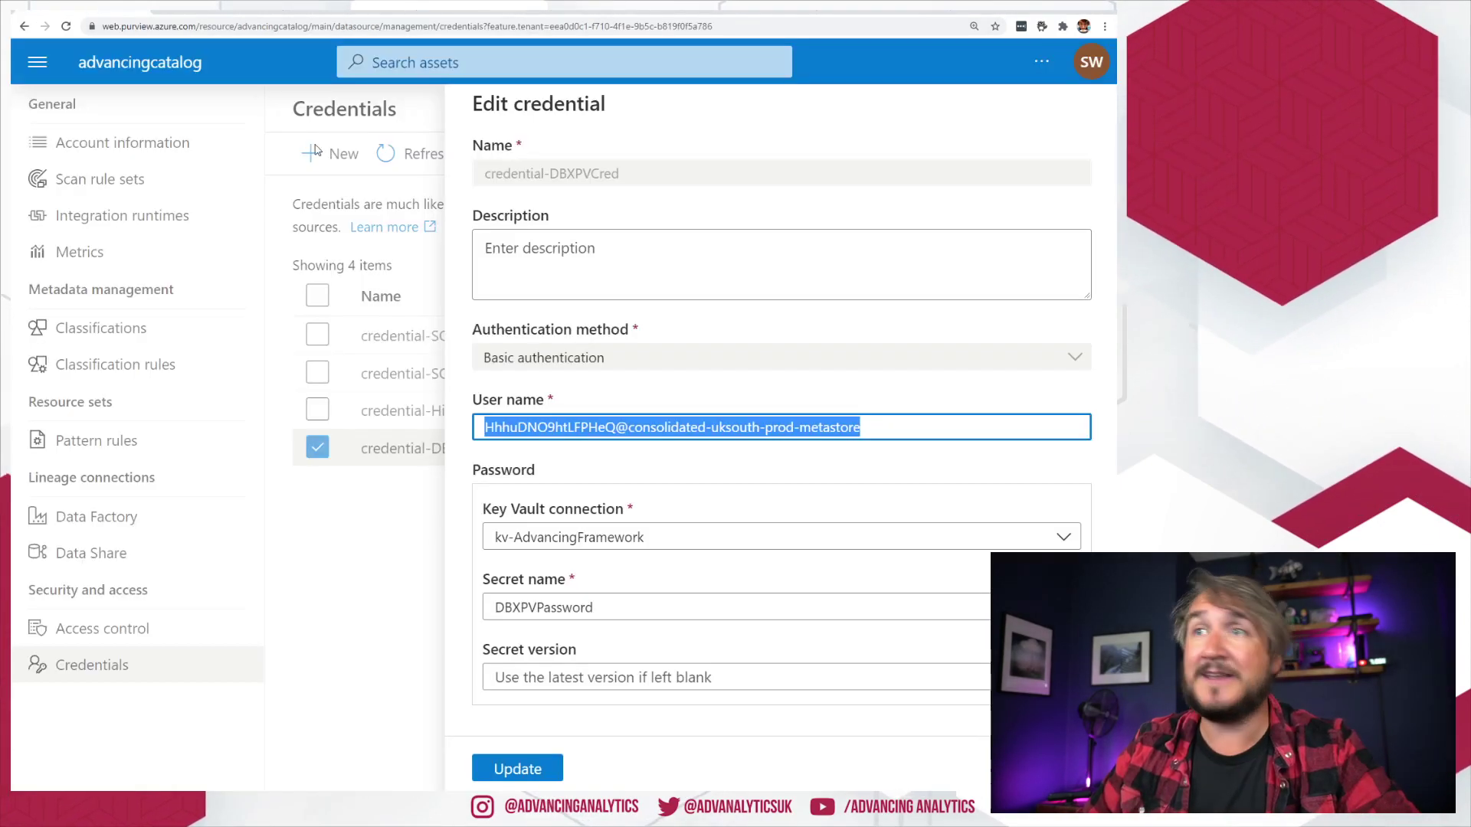
left_click(563, 553)
left_click_drag(956, 428, 480, 427)
left_click(544, 453)
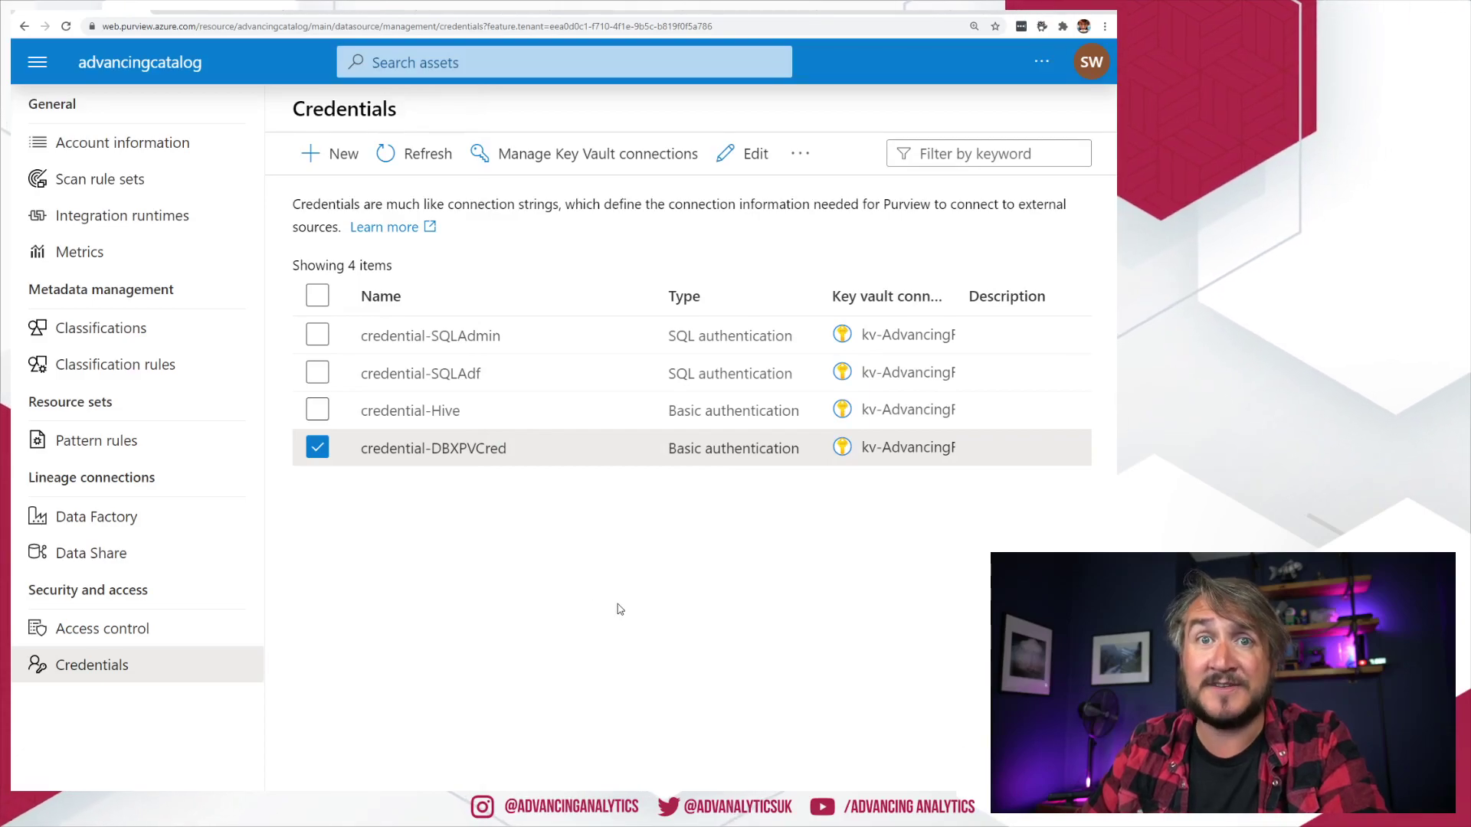
- Start a new scan of the DBXPurviewDemo source in the Data Map using IntegrationRuntime-Qvr and credential-DBXPVCred
left_click(37, 62)
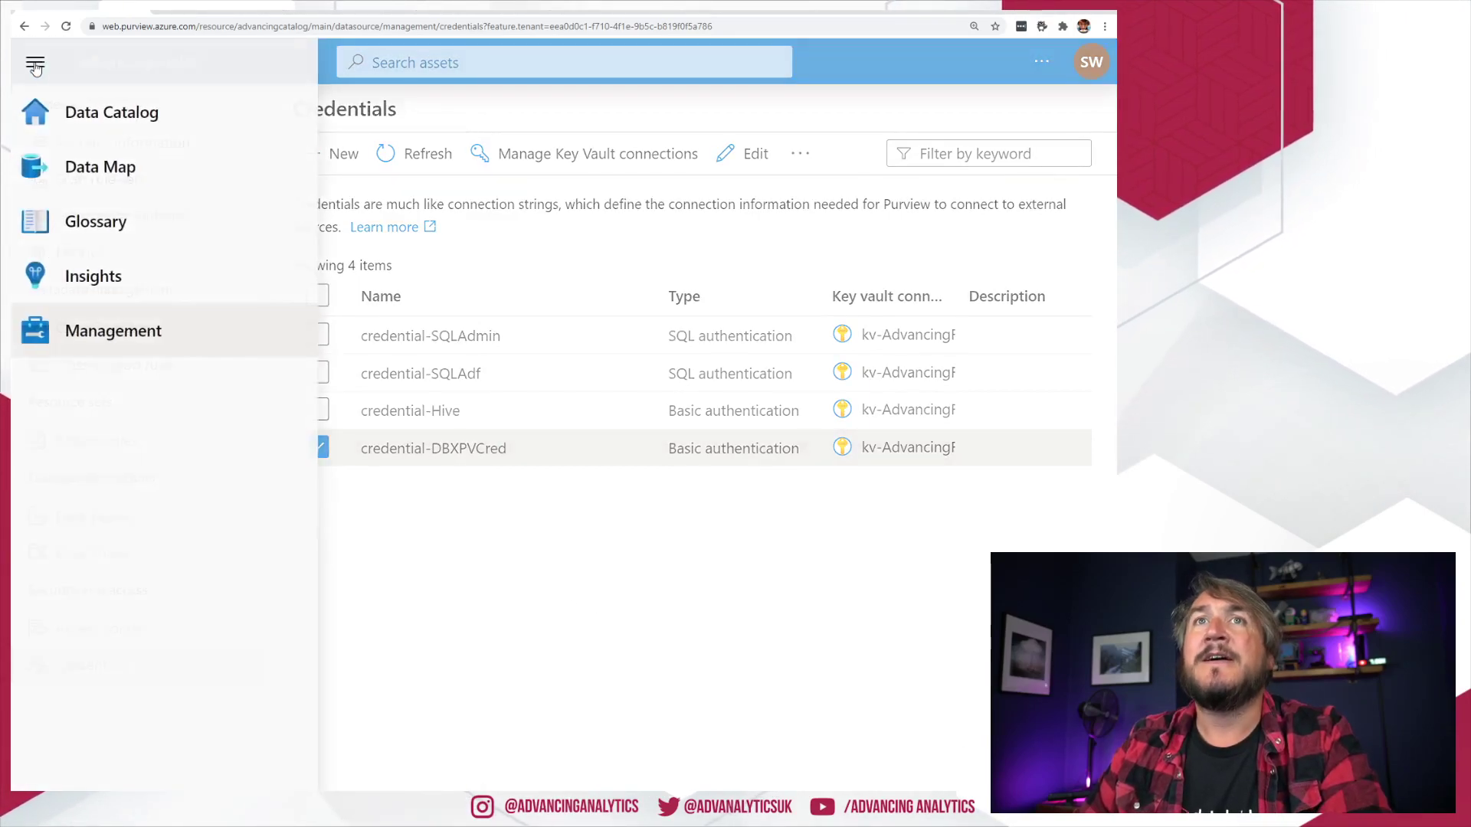
left_click(75, 184)
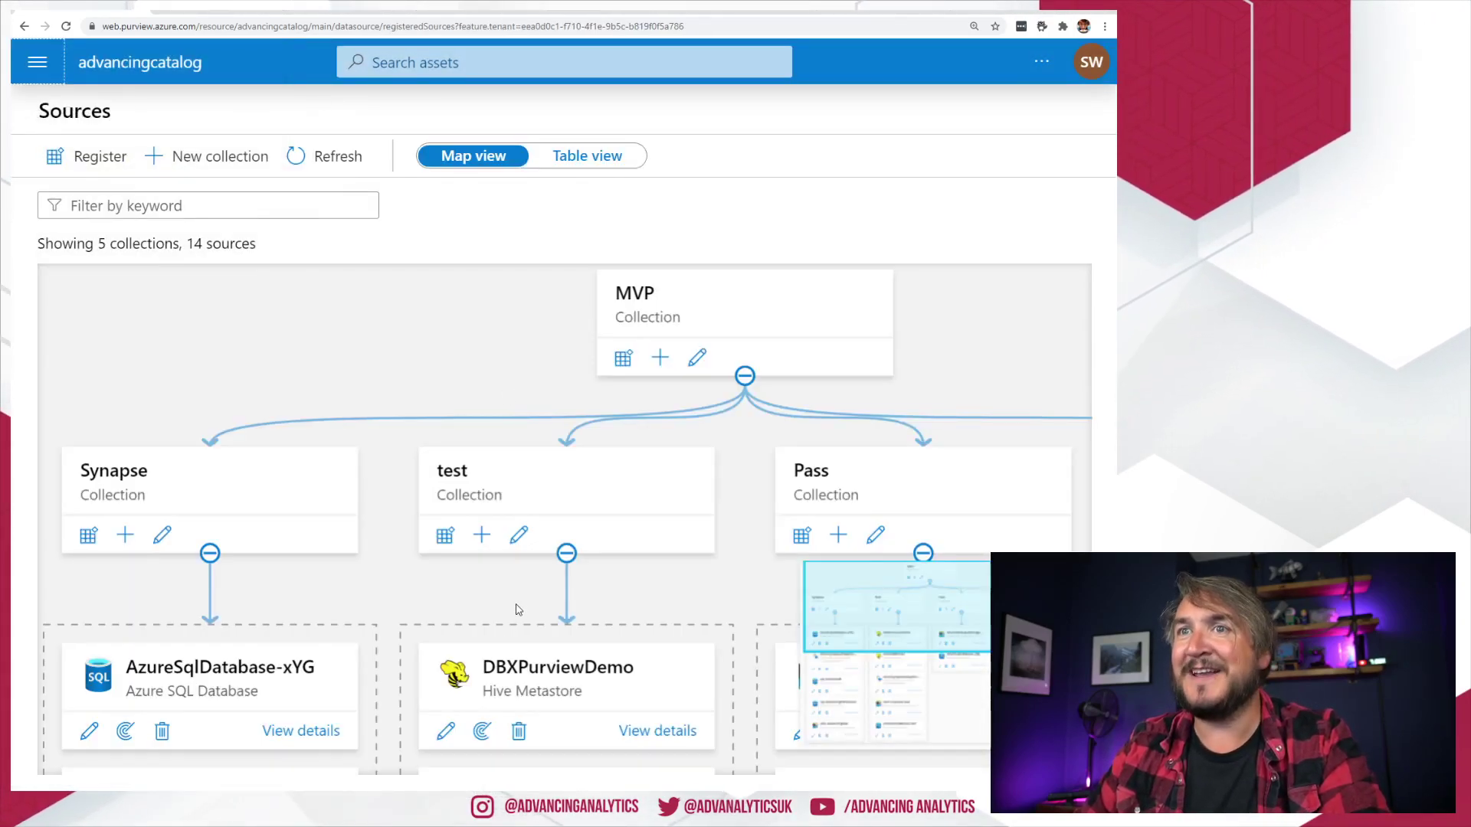
scroll(638, 661, "down", 2)
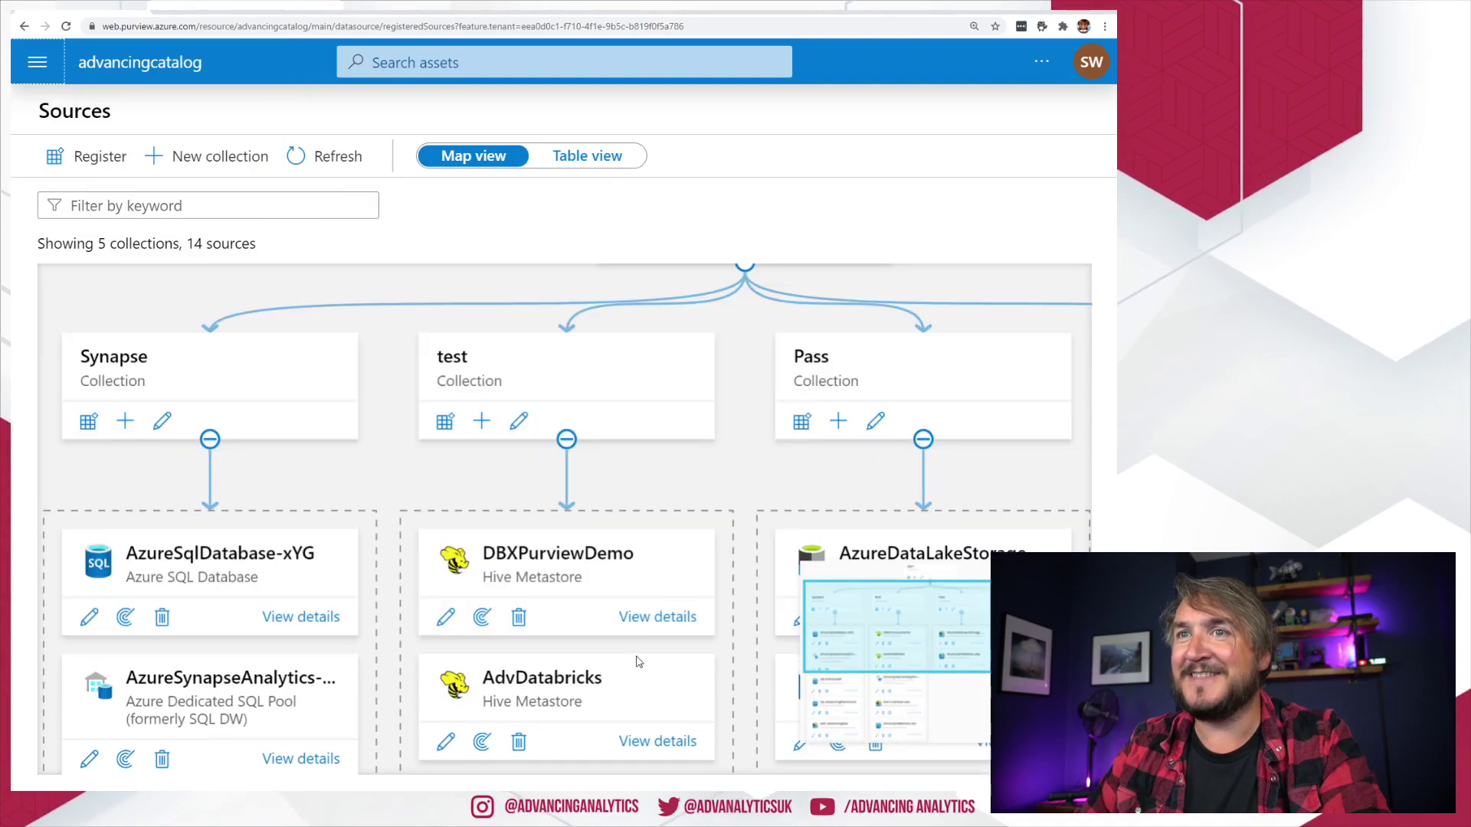
left_click(482, 618)
left_click(521, 244)
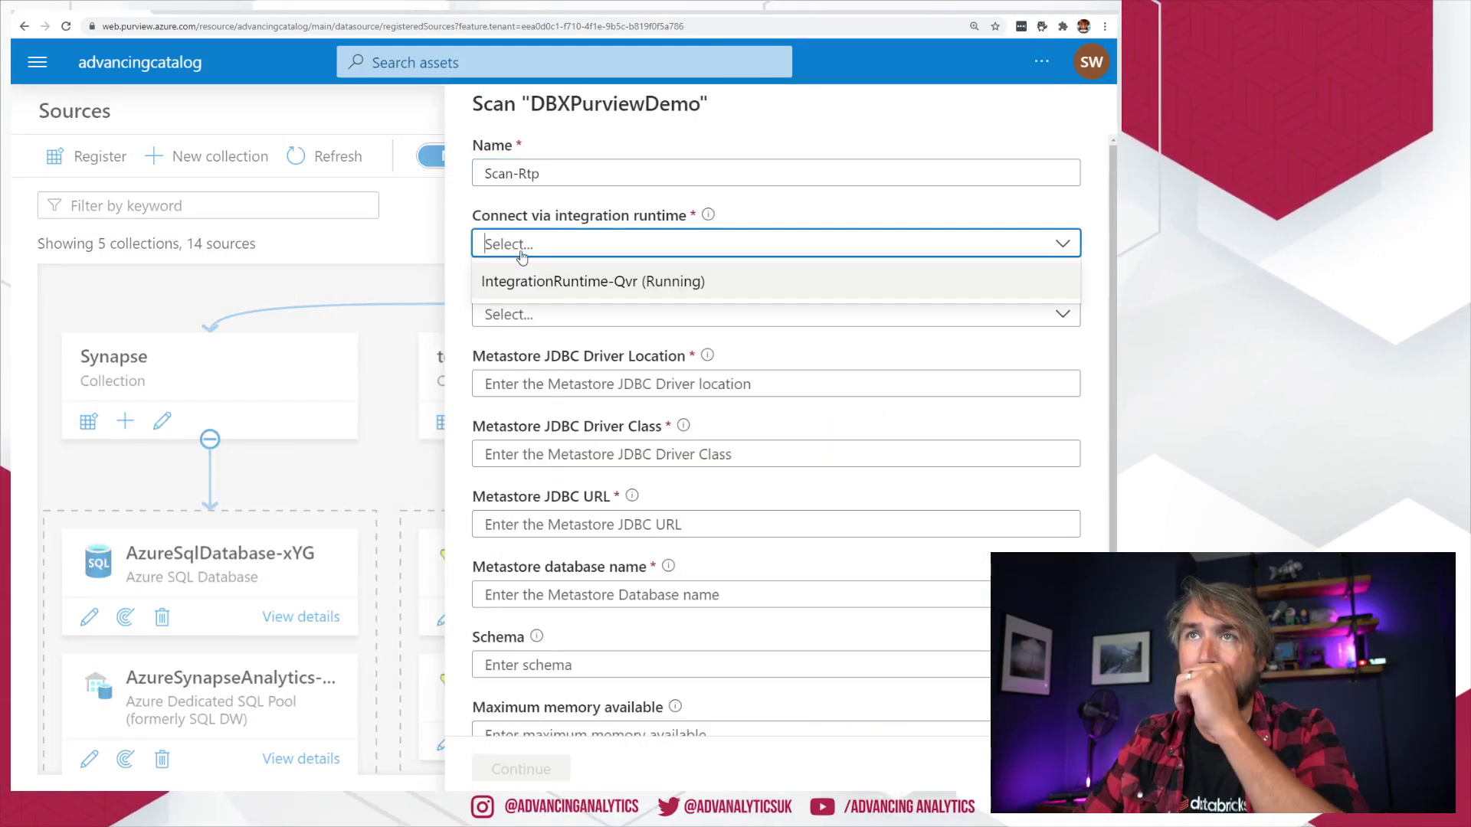
left_click(521, 281)
left_click(521, 314)
left_click(506, 457)
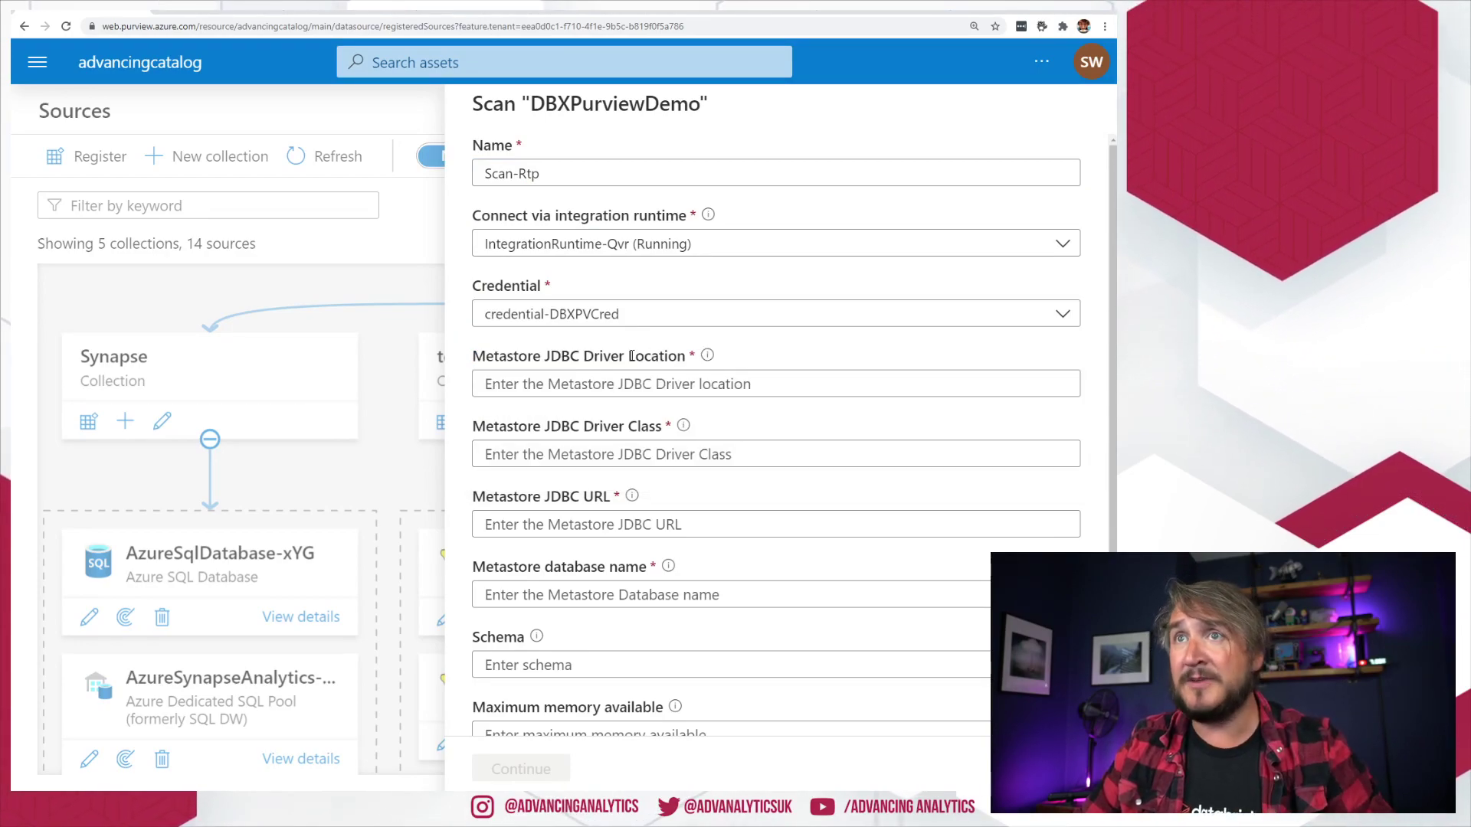
- Get the driver folder path from File Explorer and set the Metastore JDBC Driver Location to C:\Jars
scroll(754, 356, "down", 1)
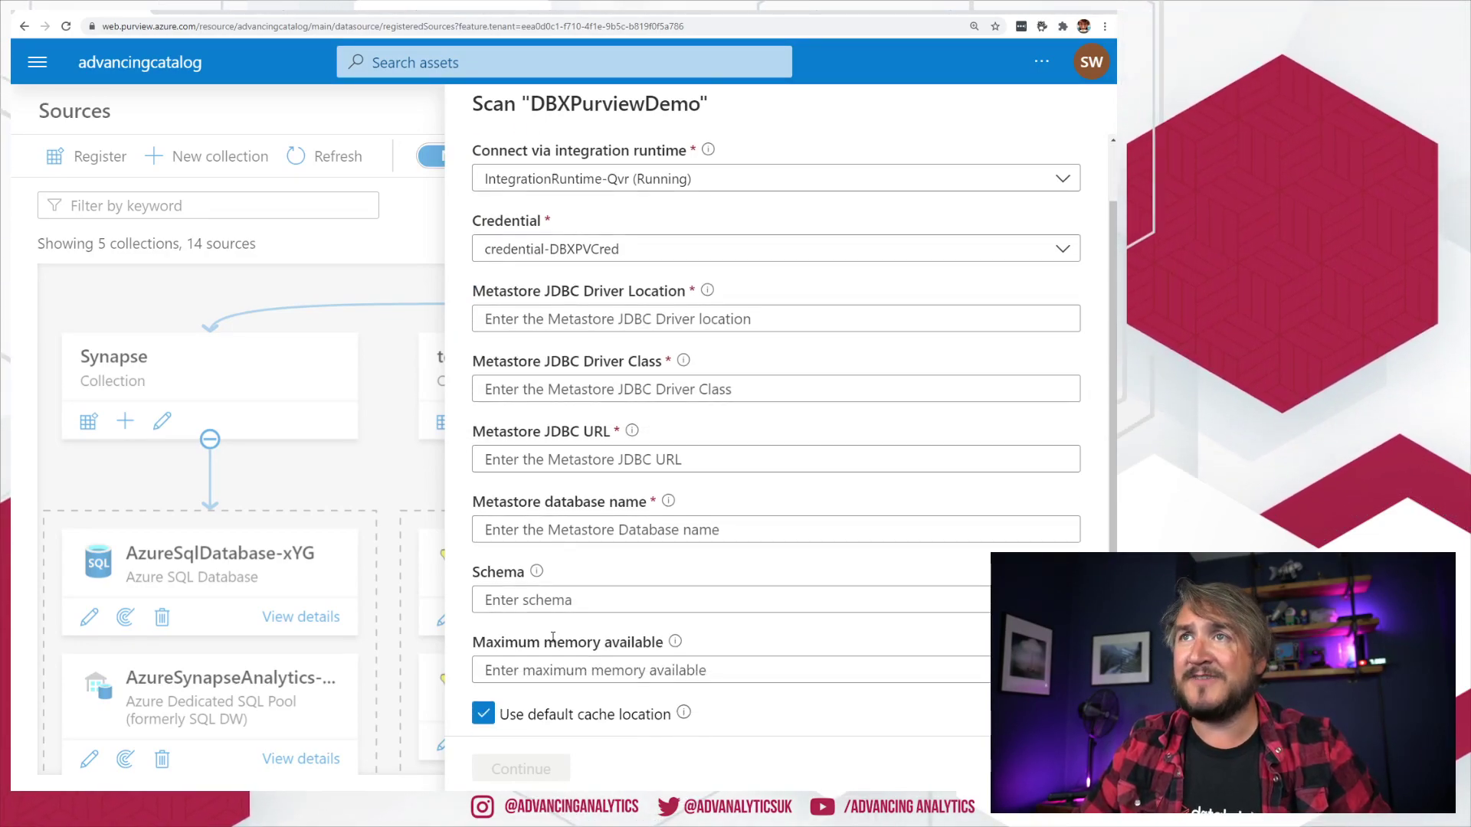
left_click(575, 315)
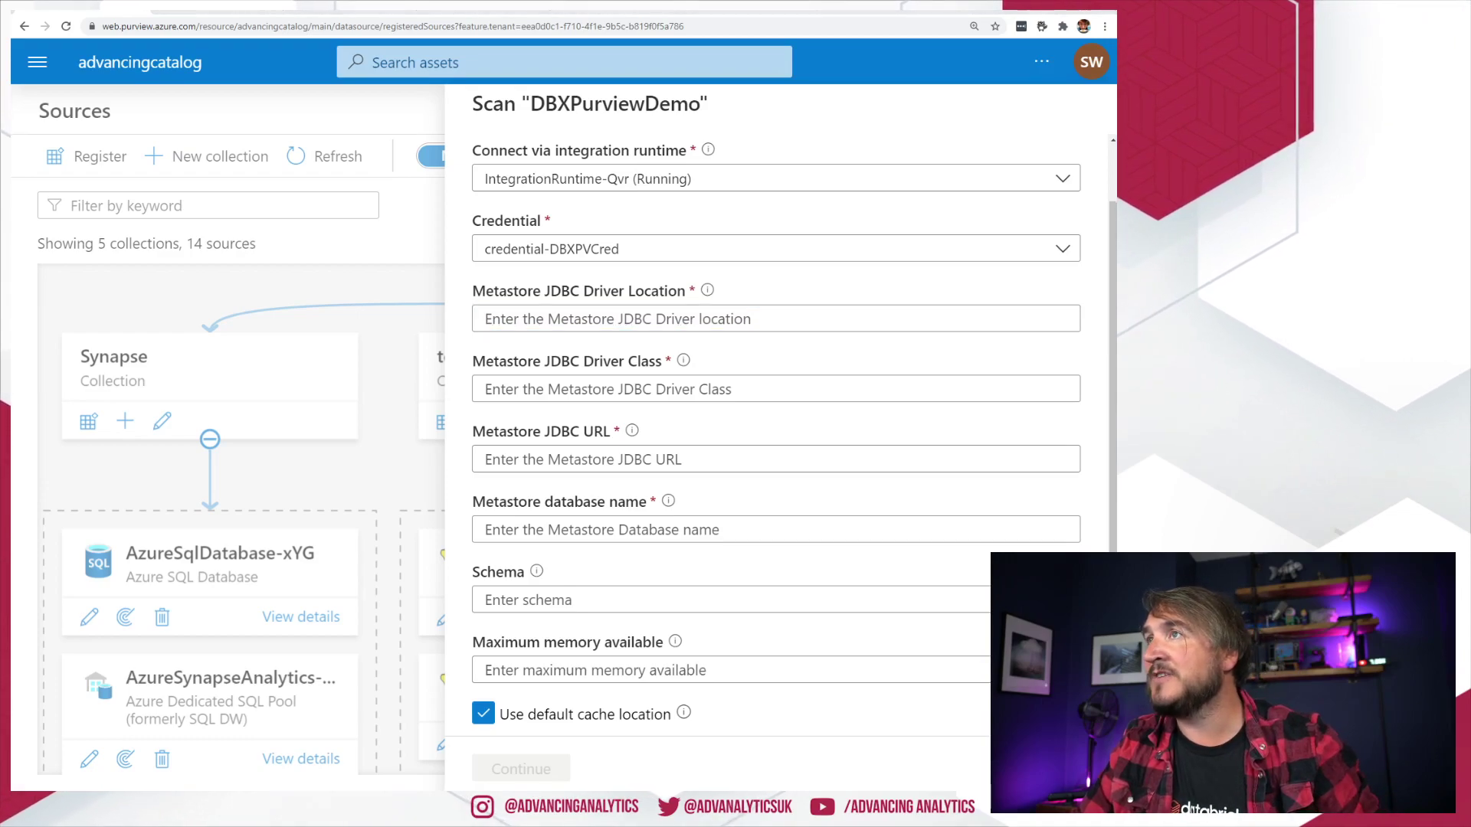
left_click_drag(10, 141, 443, 220)
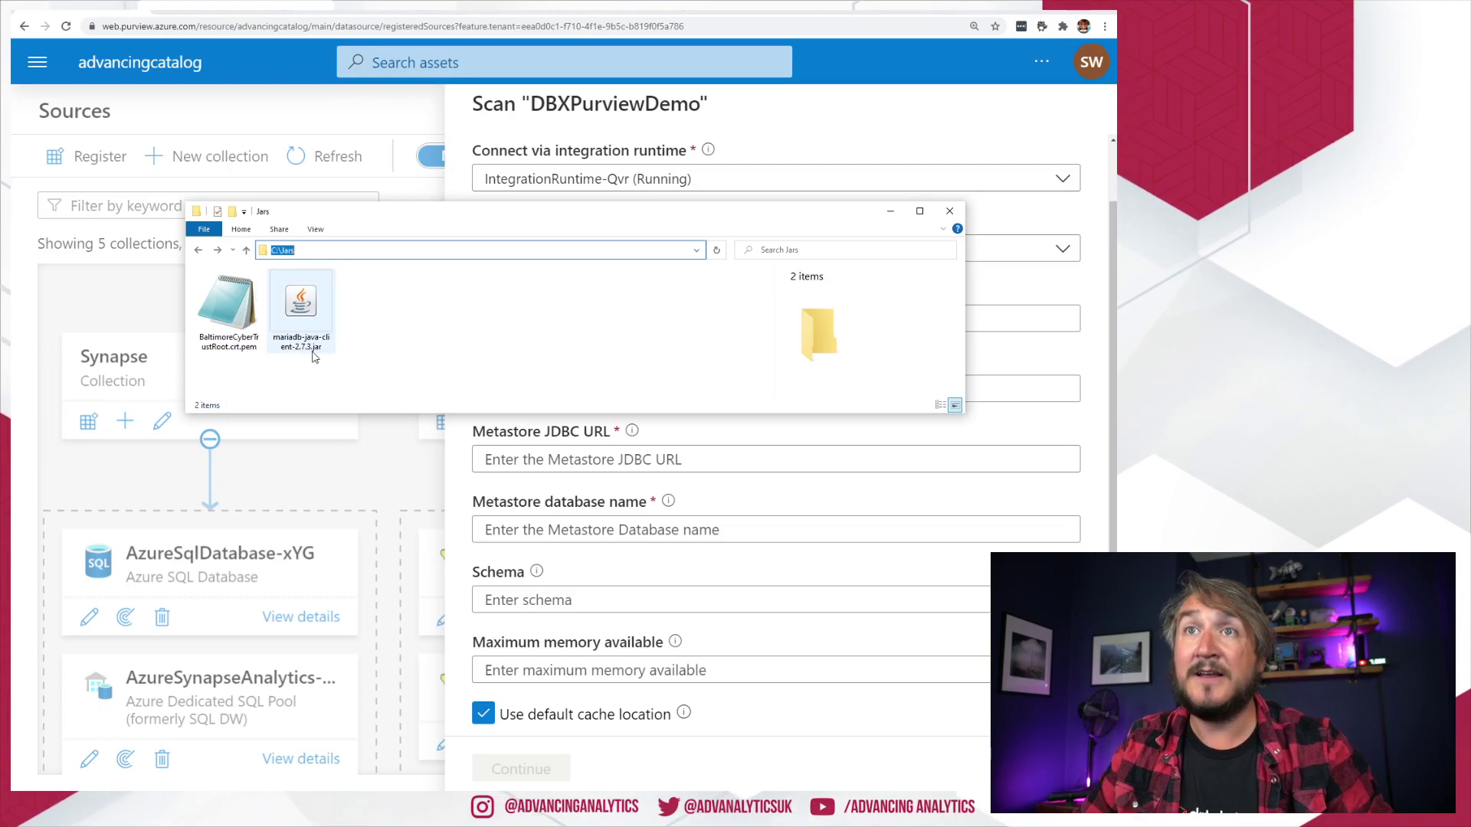
left_click(694, 429)
left_click(616, 319)
left_click_drag(529, 389, 492, 388)
key("ctrl+z")
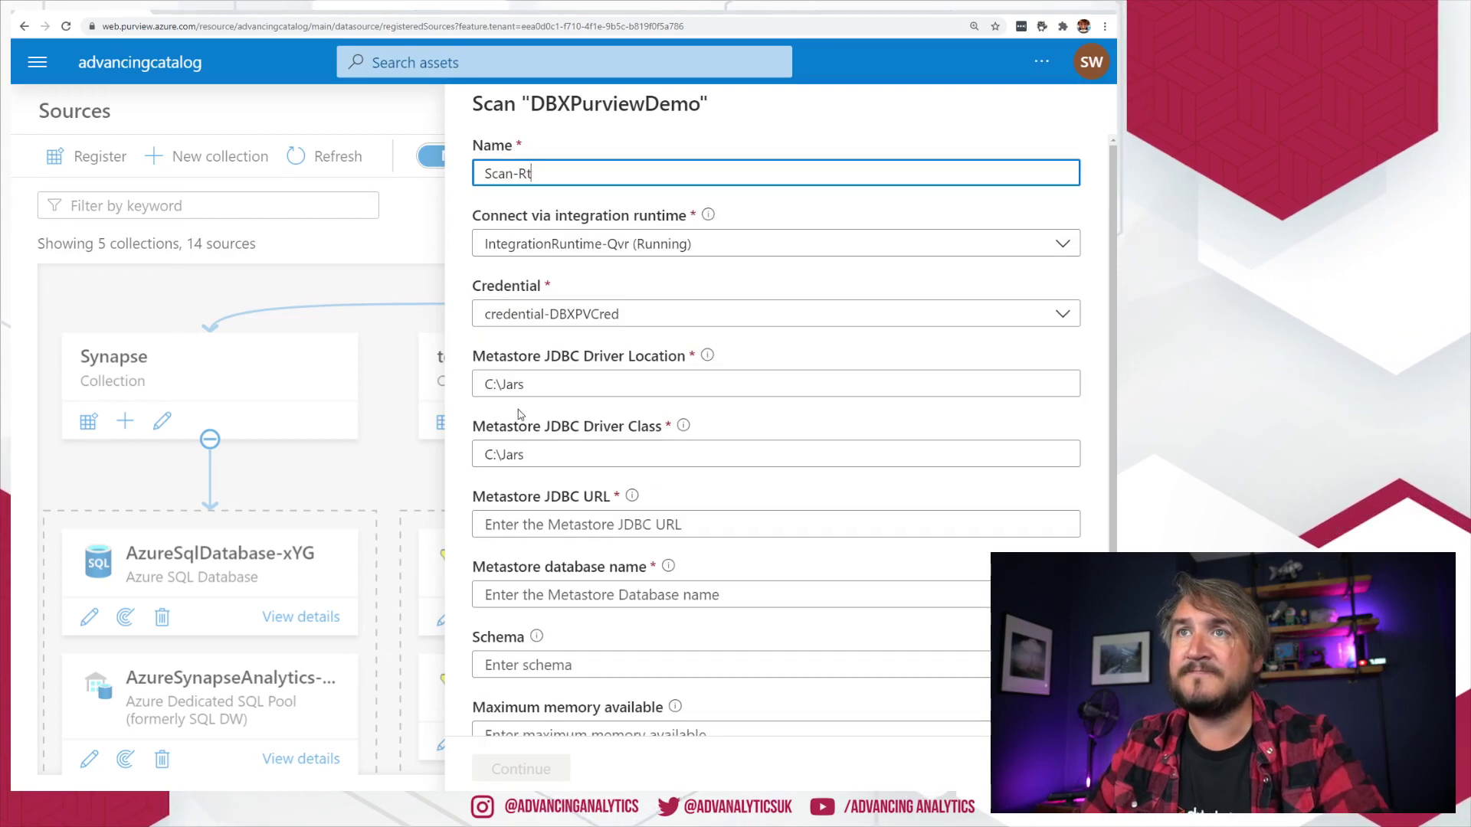
left_click(557, 385)
key("ctrl+a")
left_click(643, 454)
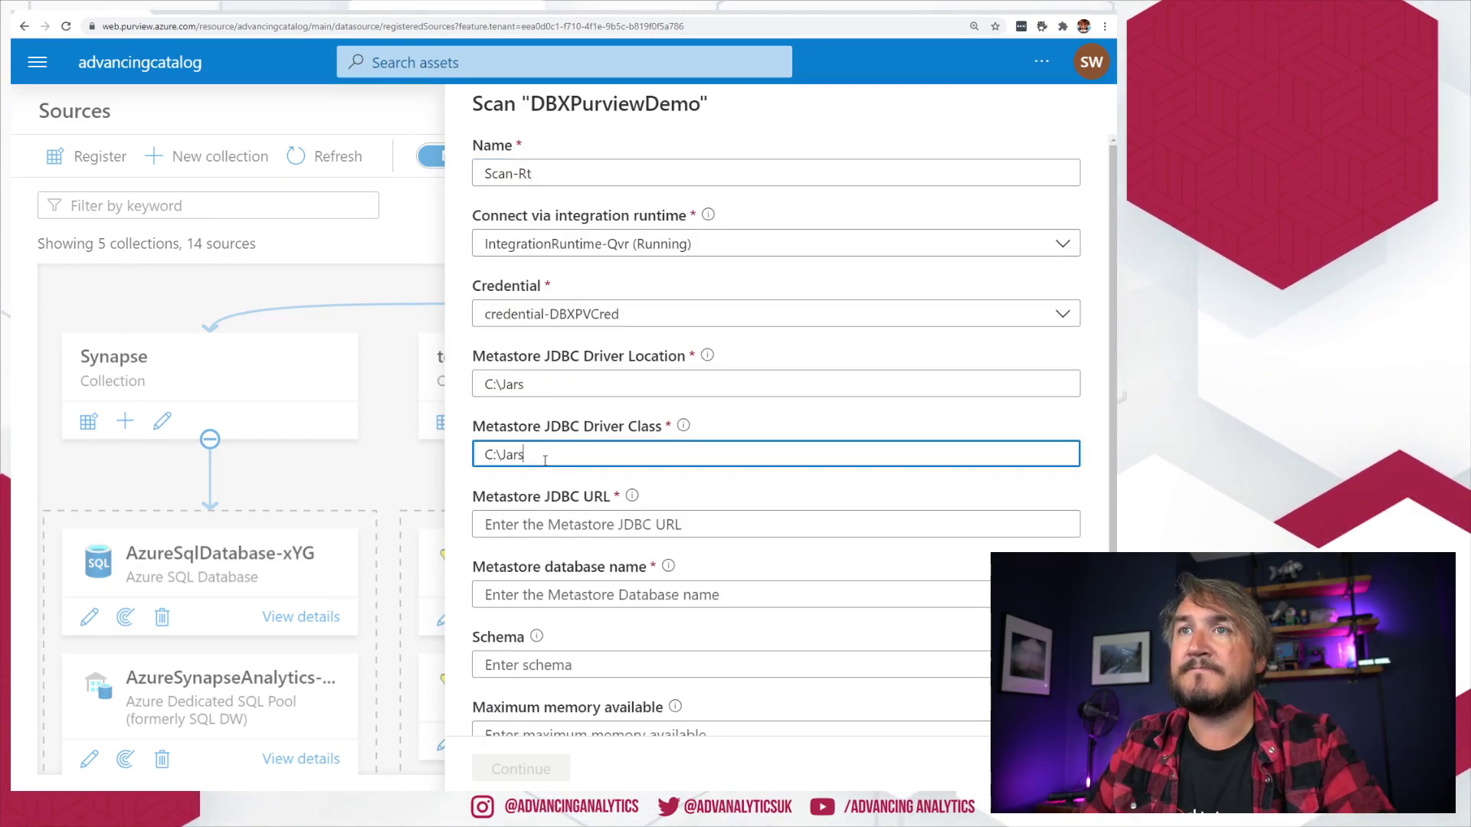
key("ctrl+a")
key("BackSpace")
left_click(803, 487)
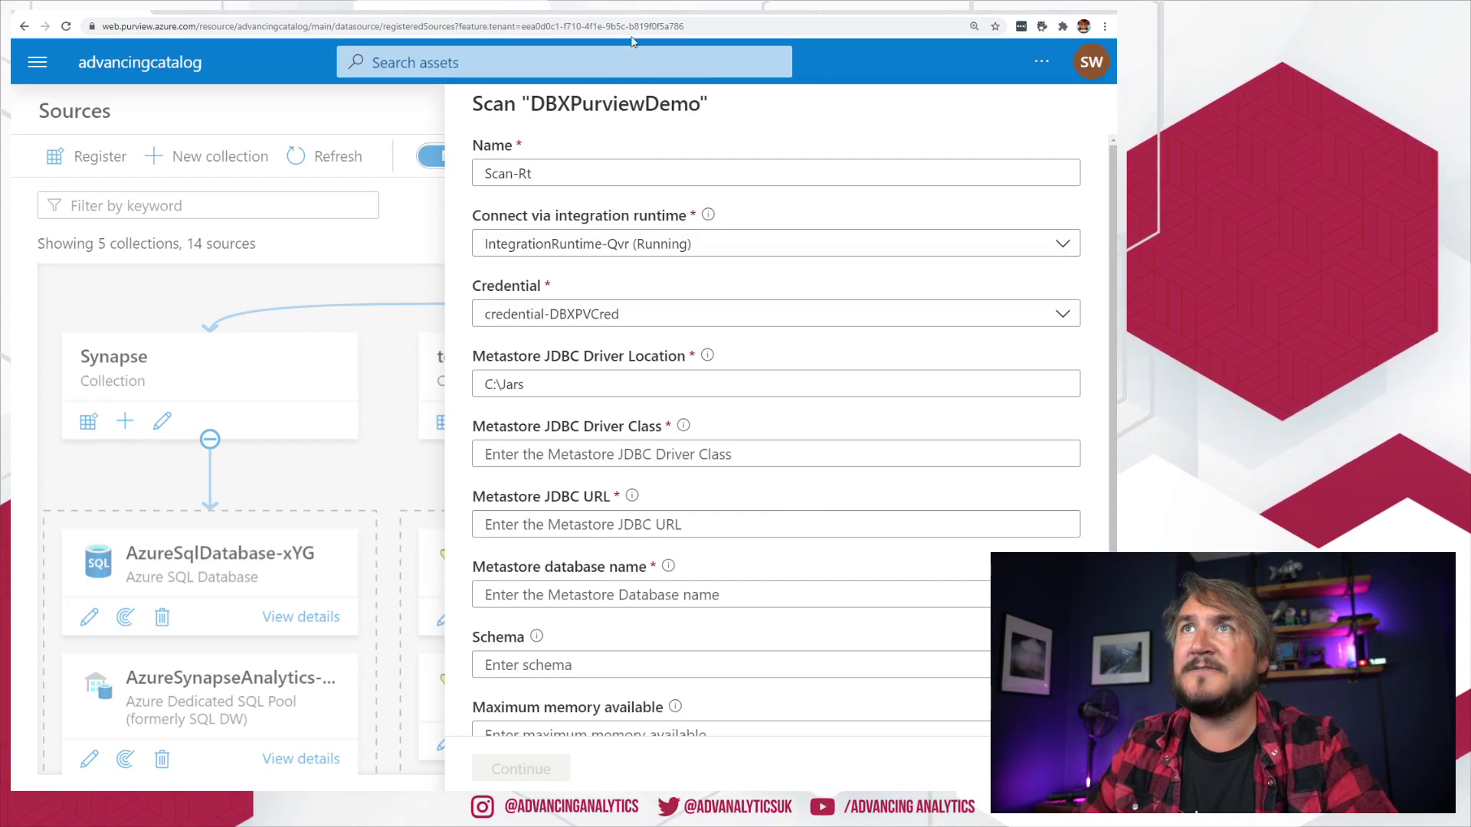
- Copy the ConnectionDriverName value from hive-site.xml in the Databricks terminal and set the scan's Metastore JDBC Driver Class to org.mariadb.jdbc.Driver
left_click(631, 12)
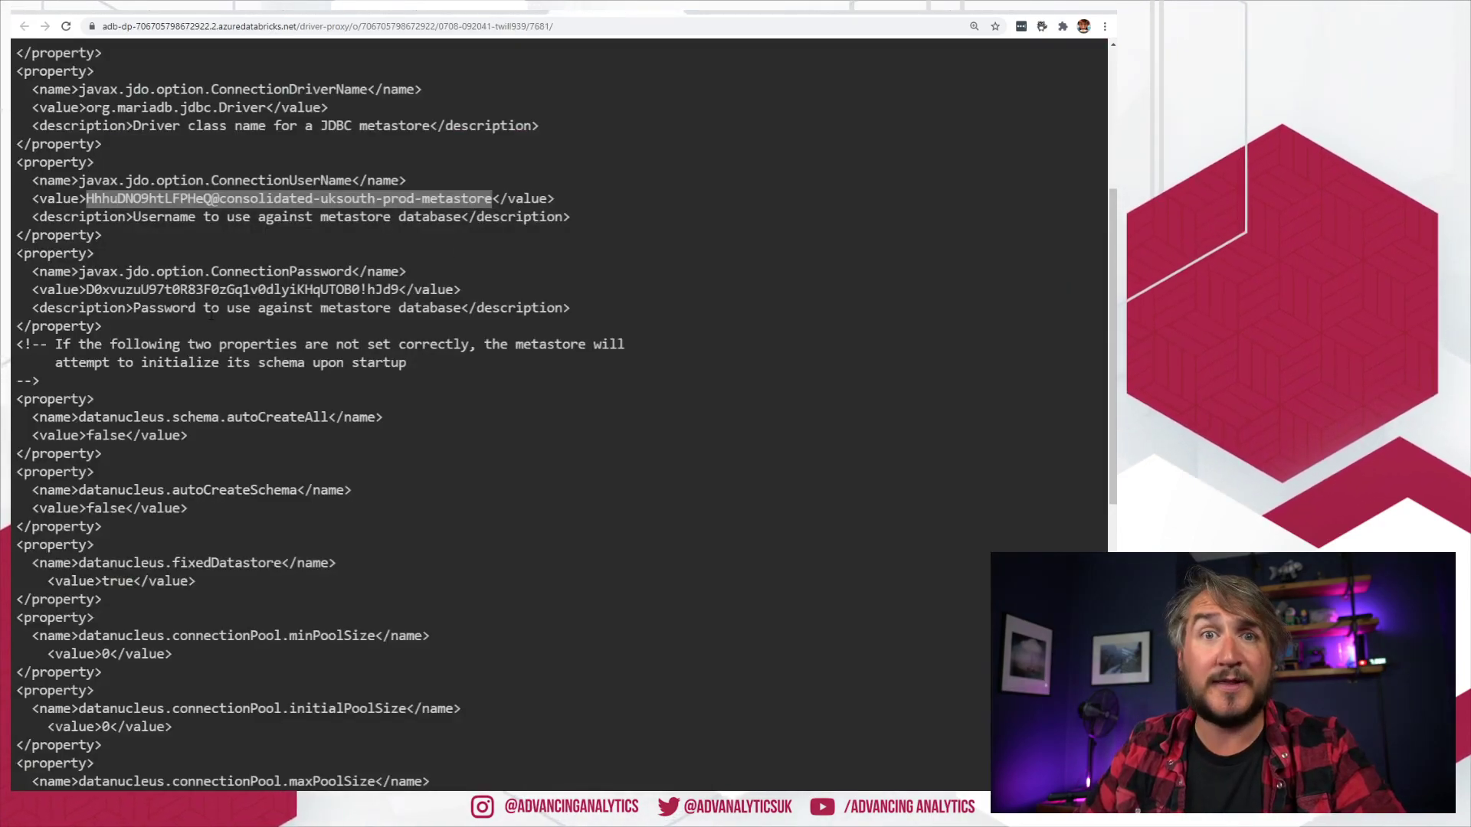
scroll(211, 318, "up", 5)
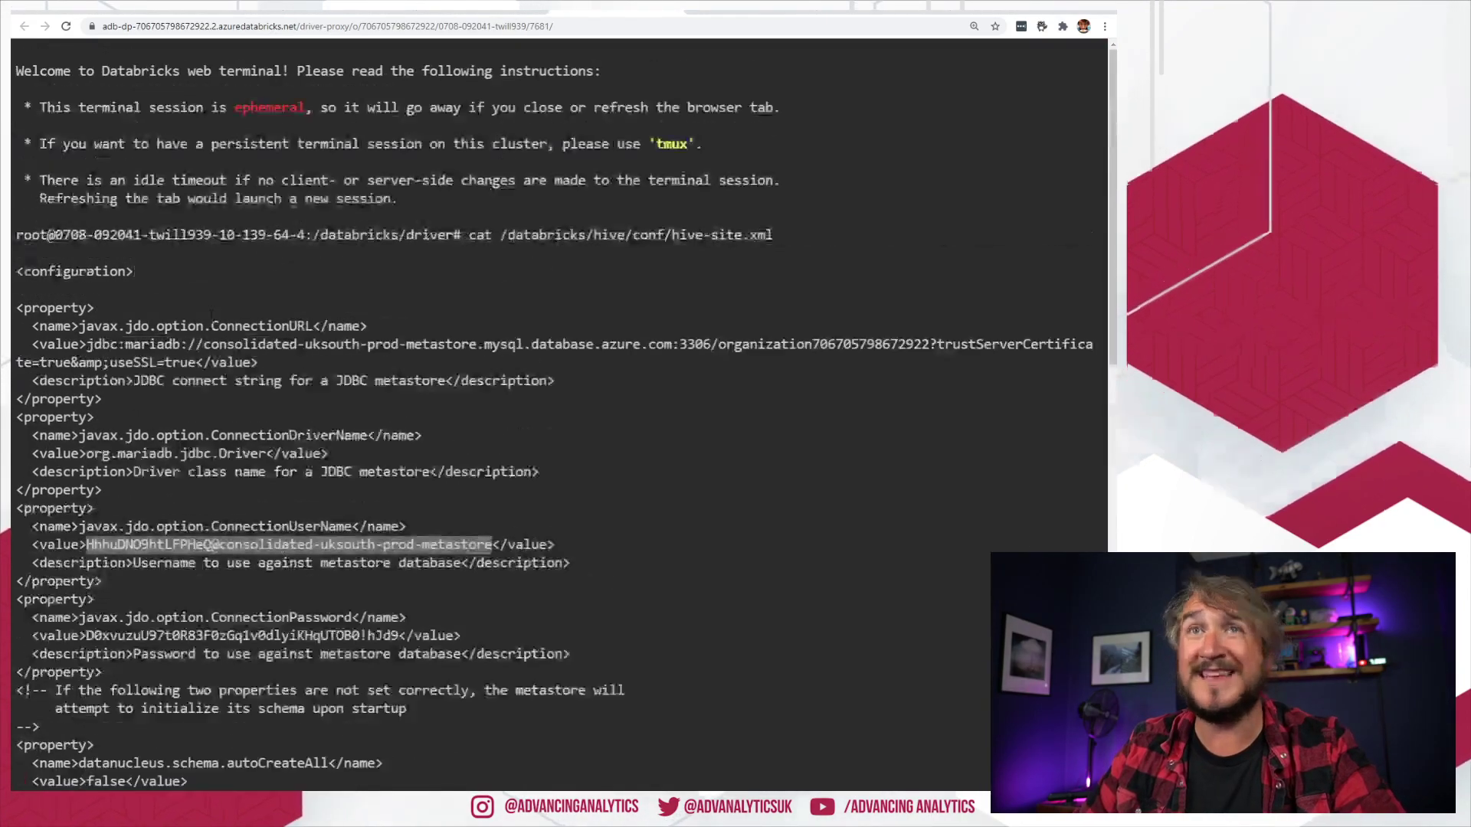
left_click(89, 452)
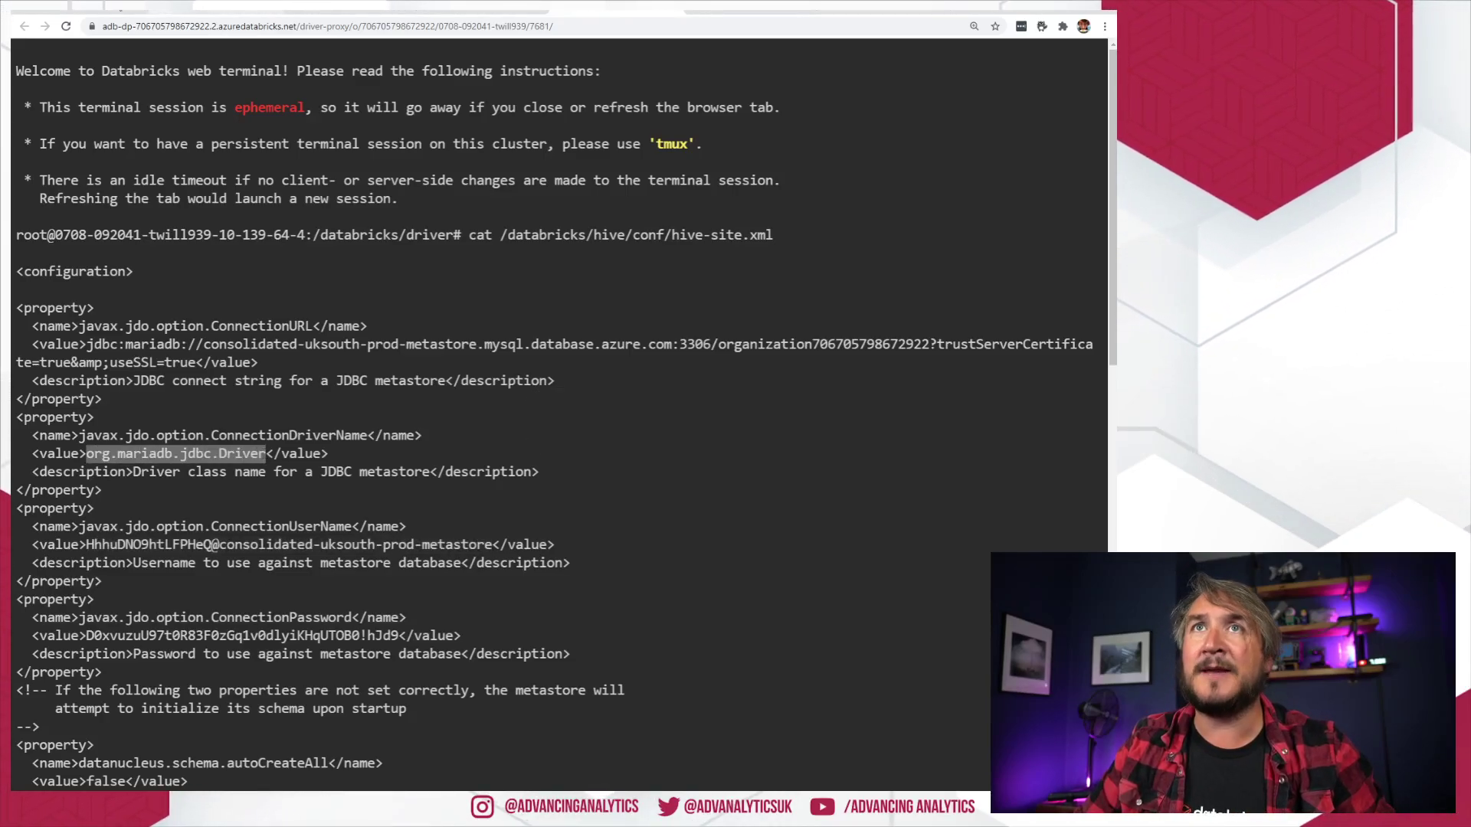
left_click(71, 13)
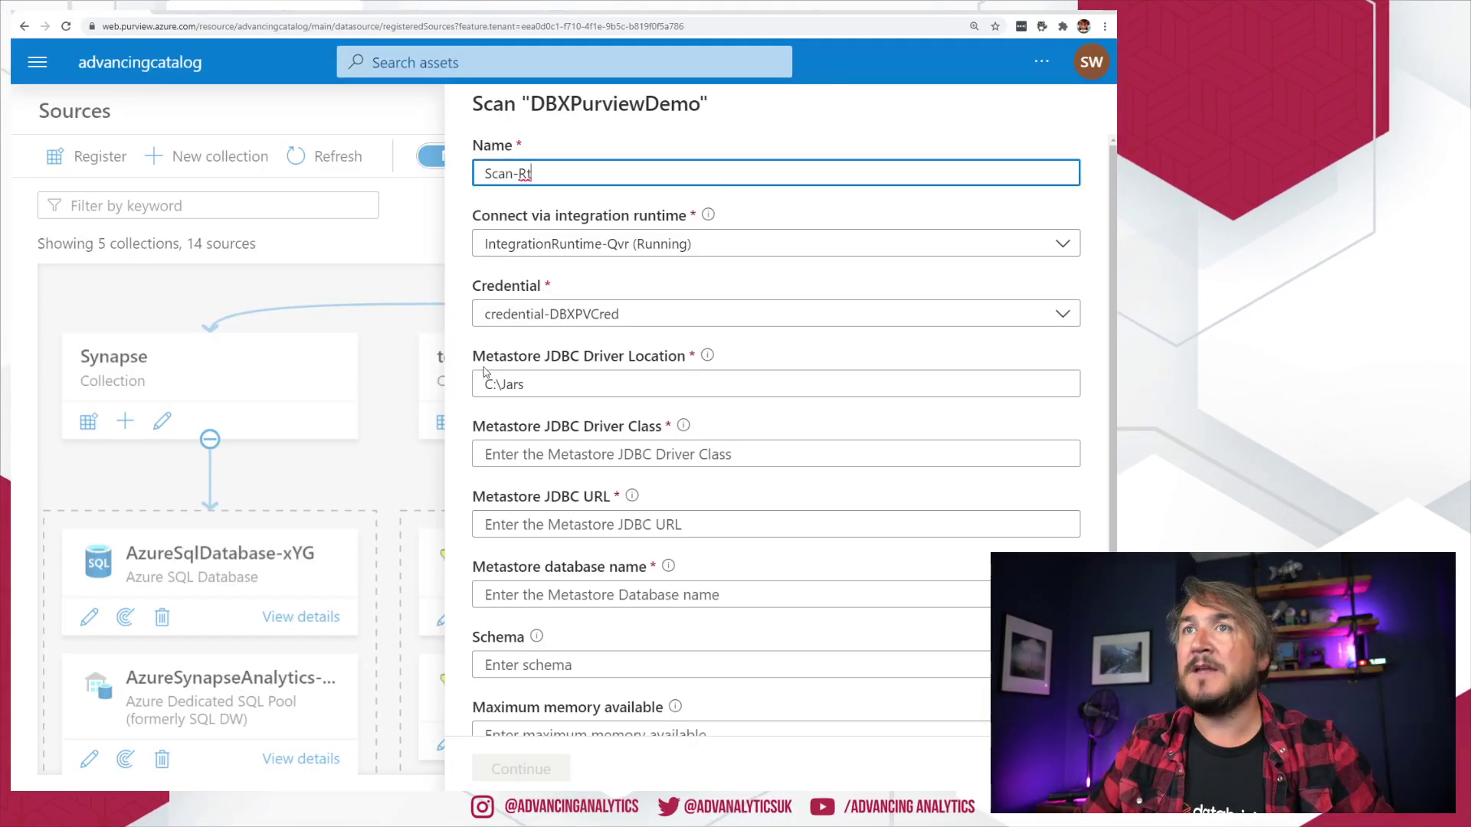
left_click(535, 454)
type("org.mariadb.jdbc.Driver")
left_click(674, 496)
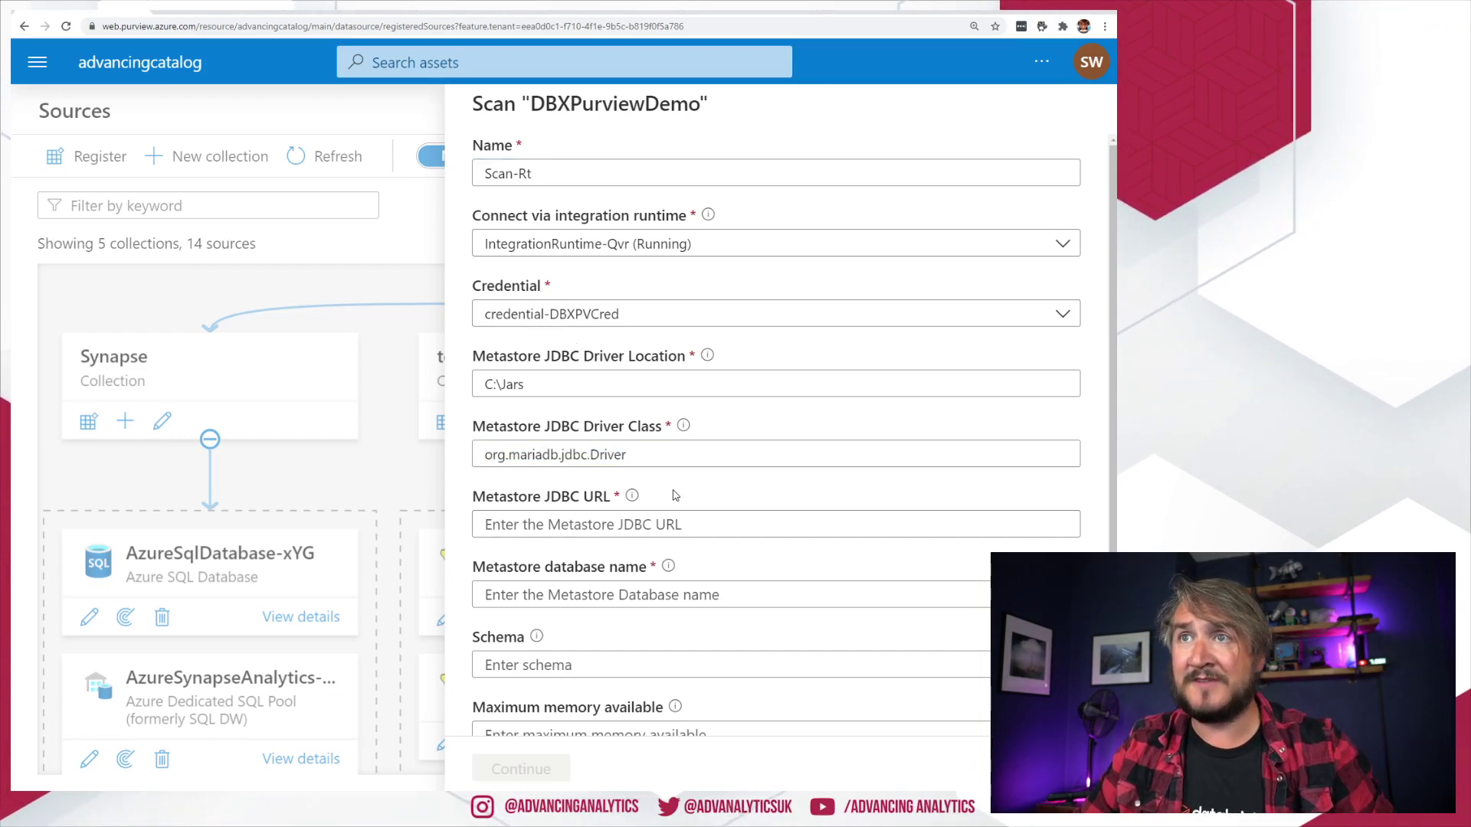
- Copy the full ConnectionURL value from hive-site.xml in the Databricks terminal into the scan's Metastore JDBC URL
scroll(674, 495, "down", 1)
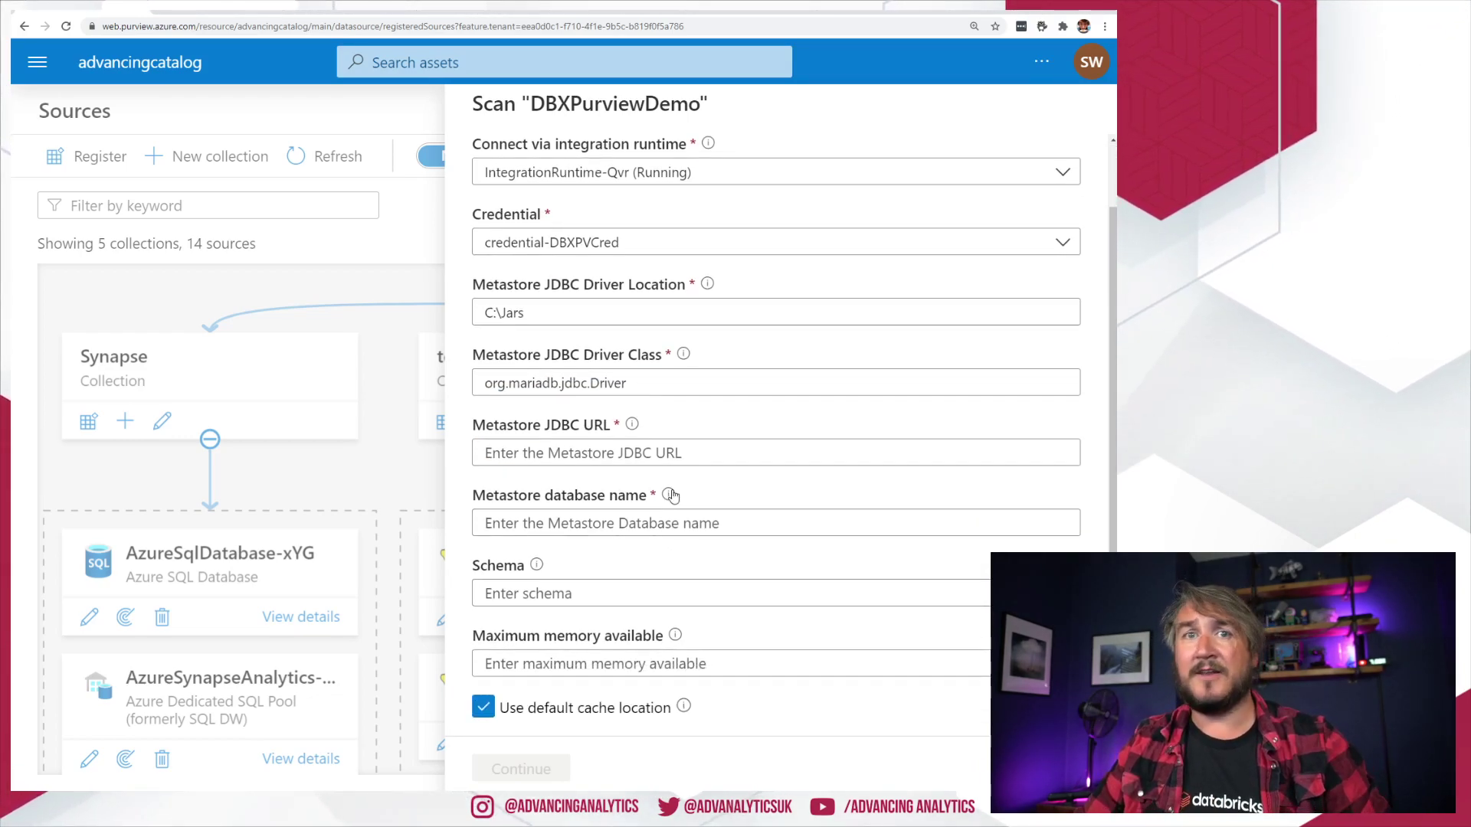
mouse_move(669, 495)
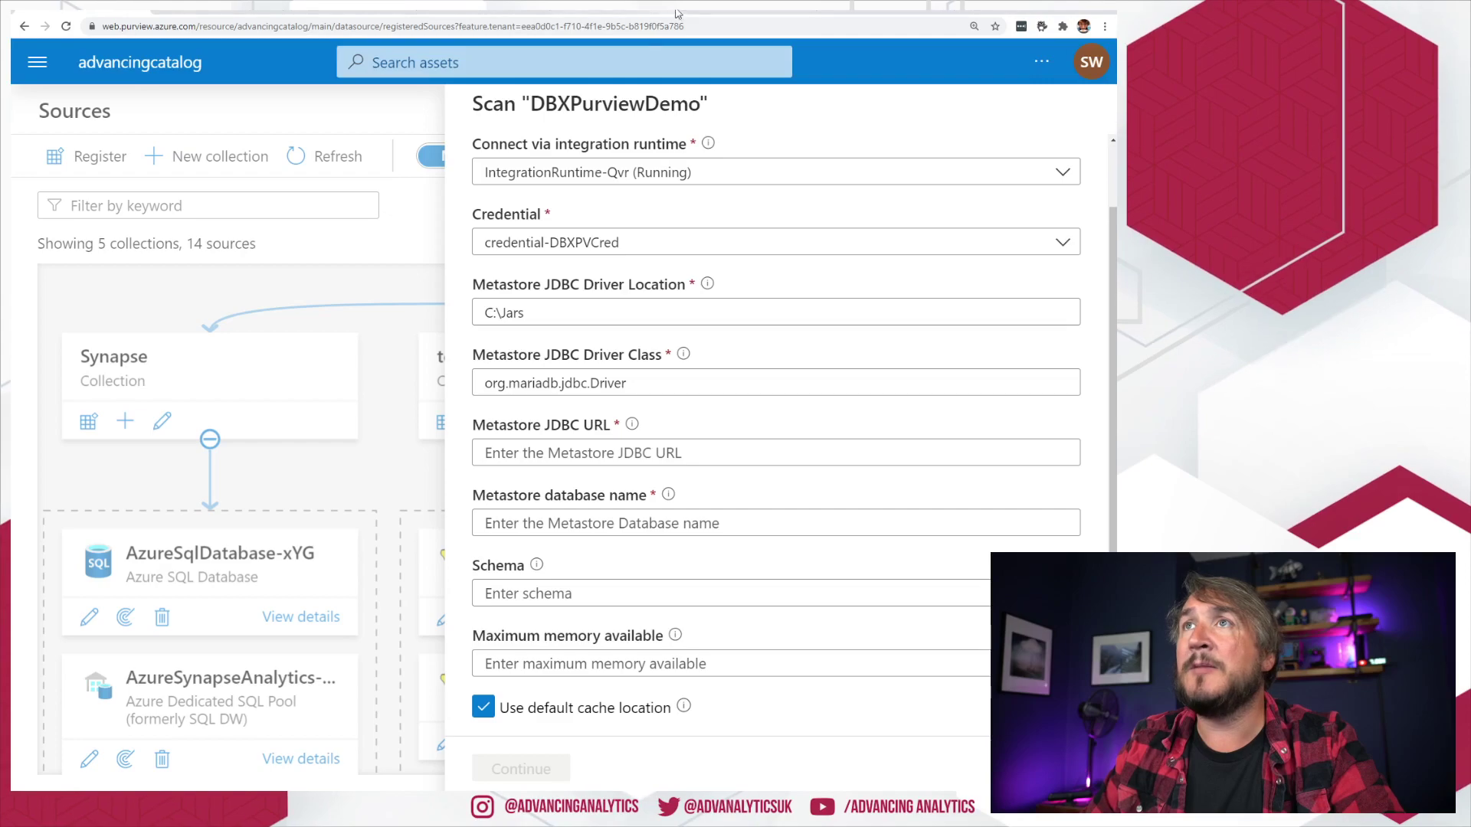
left_click(603, 9)
left_click(140, 399)
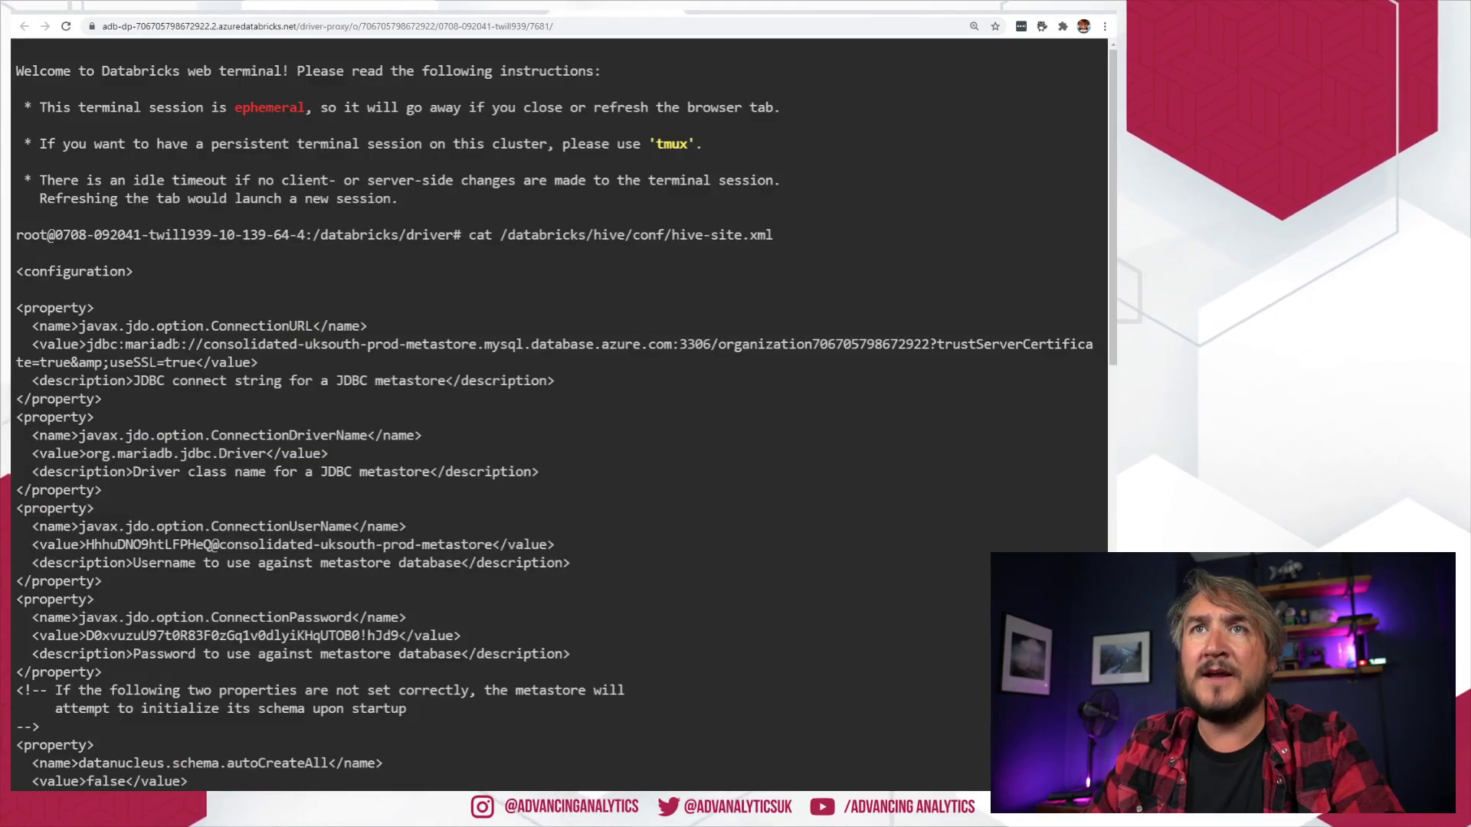
left_click_drag(86, 344, 195, 363)
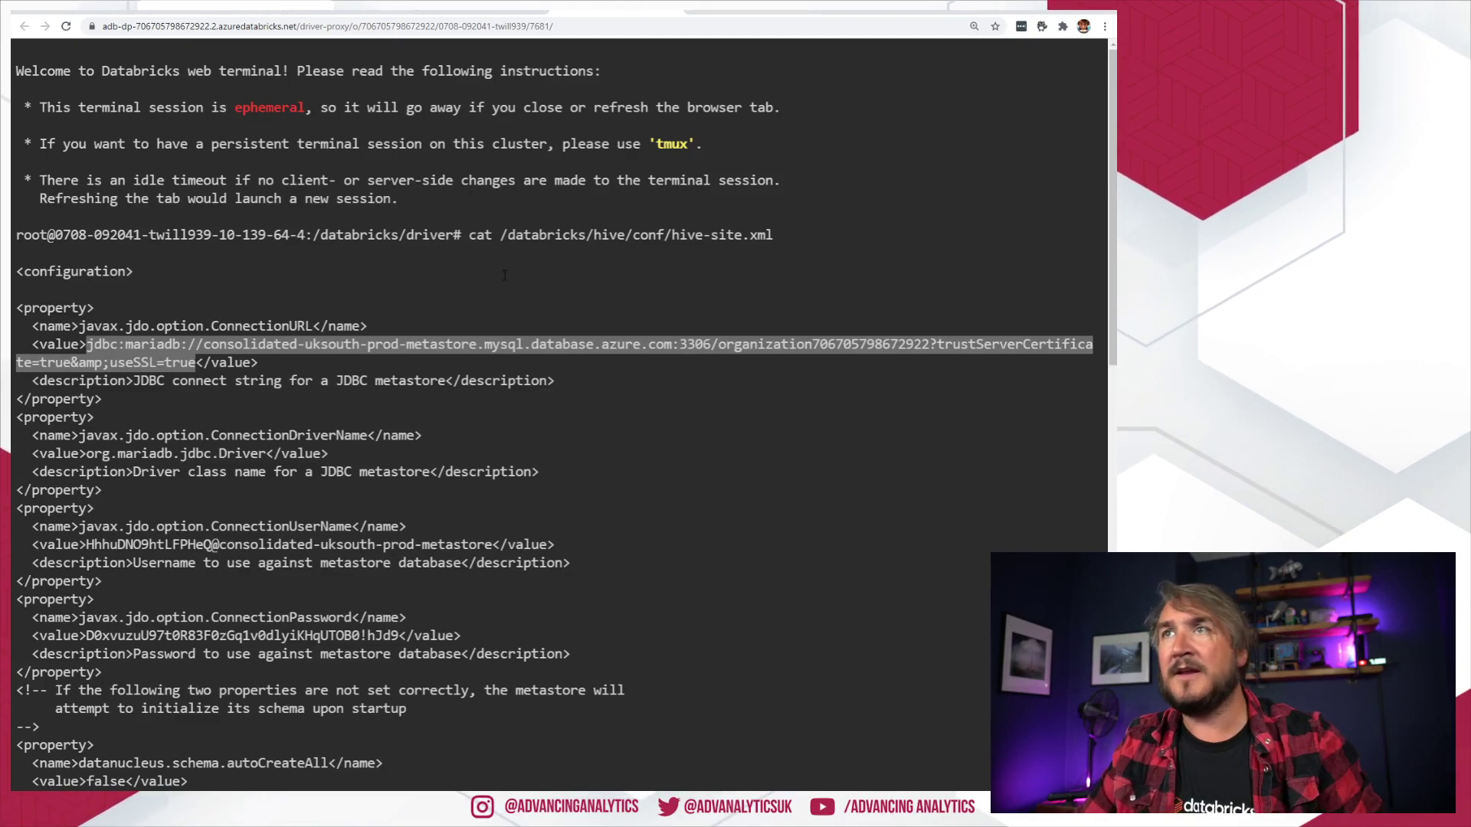
left_click(76, 11)
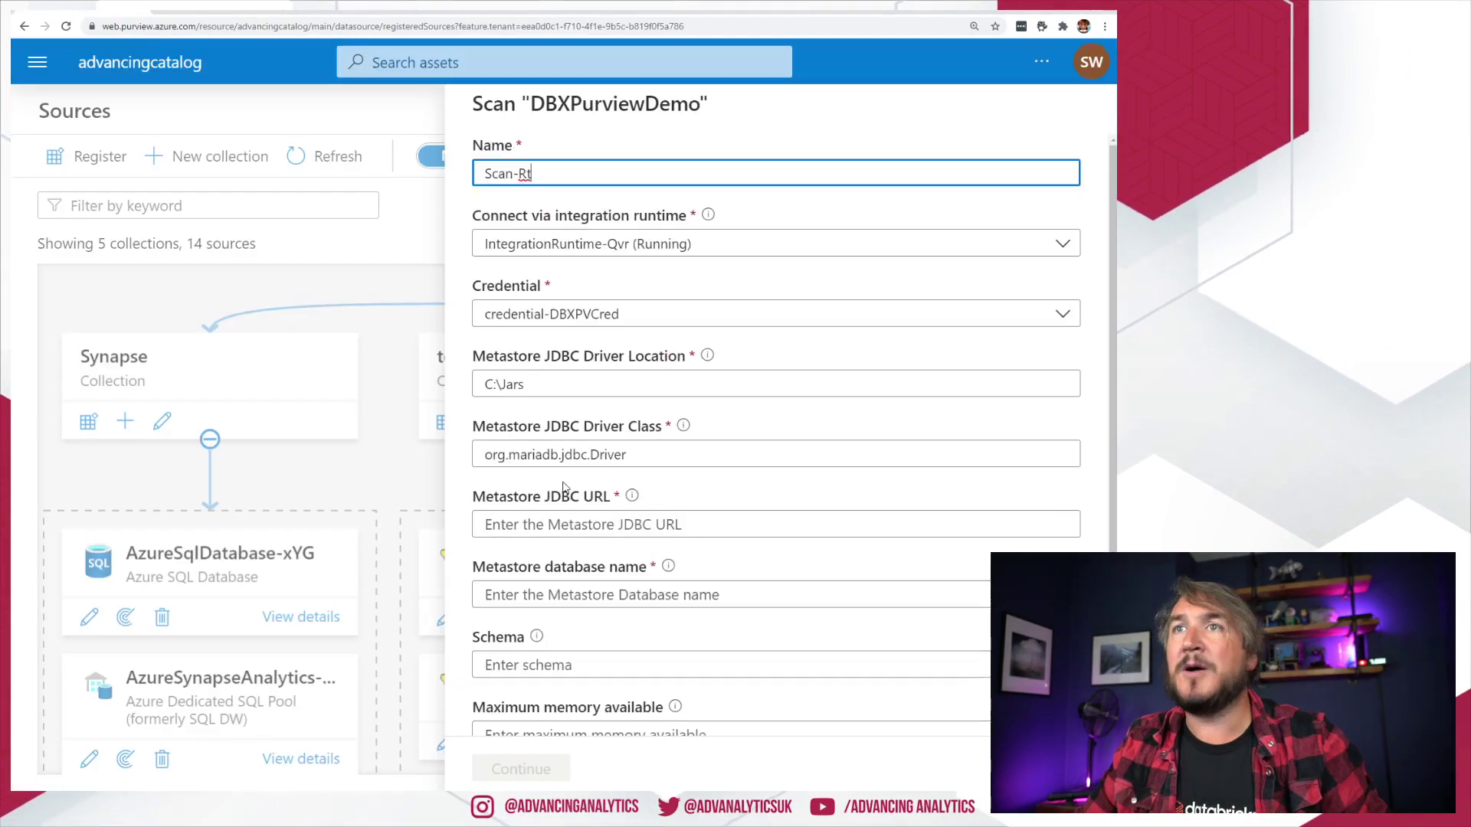
left_click(638, 524)
key("ctrl+v")
scroll(766, 502, "down", 1)
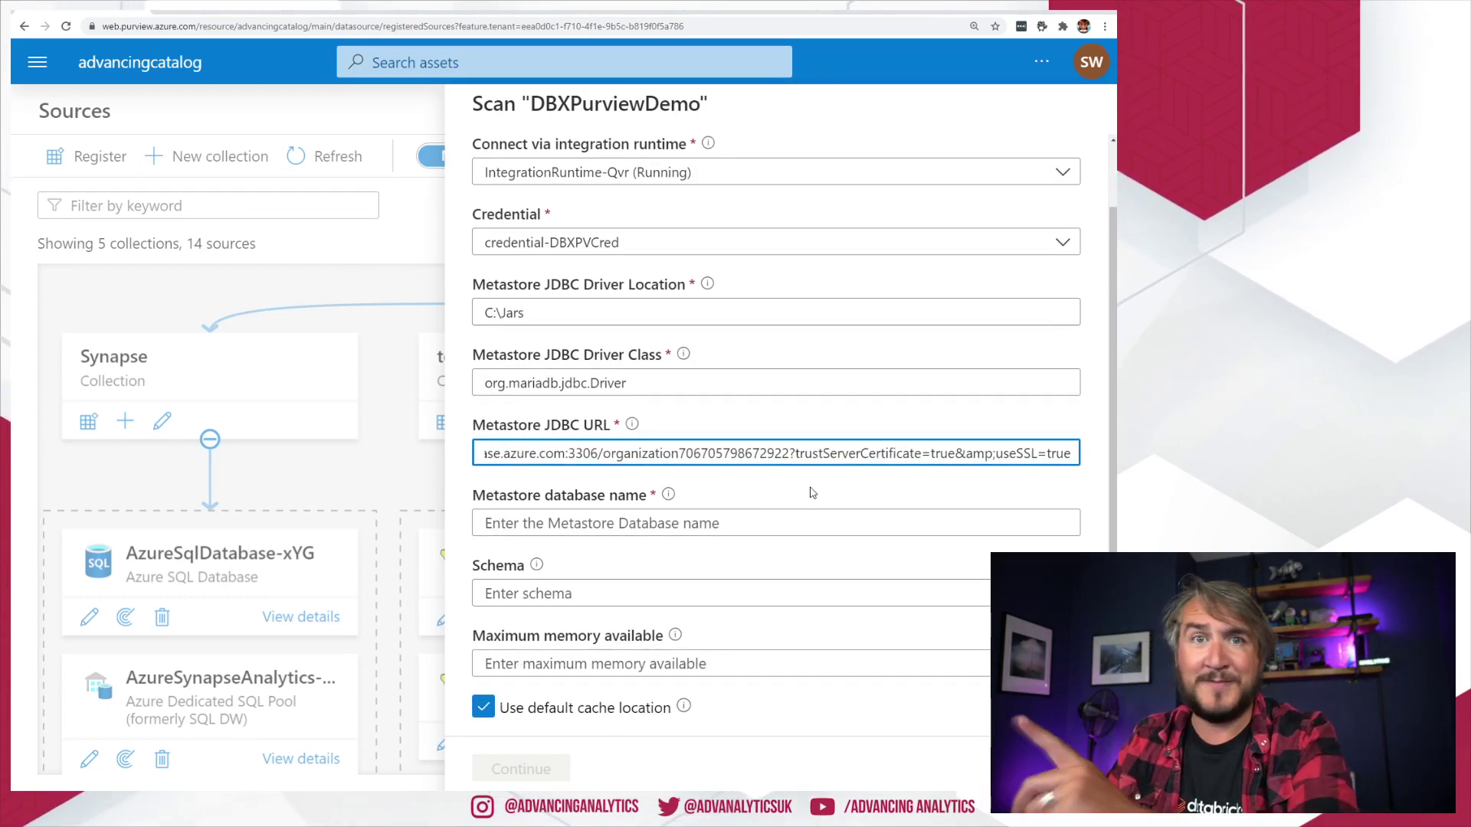
left_click(807, 493)
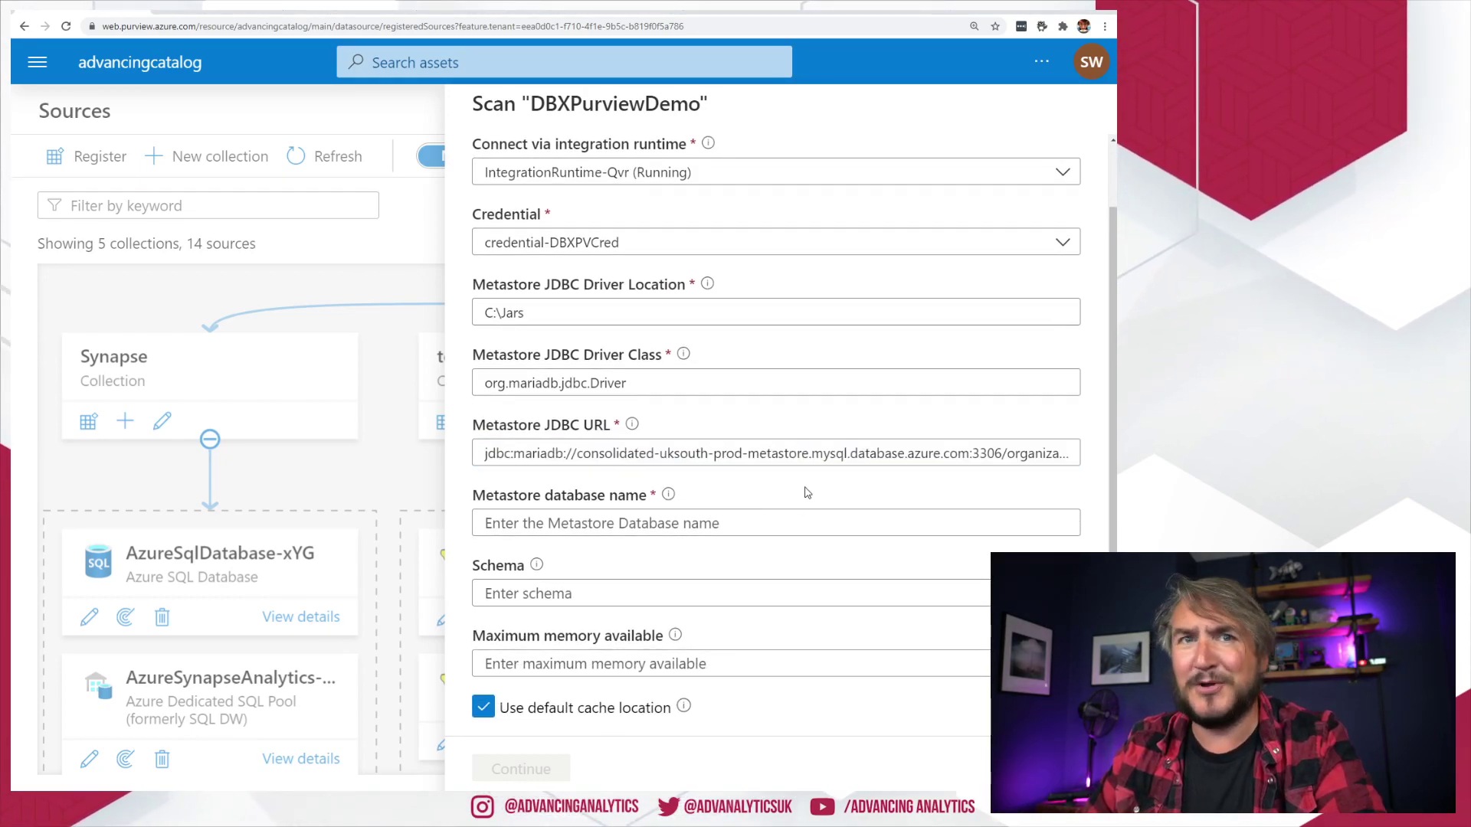
- Fill in the Metastore database name with the organization segment that follows port 3306 in the hive-site.xml ConnectionURL
left_click(660, 524)
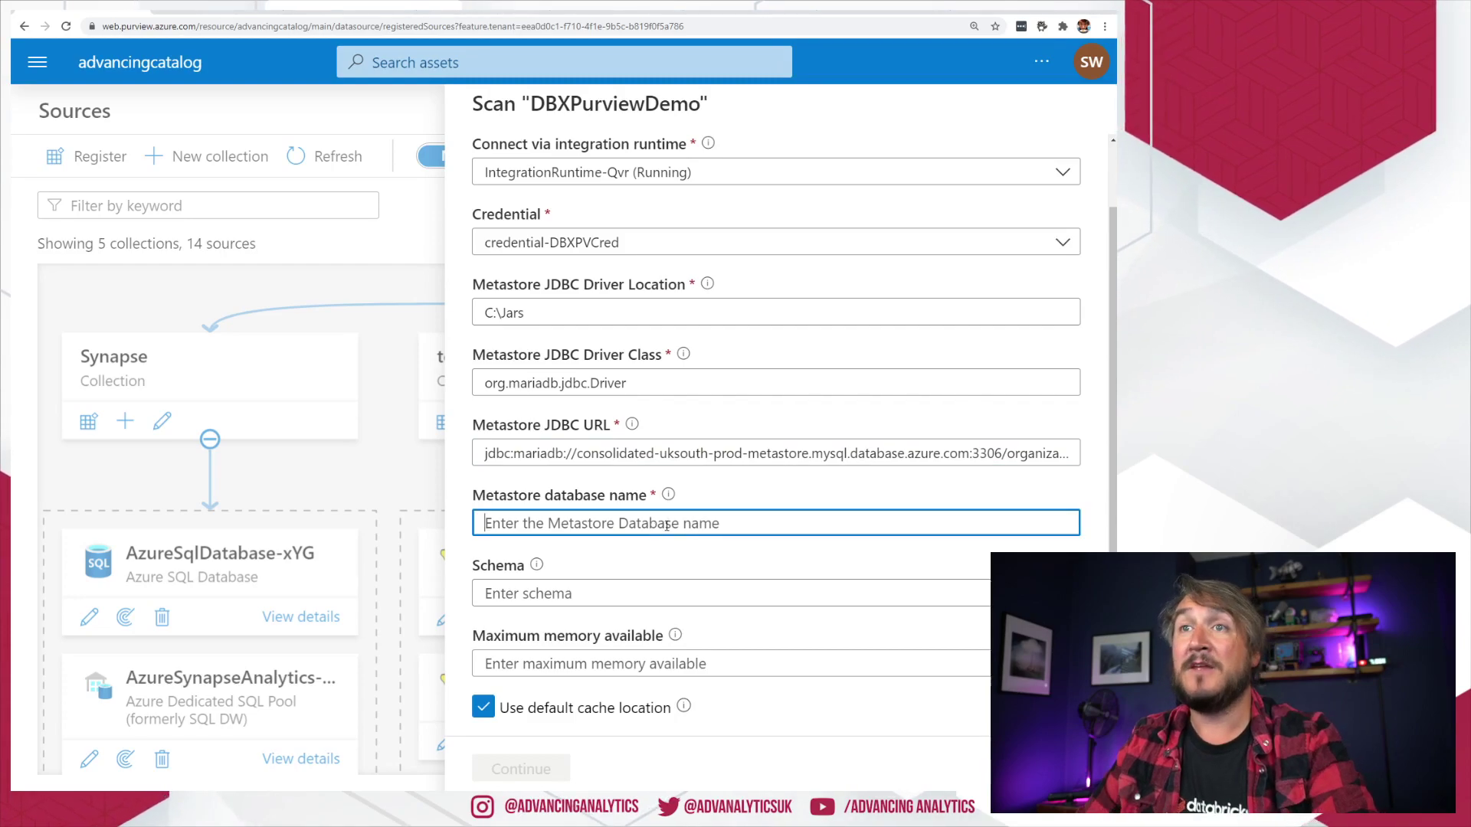
left_click(603, 10)
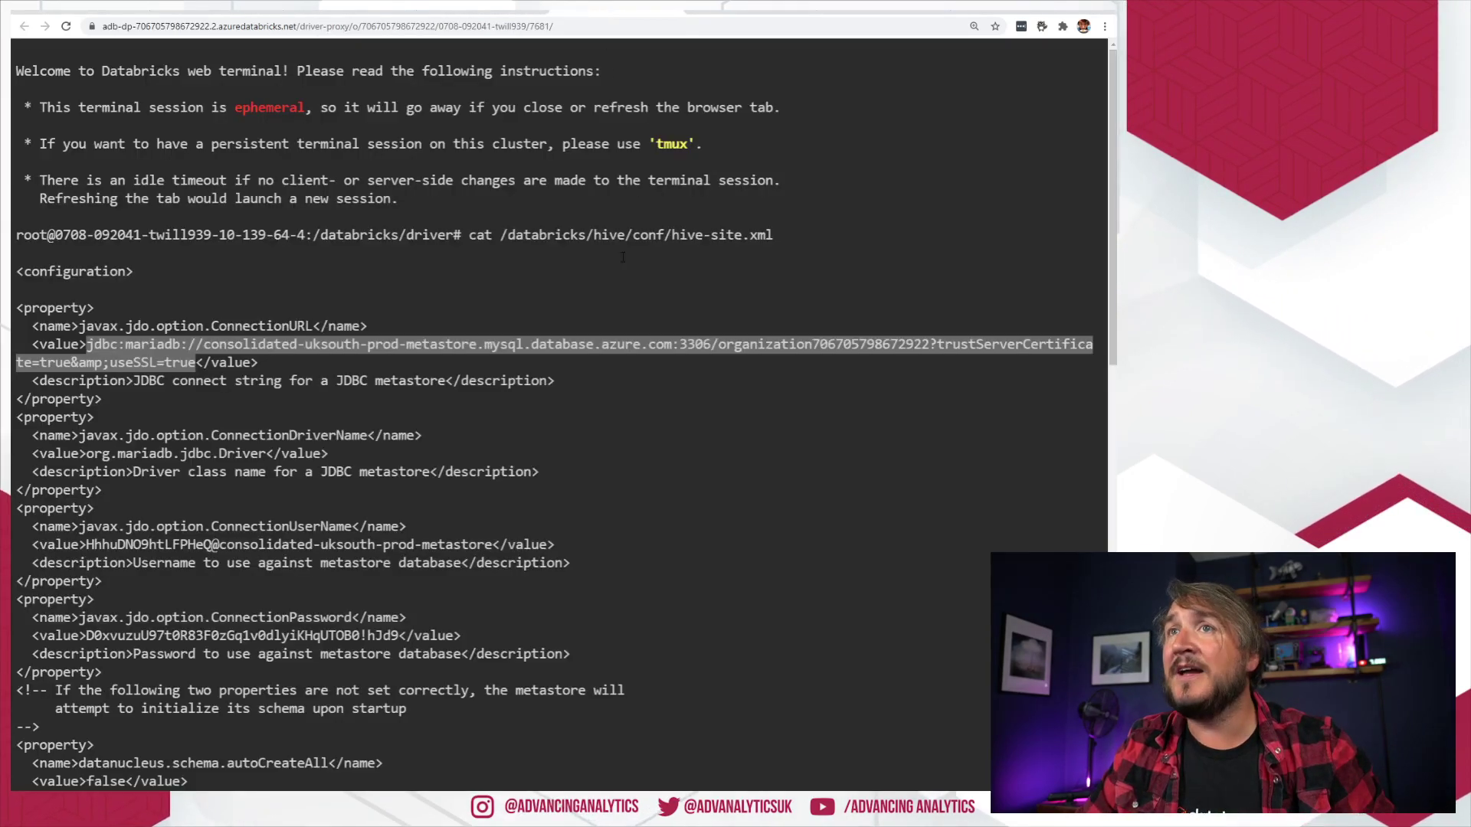
left_click_drag(719, 344, 930, 344)
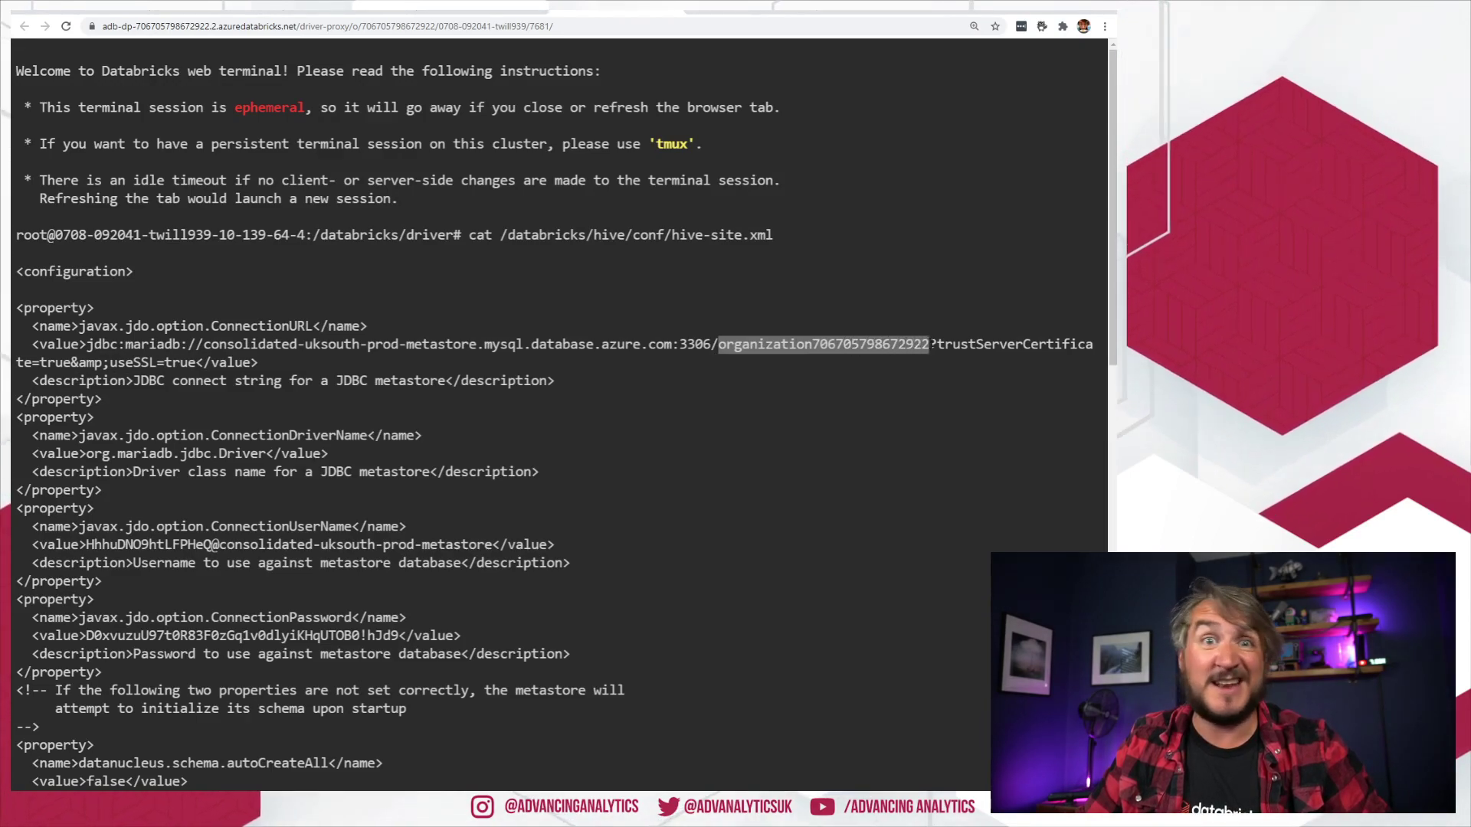
key("ctrl+c")
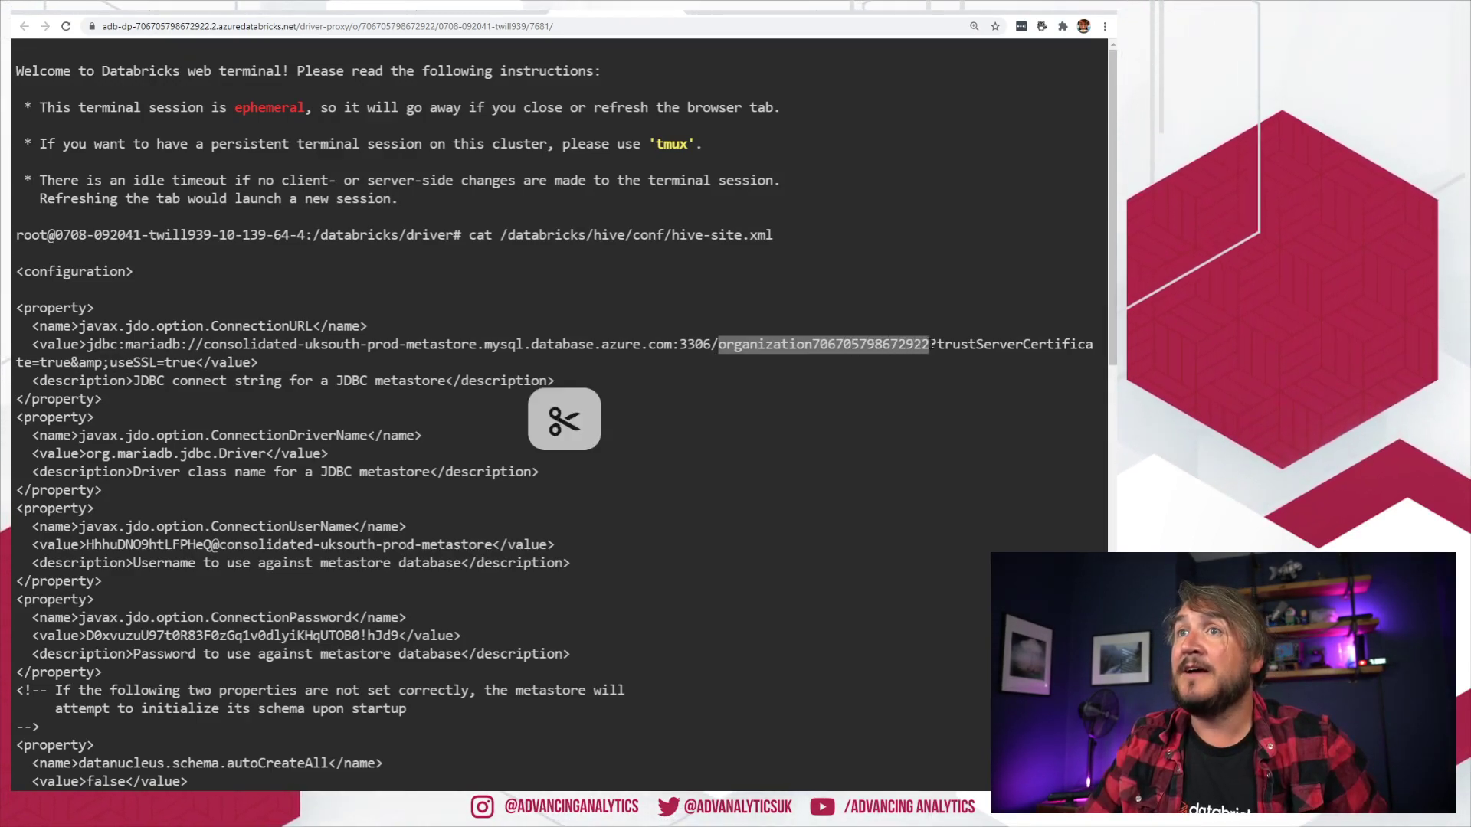
left_click(86, 11)
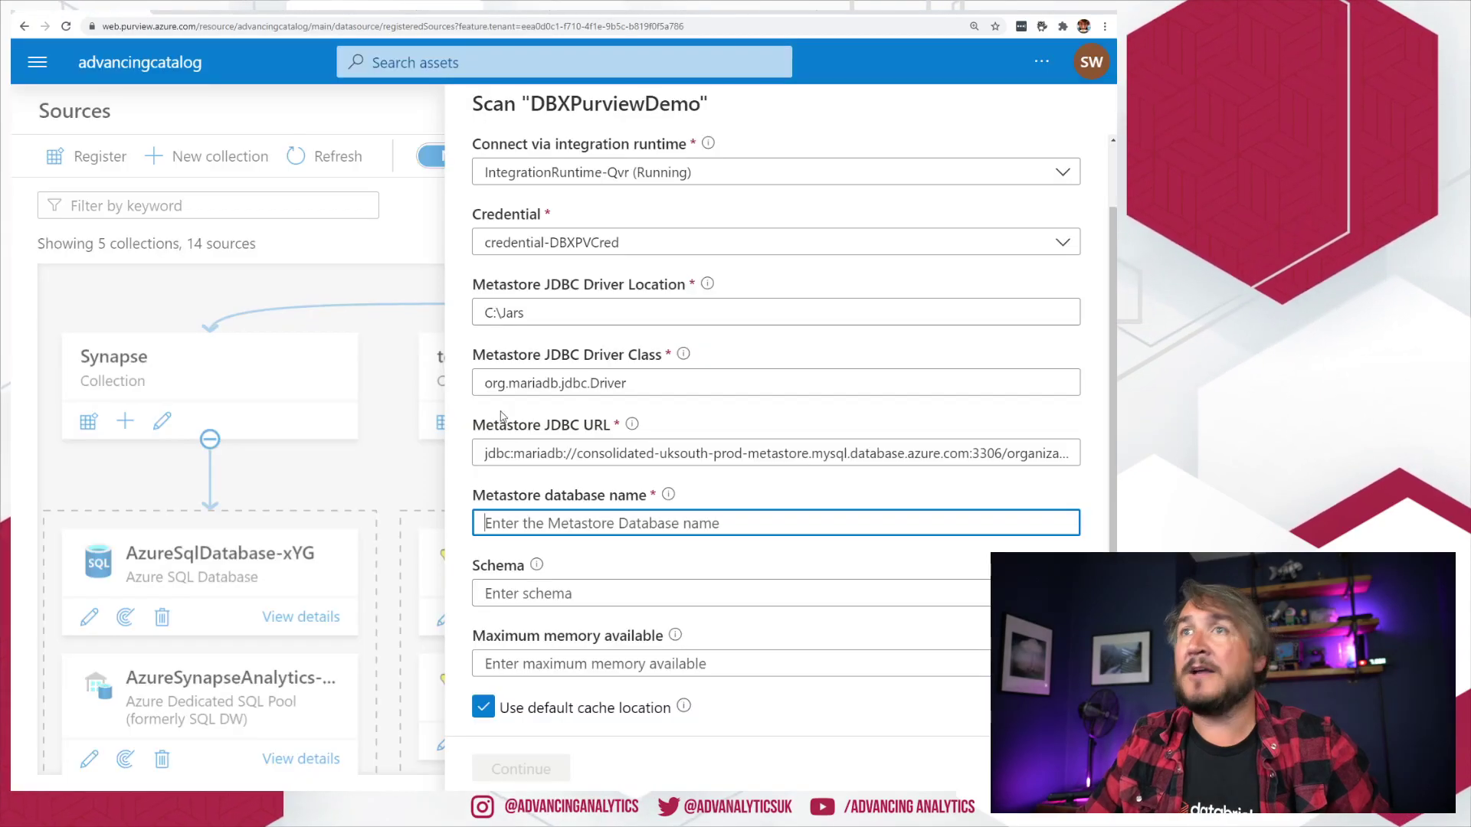
key("ctrl+v")
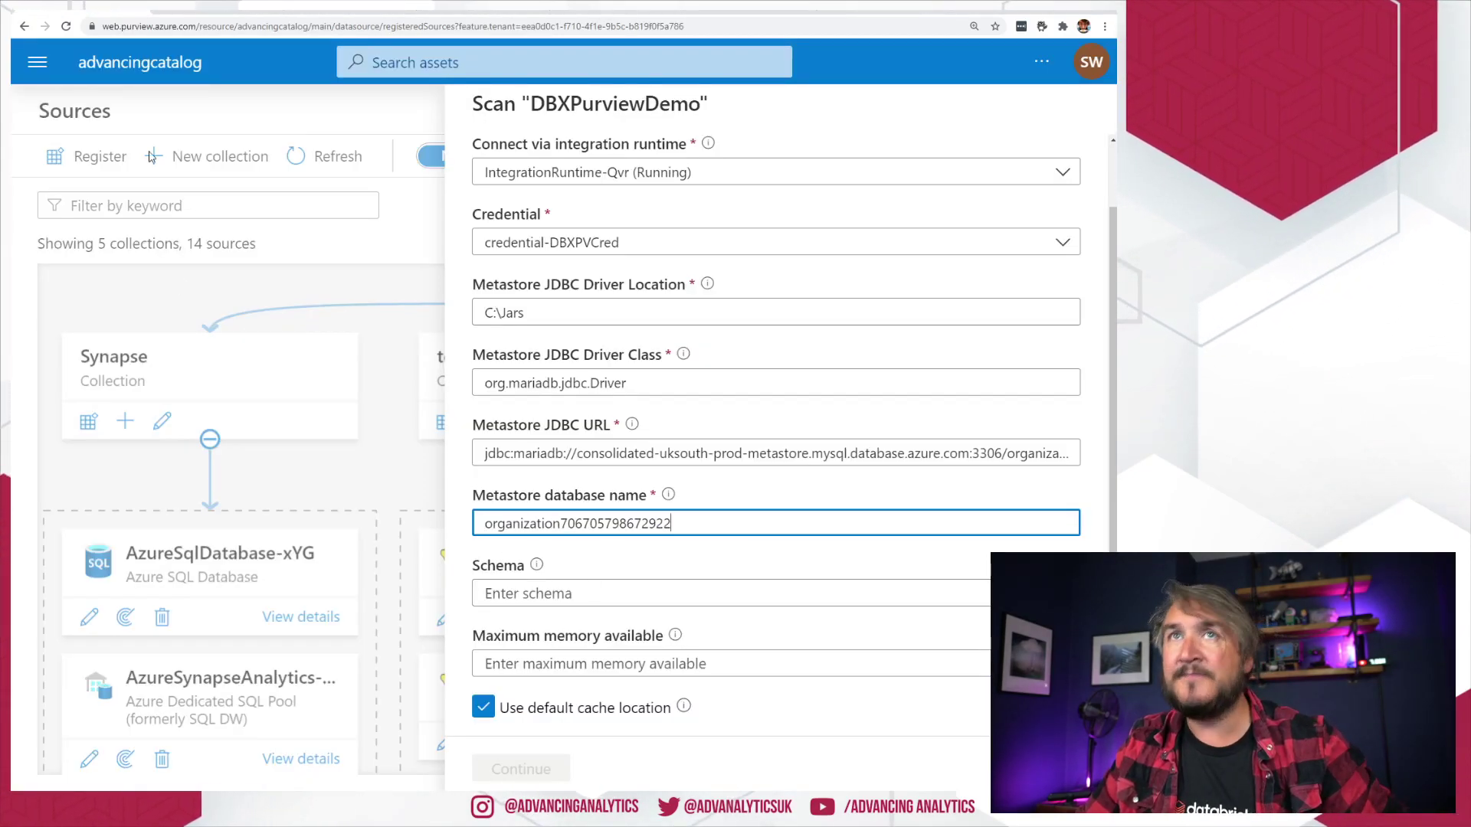
- Switch to the Microsoft Hive Metastore documentation and read the JDBC driver and URL instructions, including how to append the SSL certificate path
left_click(190, 15)
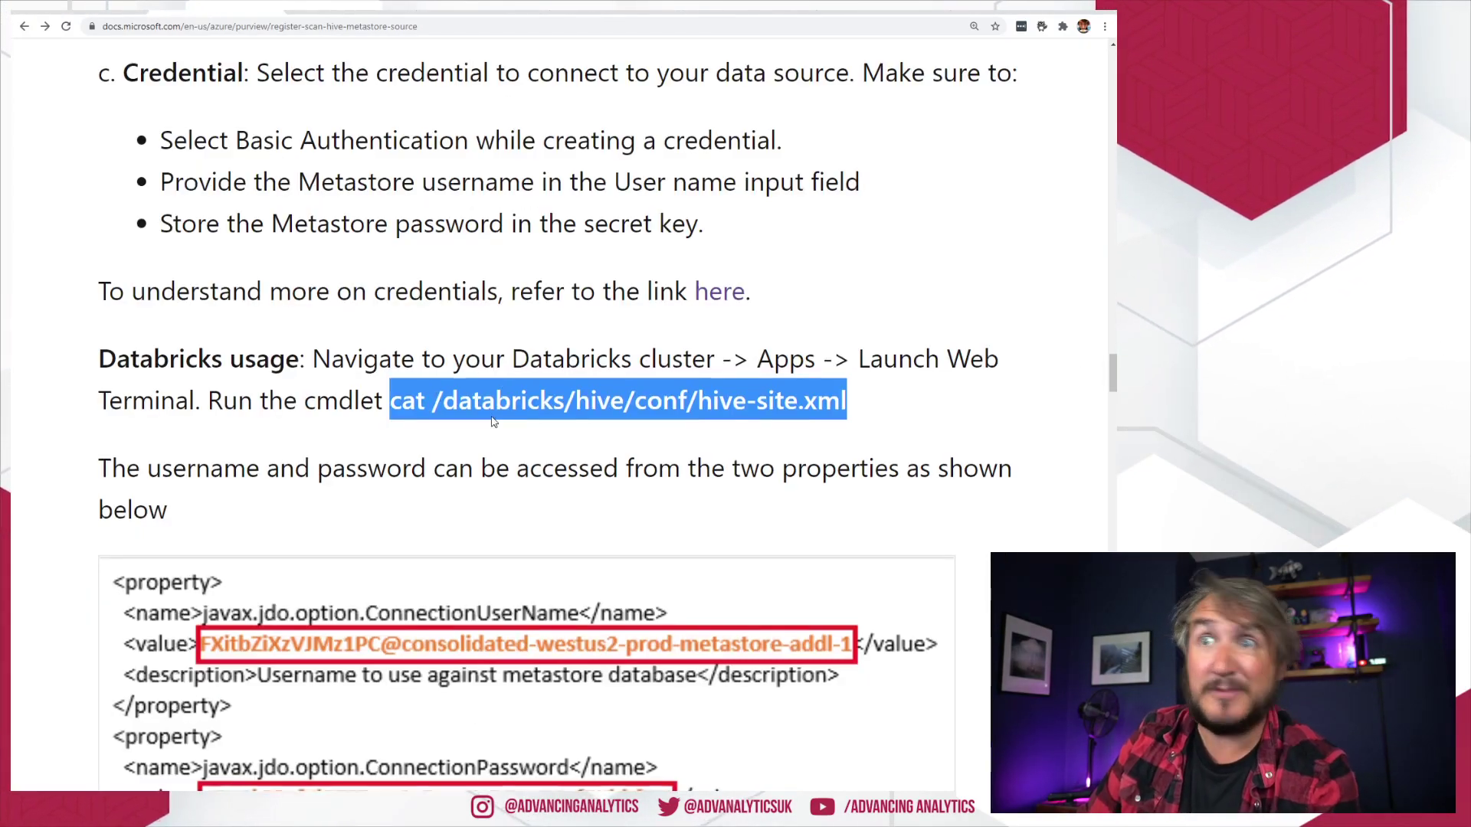
scroll(492, 415, "down", 3)
scroll(481, 285, "down", 2)
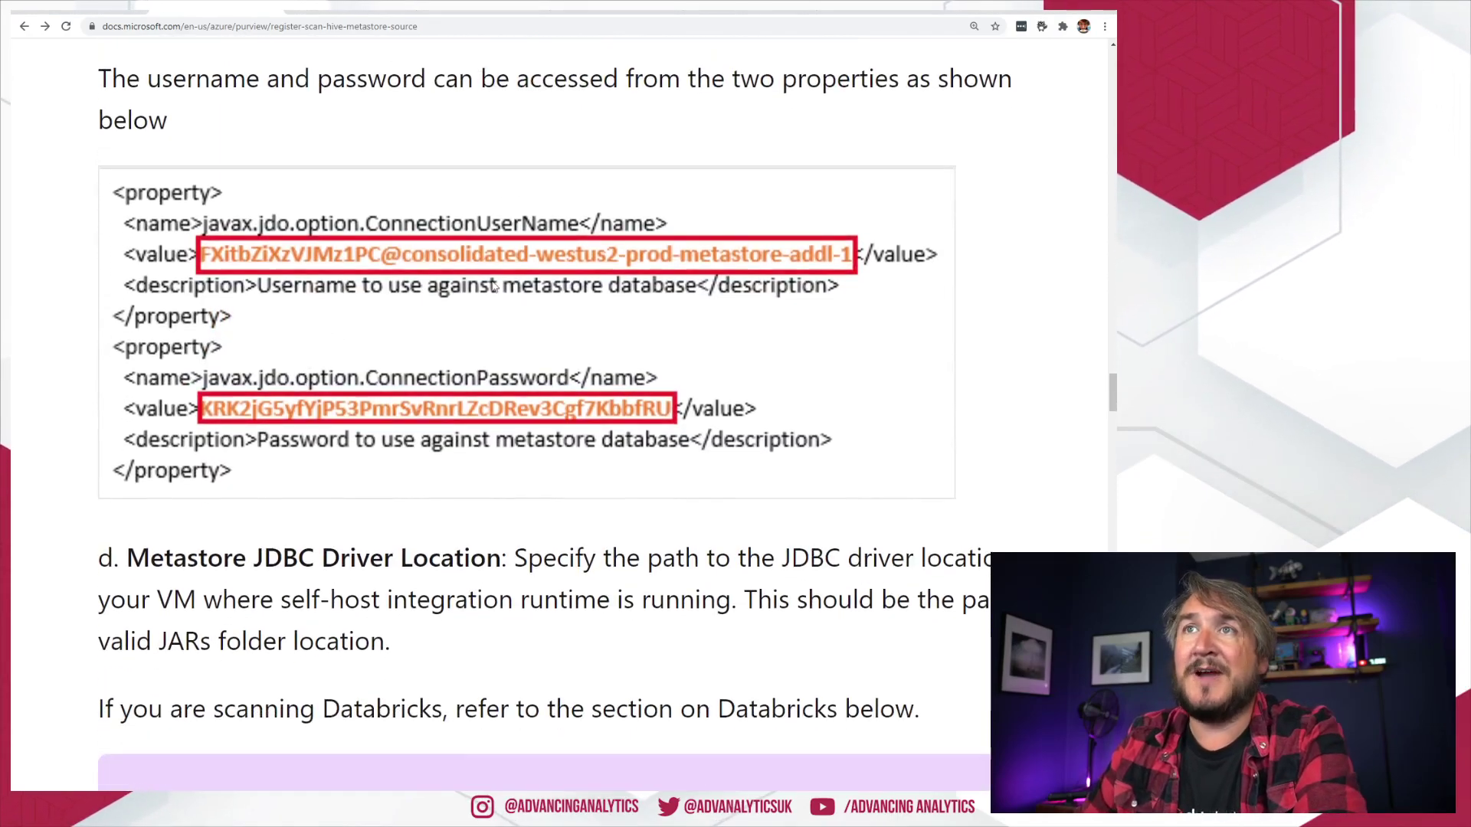
scroll(564, 383, "down", 6)
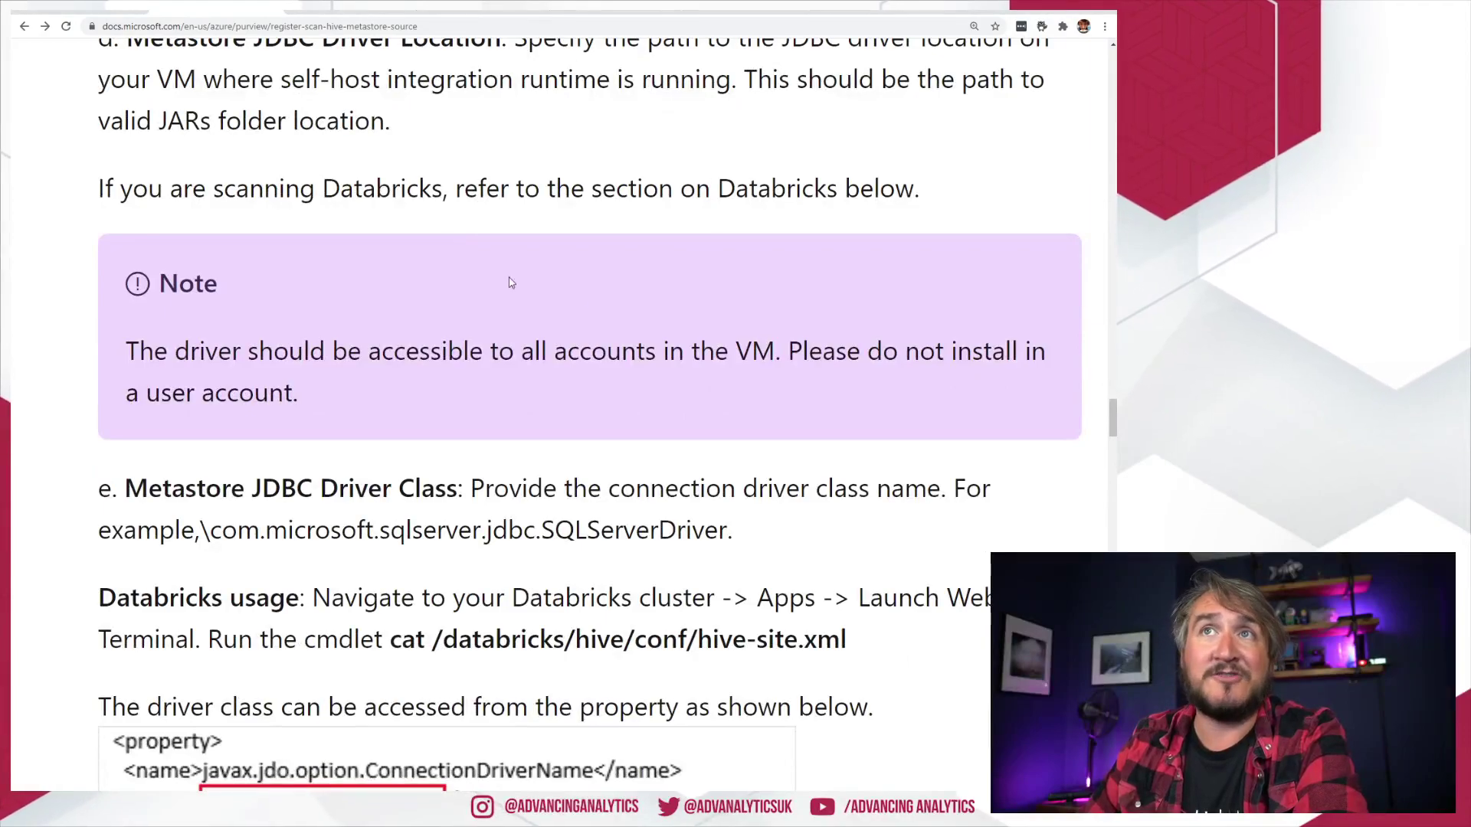
scroll(763, 217, "down", 6)
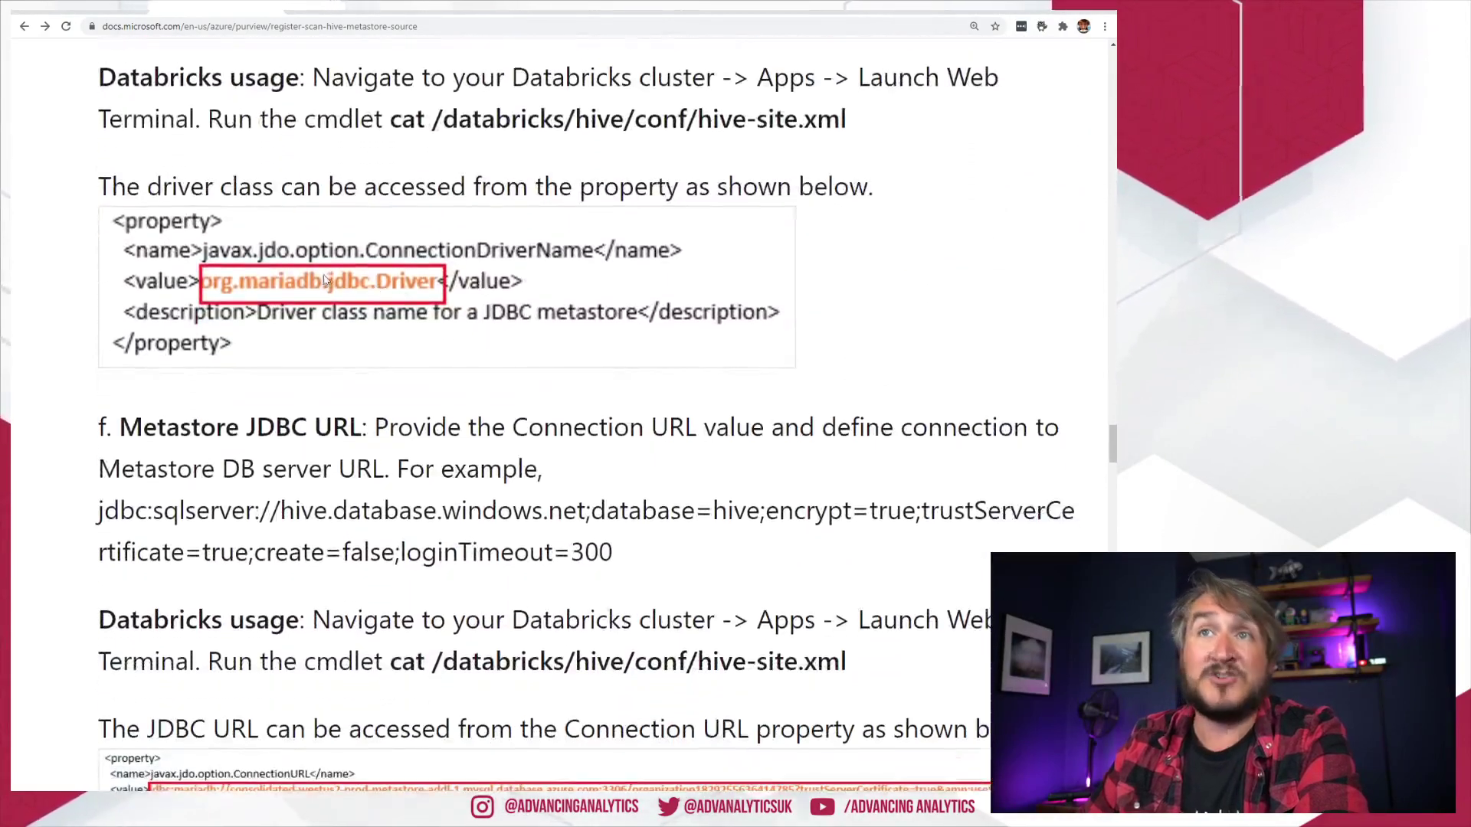
scroll(520, 296, "down", 3)
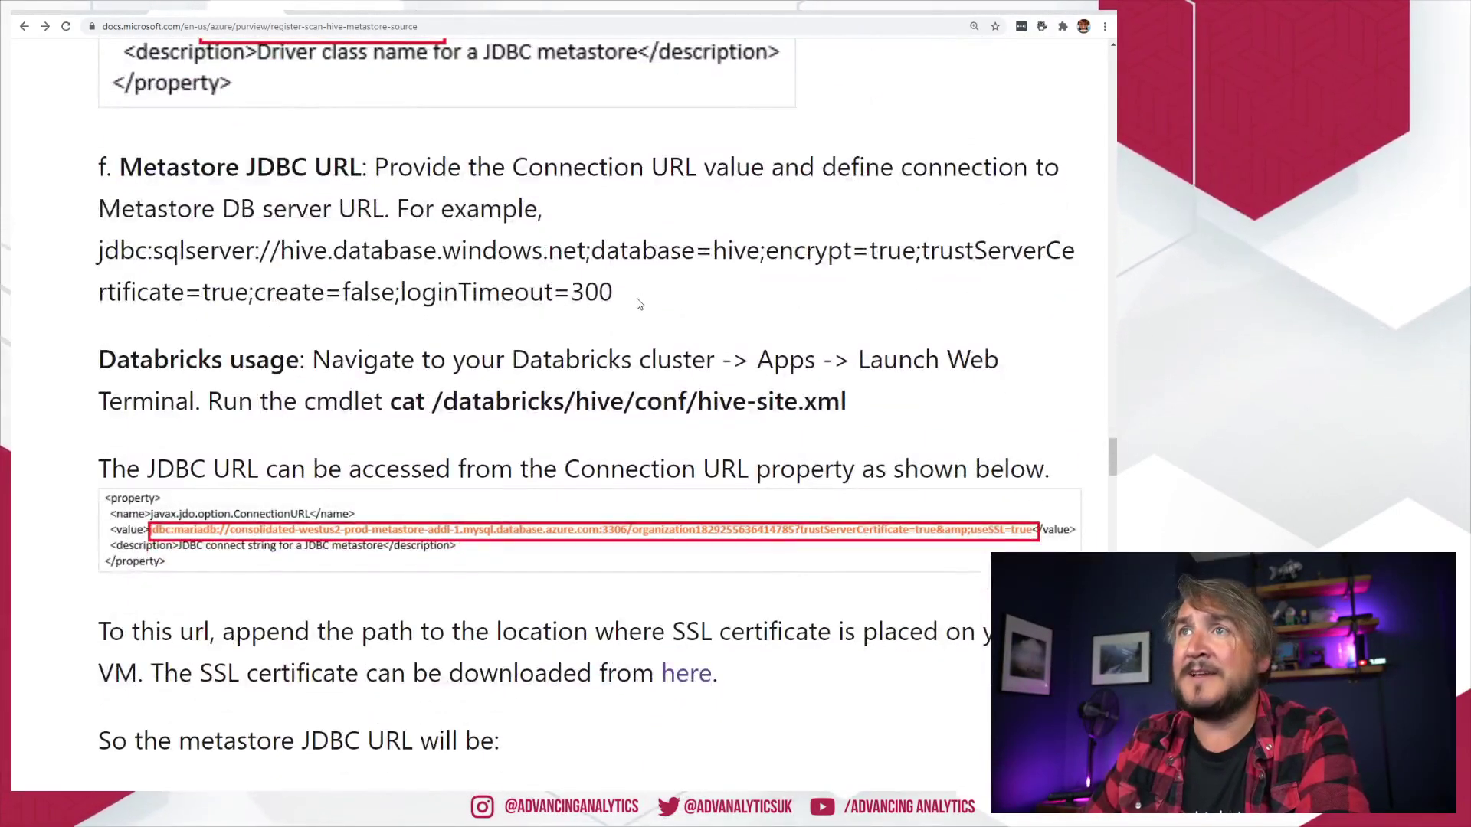
scroll(653, 292, "down", 2)
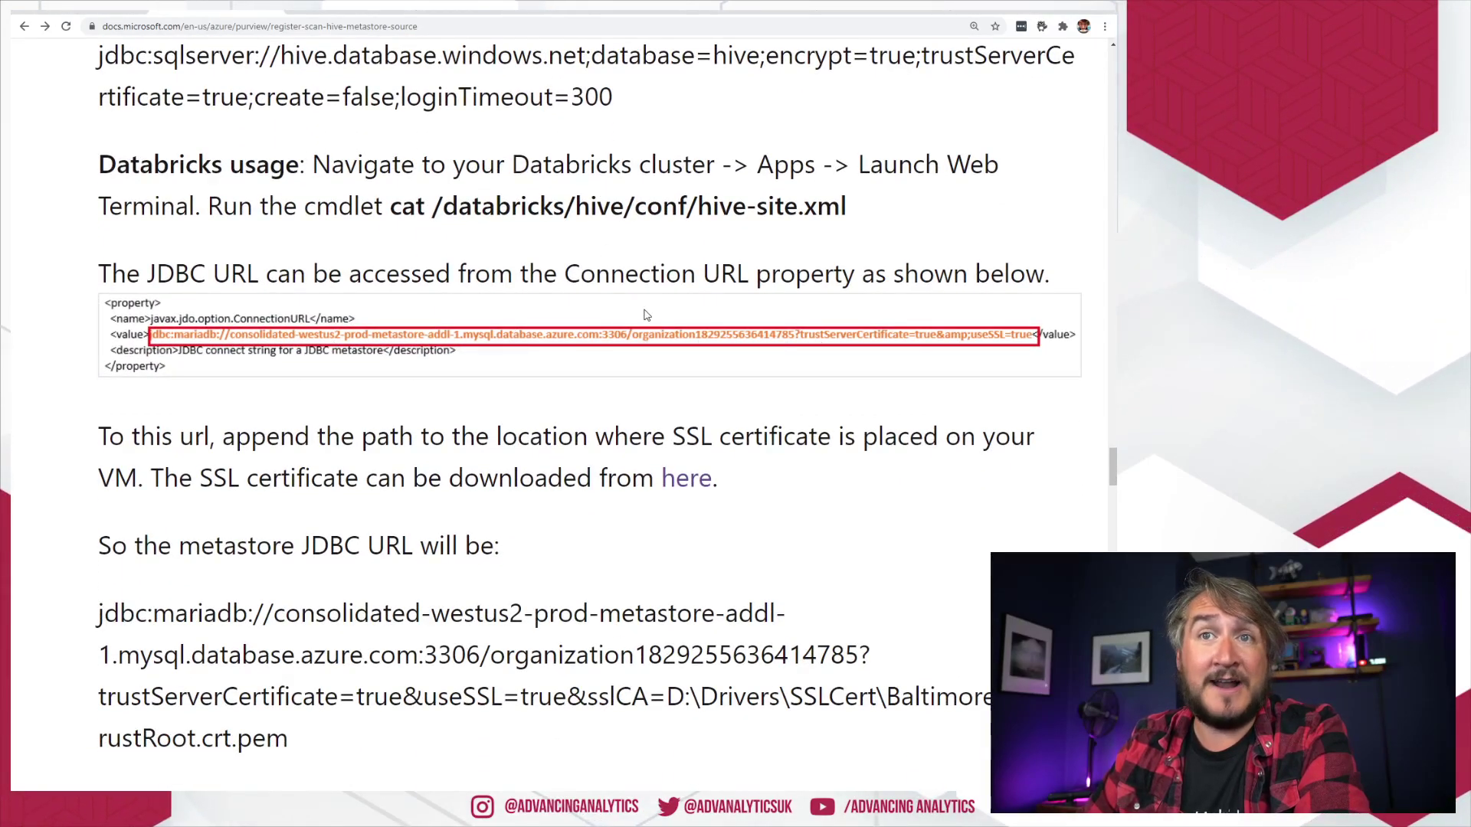
scroll(420, 386, "down", 2)
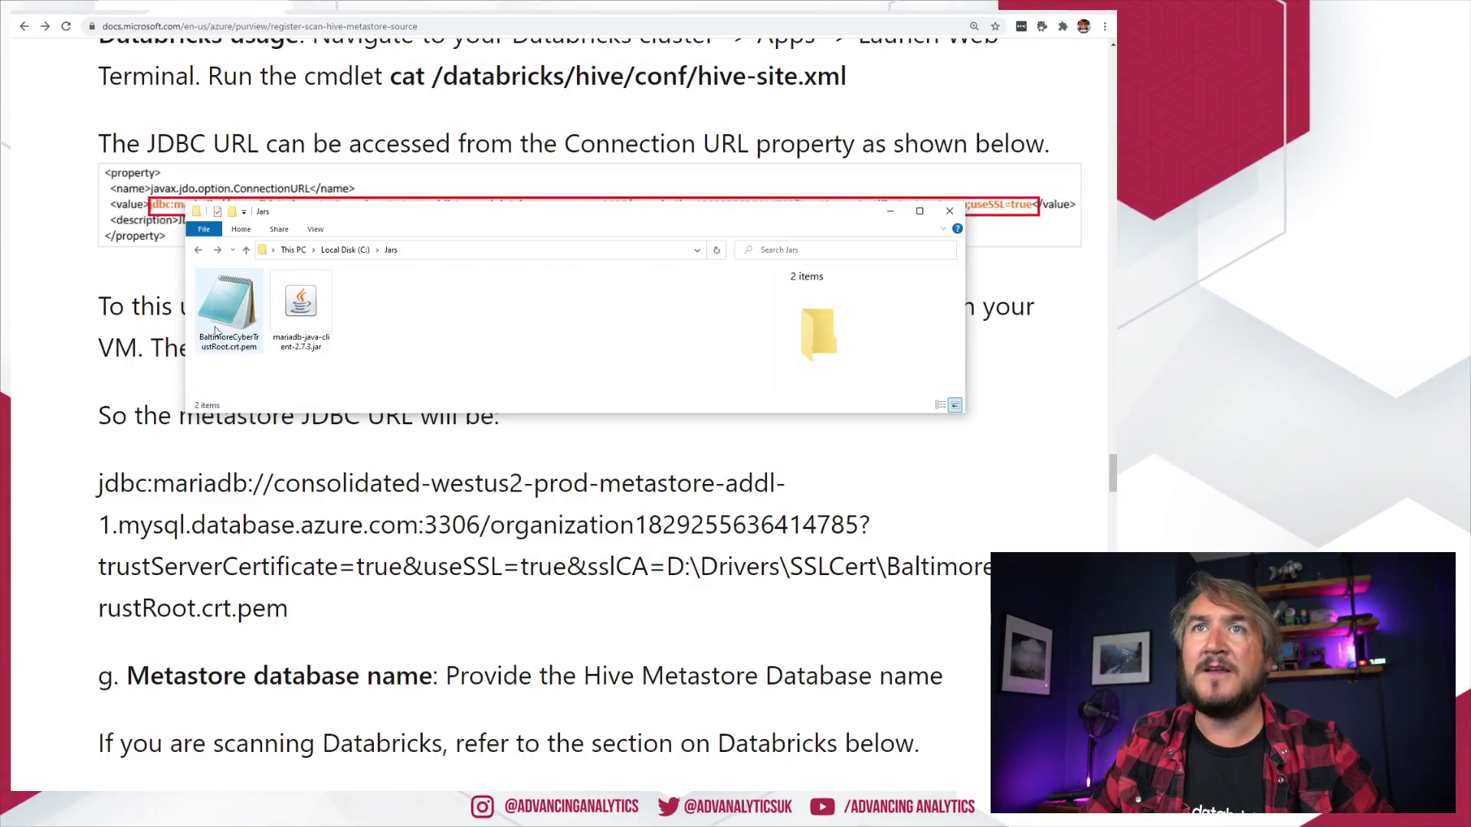
- Check the BaltimoreCyberTrustRoot.crt.pem certificate in the C: drive's Jars folder against the documentation's sslCA path, and return to the Databricks terminal
left_click(230, 341)
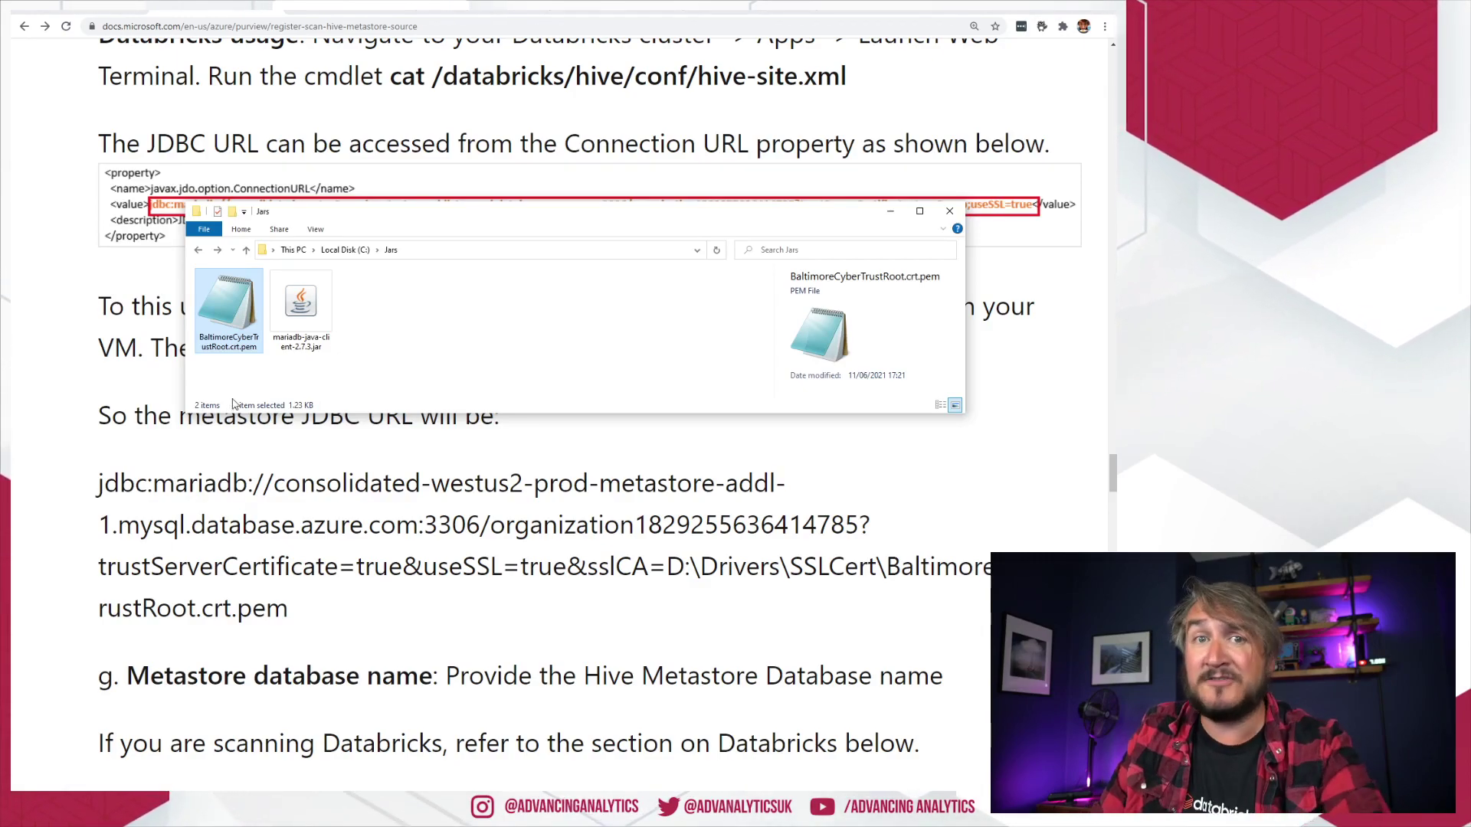
left_click(371, 381)
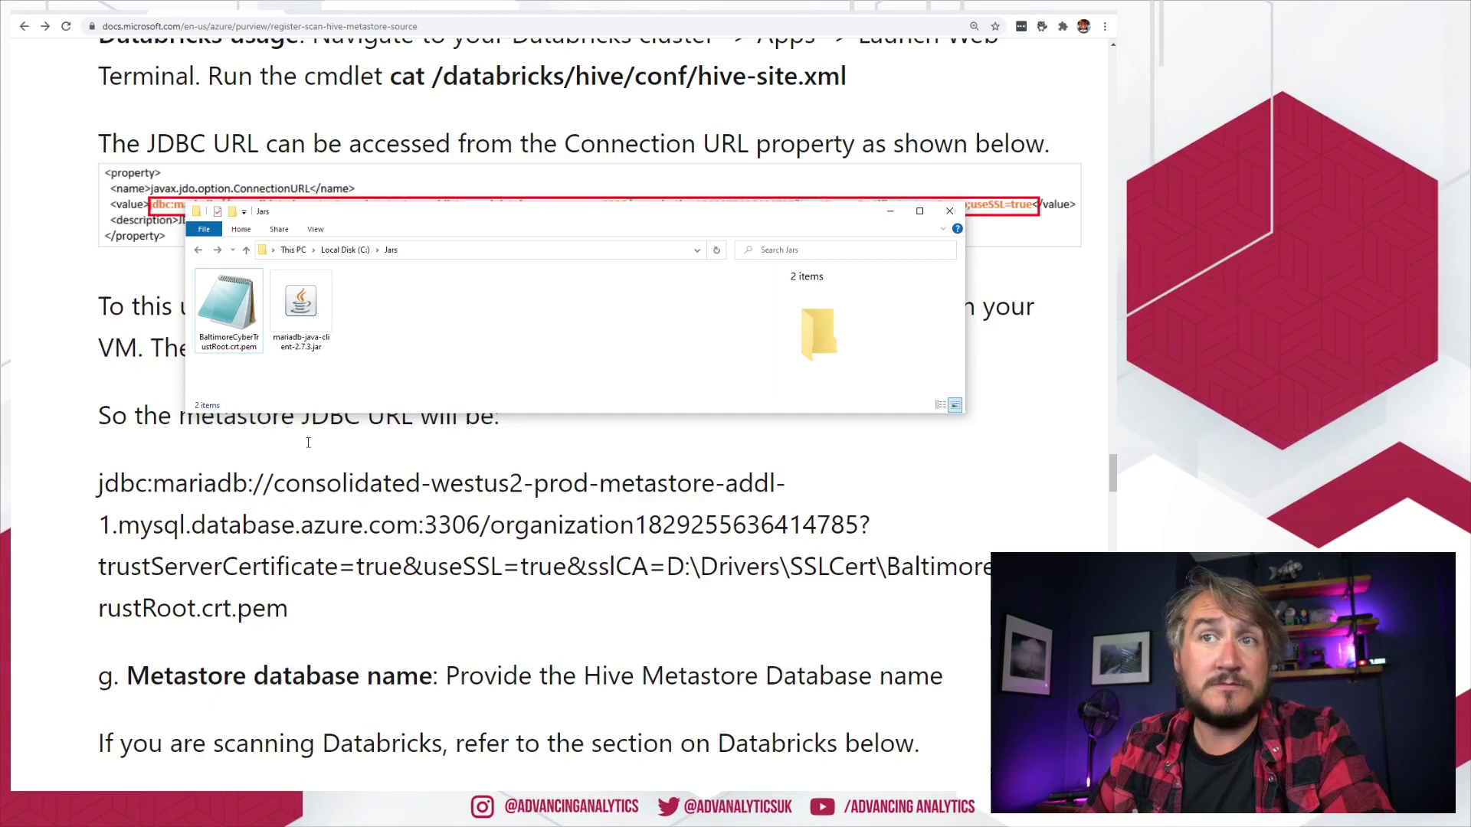
left_click(520, 592)
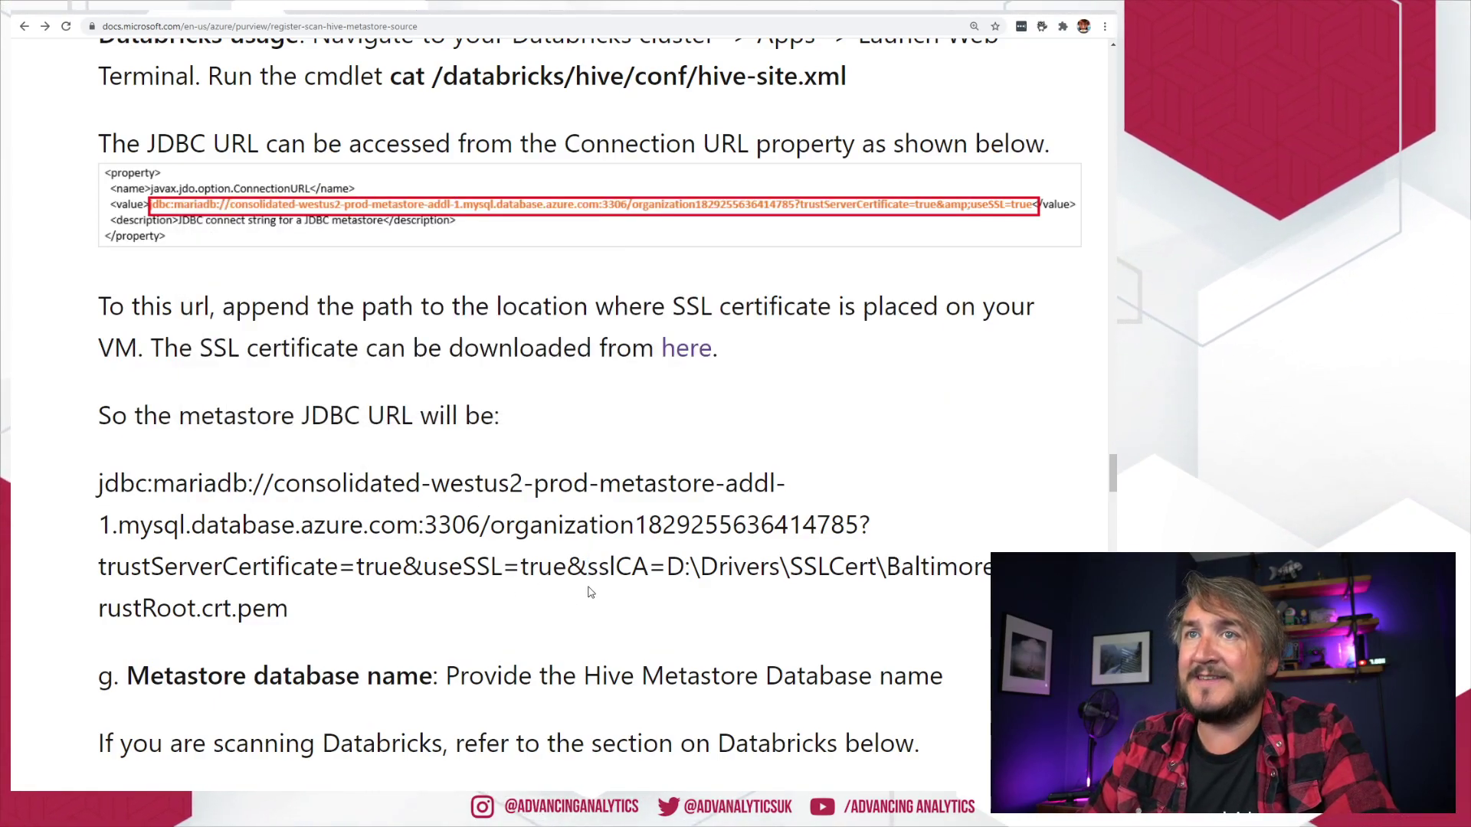
left_click_drag(589, 586, 585, 594)
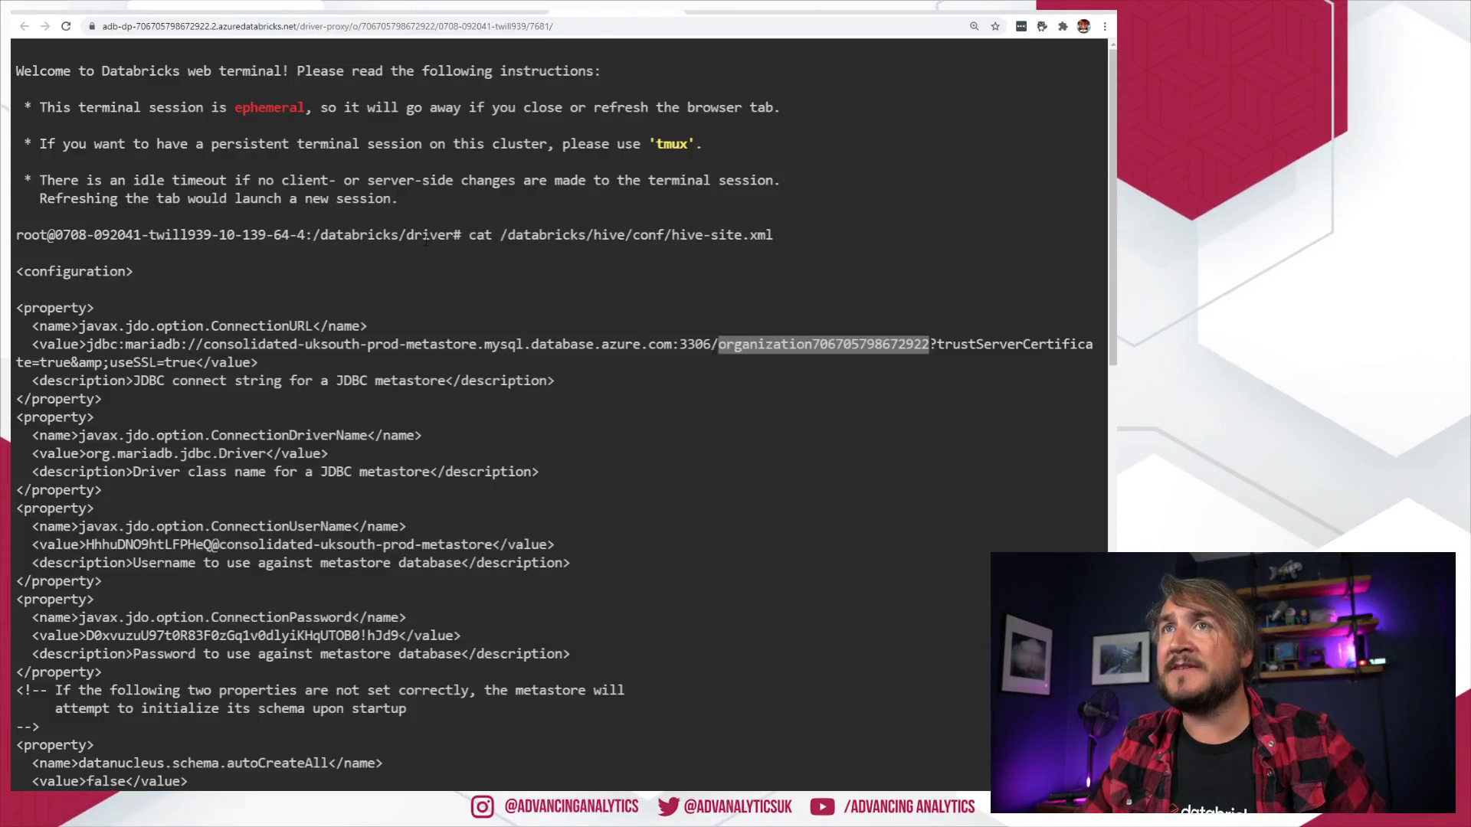
- Copy the full ConnectionURL value from hive-site.xml in the Databricks terminal into a blank Notepad file
left_click_drag(196, 363, 110, 346)
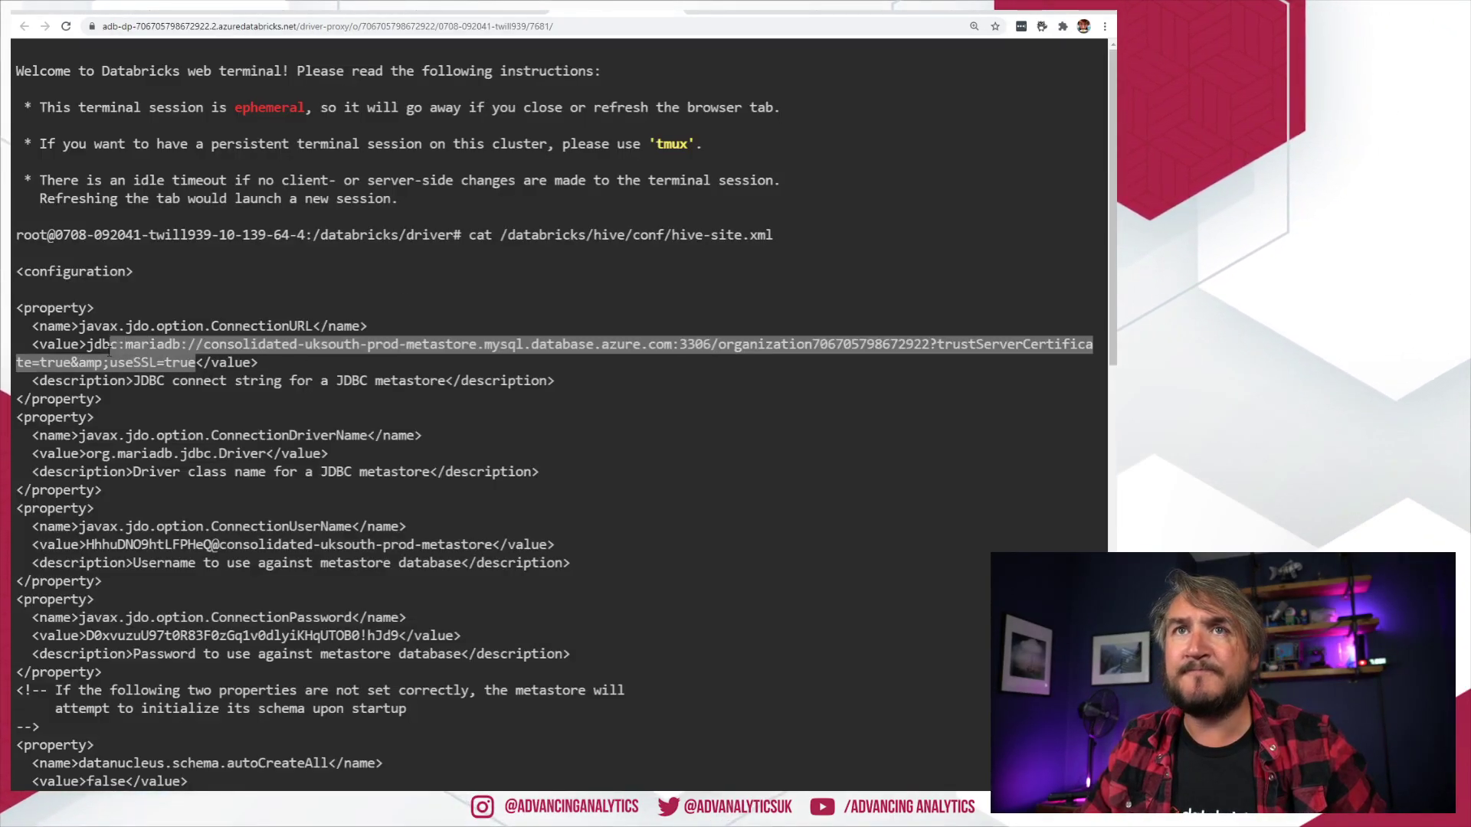
key("ctrl+c")
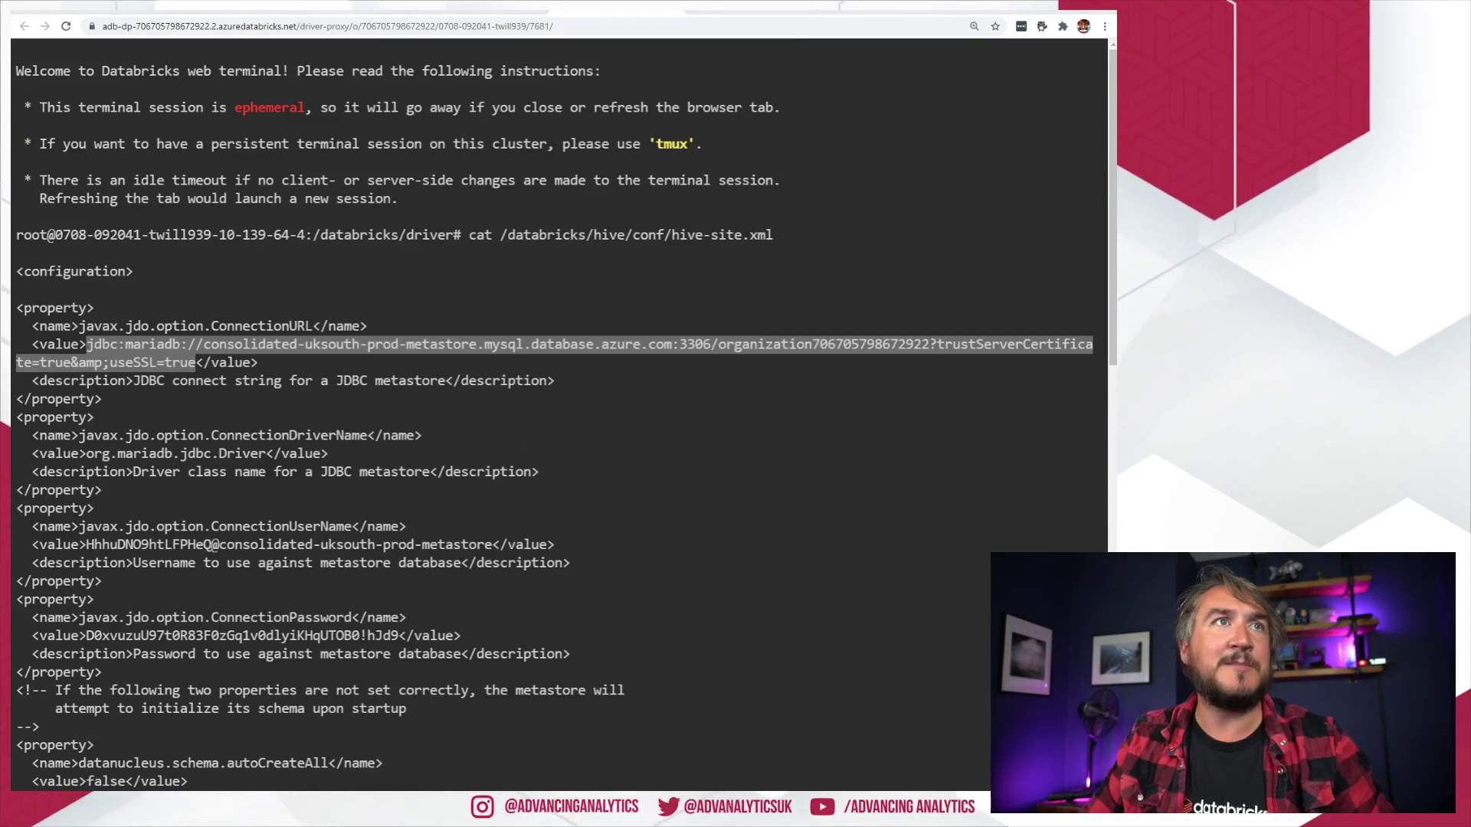
left_click_drag(1111, 429, 445, 134)
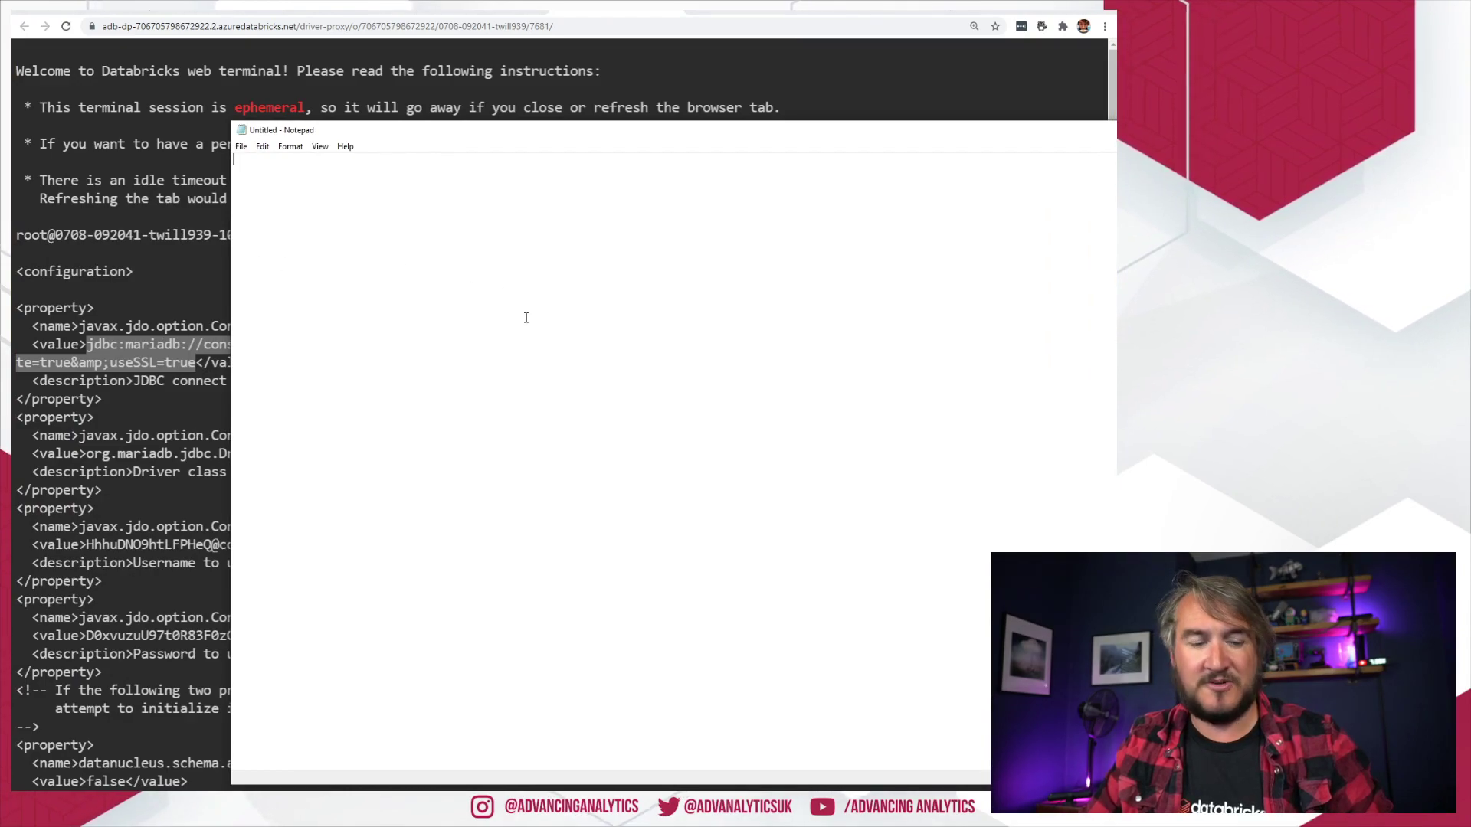
key("ctrl+v")
left_click_drag(1116, 785, 1020, 342)
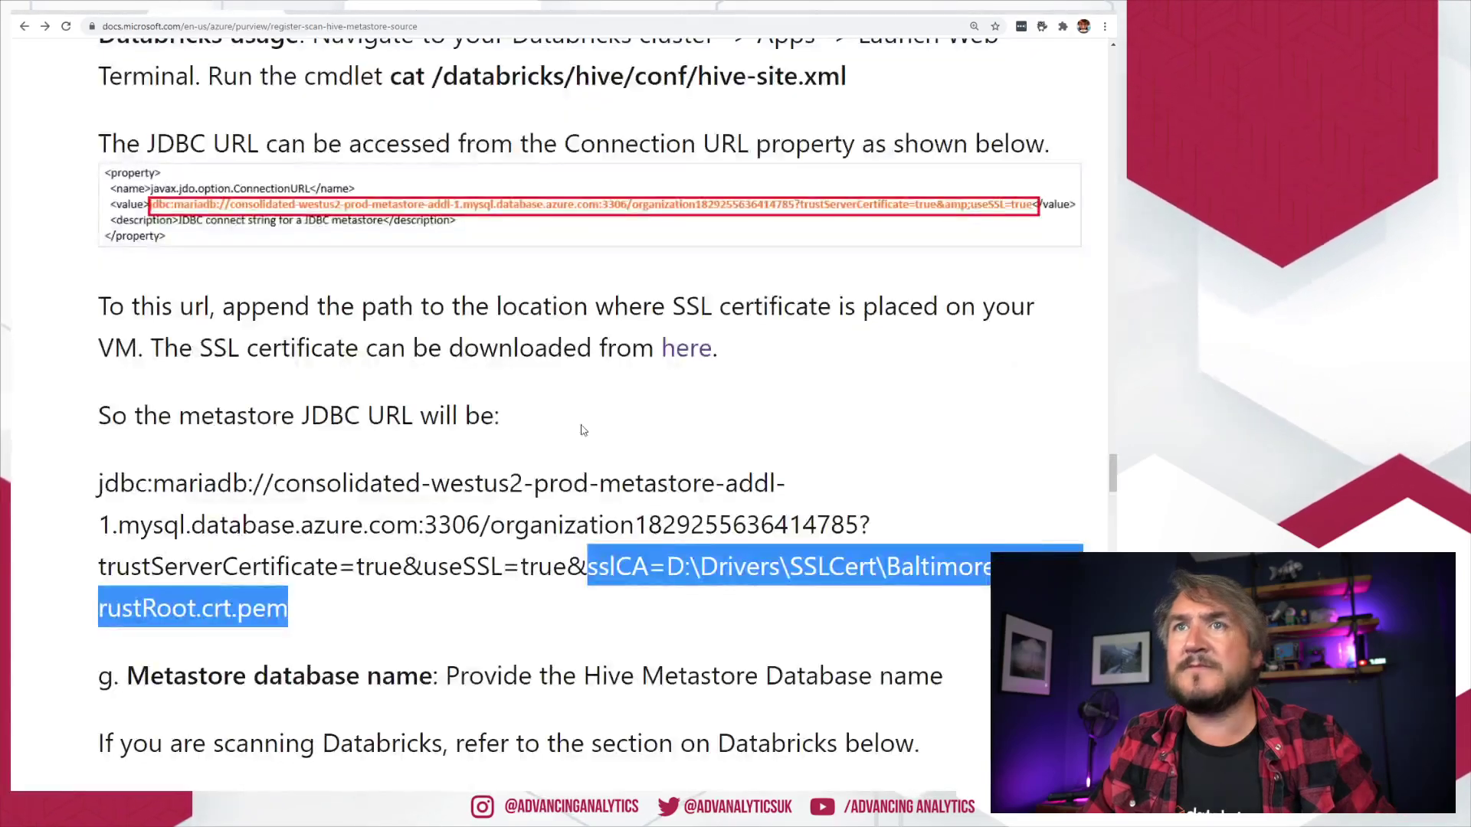
- Append the documentation's &sslCA=D:\Drivers\SSLCert\BaltimoreCyberTrustRoot.crt.pem suffix to the JDBC URL in Notepad
left_click(452, 596)
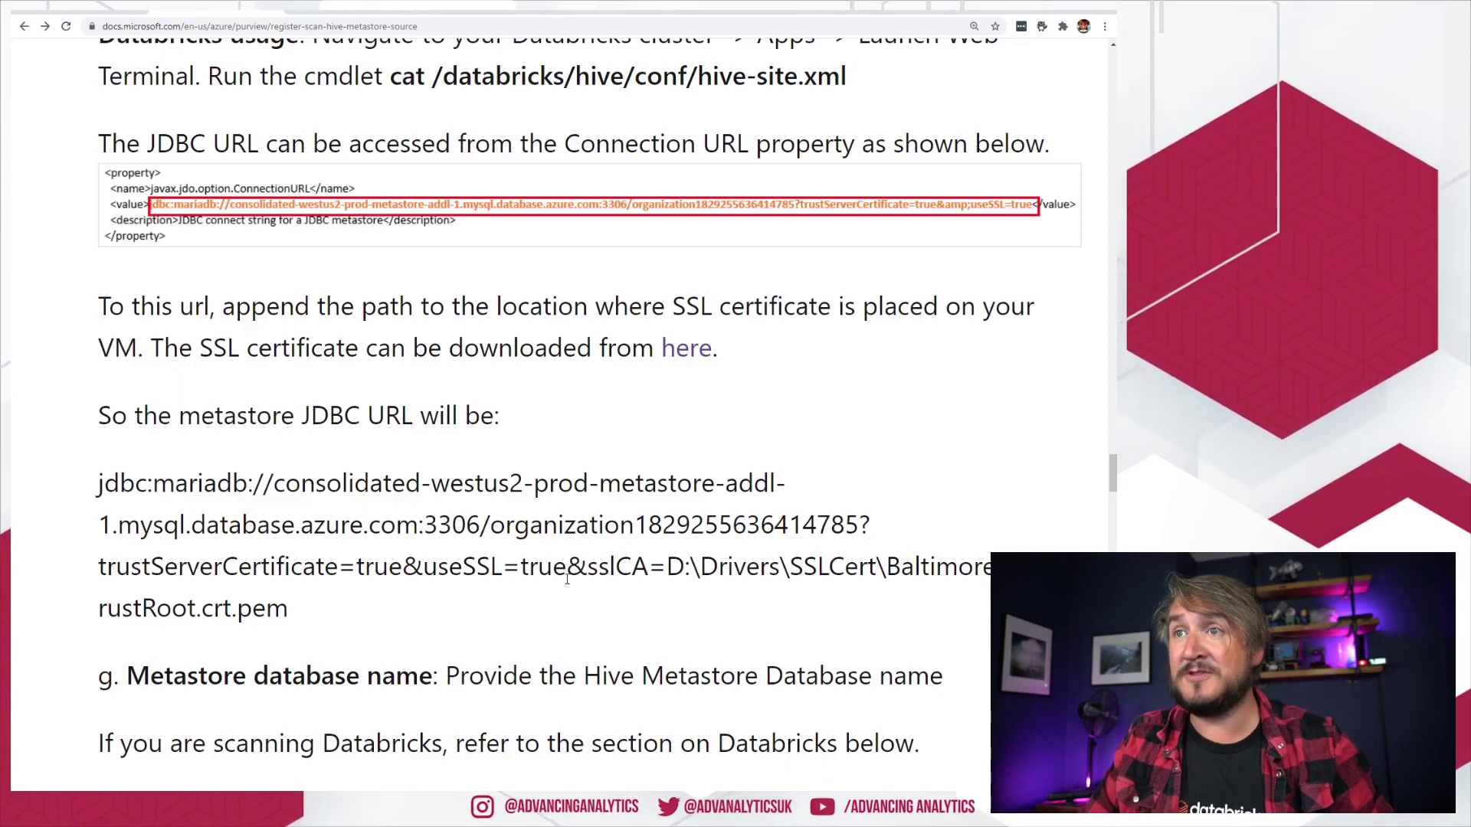
left_click_drag(567, 579, 562, 597)
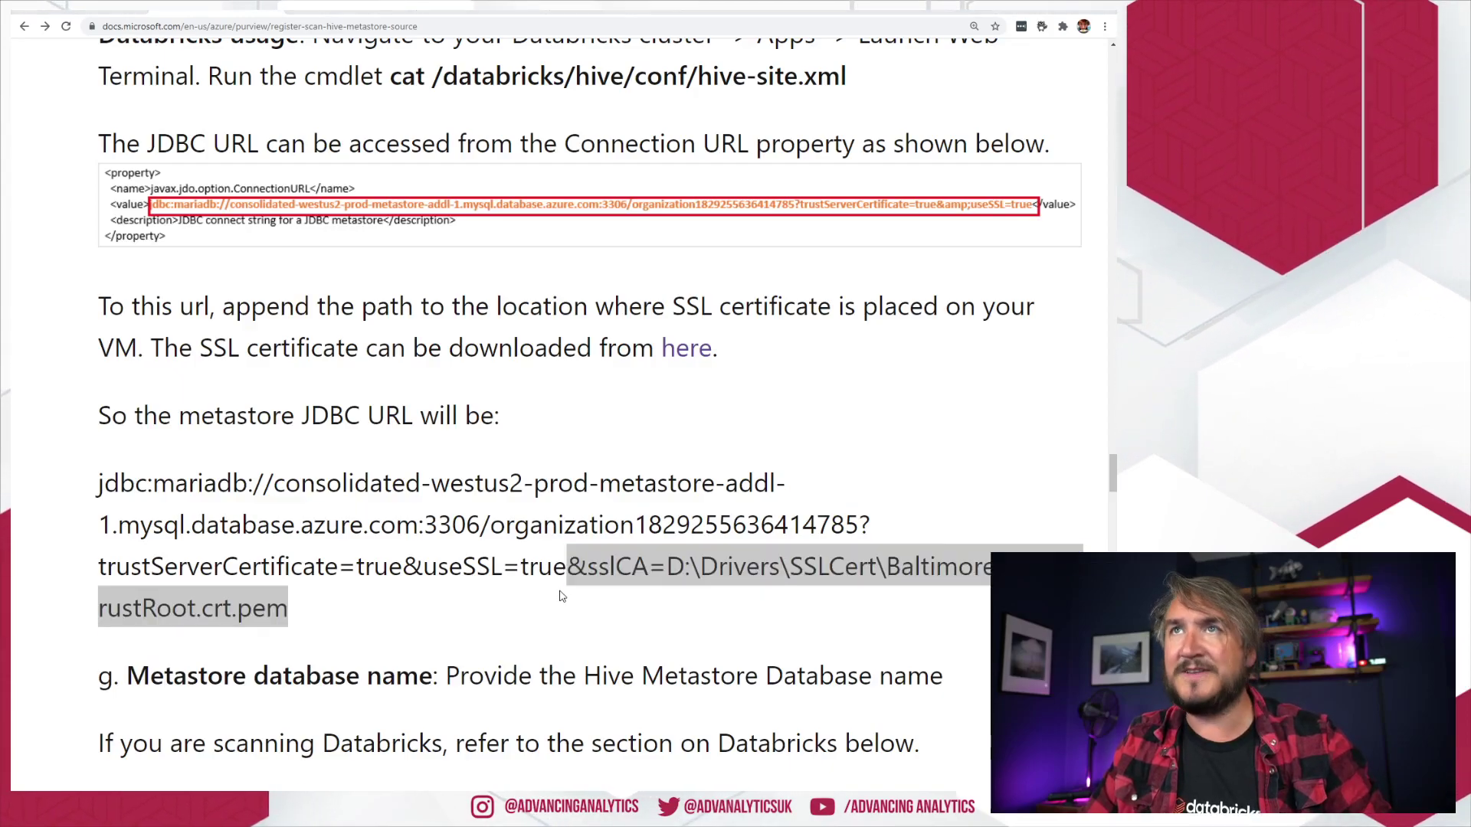
key("alt+Tab")
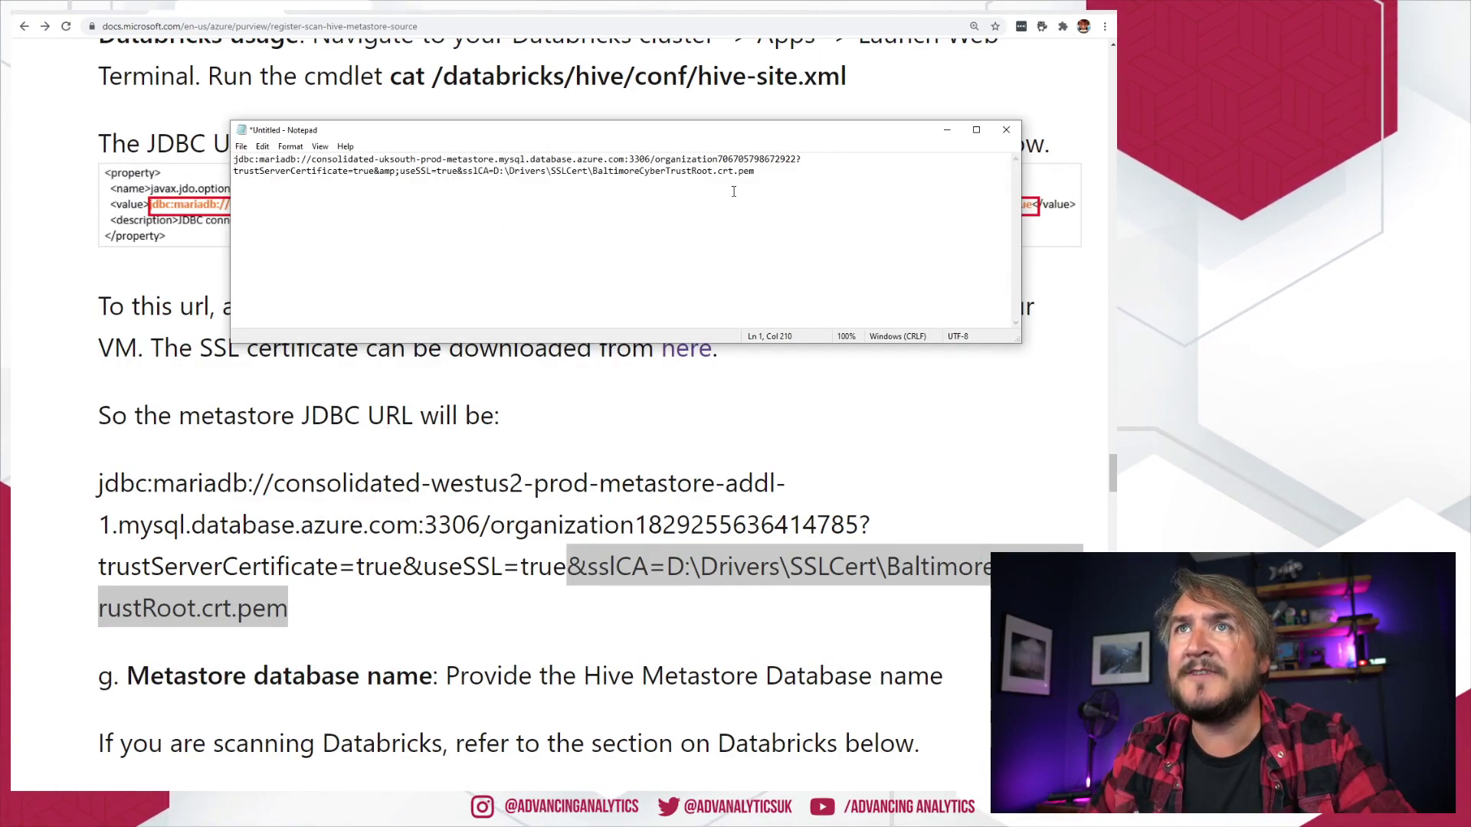
- Change the sslCA path in the Notepad URL to C:\Jars\BaltimoreCyberTrustRoot.crt.pem, taking the folder path from File Explorer
left_click(629, 173)
left_click_drag(589, 172, 449, 171)
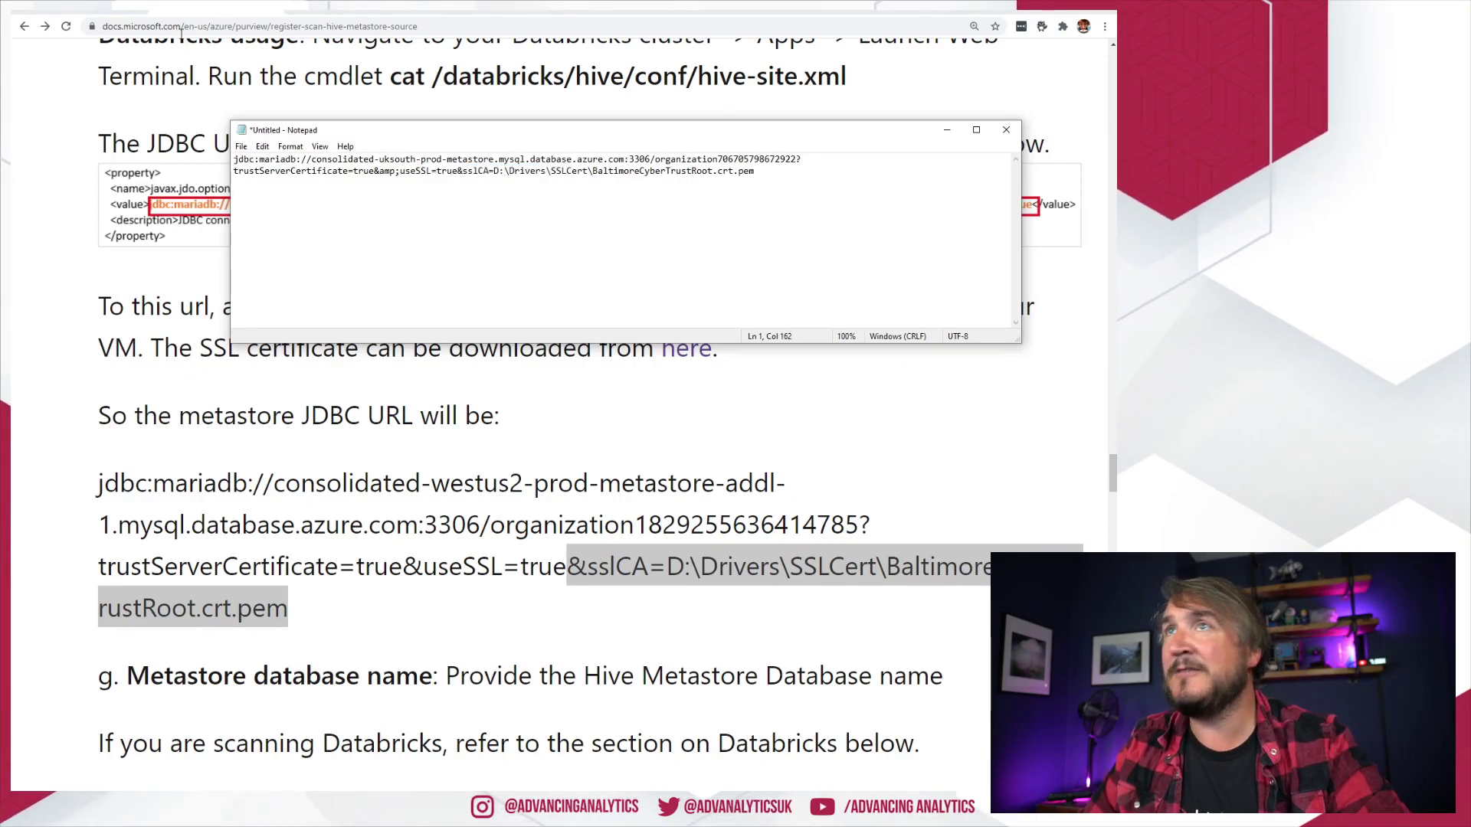
key("alt+Tab")
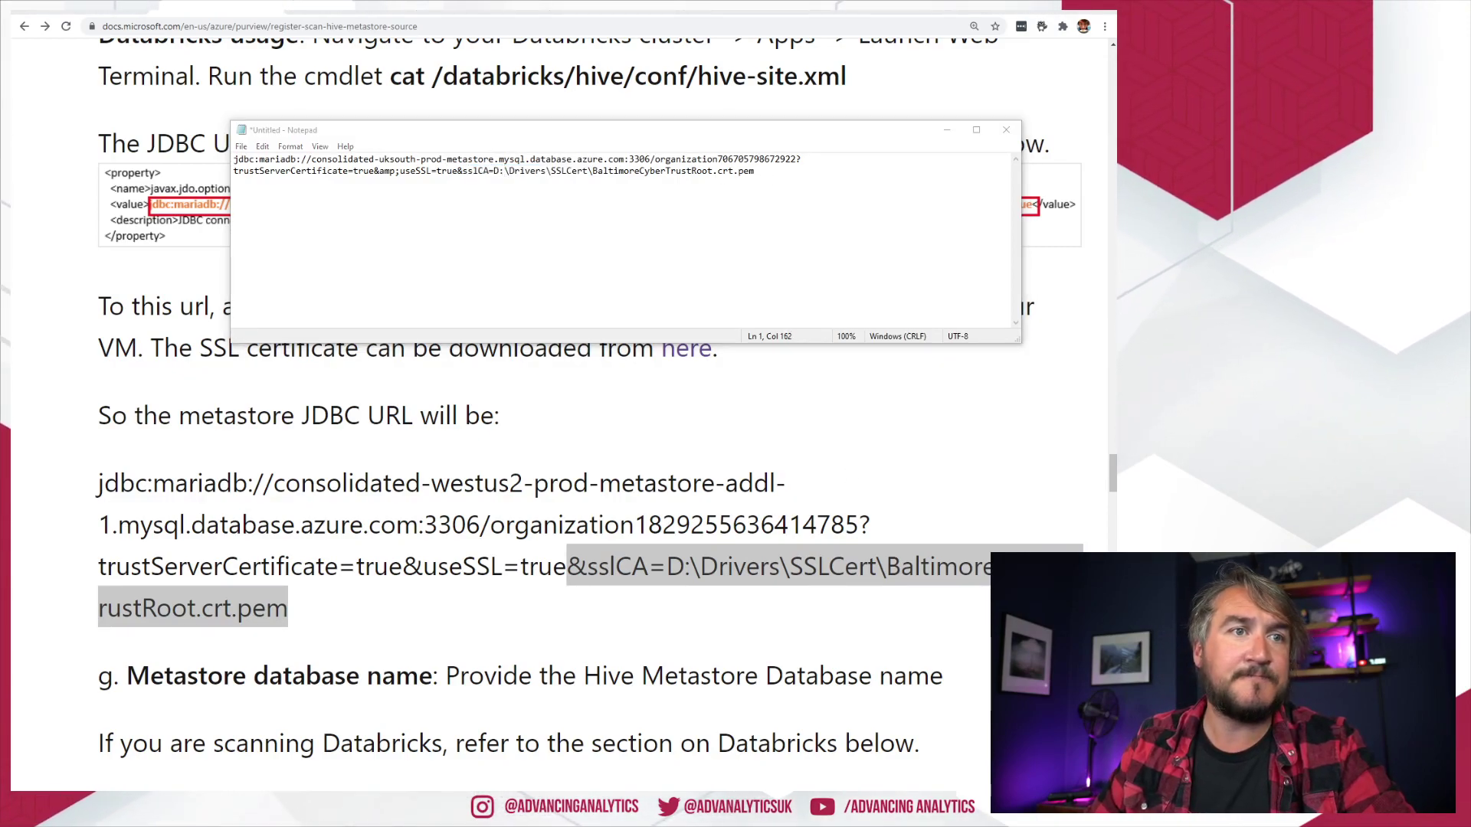
left_click(455, 254)
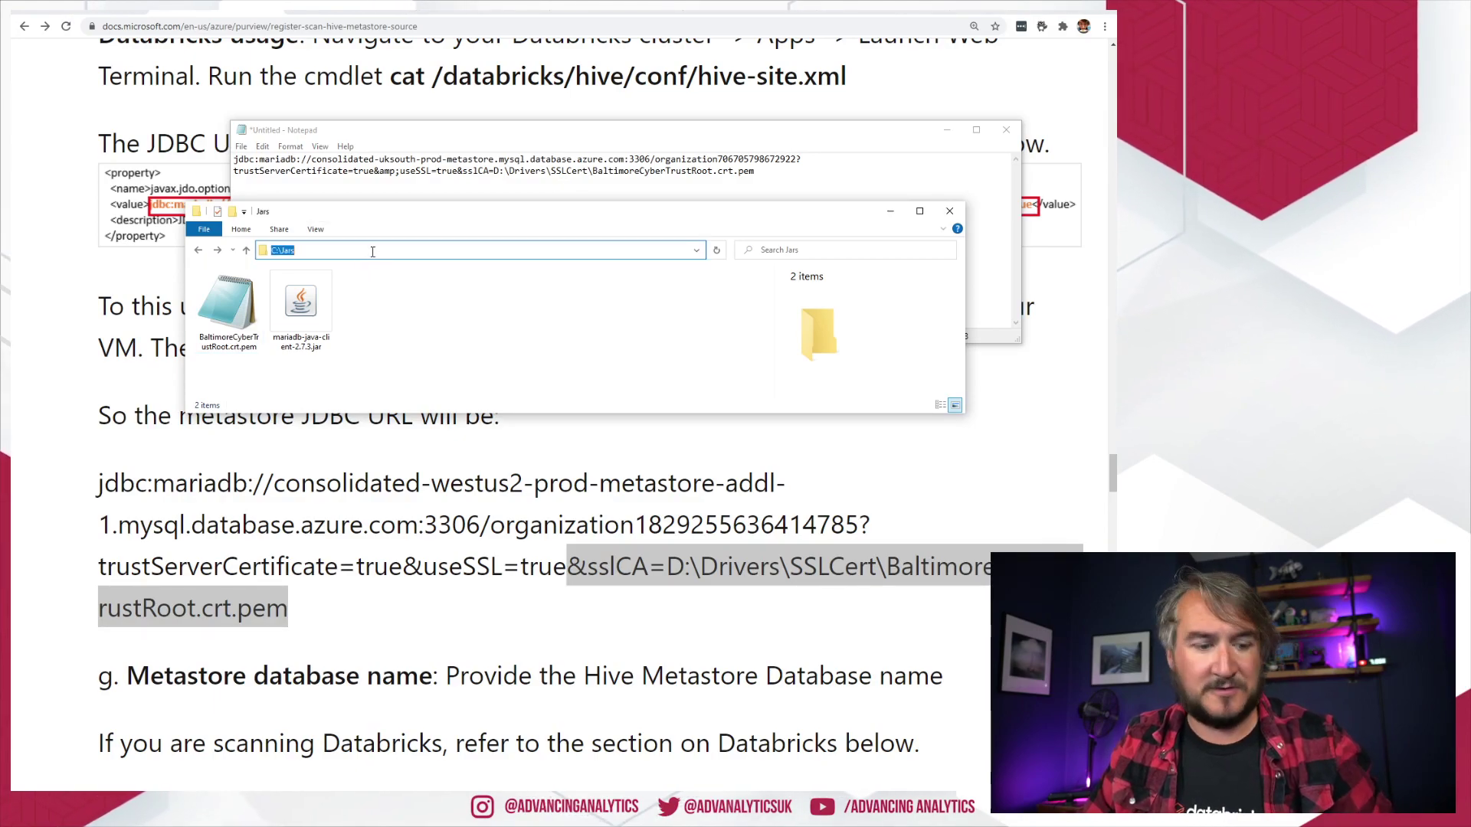
key("alt+Tab")
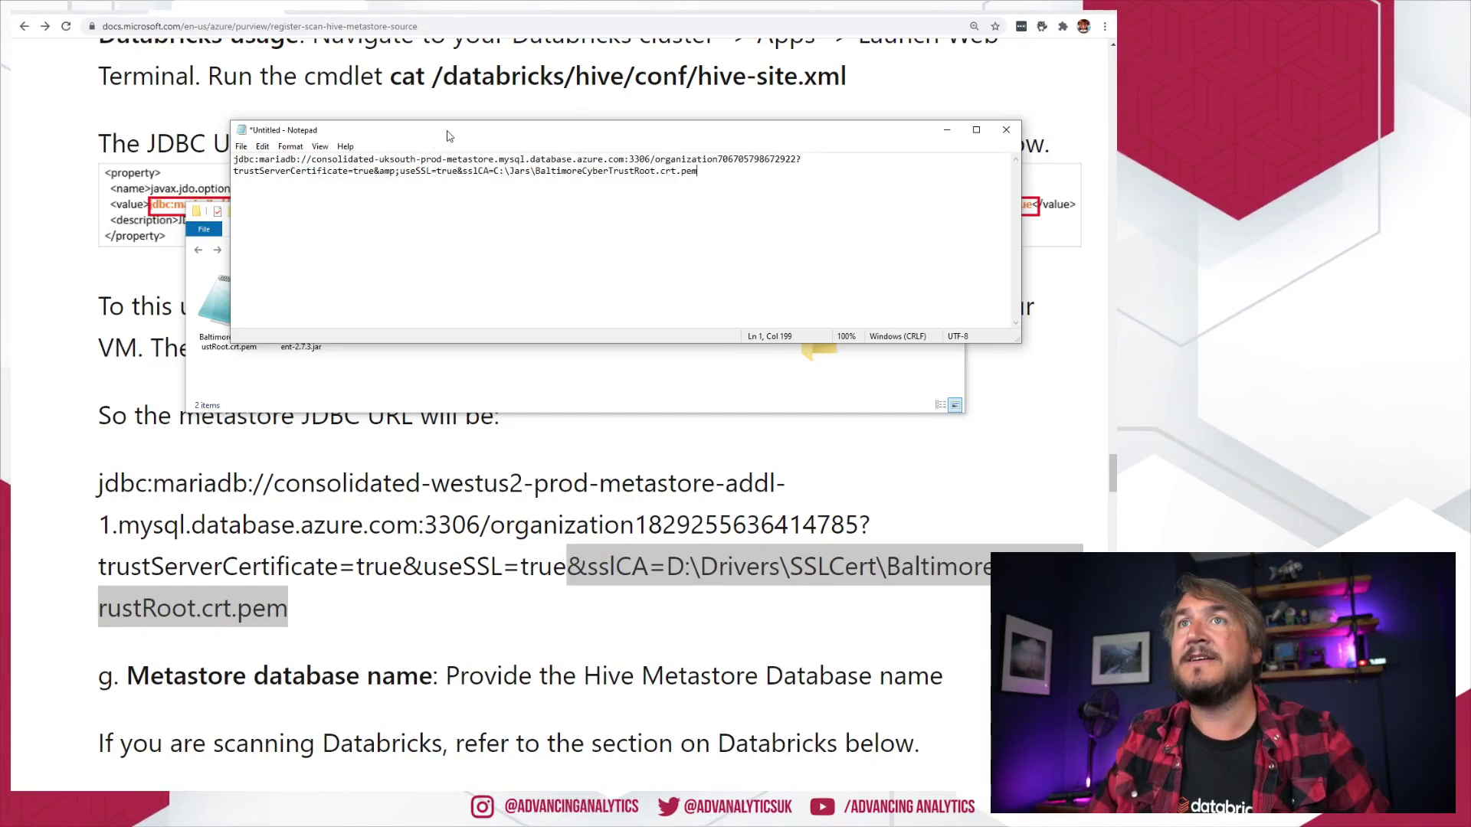
- Remove the stray amp; before useSSL in the Notepad URL and replace the Purview scan's Metastore JDBC URL with the corrected string
left_click_drag(400, 171, 381, 171)
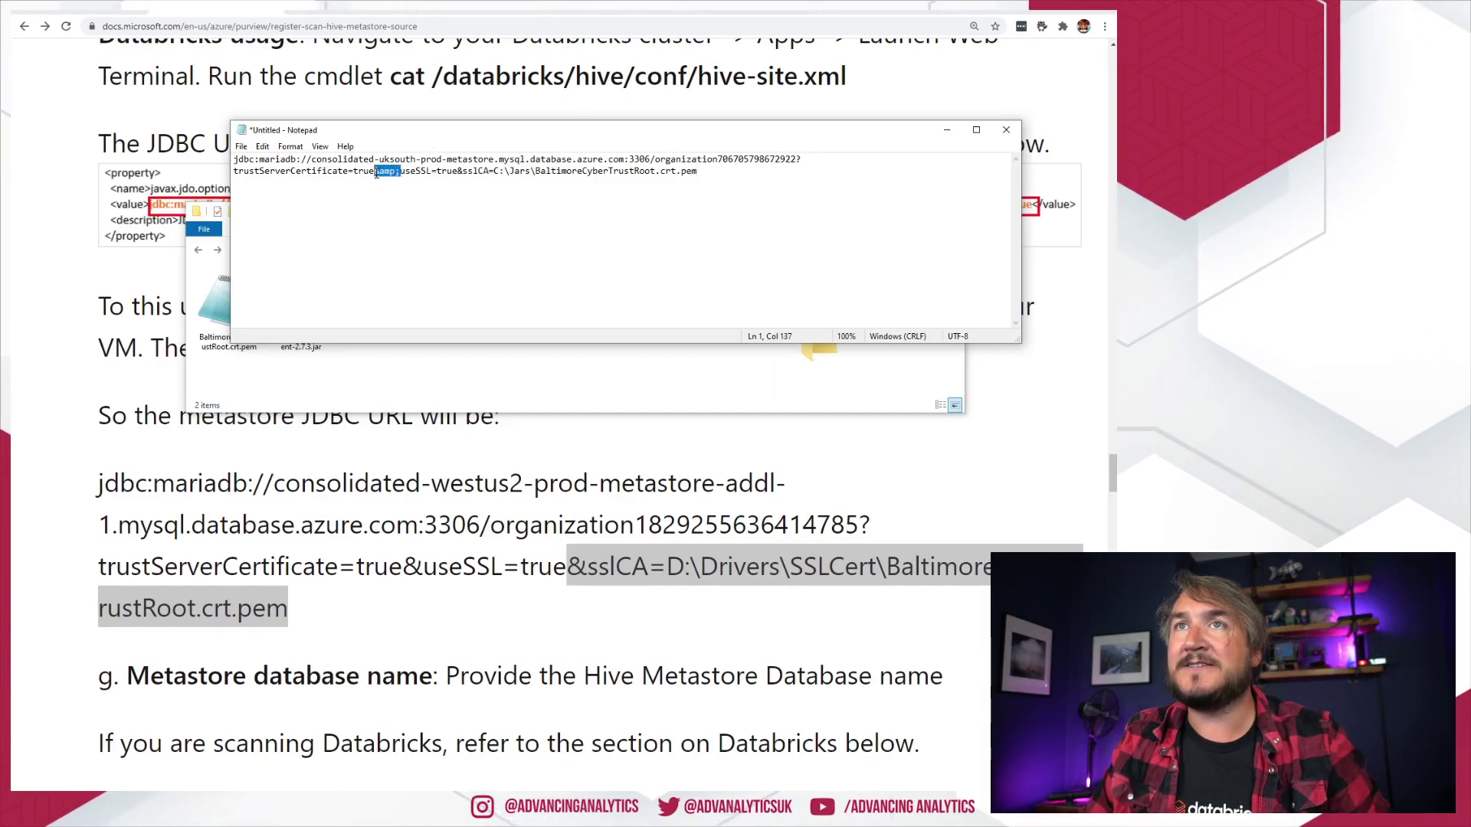
key("Delete")
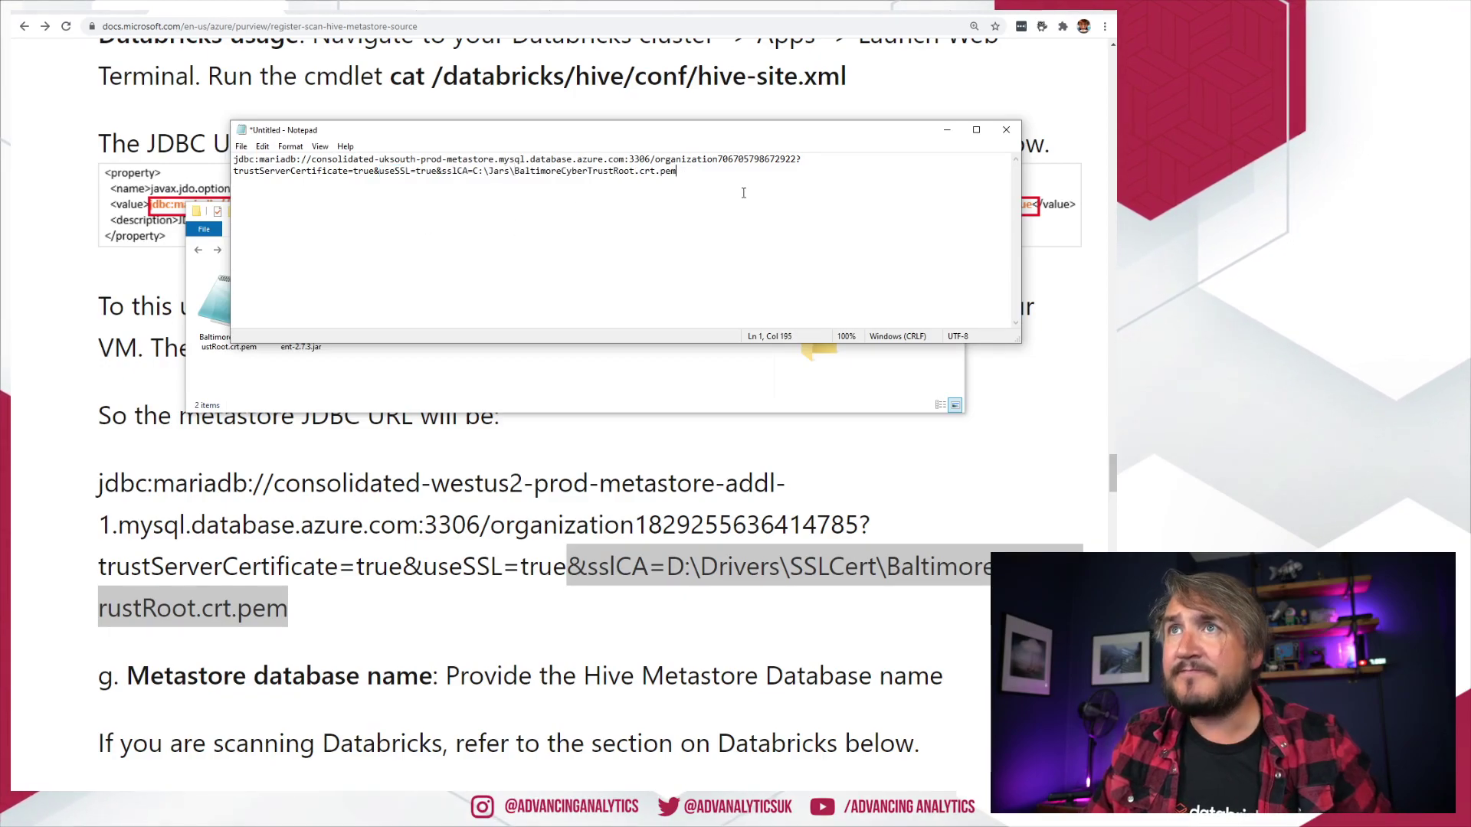
left_click_drag(748, 192, 29, 145)
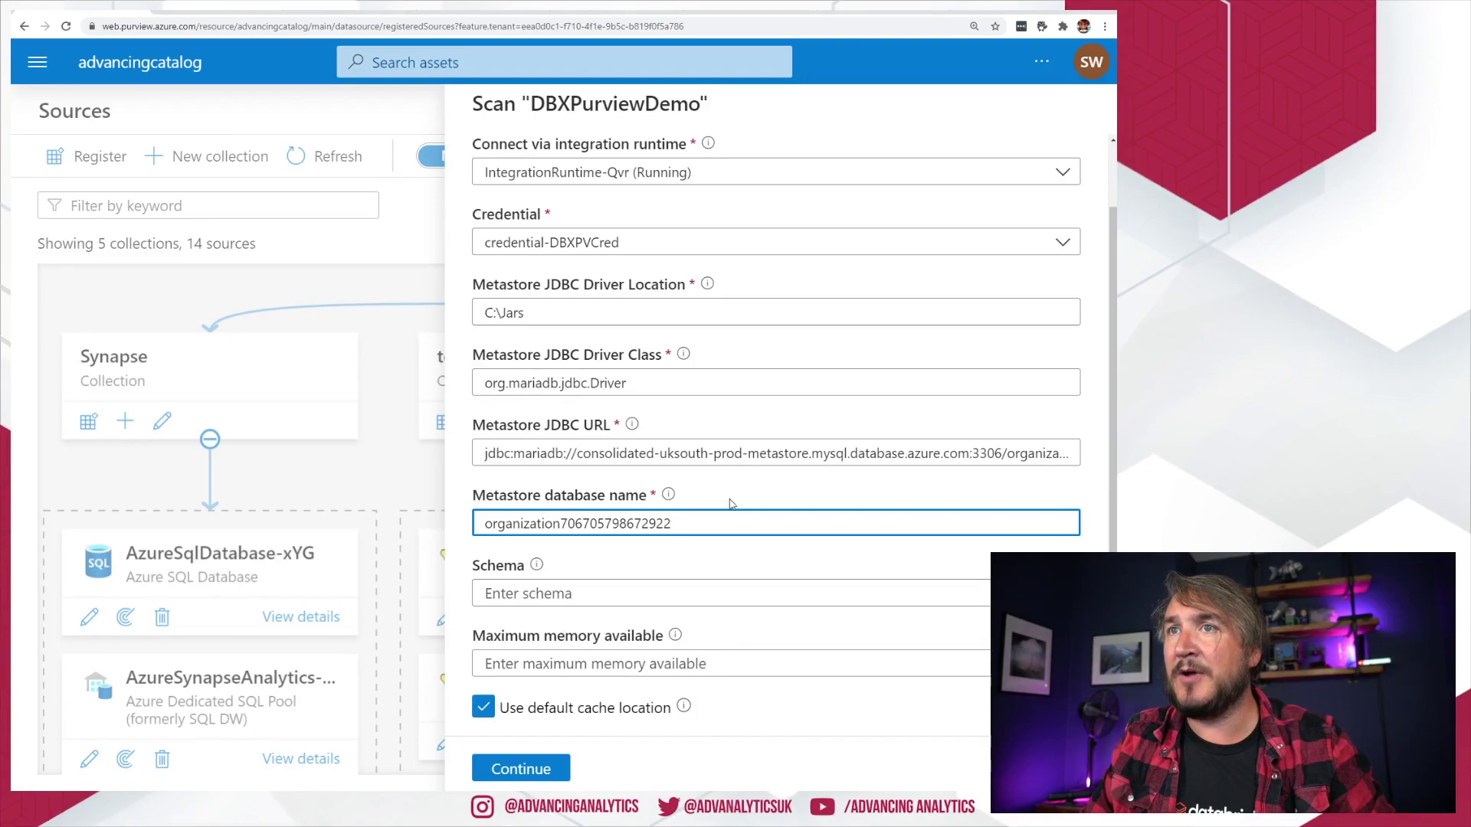
key("shift+Tab")
key("ctrl+a")
key("ctrl+v")
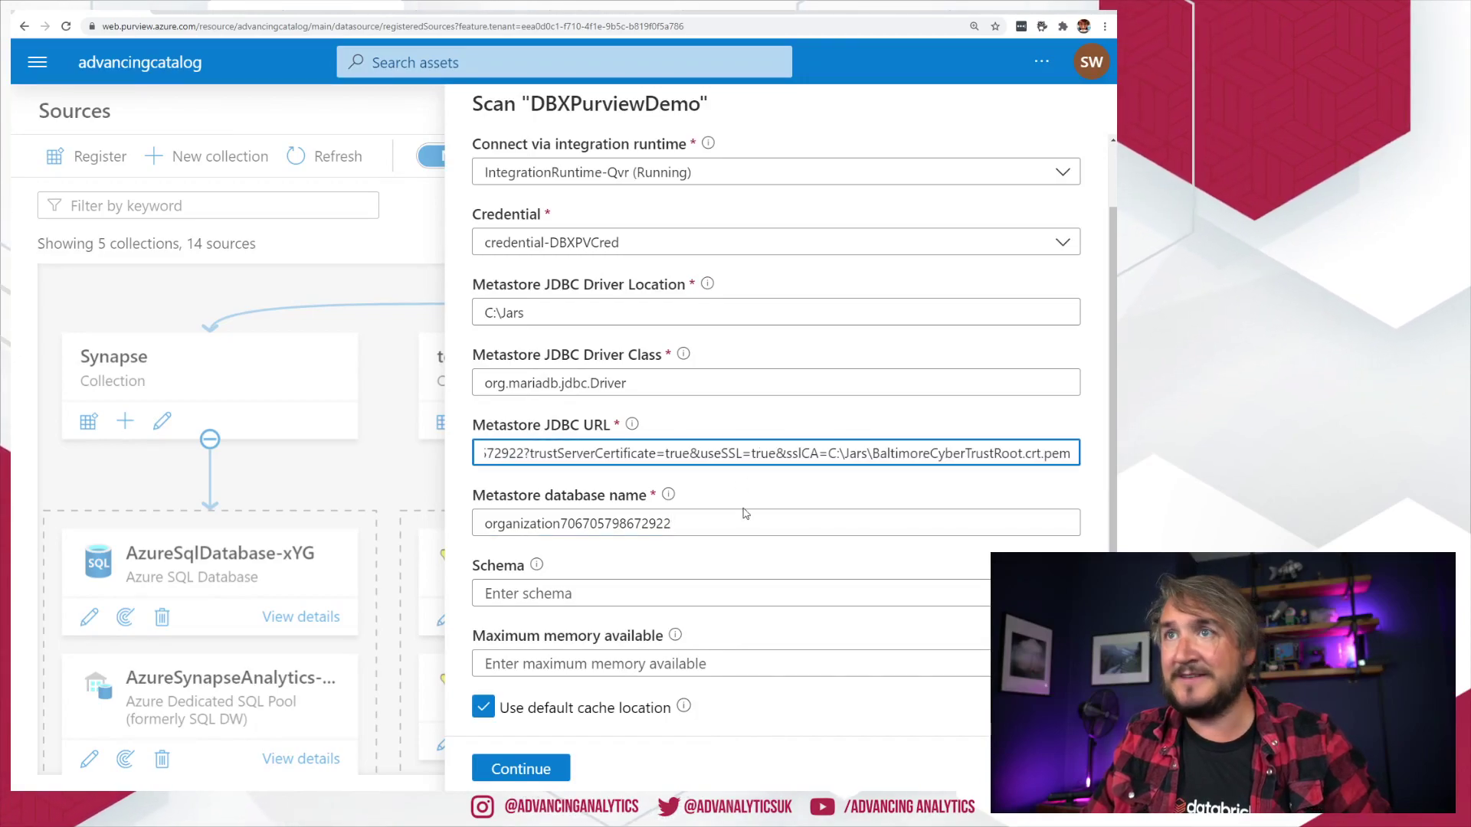
left_click(832, 487)
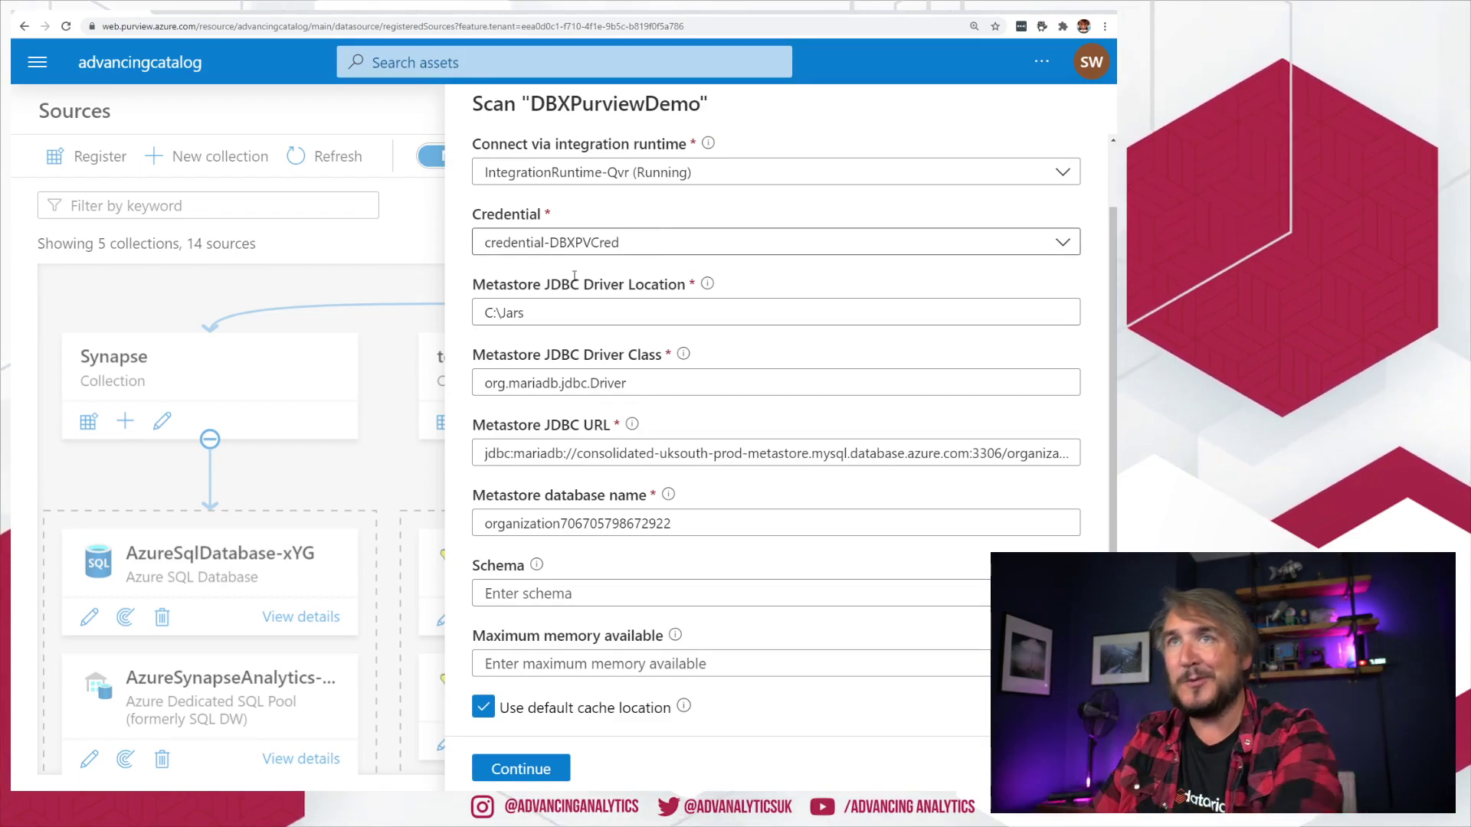
- Review the scan's JDBC driver location, driver class, JDBC URL and metastore database name
left_click(503, 311)
left_click(639, 386)
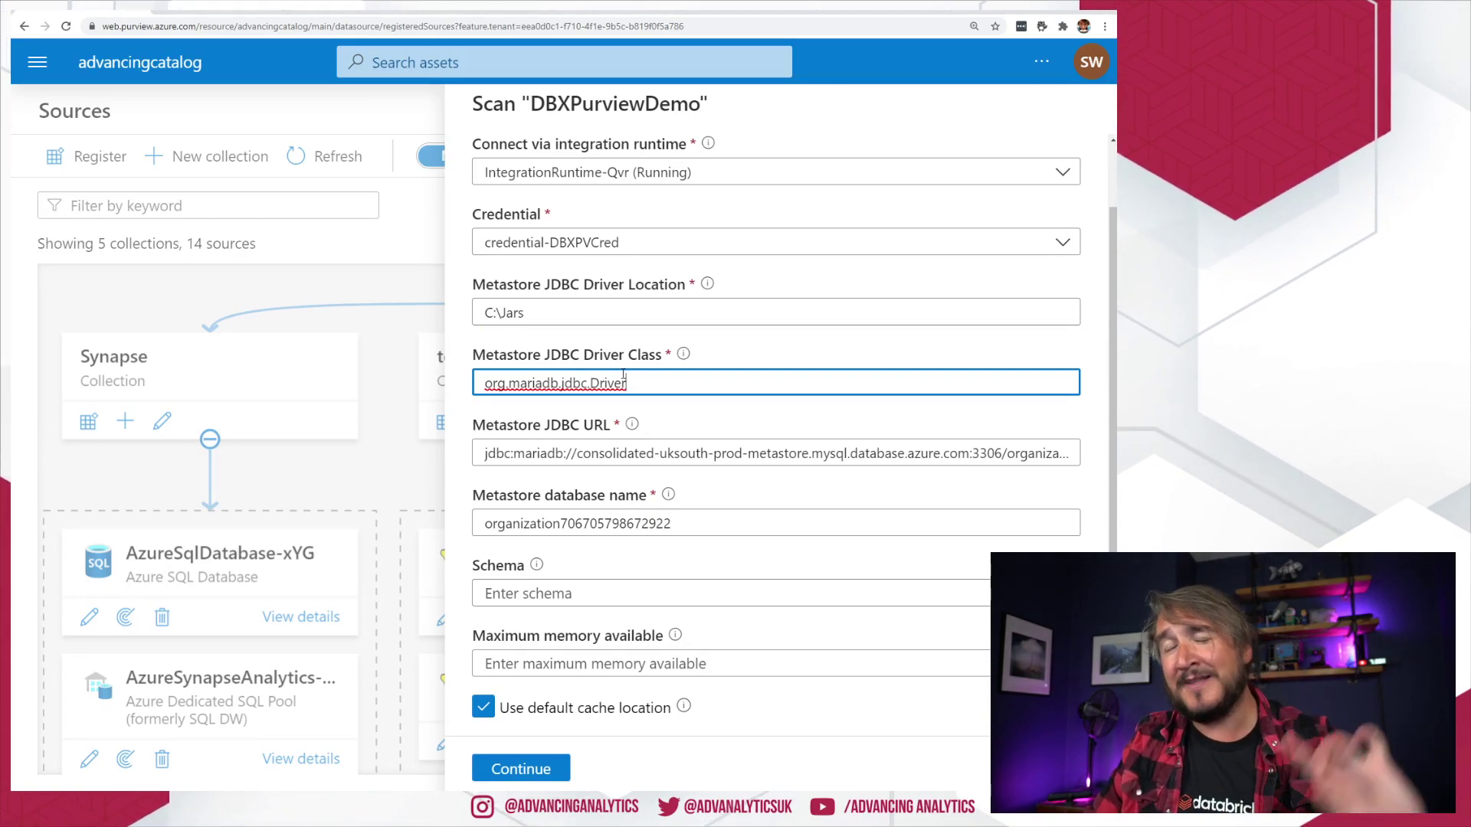
left_click(640, 453)
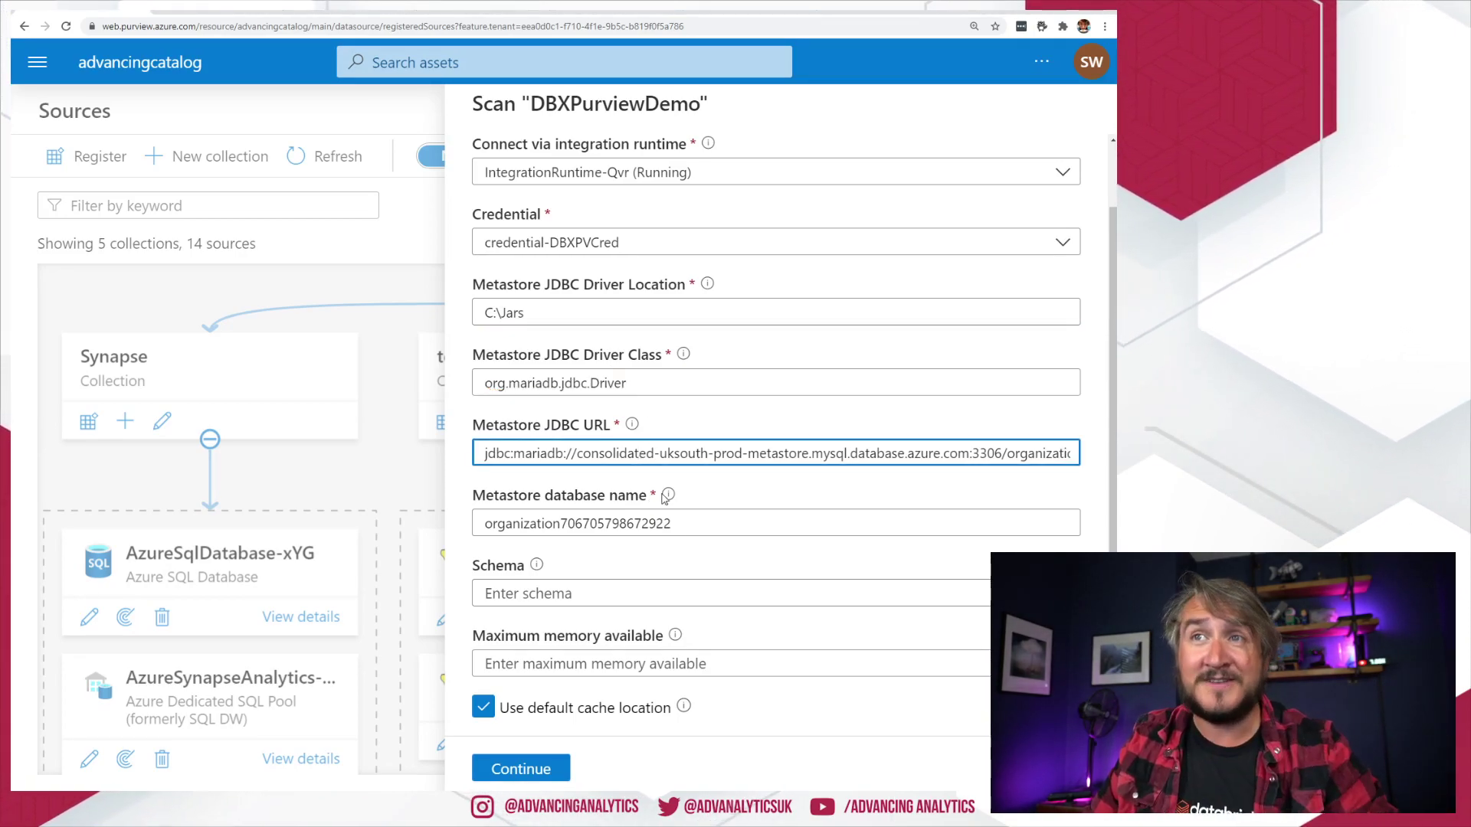
left_click(718, 526)
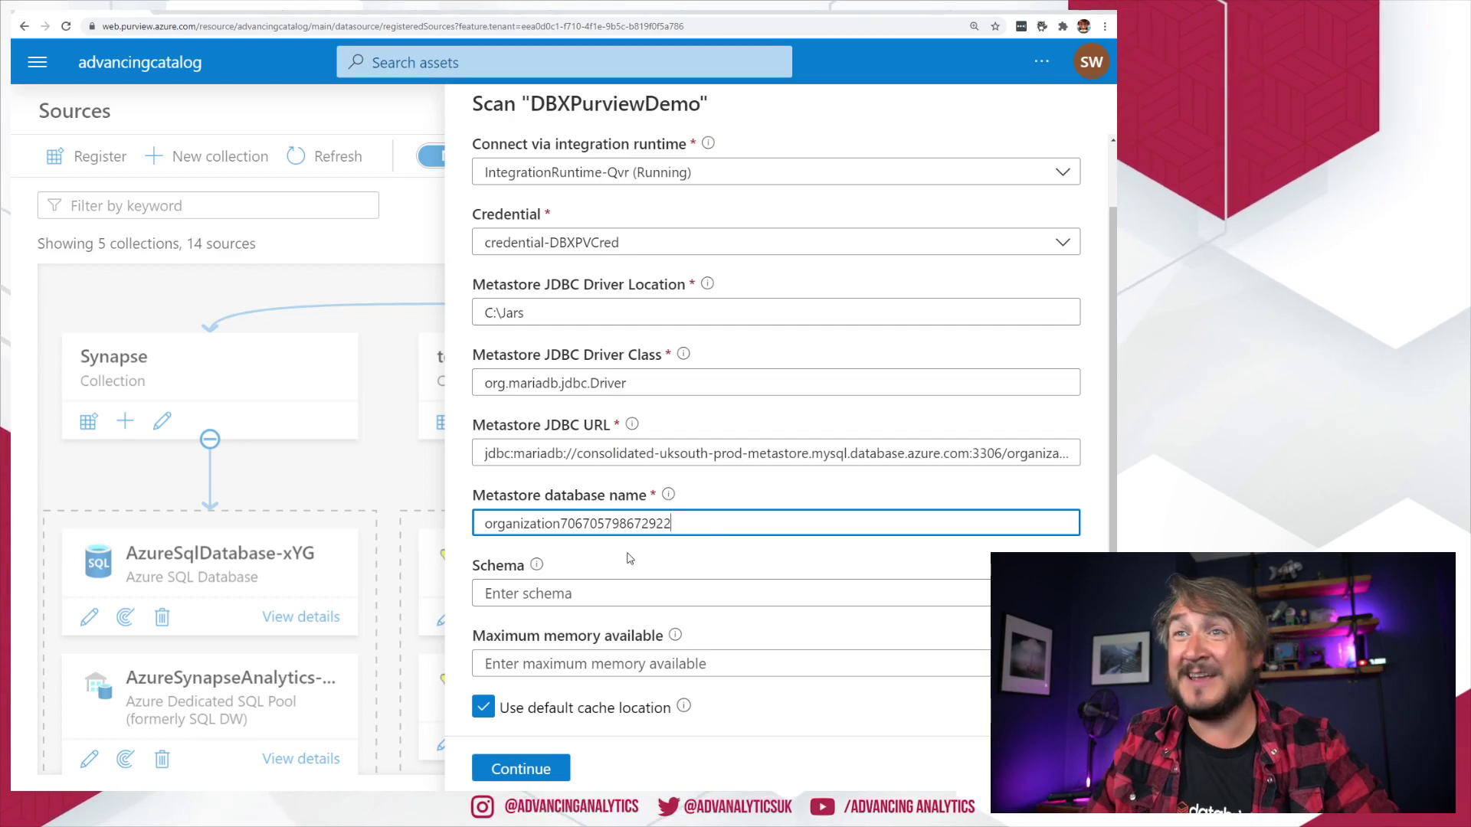
- Check the tables in the Databricks default and taxis databases as candidates for the Schema field, and return to the Purview scan
left_click(557, 593)
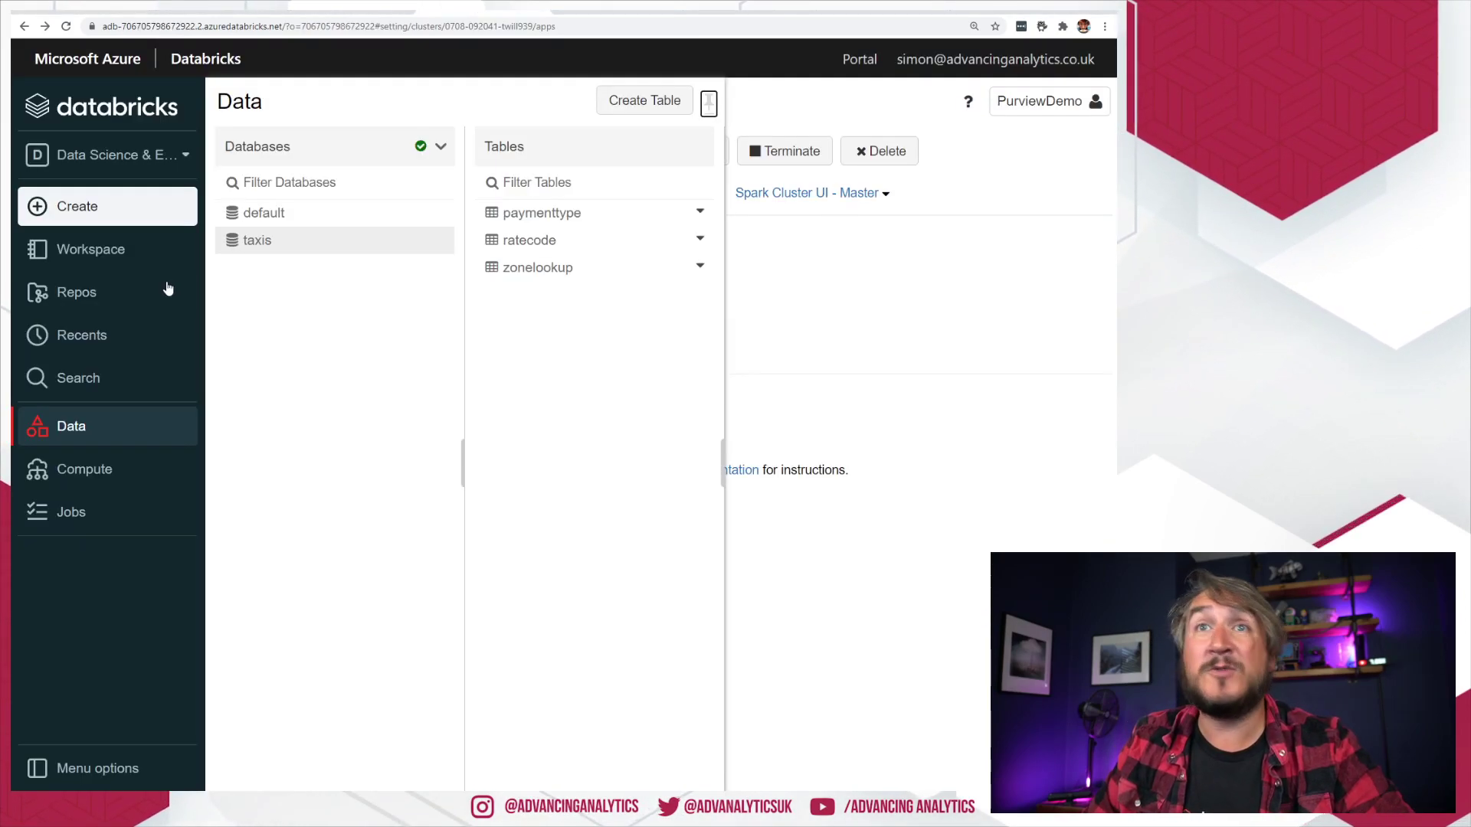
left_click(264, 212)
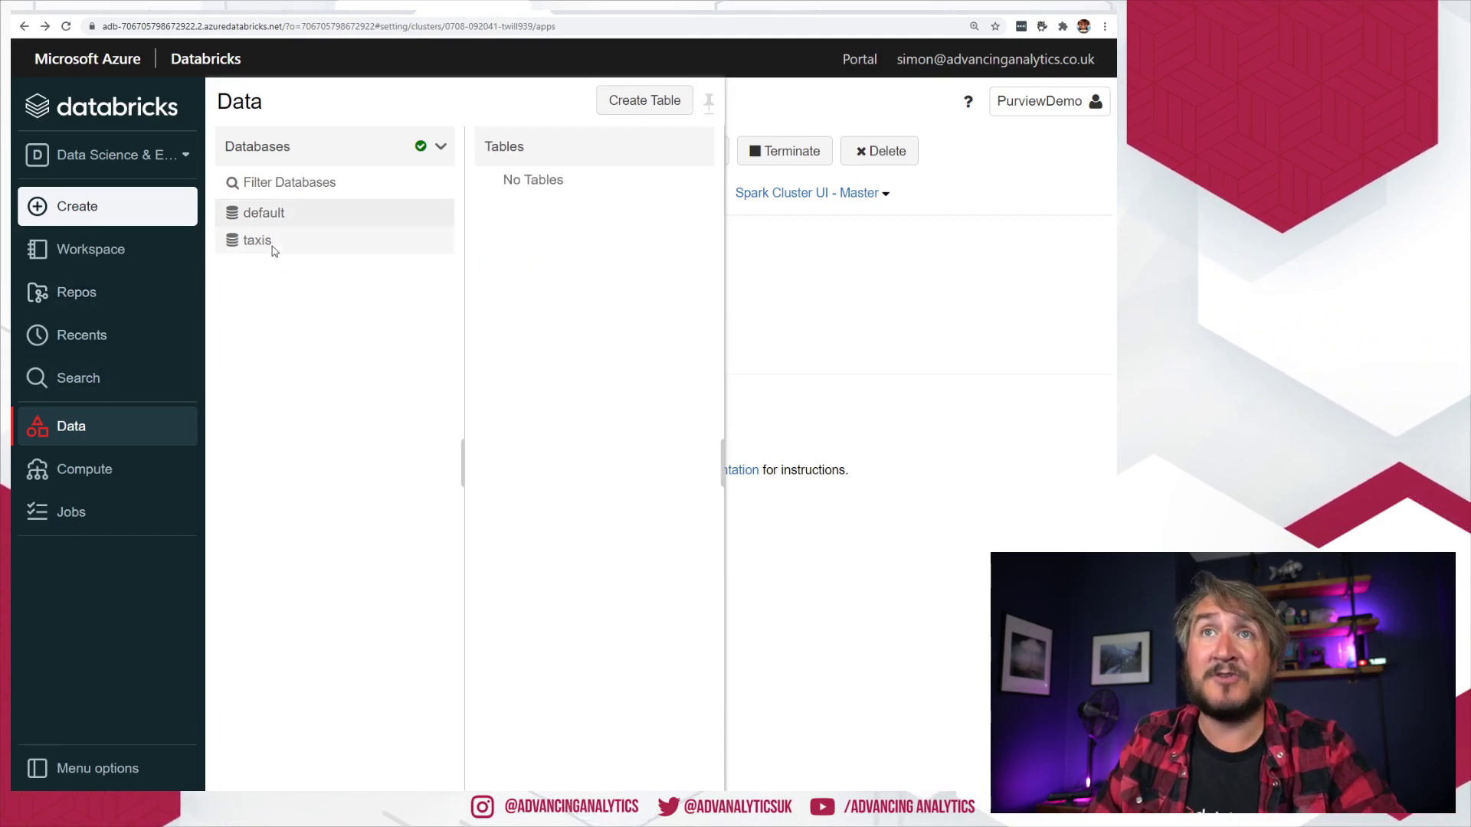
left_click(277, 240)
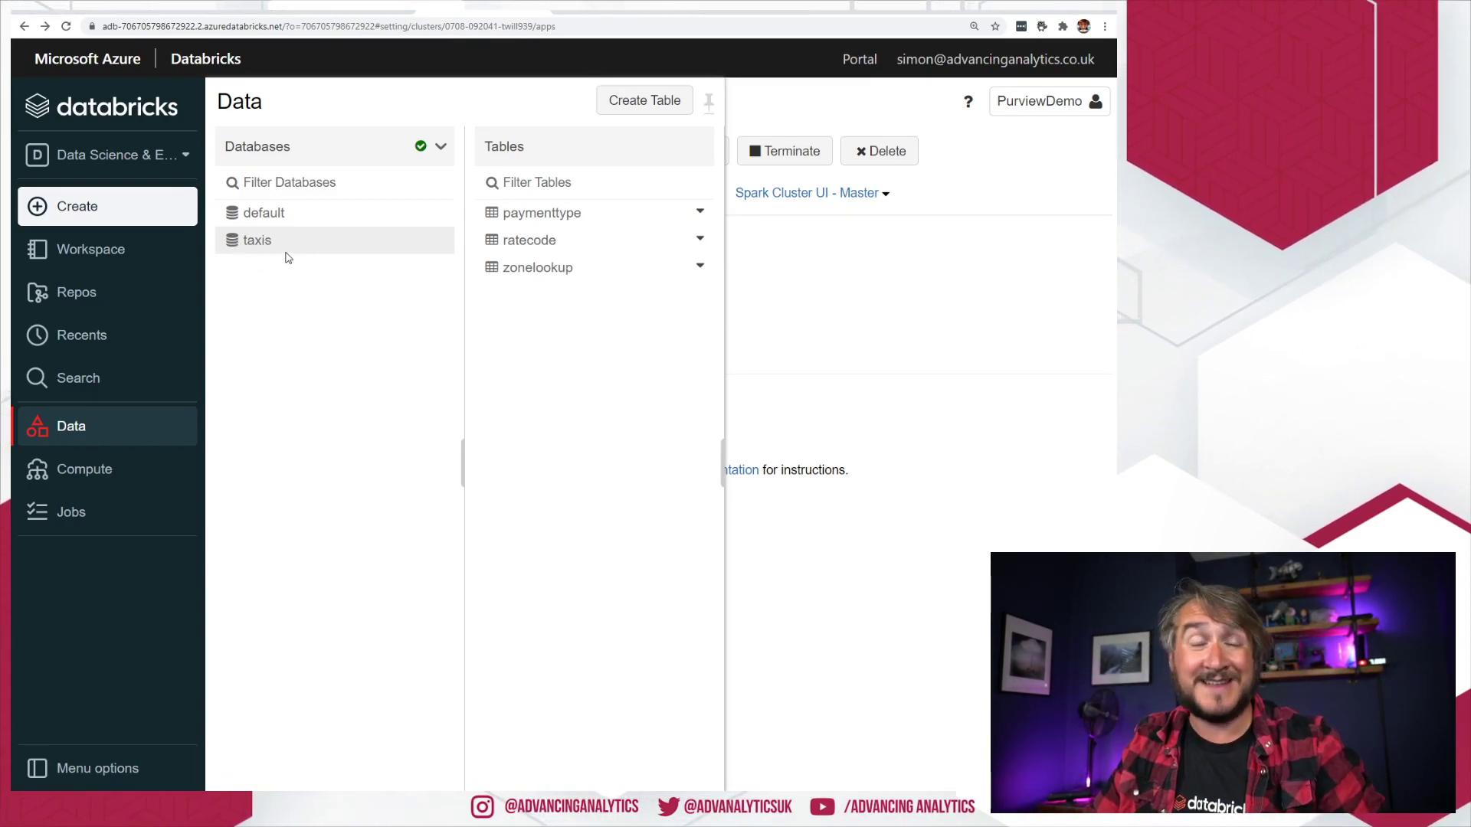
left_click(73, 9)
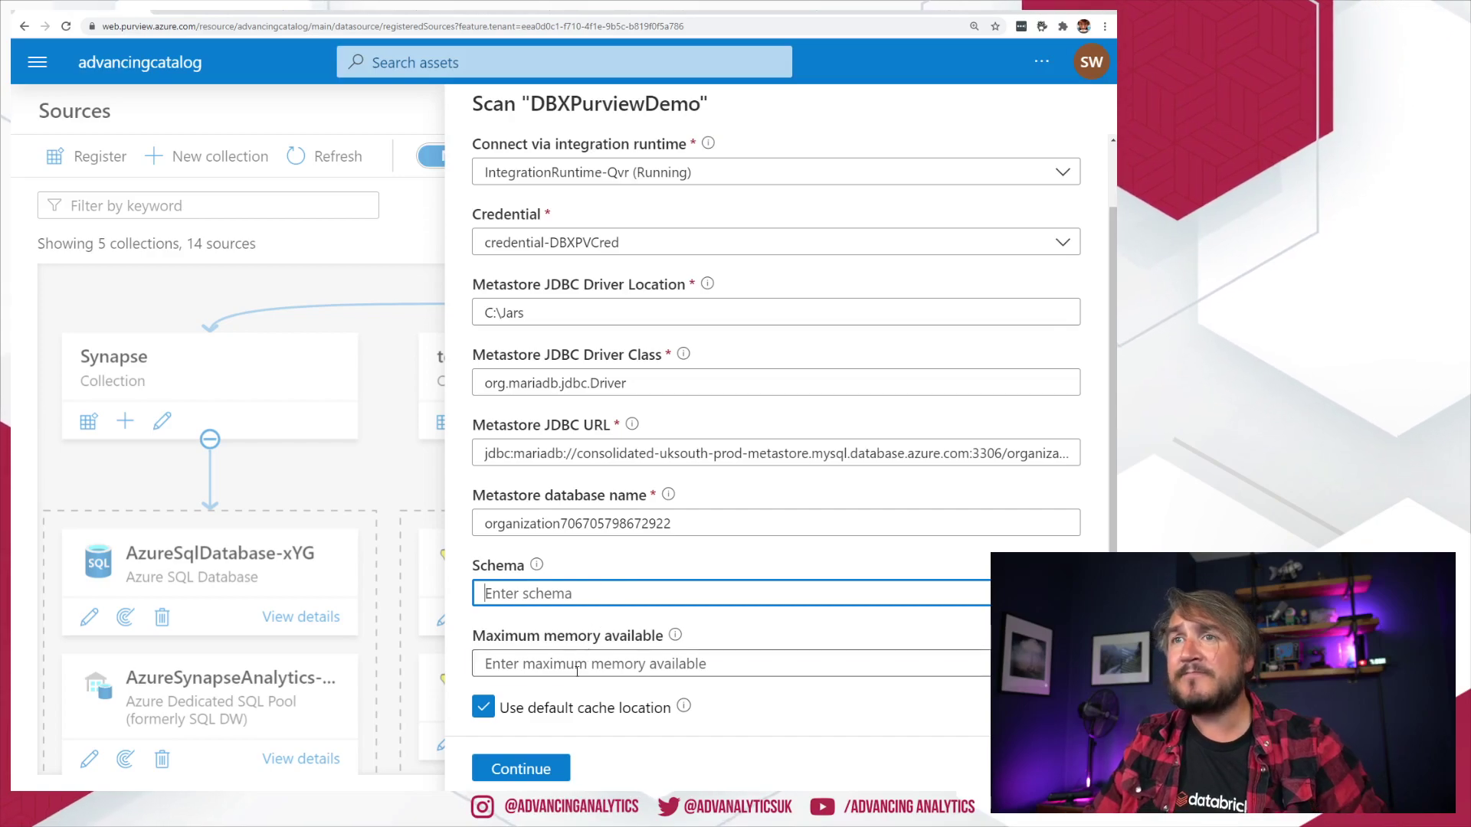
- Read the tooltip for the scan's maximum available memory and set the value to 1 GB
left_click(647, 665)
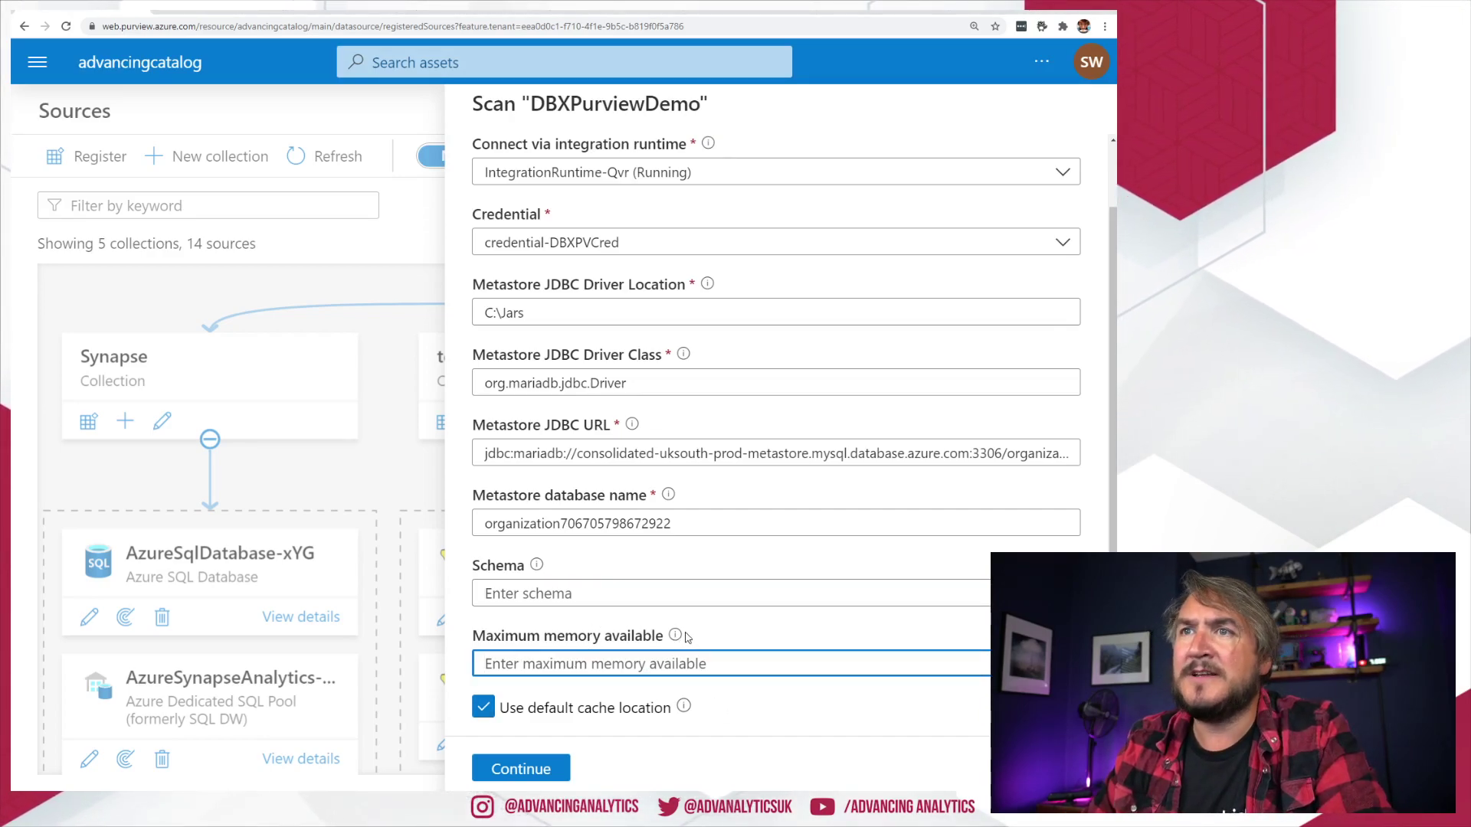
mouse_move(679, 640)
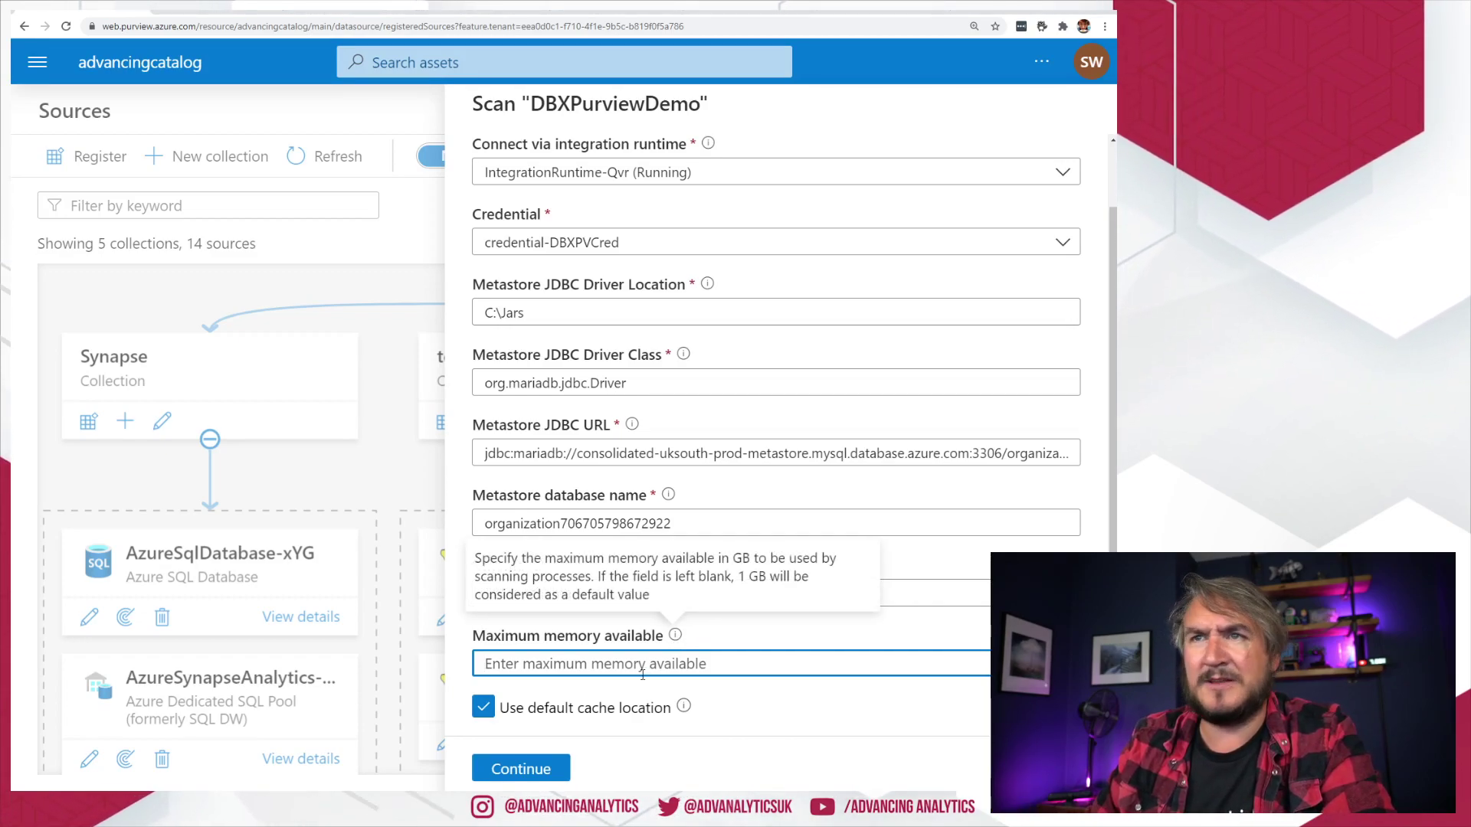
type("1")
left_click(729, 709)
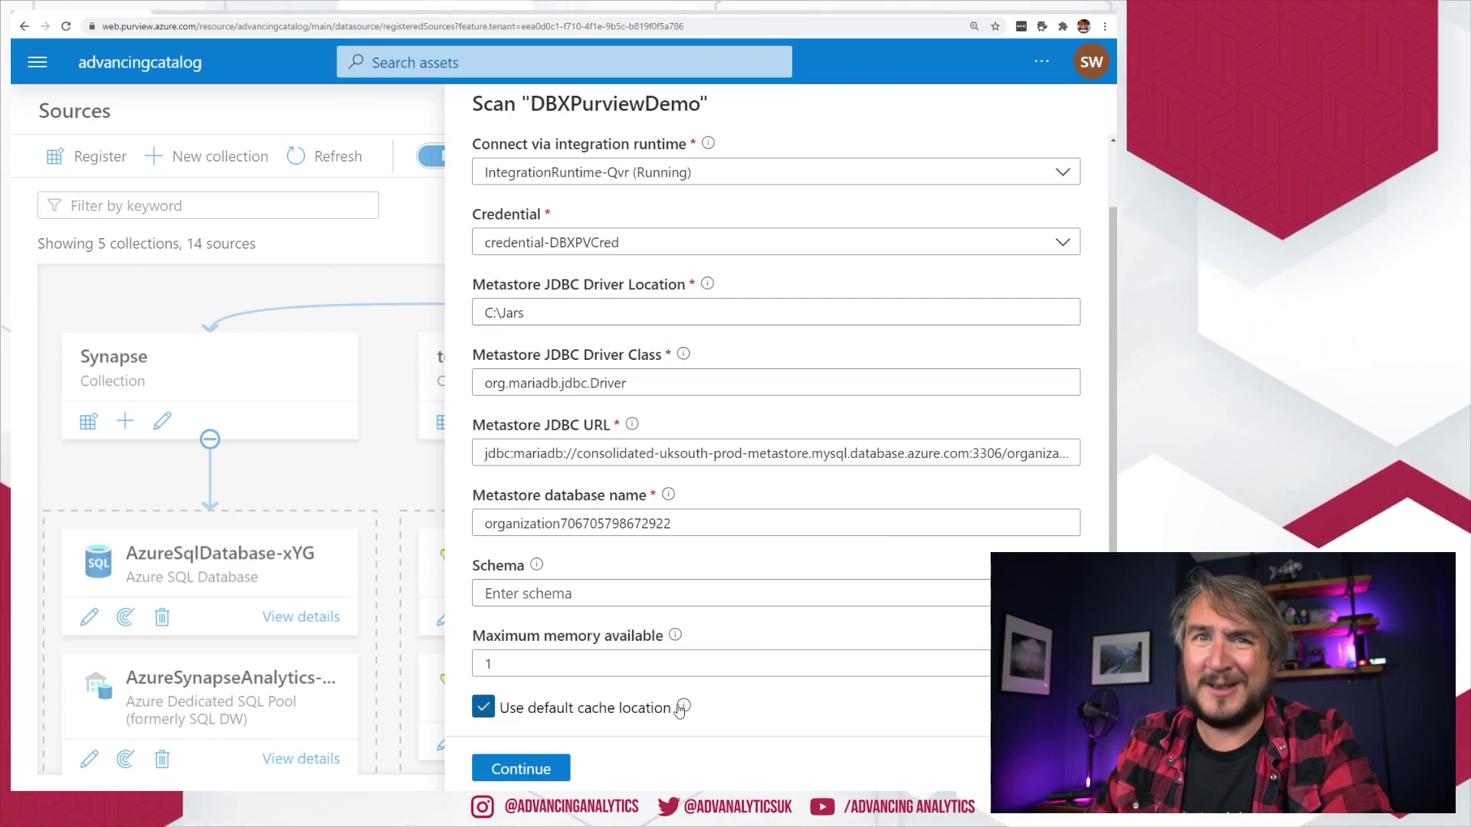
- Set the scan trigger to Once, then save and run the scan
left_click(549, 771)
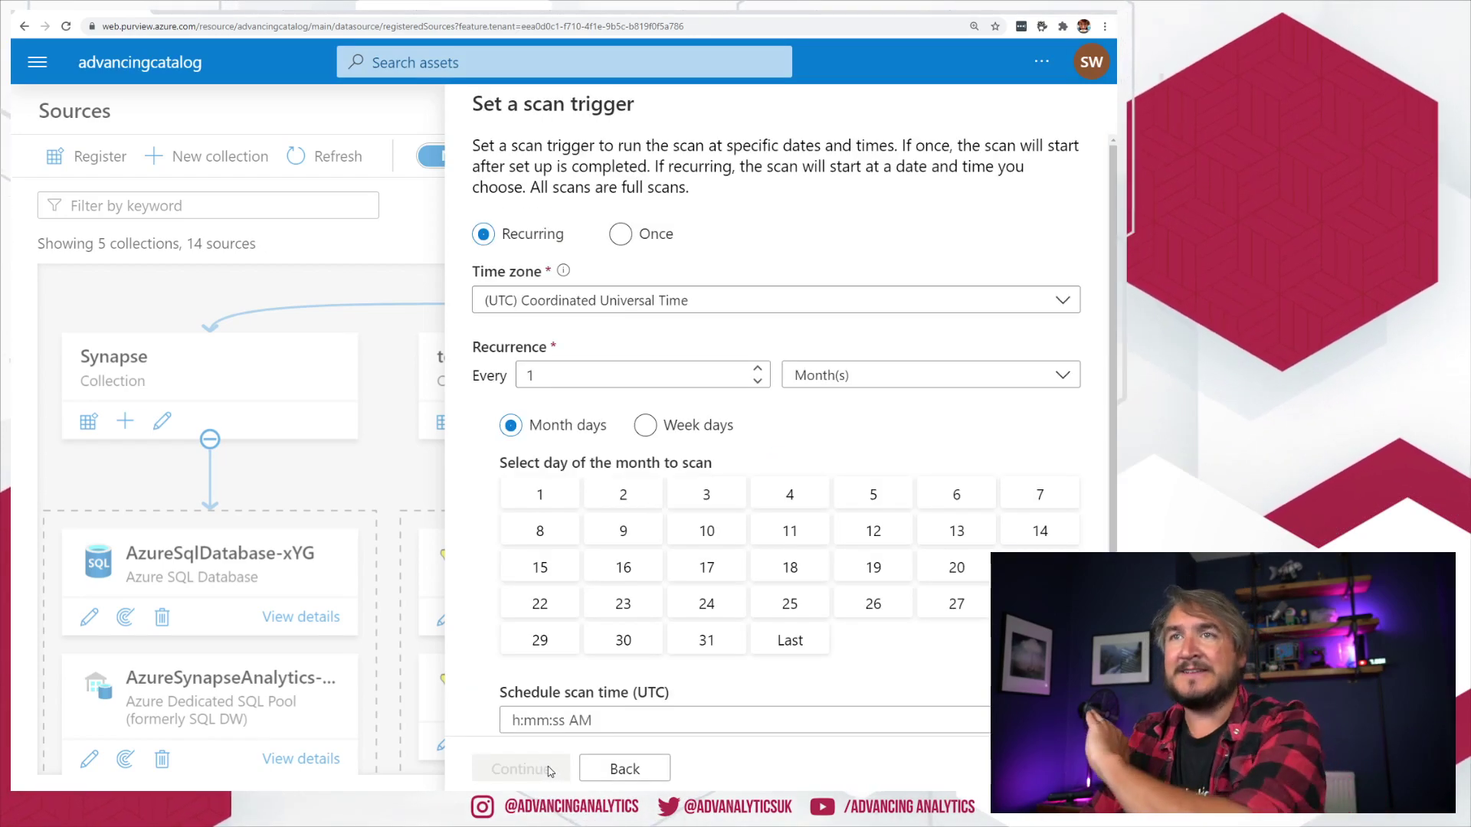
left_click(621, 235)
left_click(509, 770)
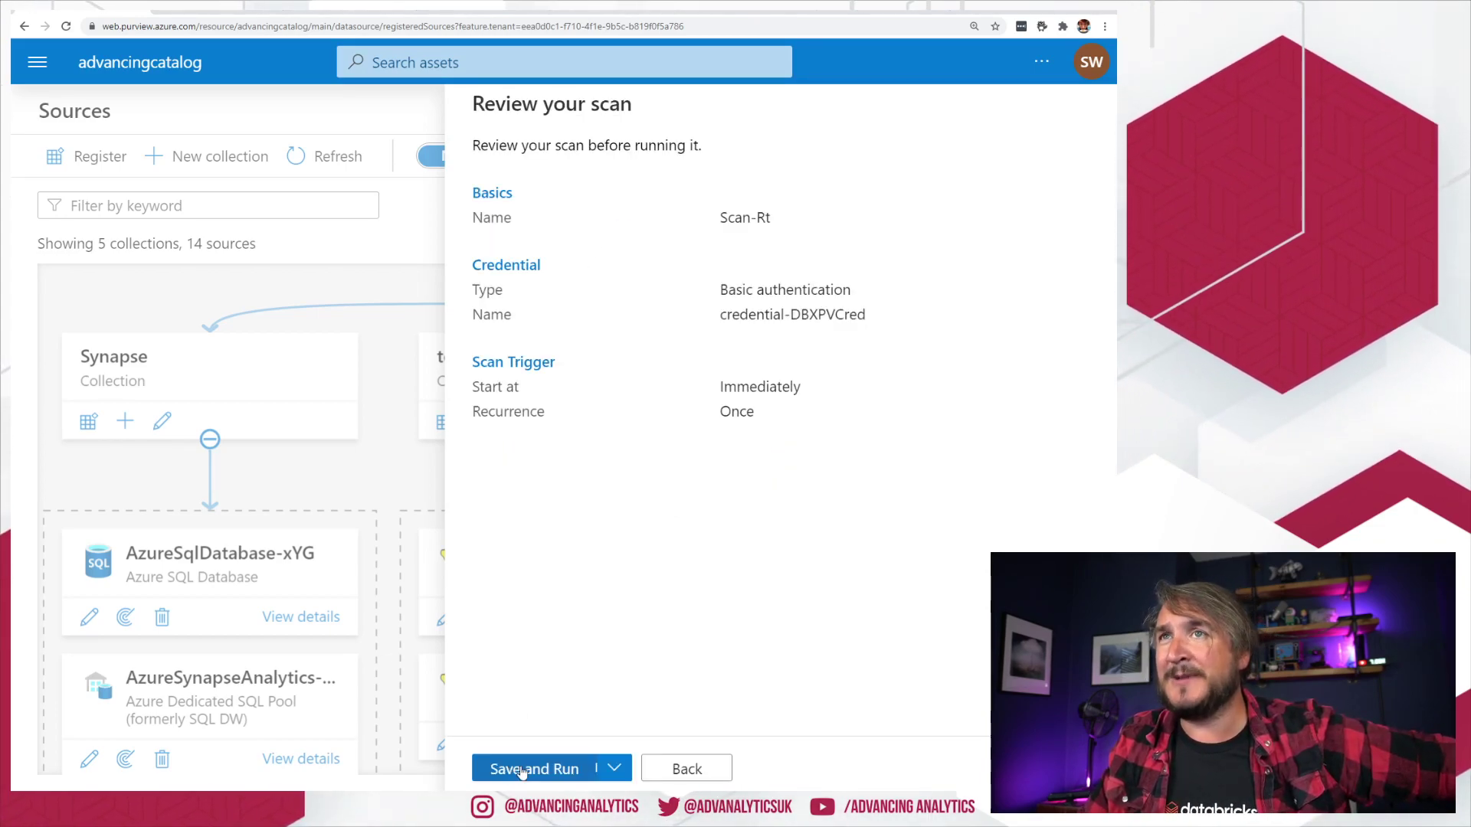
left_click(518, 768)
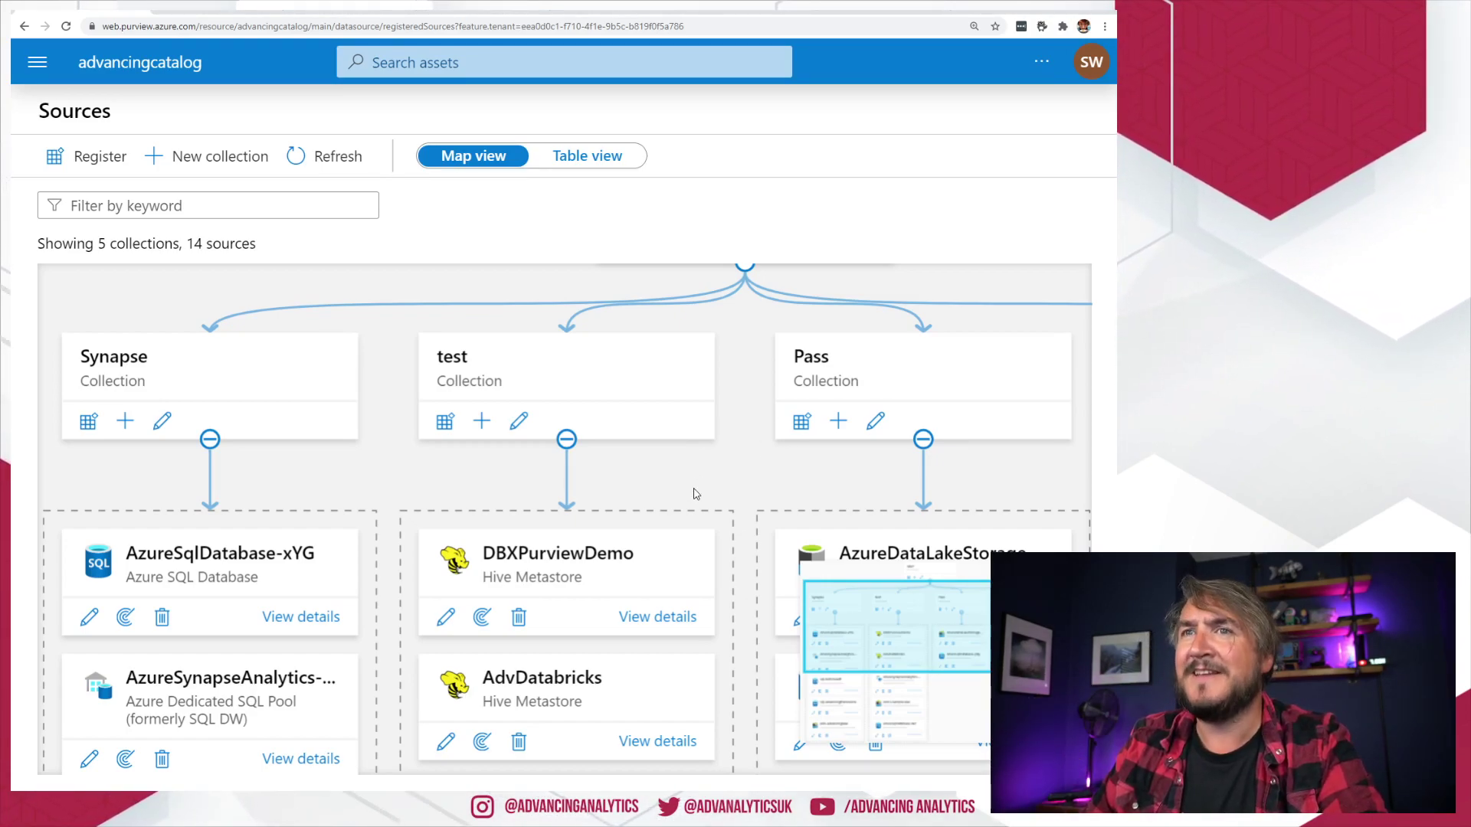
- Open the run history of Scan-Rt from the DBXPurviewDemo source's details to check its status
left_click(633, 614)
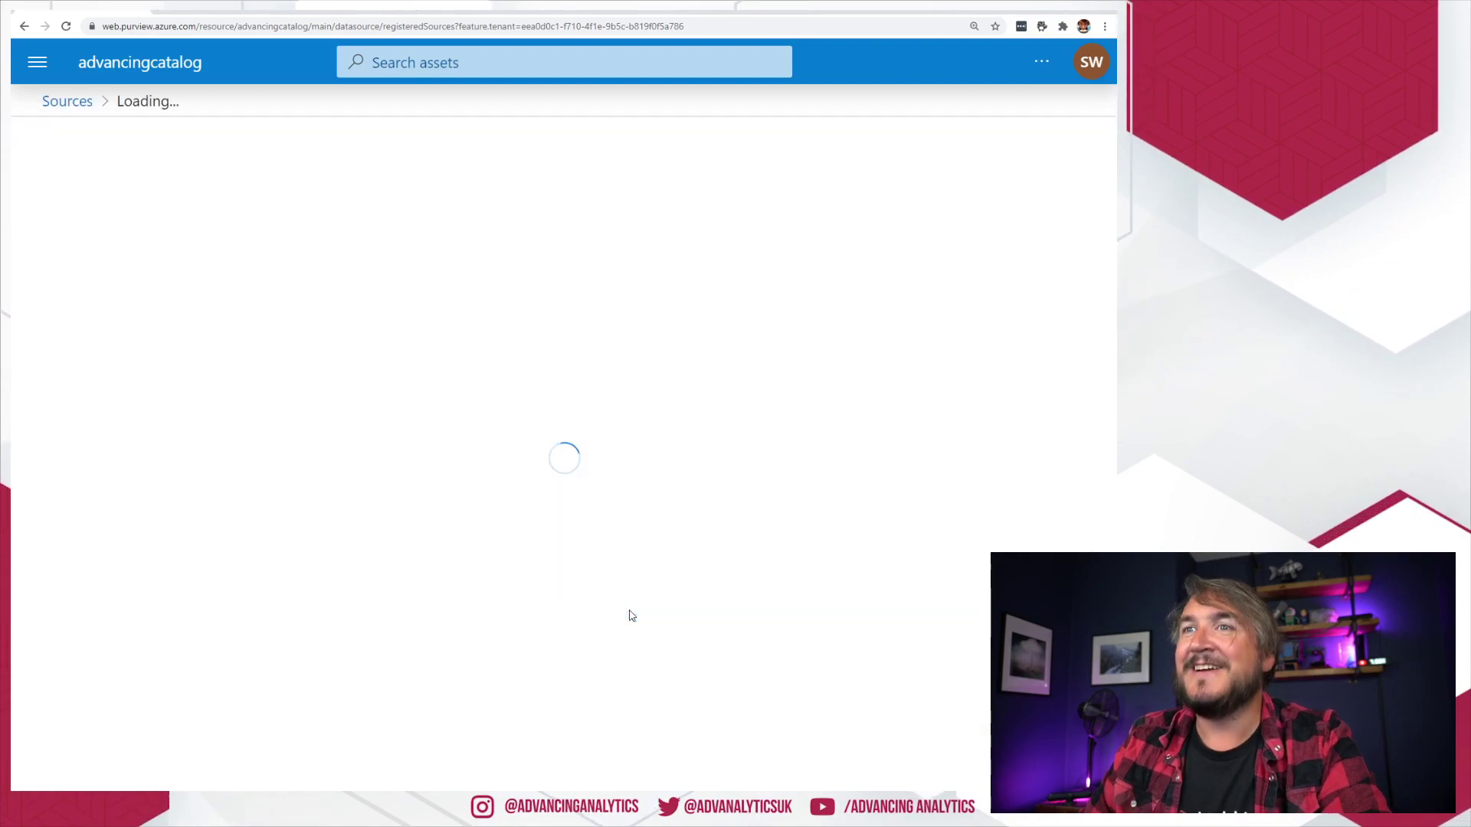
left_click(88, 661)
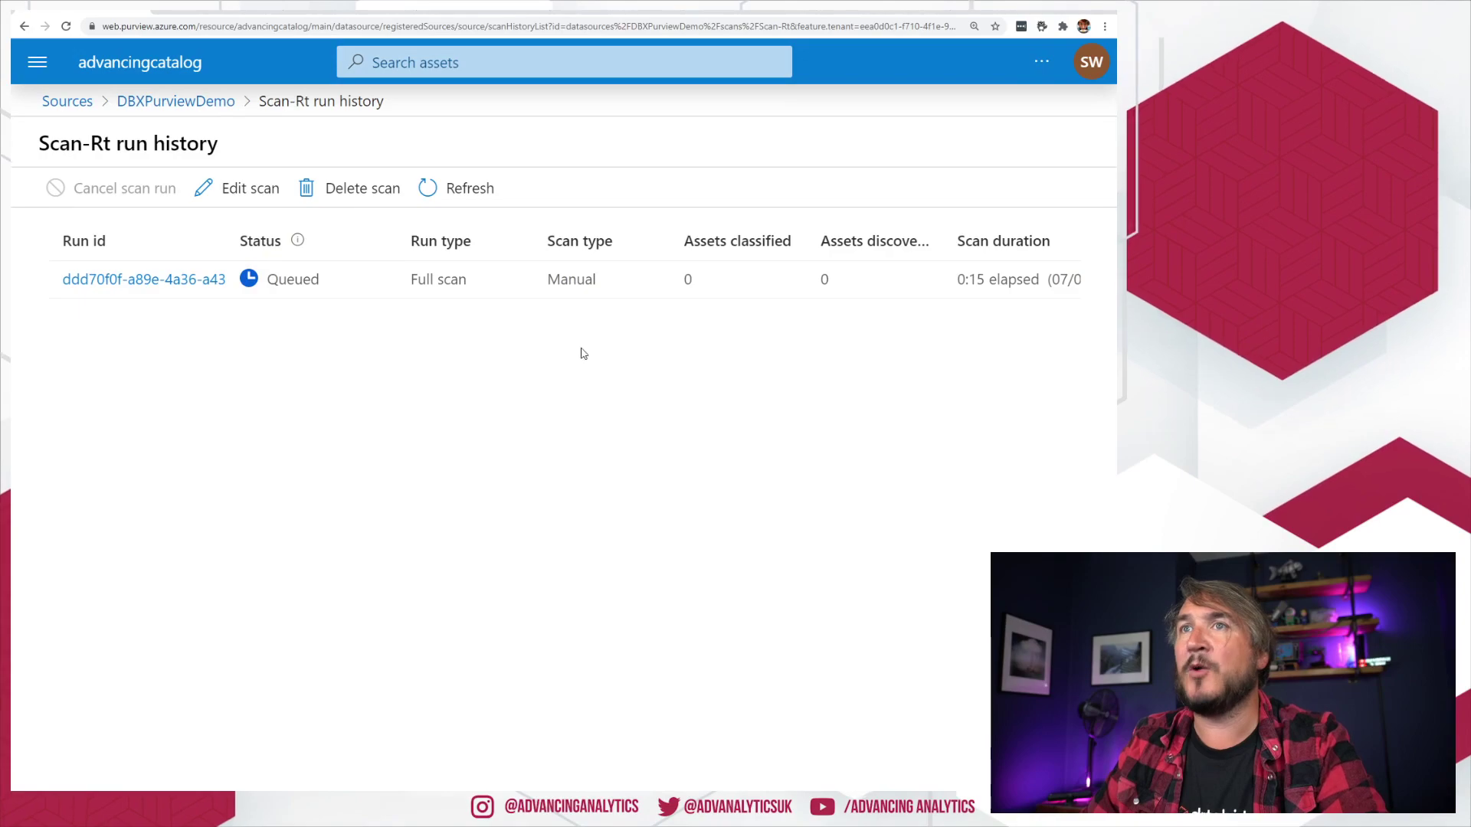
- Browse the catalog's Hive assets from the advancingcatalog home page and open the listed Databricks server
left_click(139, 66)
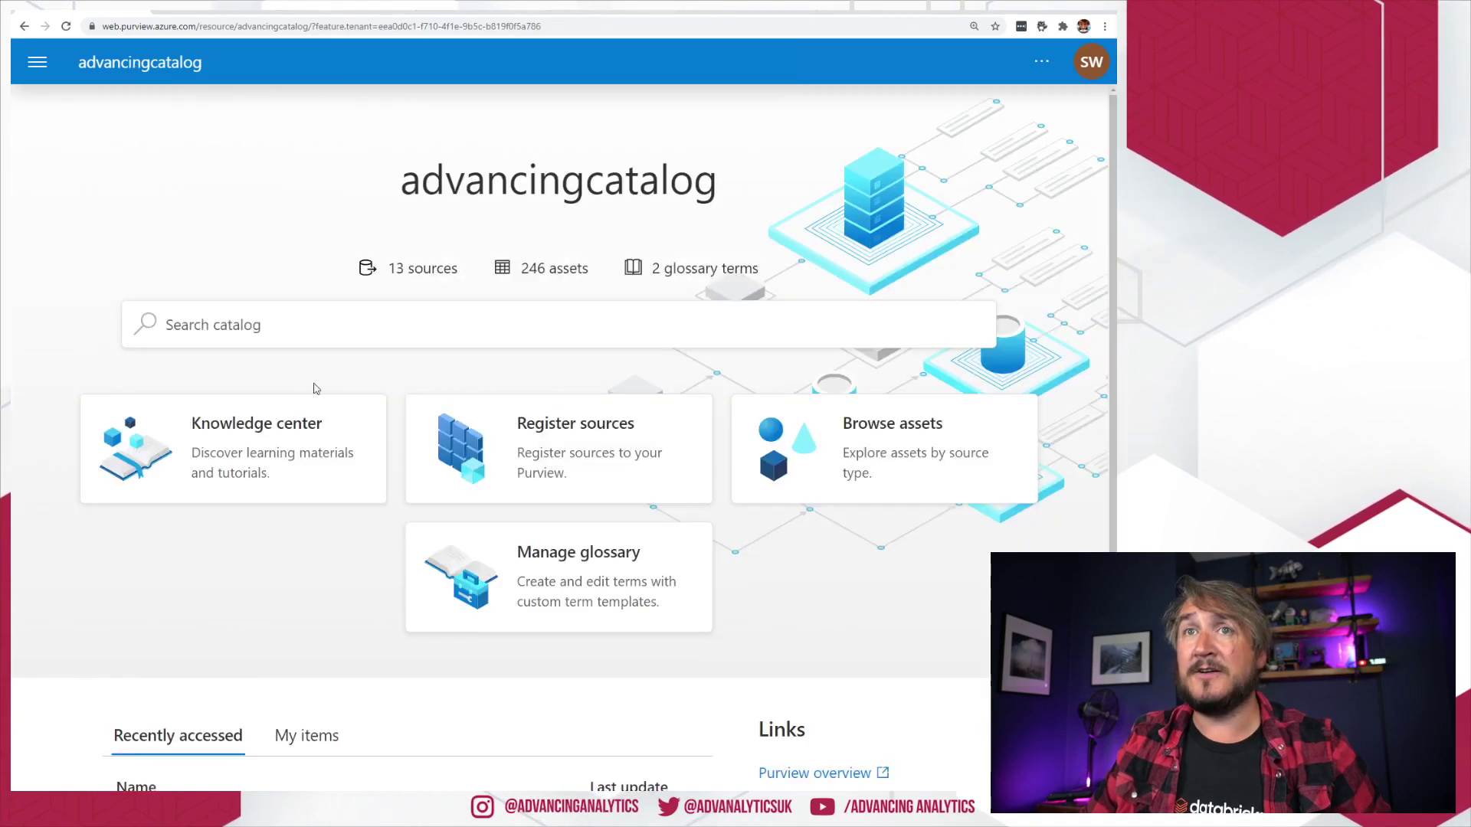
left_click(899, 463)
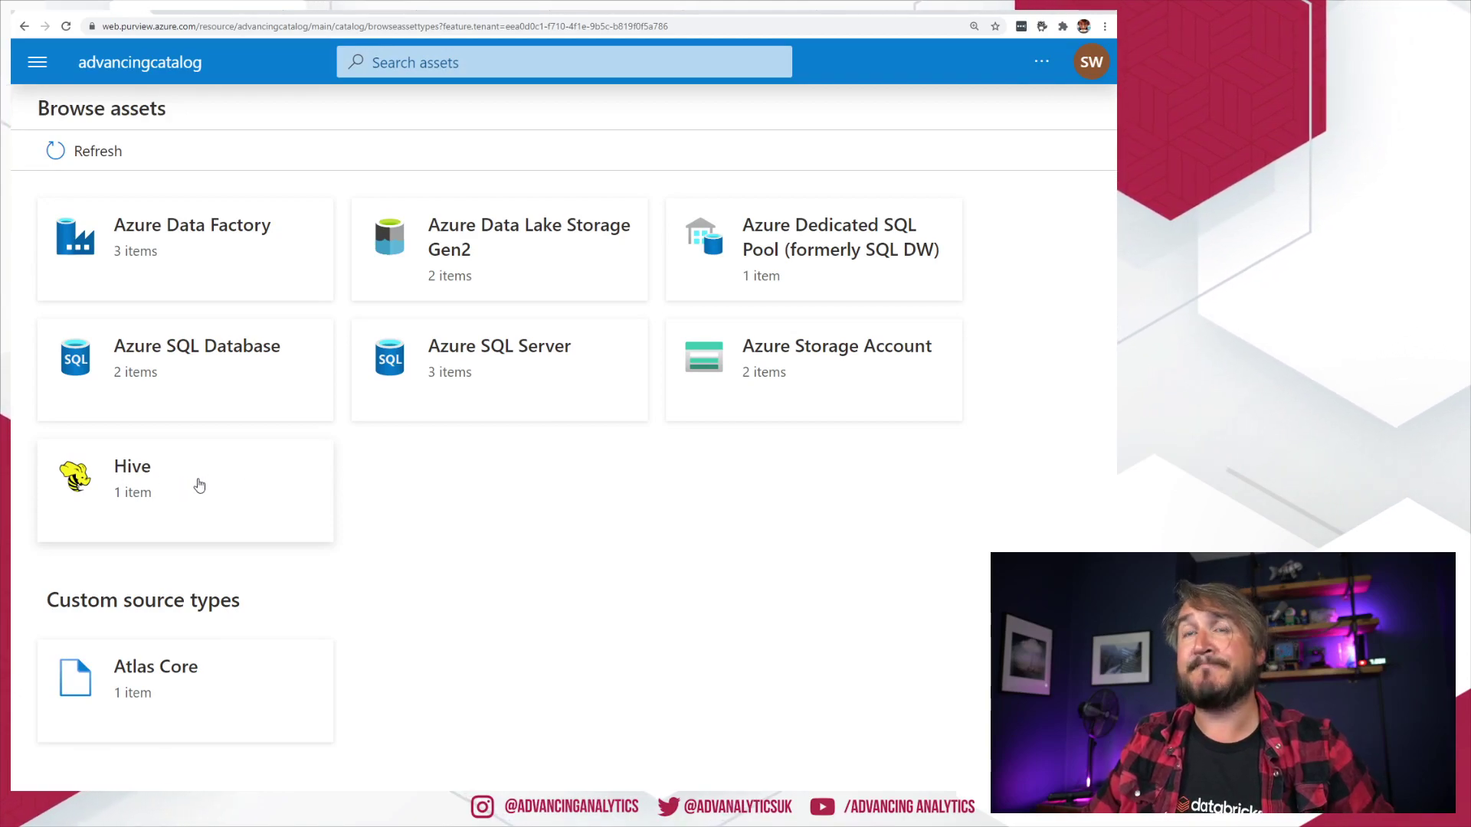
left_click(195, 484)
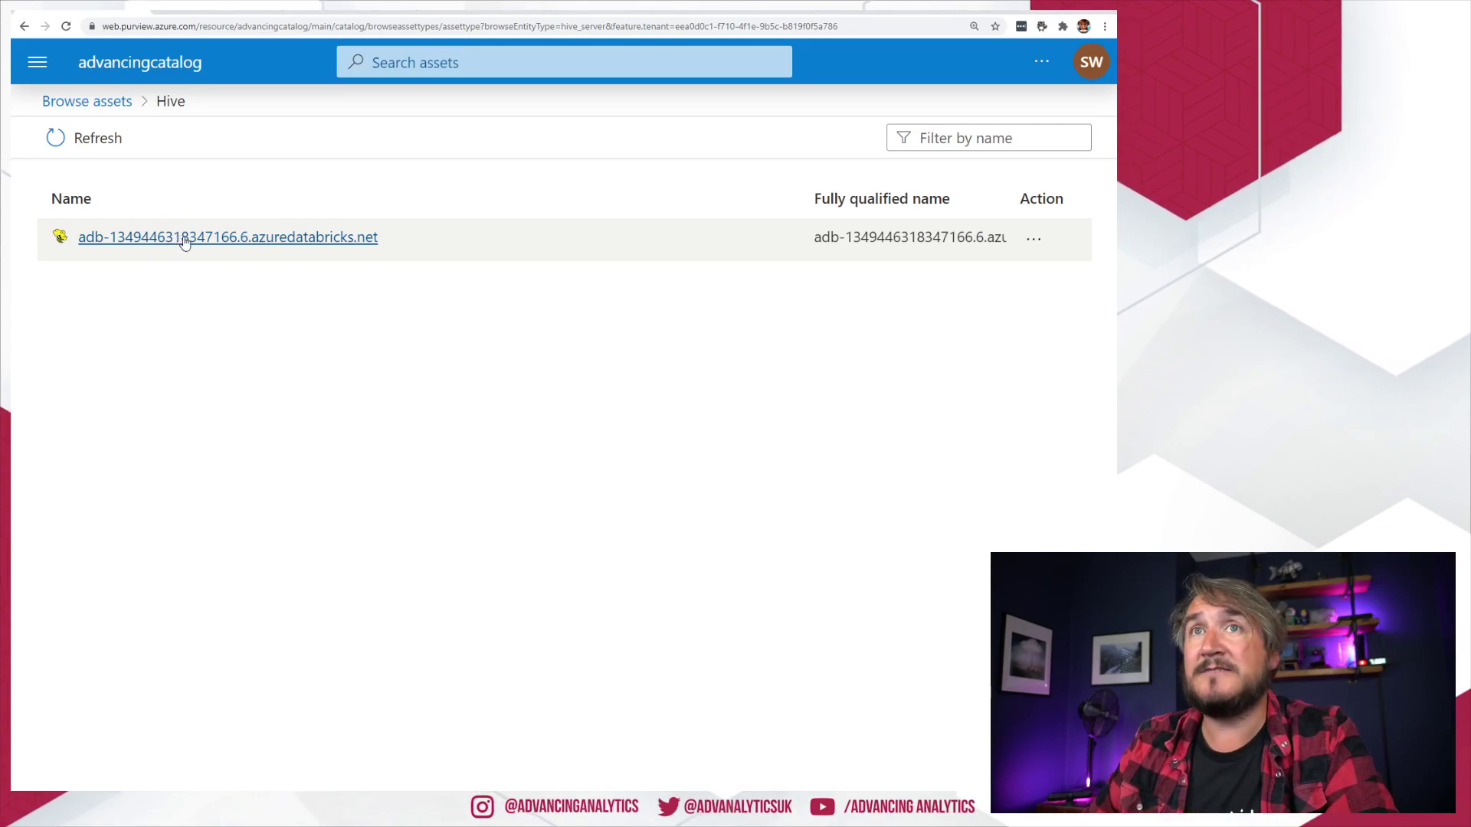
left_click(185, 240)
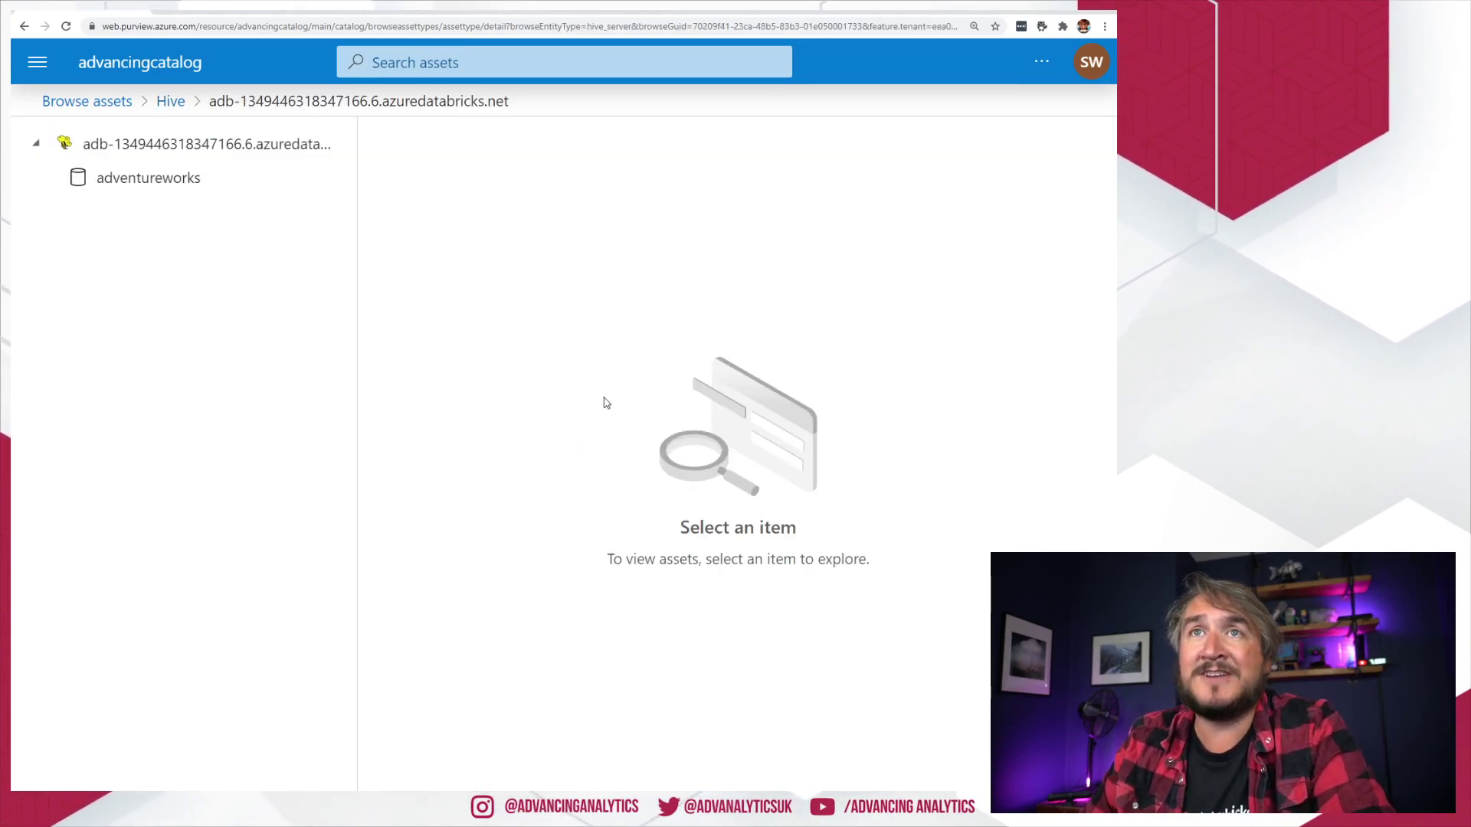
- Open the address table in the adventureworks database and examine its fully qualified name
left_click(162, 191)
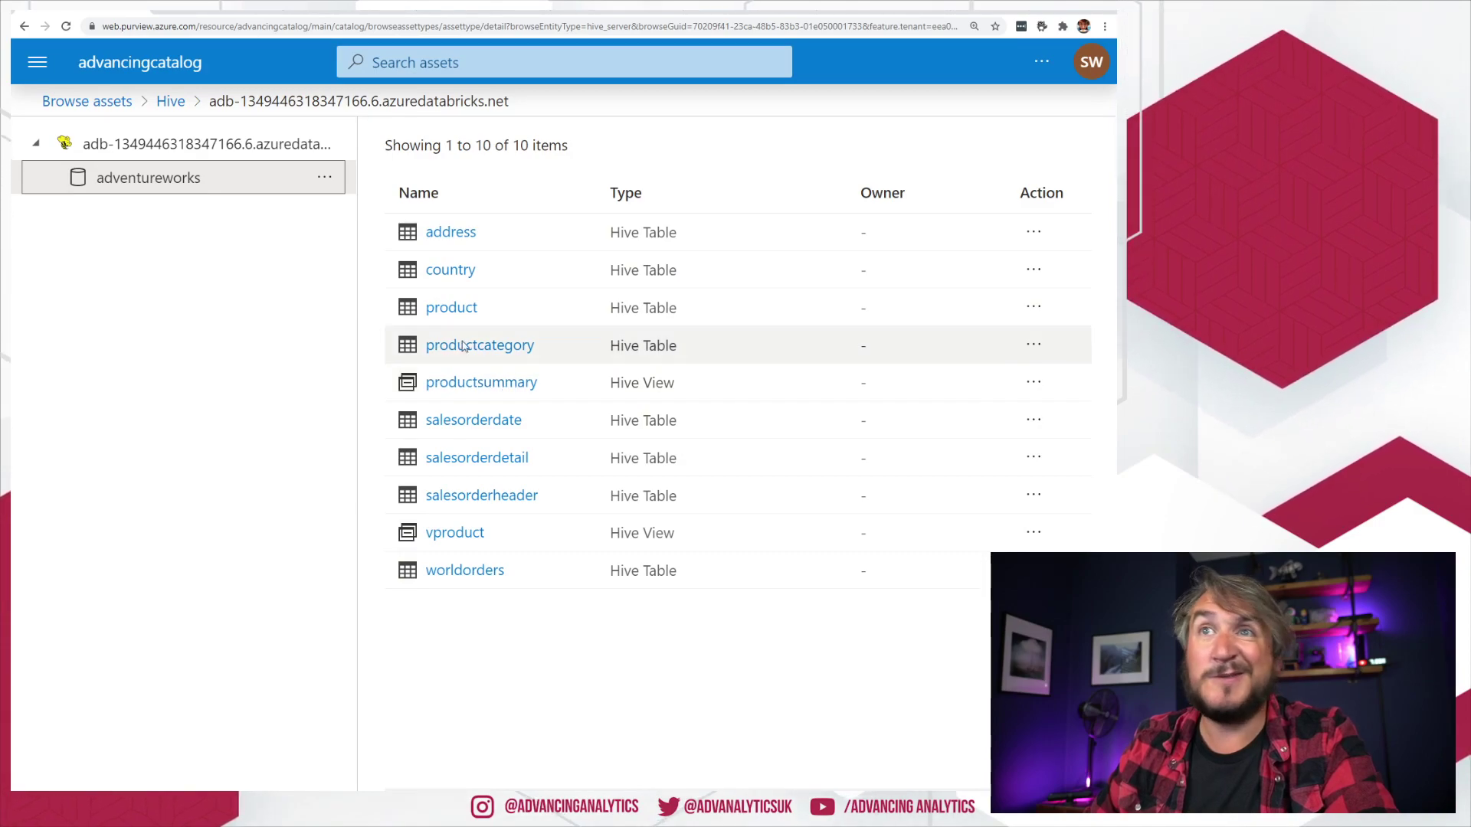
left_click(443, 234)
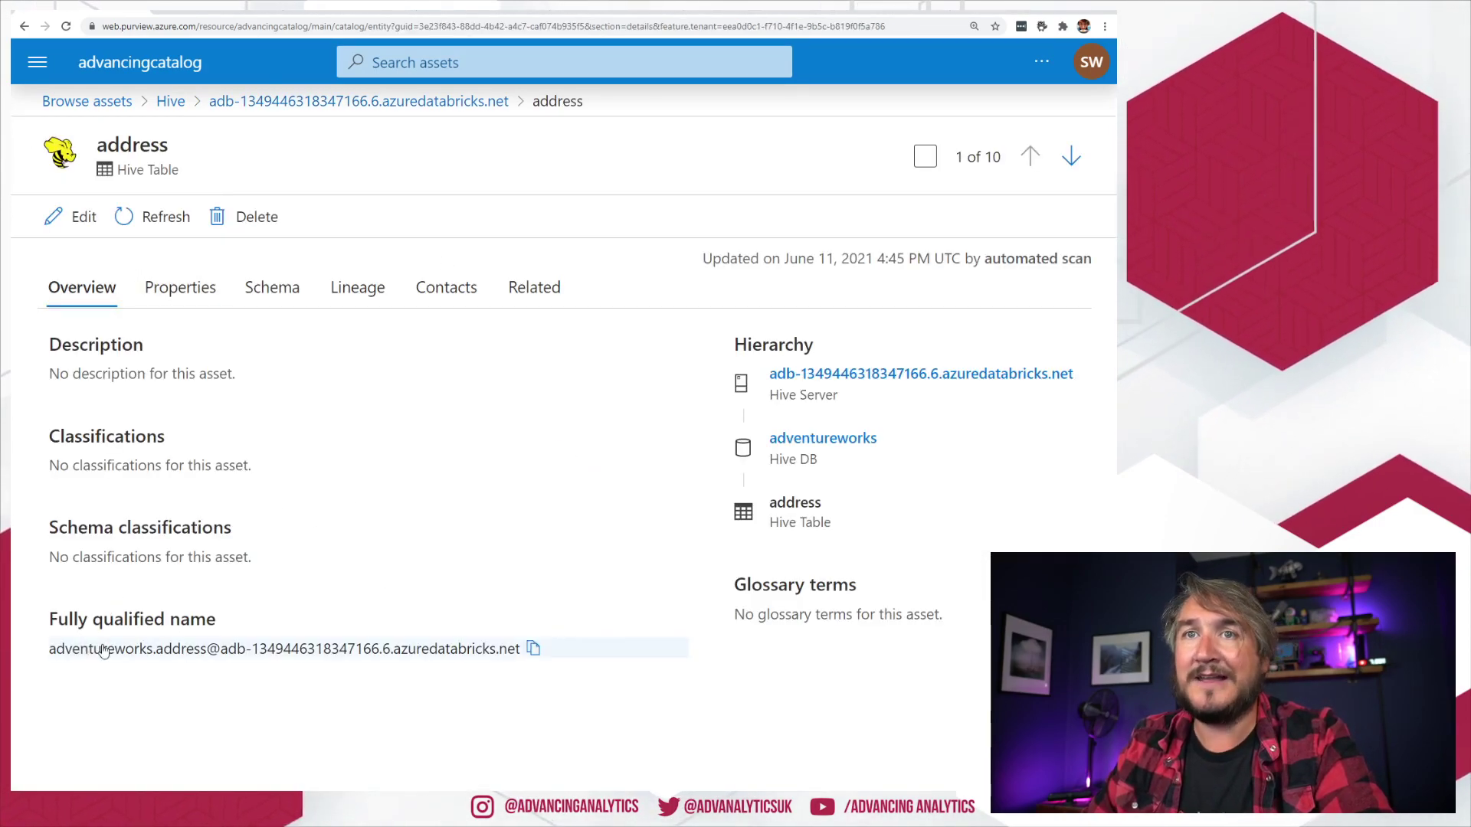
left_click_drag(98, 649, 476, 649)
- Review the address table's properties, including the column schema stored in its Spark parameters
left_click(181, 288)
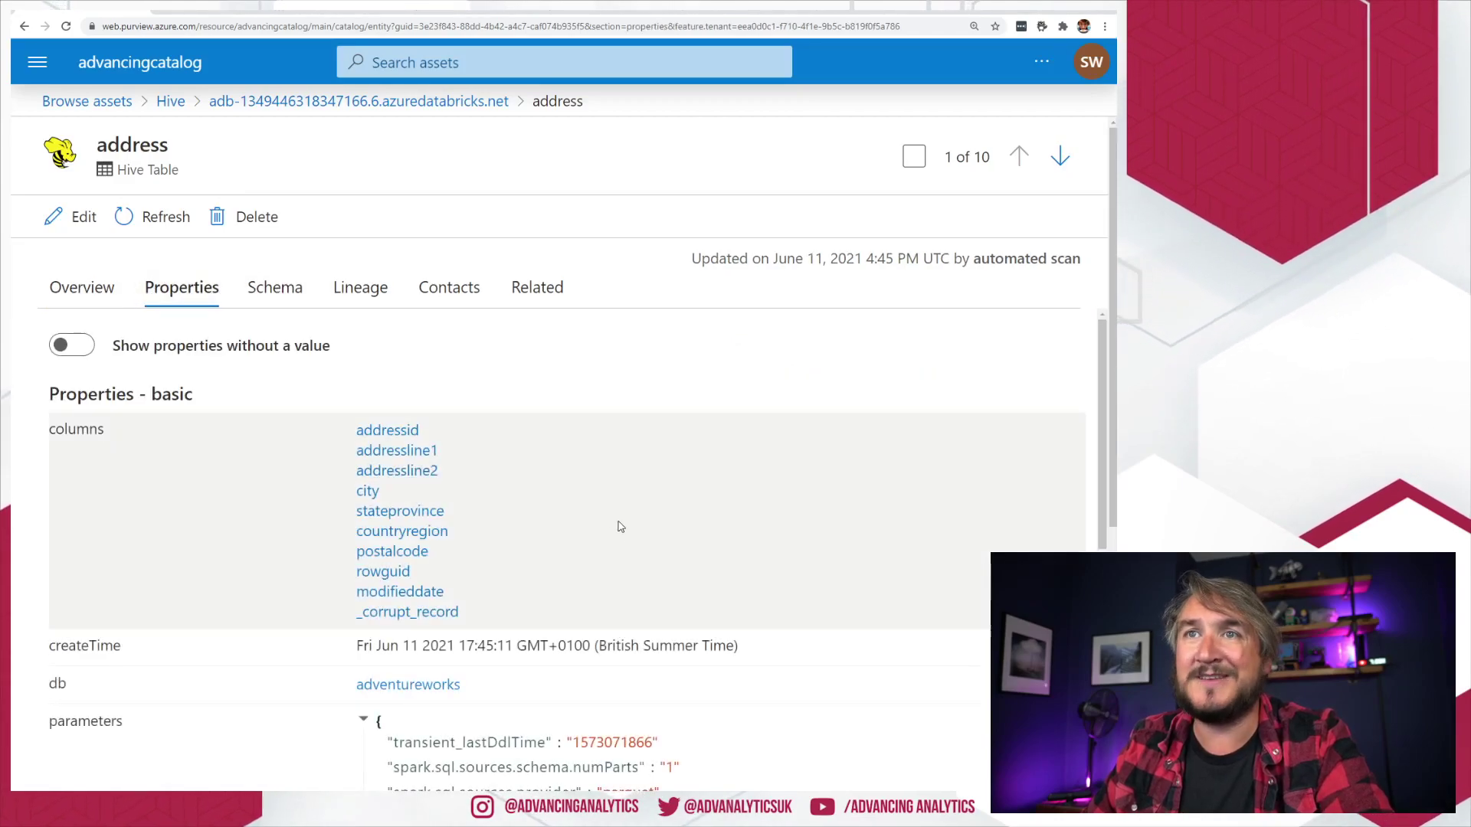
scroll(671, 518, "down", 4)
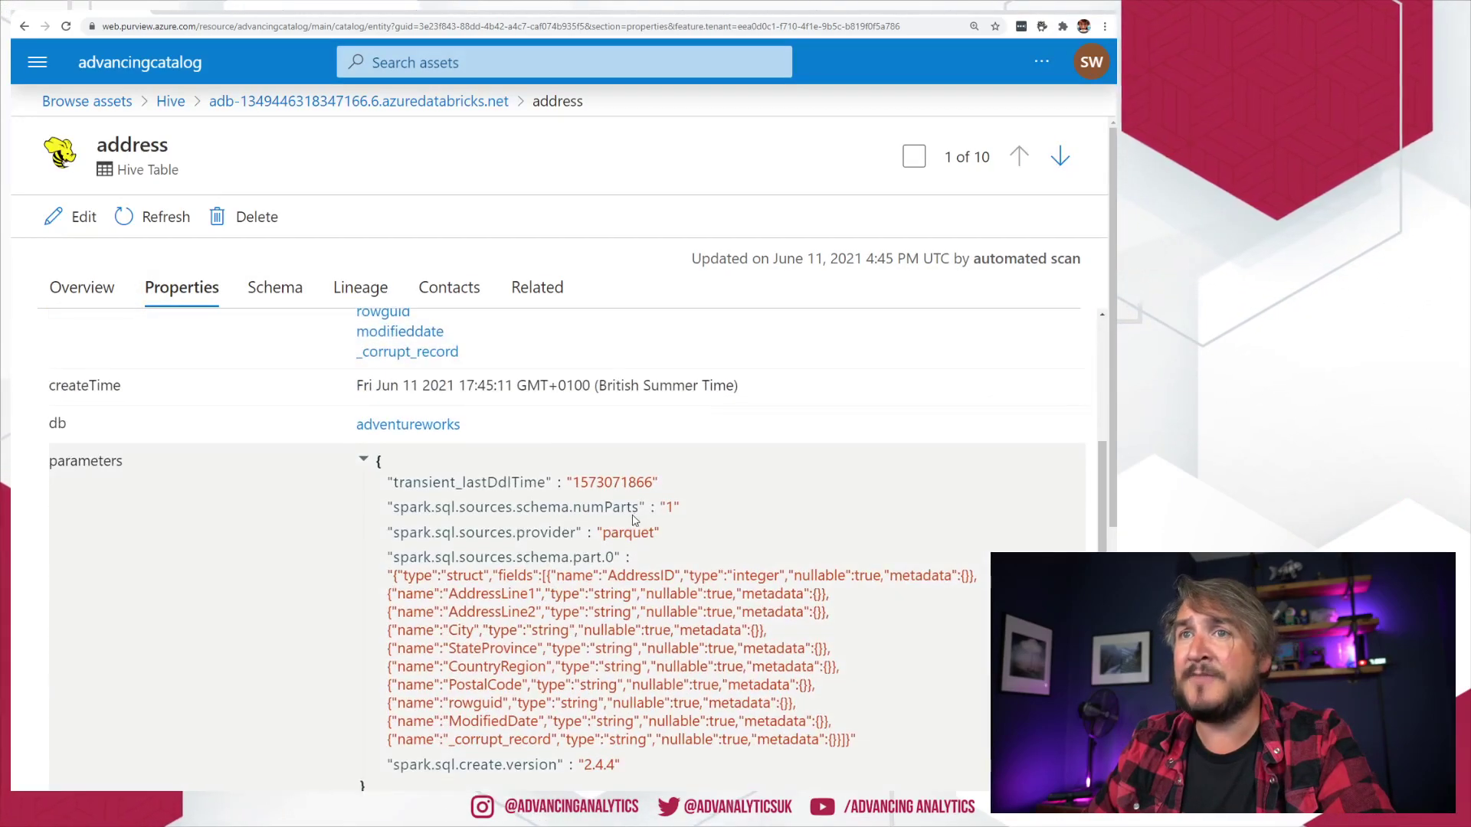
left_click_drag(841, 677, 412, 524)
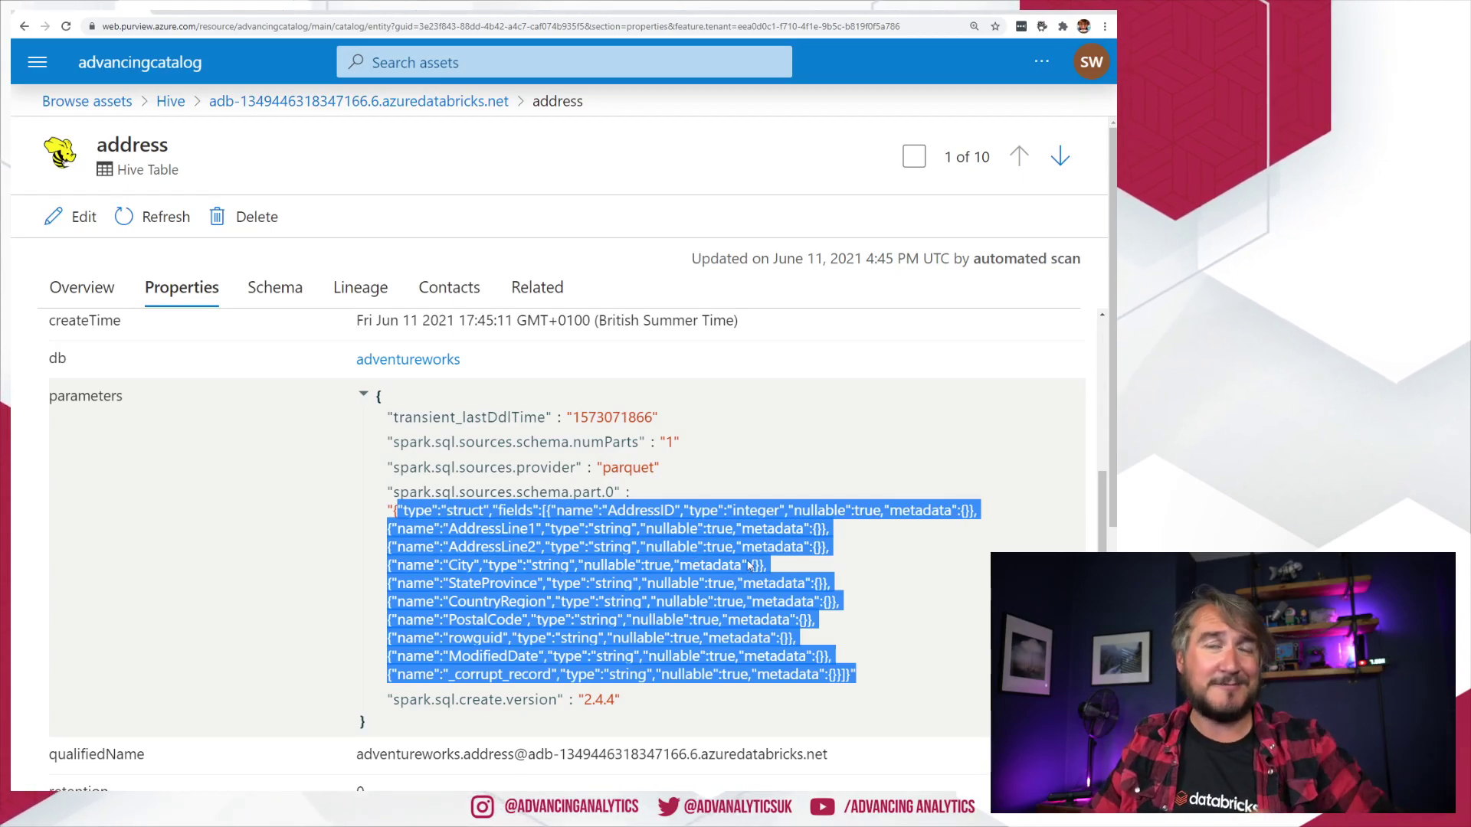
left_click(841, 580)
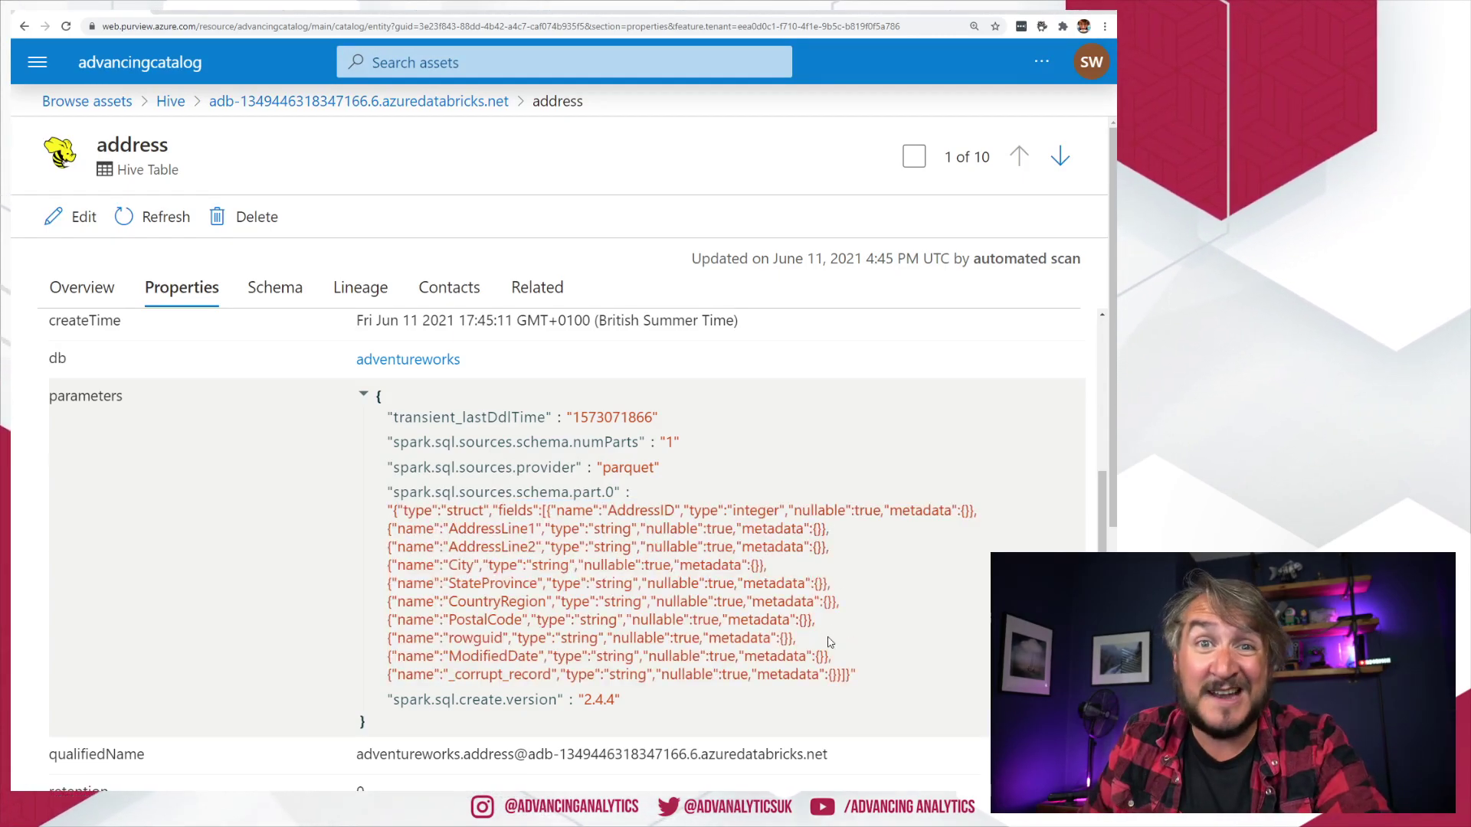
scroll(827, 642, "down", 2)
scroll(767, 590, "up", 10)
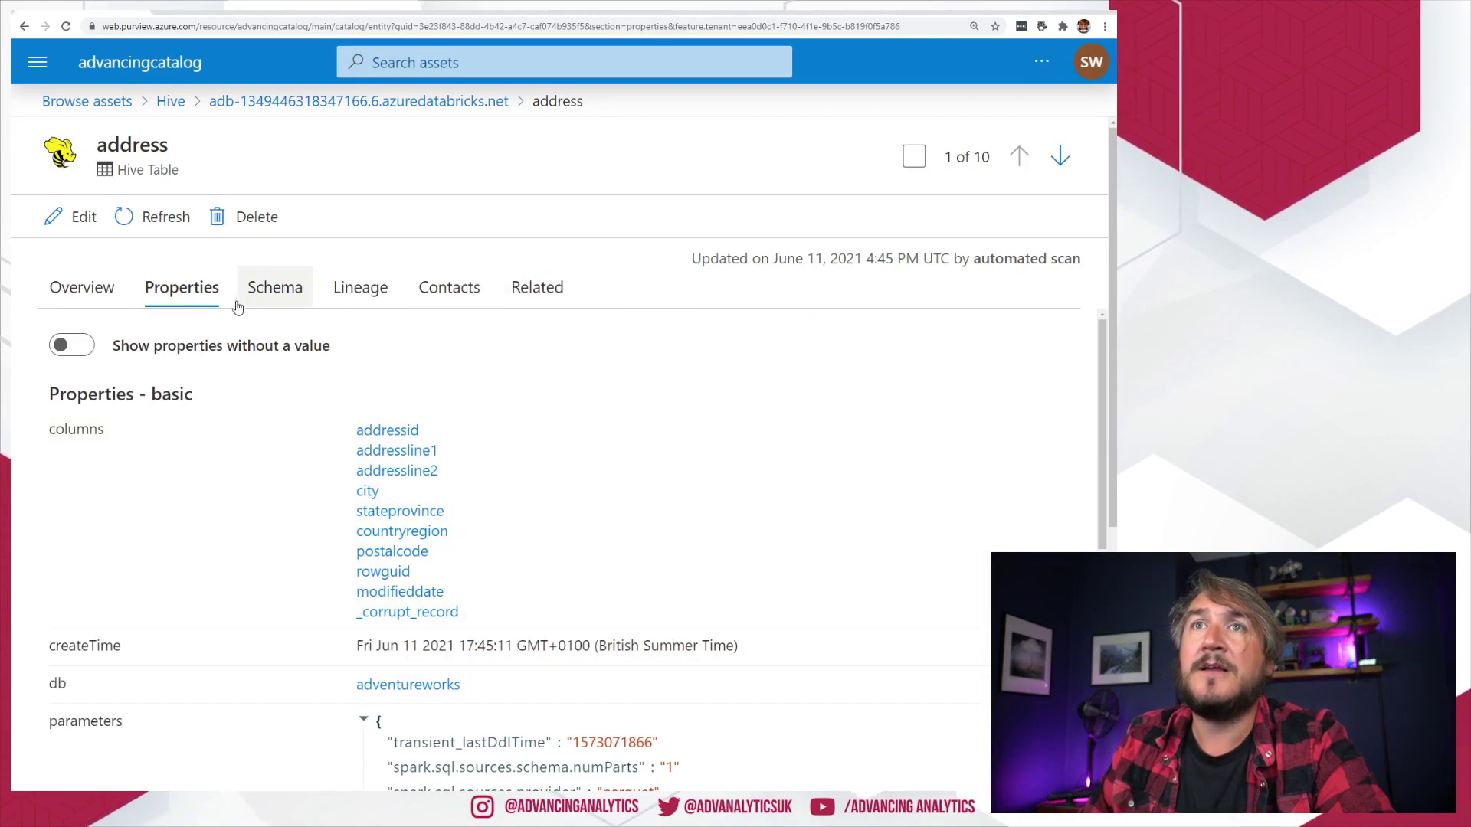
- Check the address table's schema and lineage, and return to the Databricks server's asset list
left_click(268, 295)
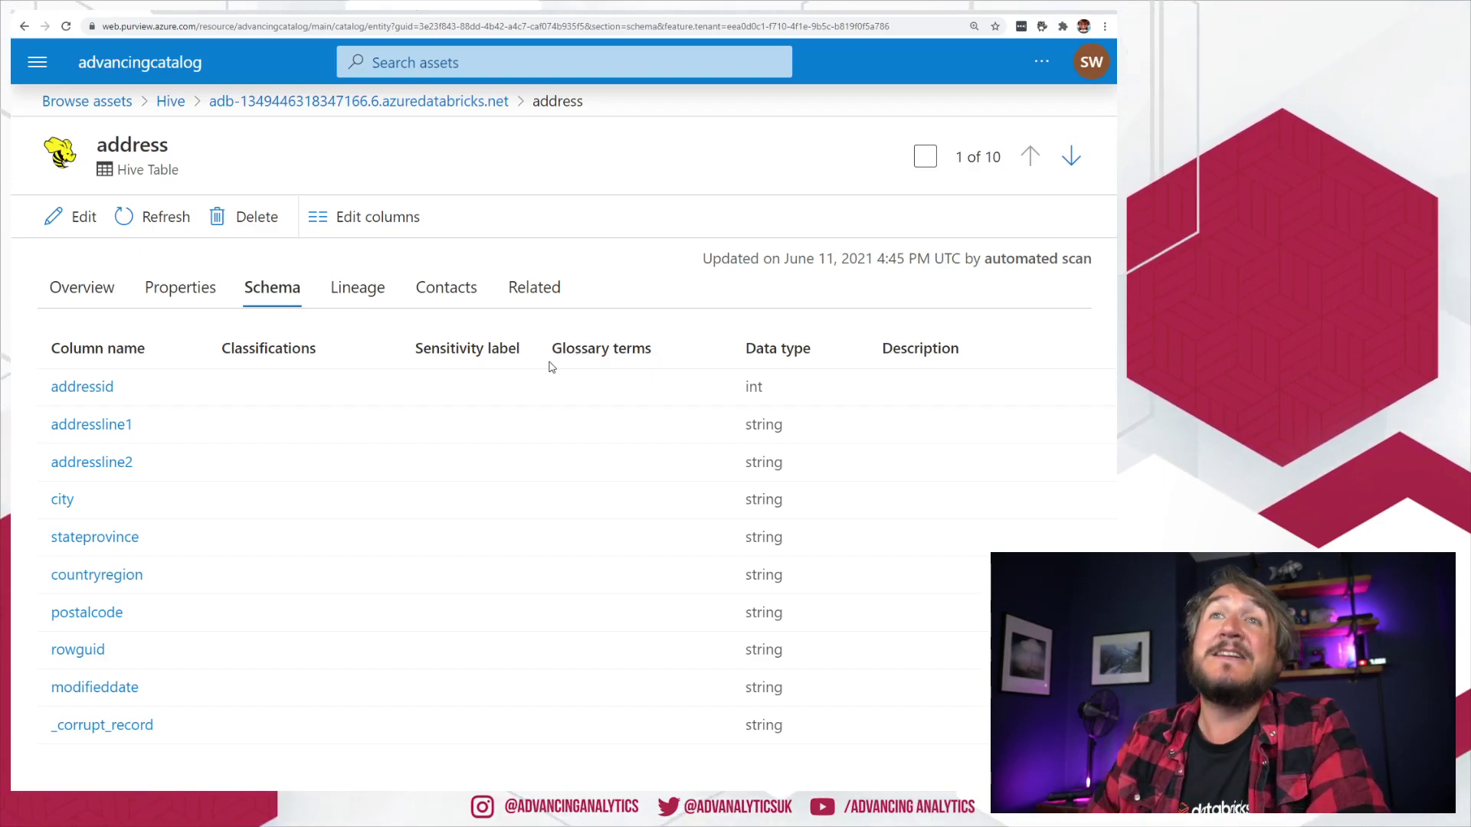
left_click(358, 288)
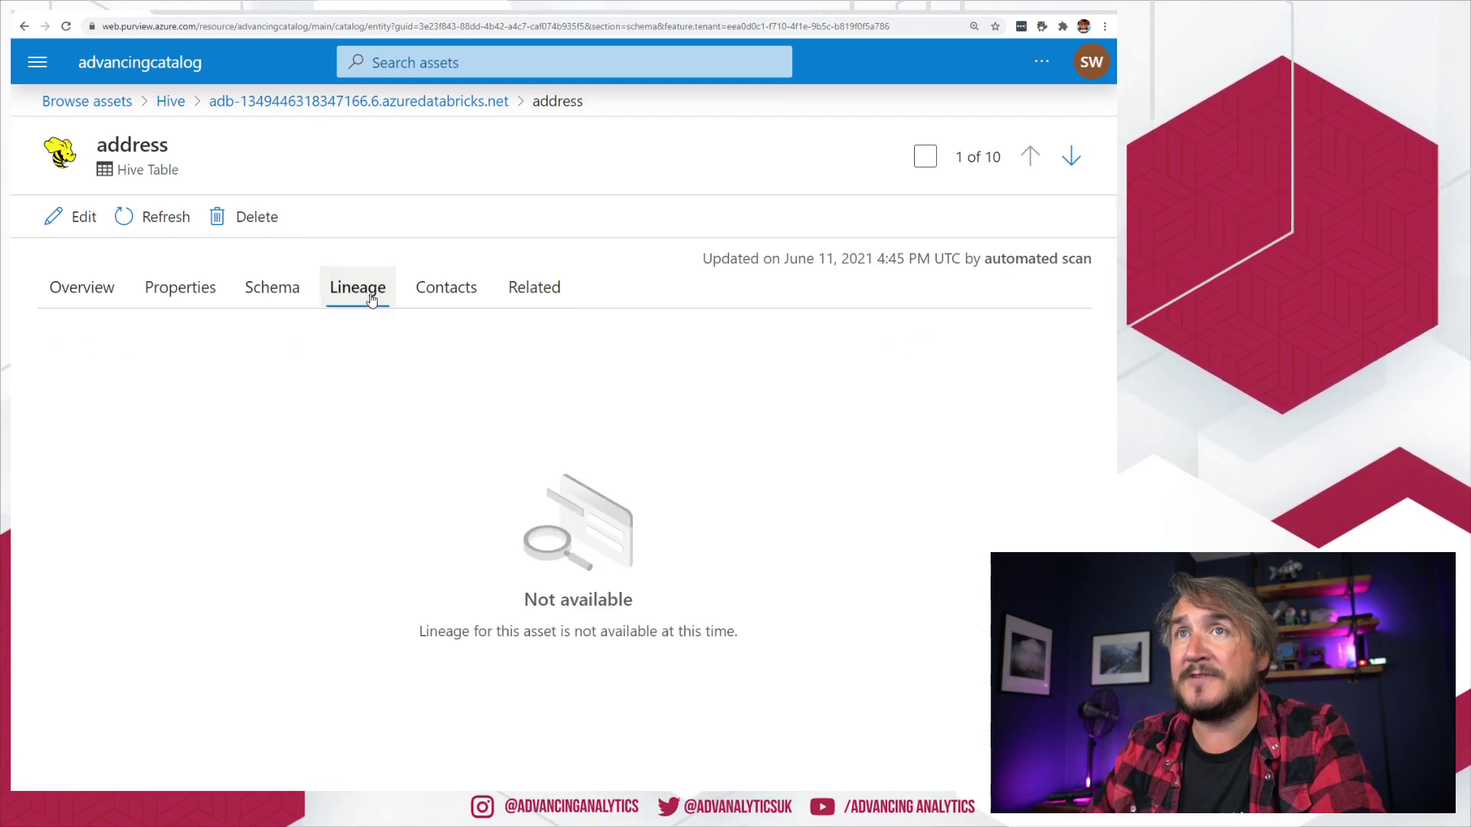
left_click(427, 101)
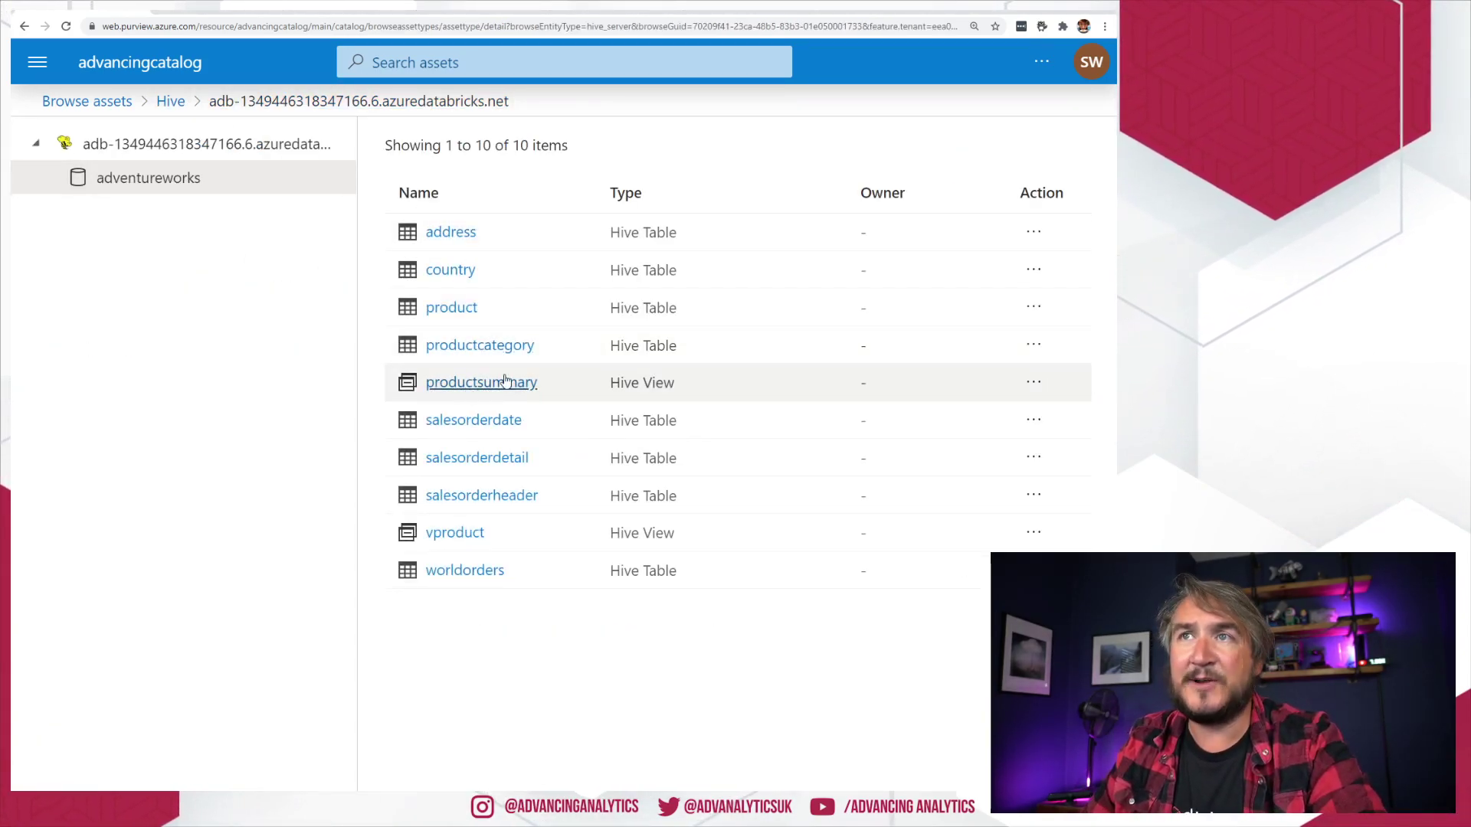
- Open the productsummary Hive view and review its properties and schema
left_click(505, 380)
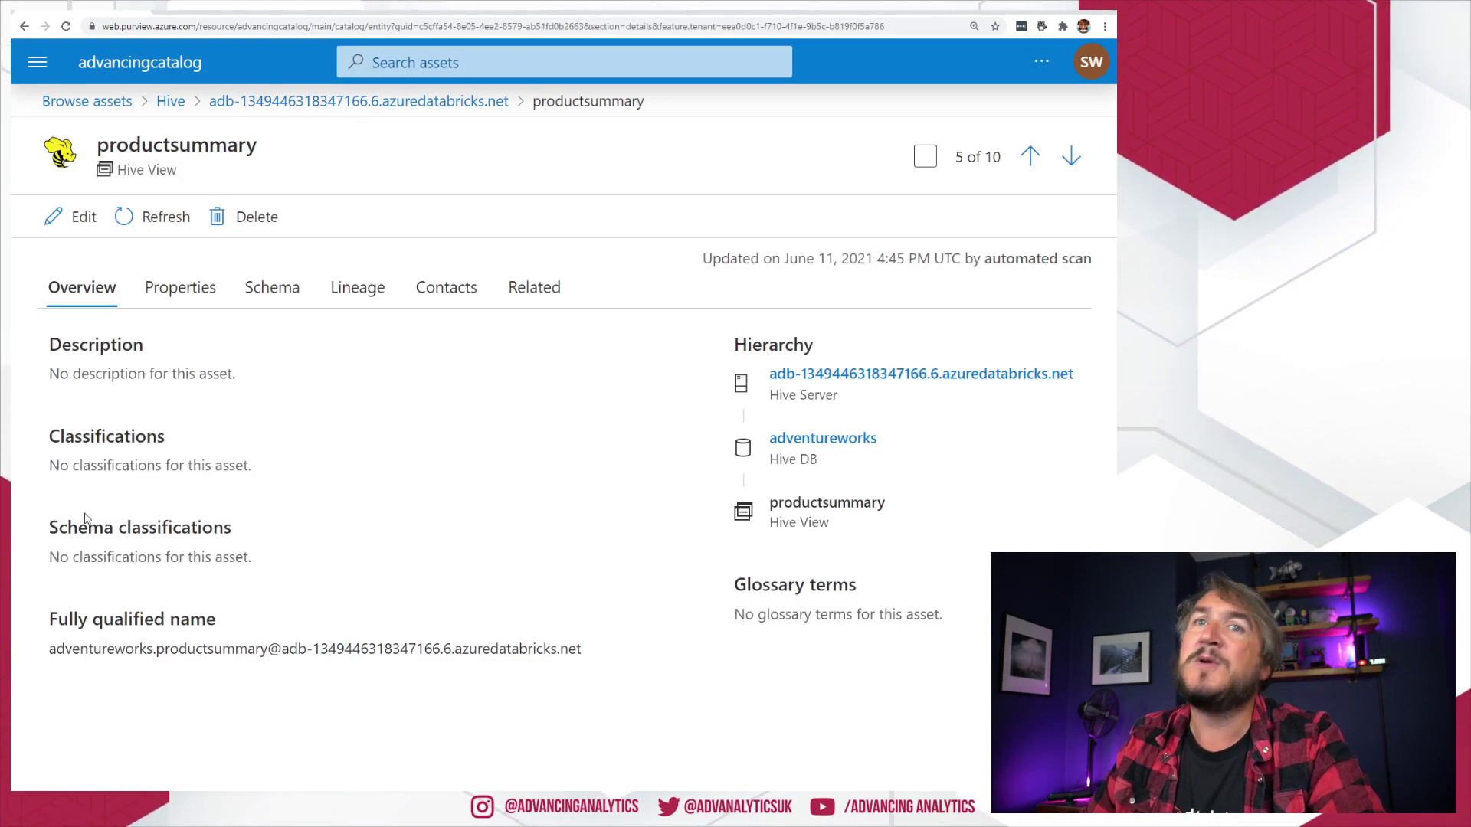
left_click(180, 288)
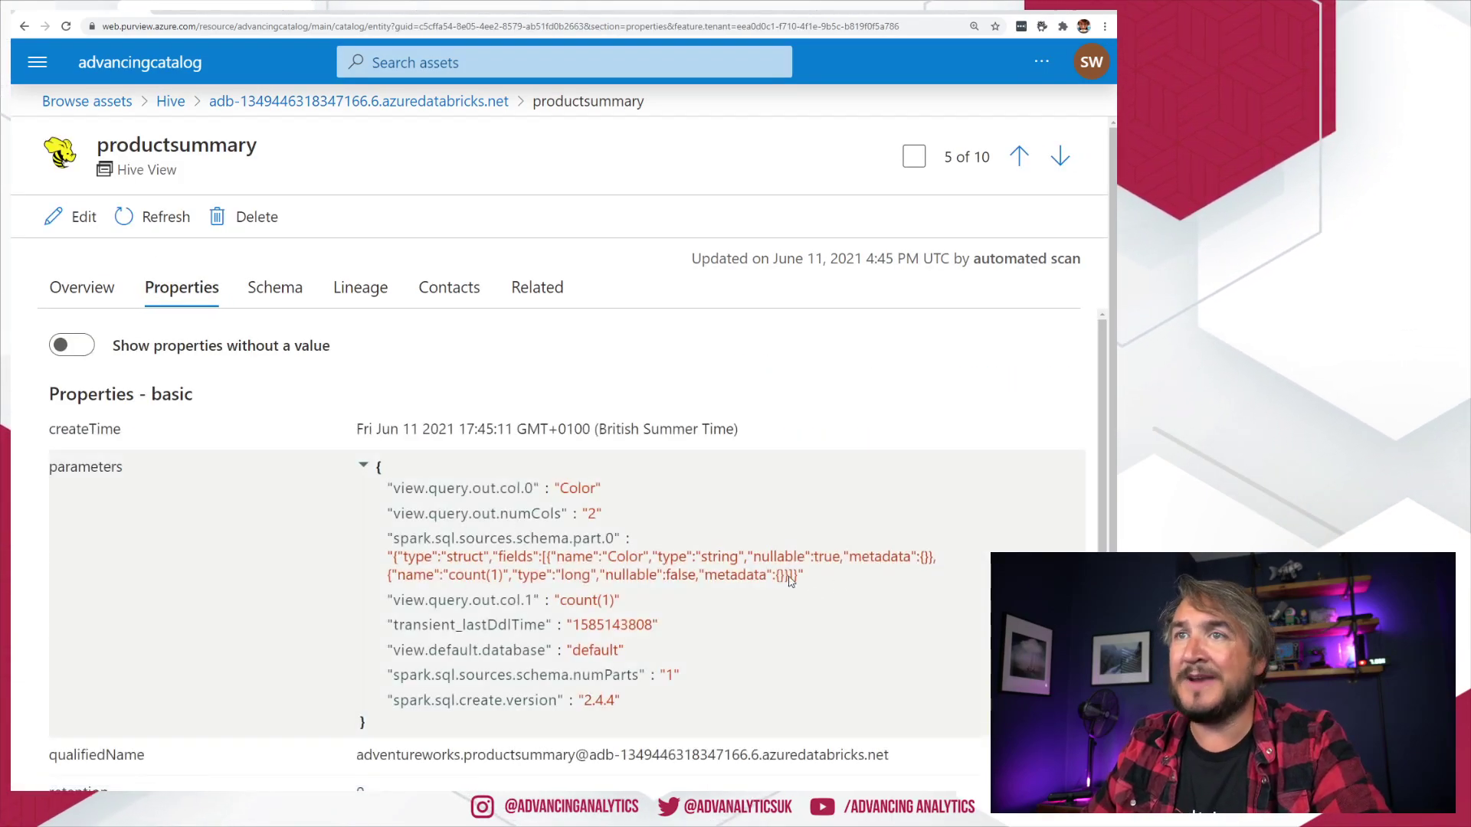
scroll(794, 596, "down", 3)
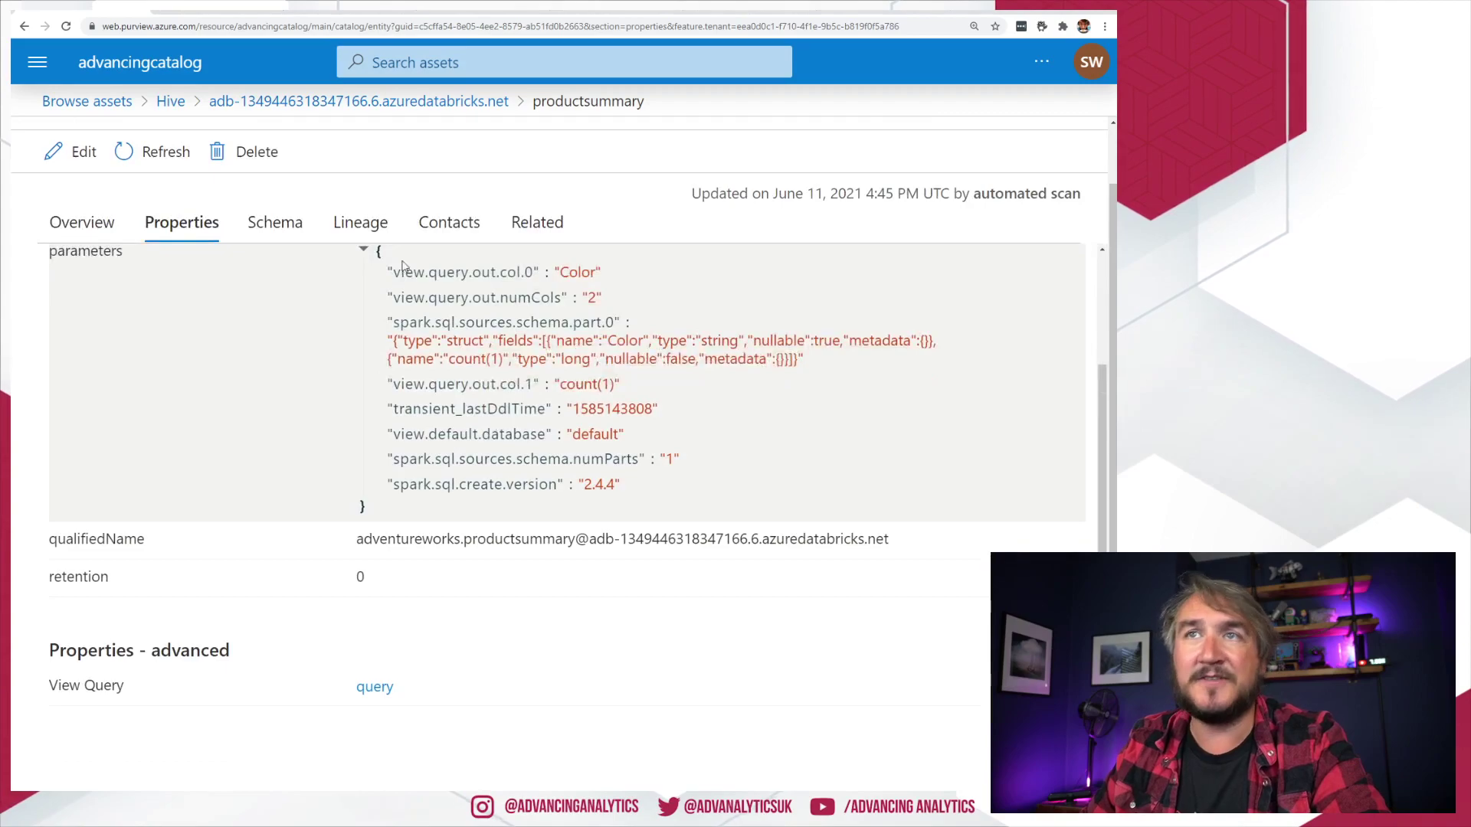
left_click(274, 215)
- Show the lineage of productsummary with its color column selected, and collapse the column list
left_click(359, 288)
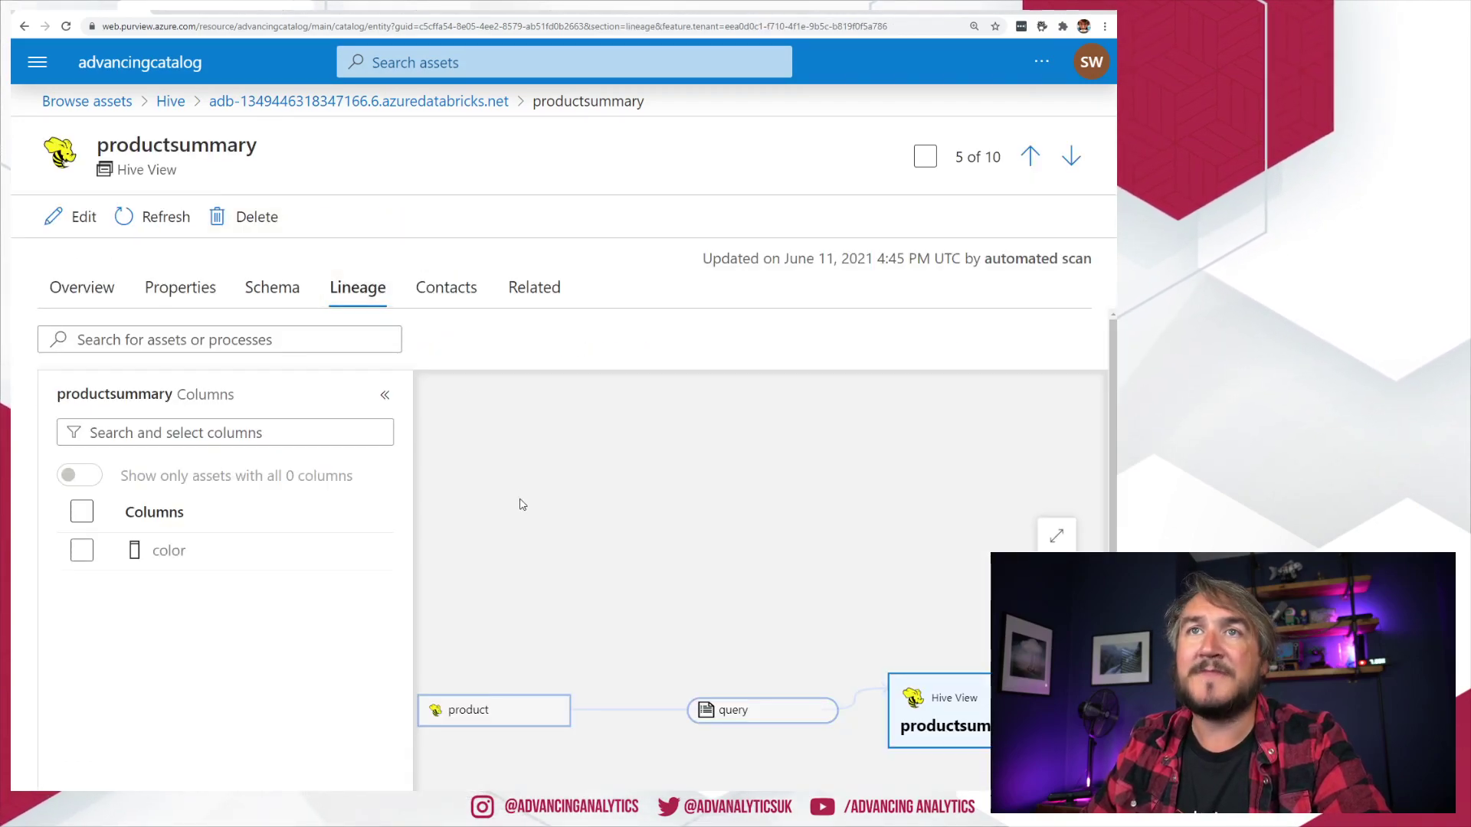
scroll(872, 586, "down", 1)
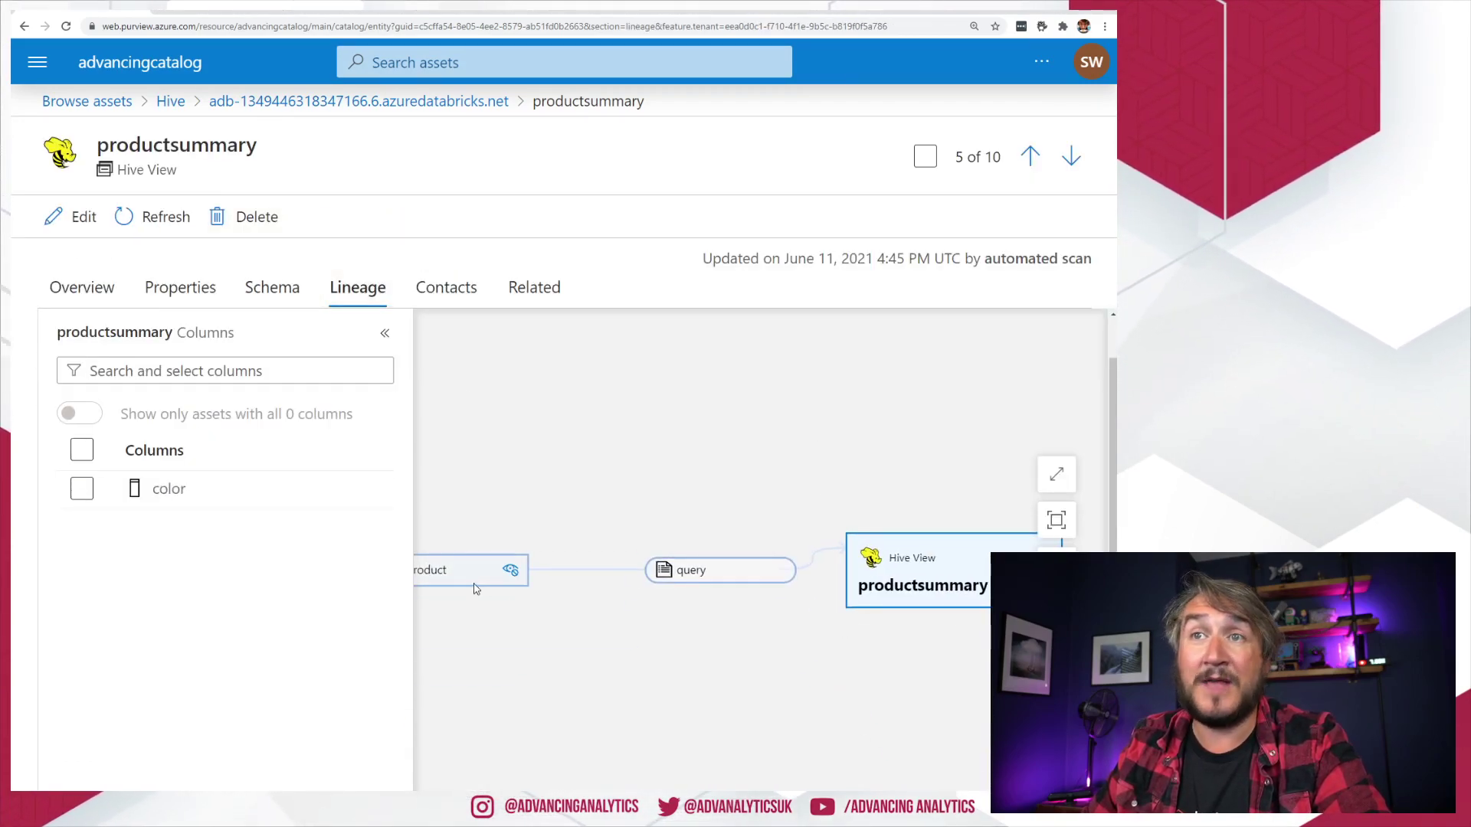
mouse_move(488, 647)
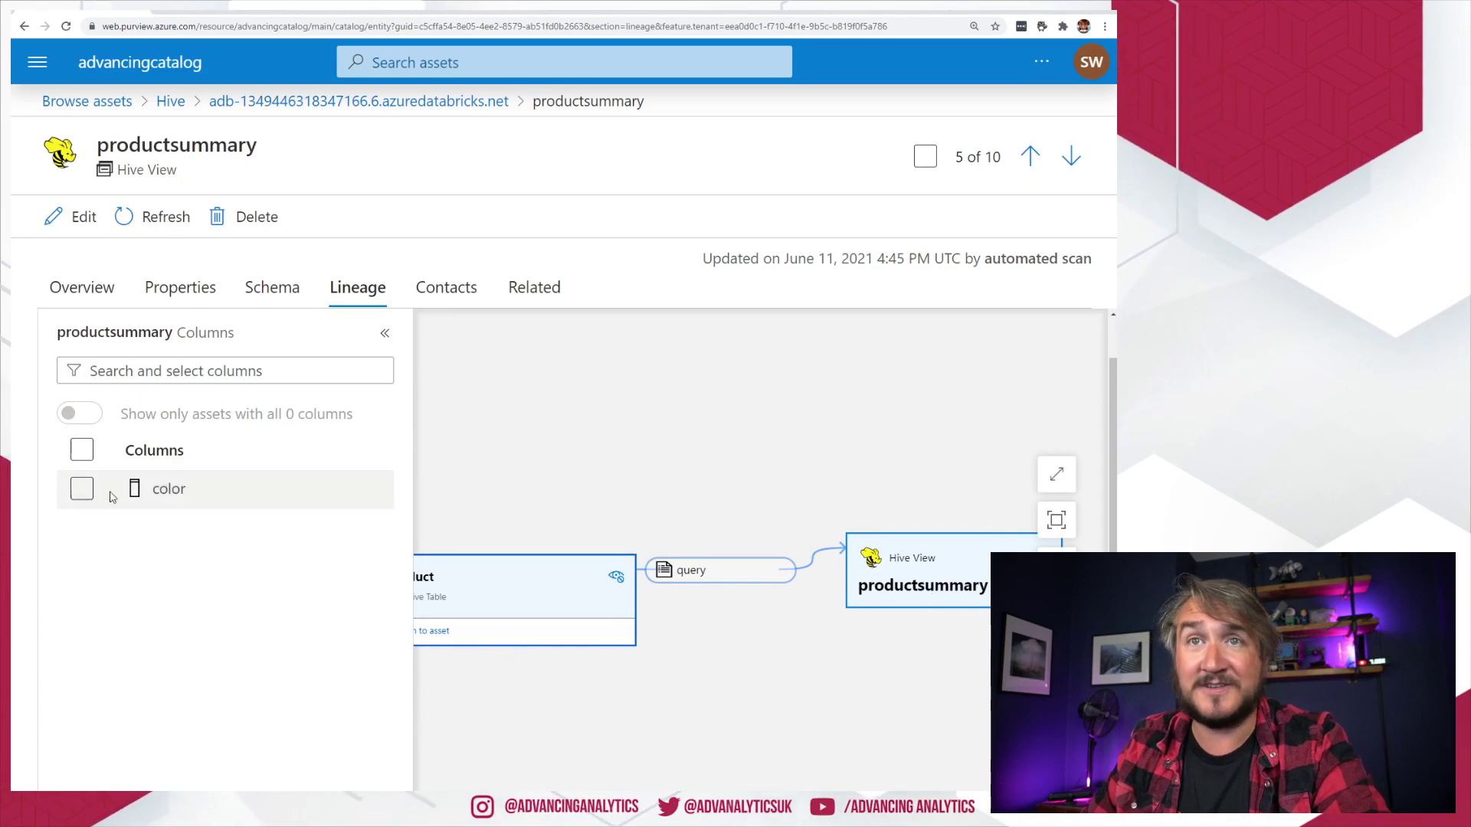
left_click(135, 502)
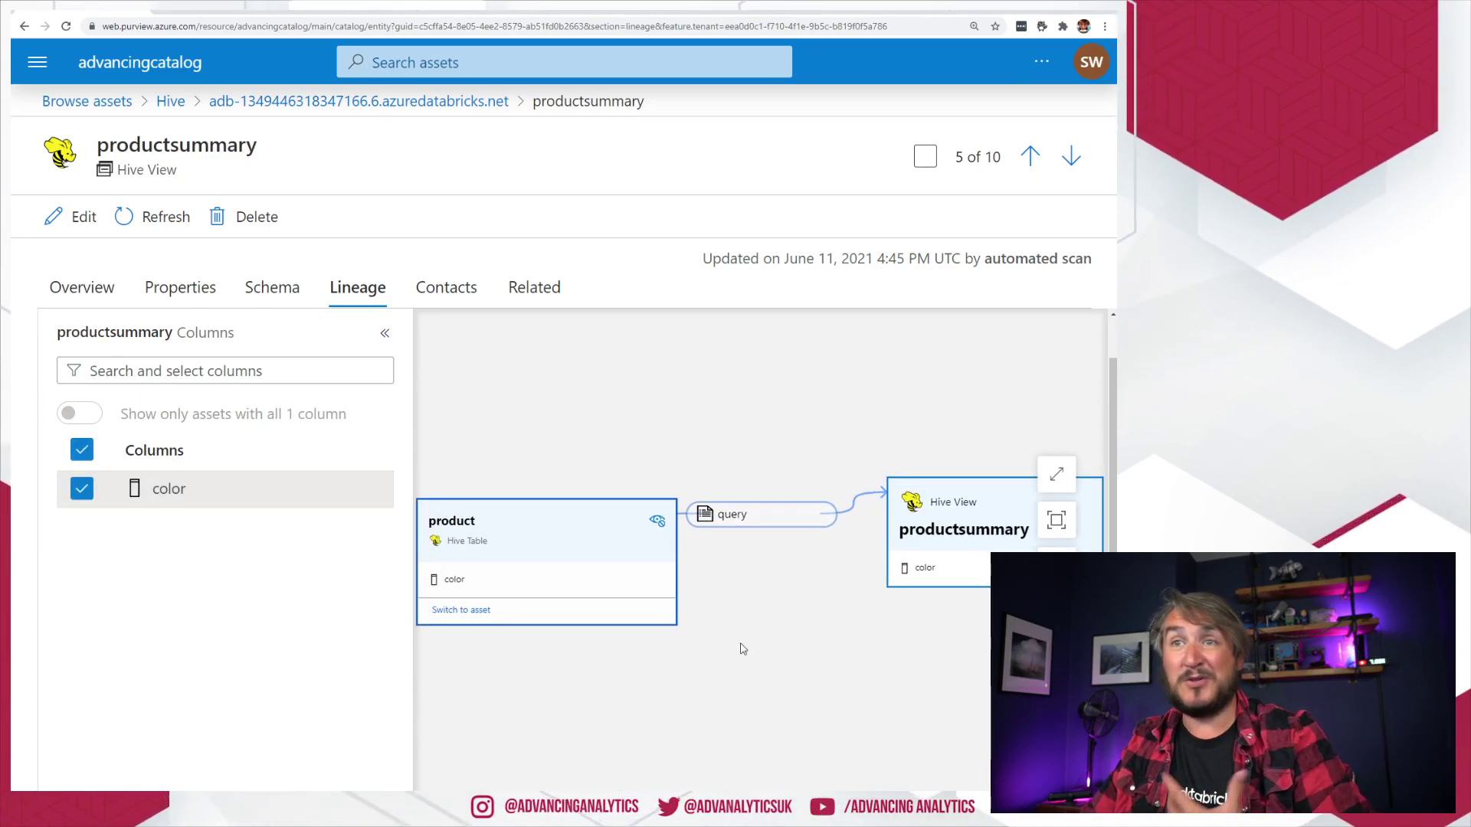
left_click(385, 334)
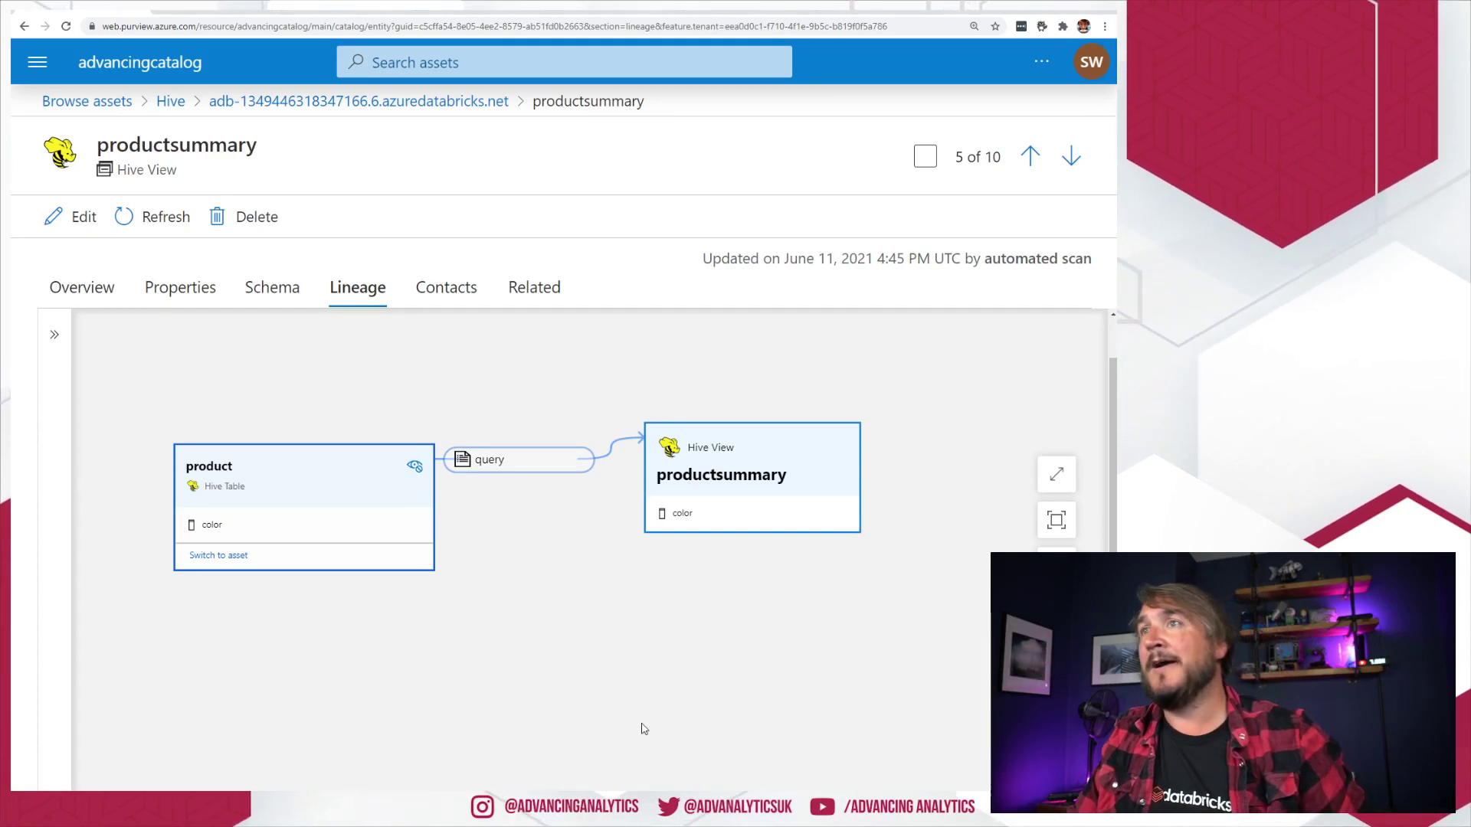
- Switch the lineage from productsummary to its source product table
left_click(581, 687)
left_click(369, 472)
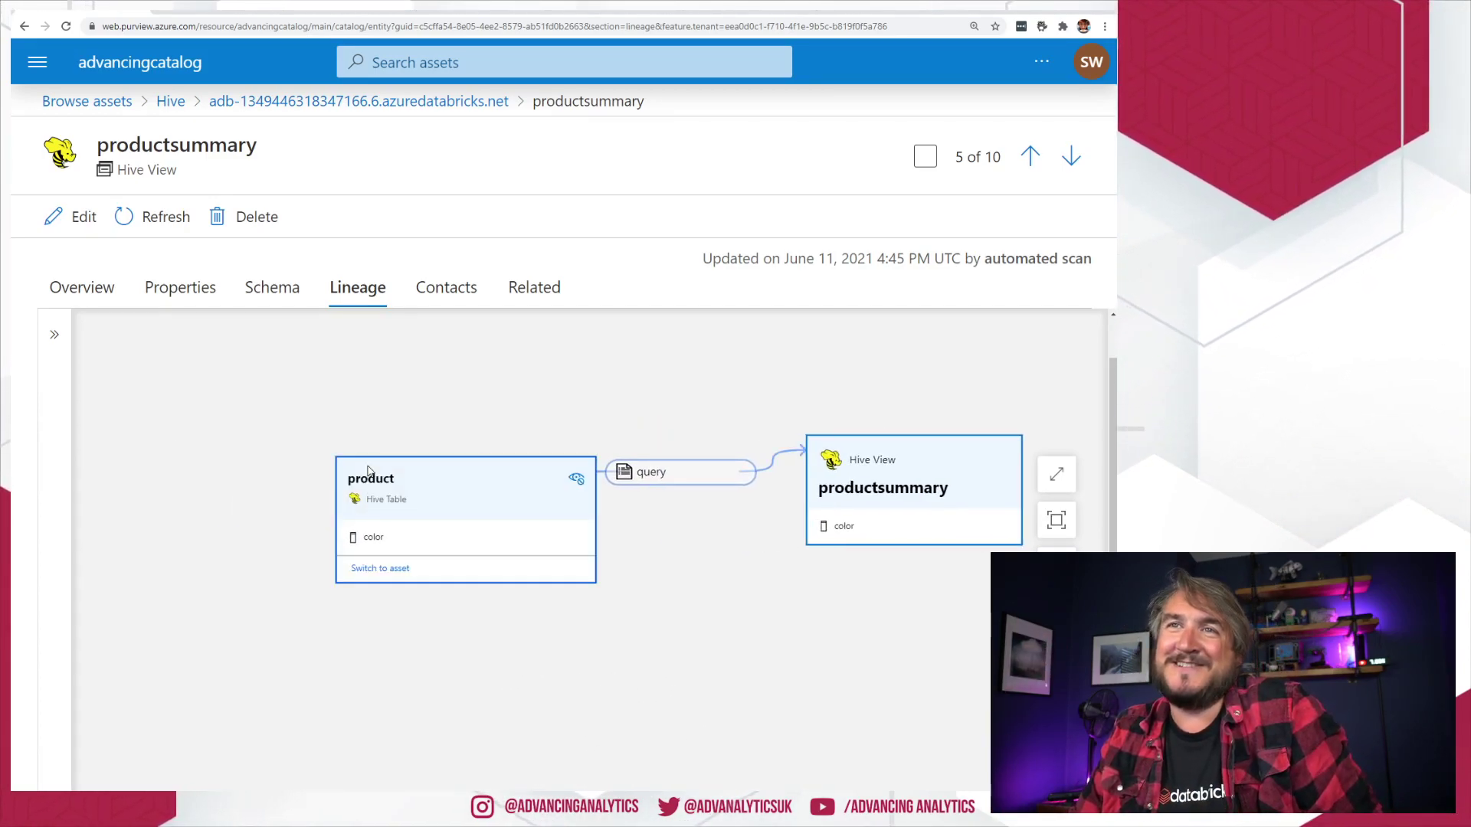
left_click(375, 569)
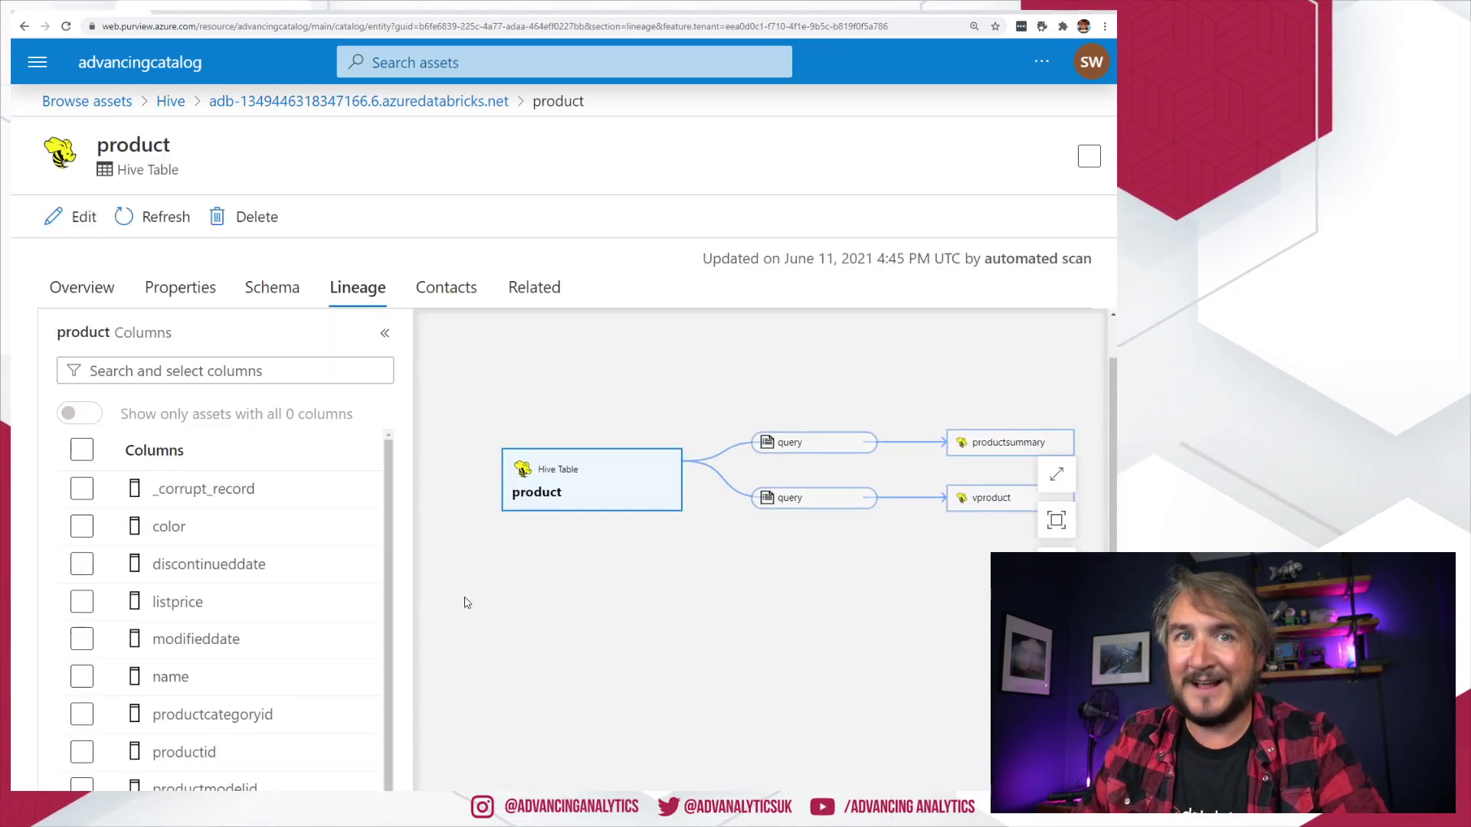
- Review the product table's overview and its full list of basic and advanced properties
left_click(180, 288)
left_click(115, 285)
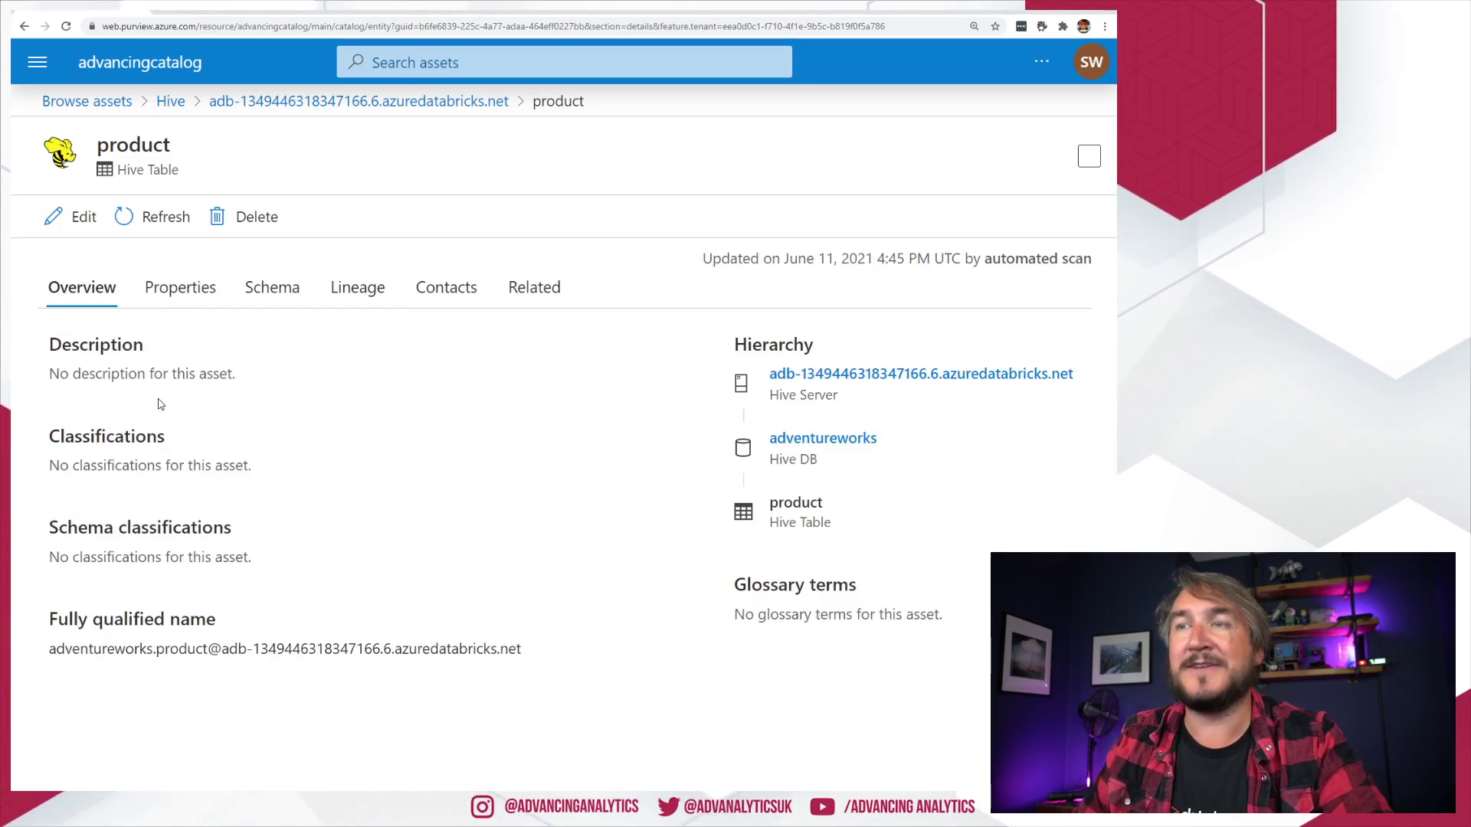
left_click(157, 293)
scroll(690, 549, "down", 3)
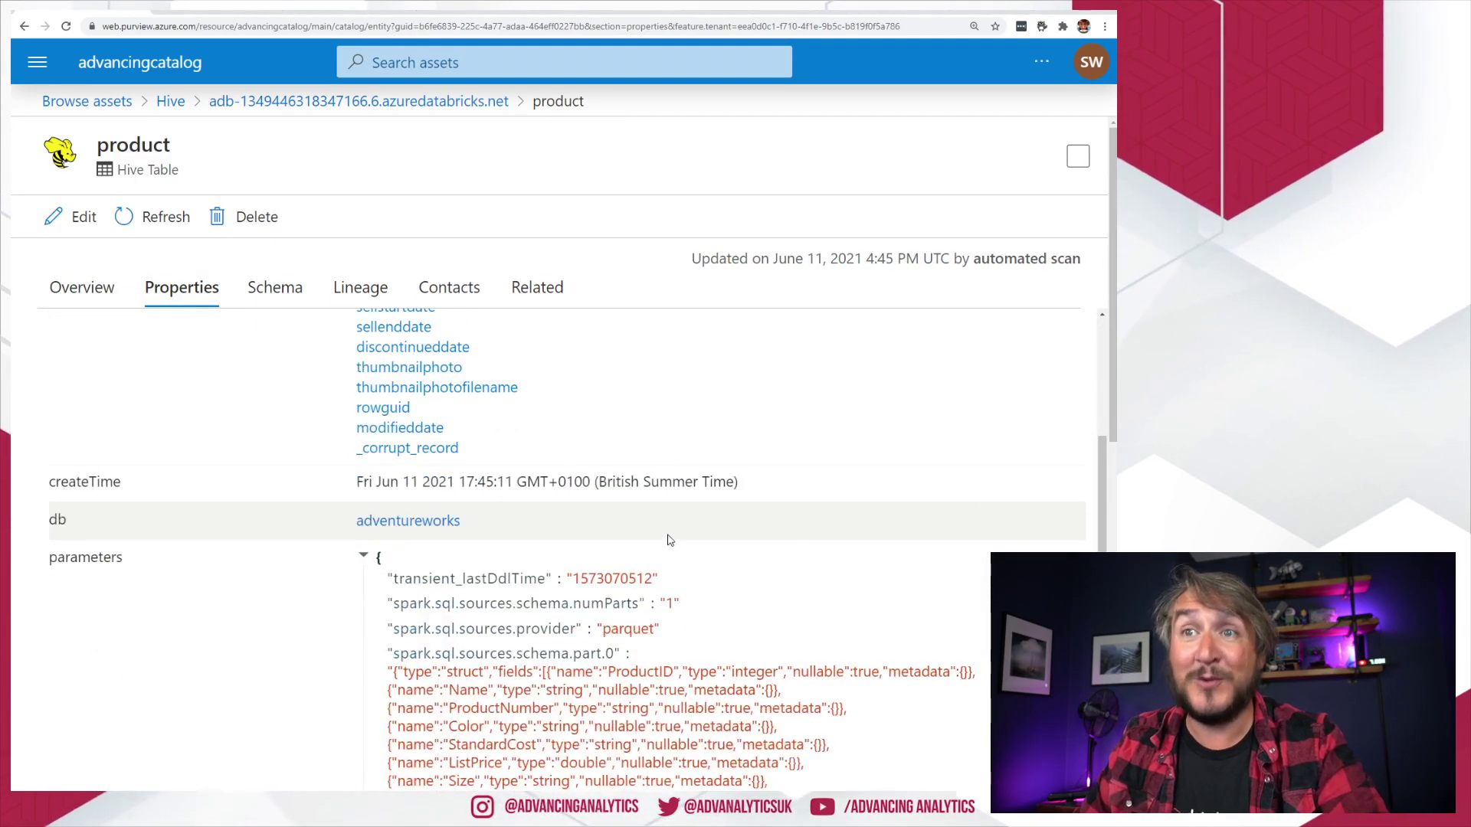
scroll(789, 539, "down", 5)
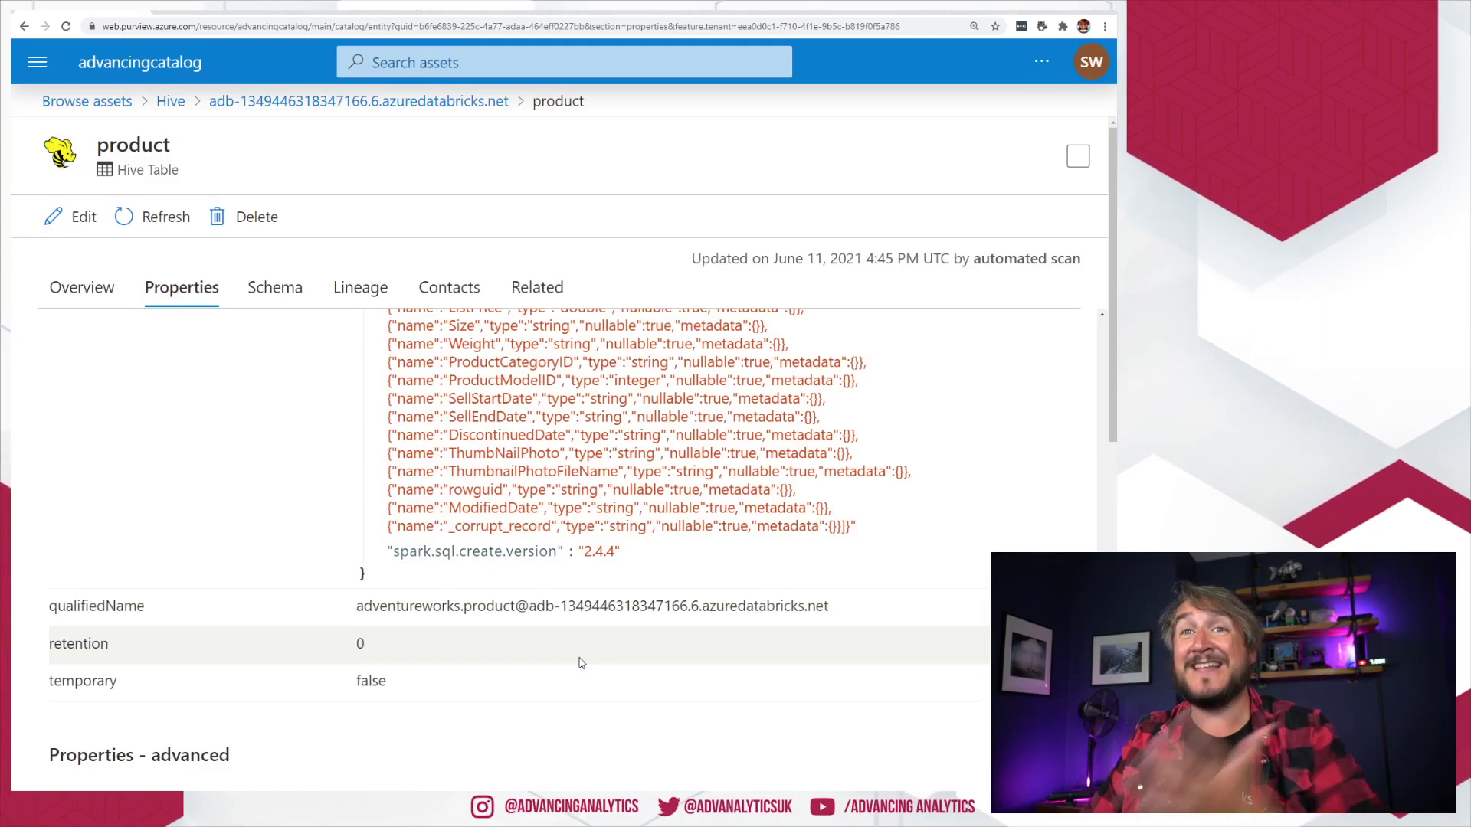
scroll(551, 641, "down", 2)
scroll(380, 673, "up", 10)
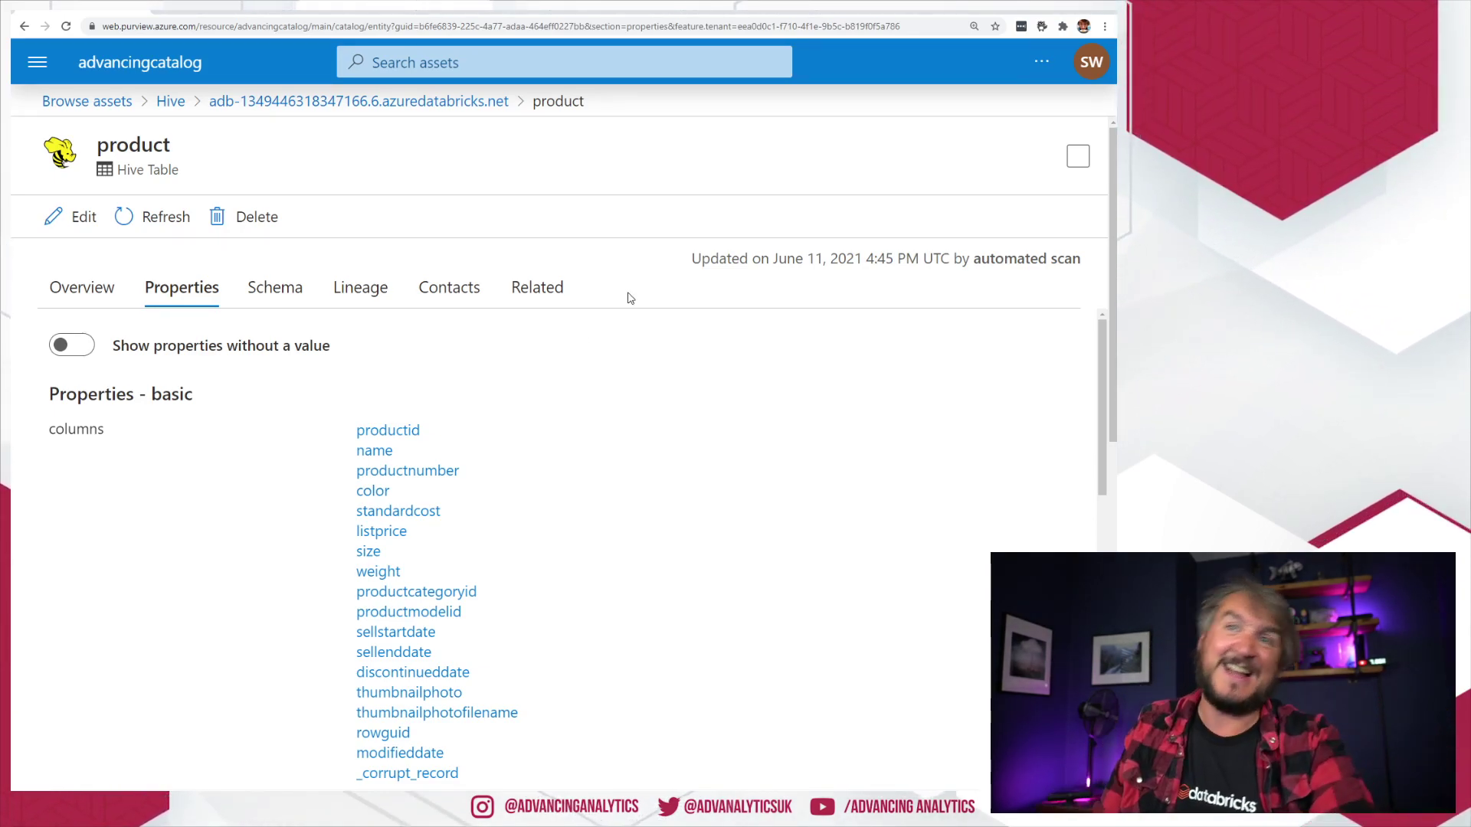
- Reopen the product table from the Databricks server's asset list and show its lineage
left_click(253, 102)
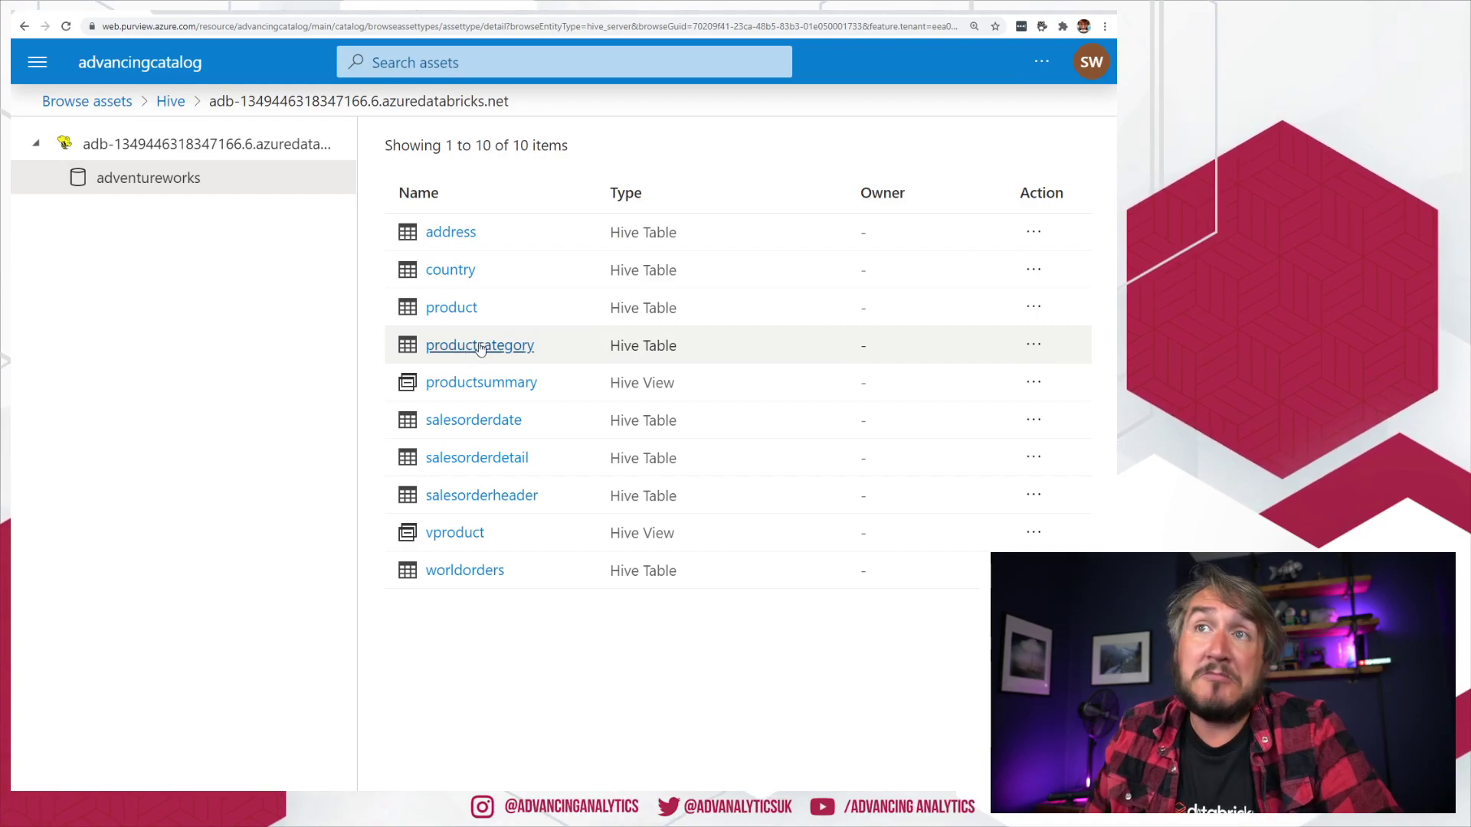
left_click(451, 307)
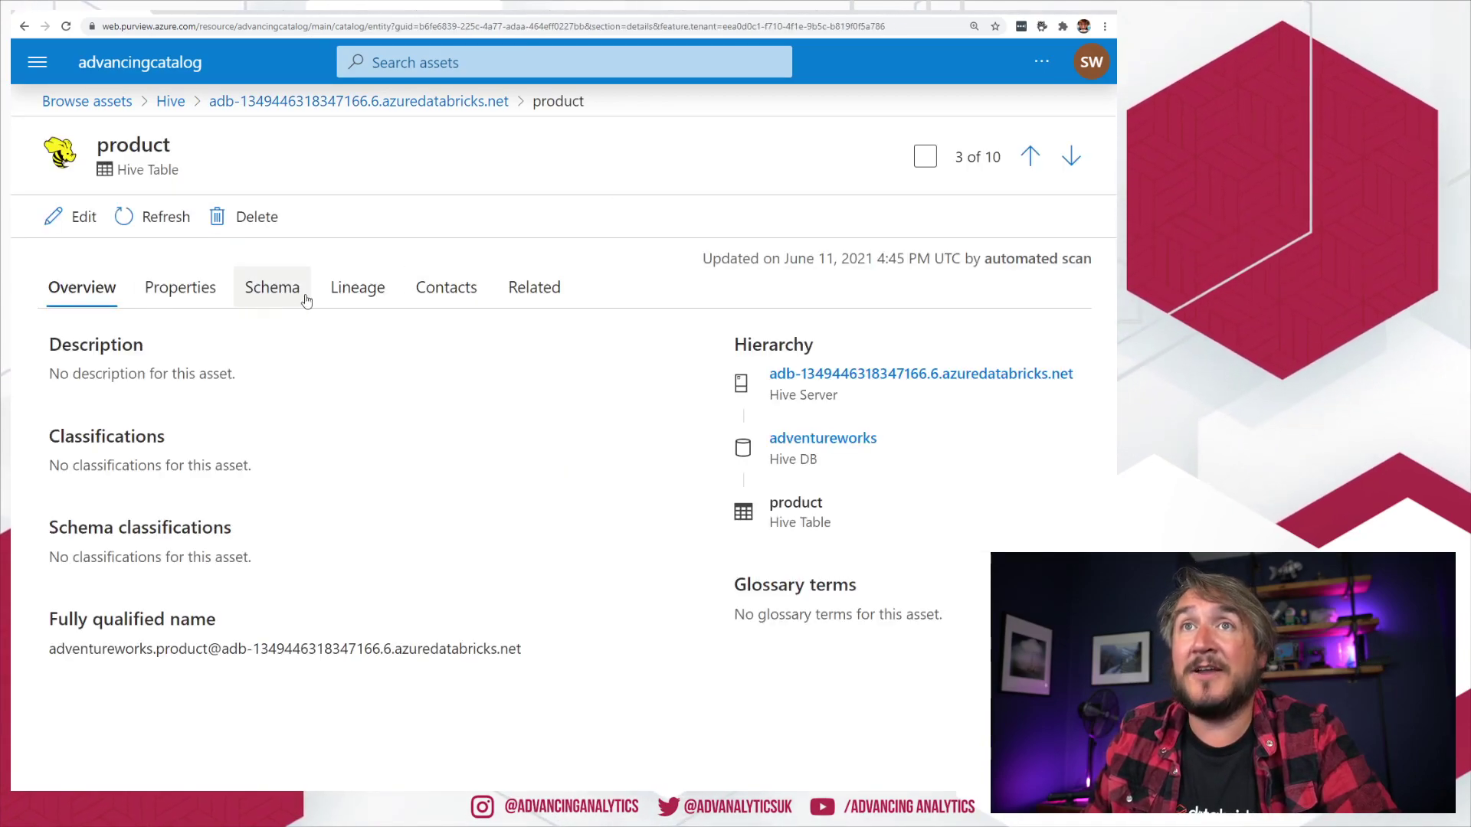
left_click(338, 290)
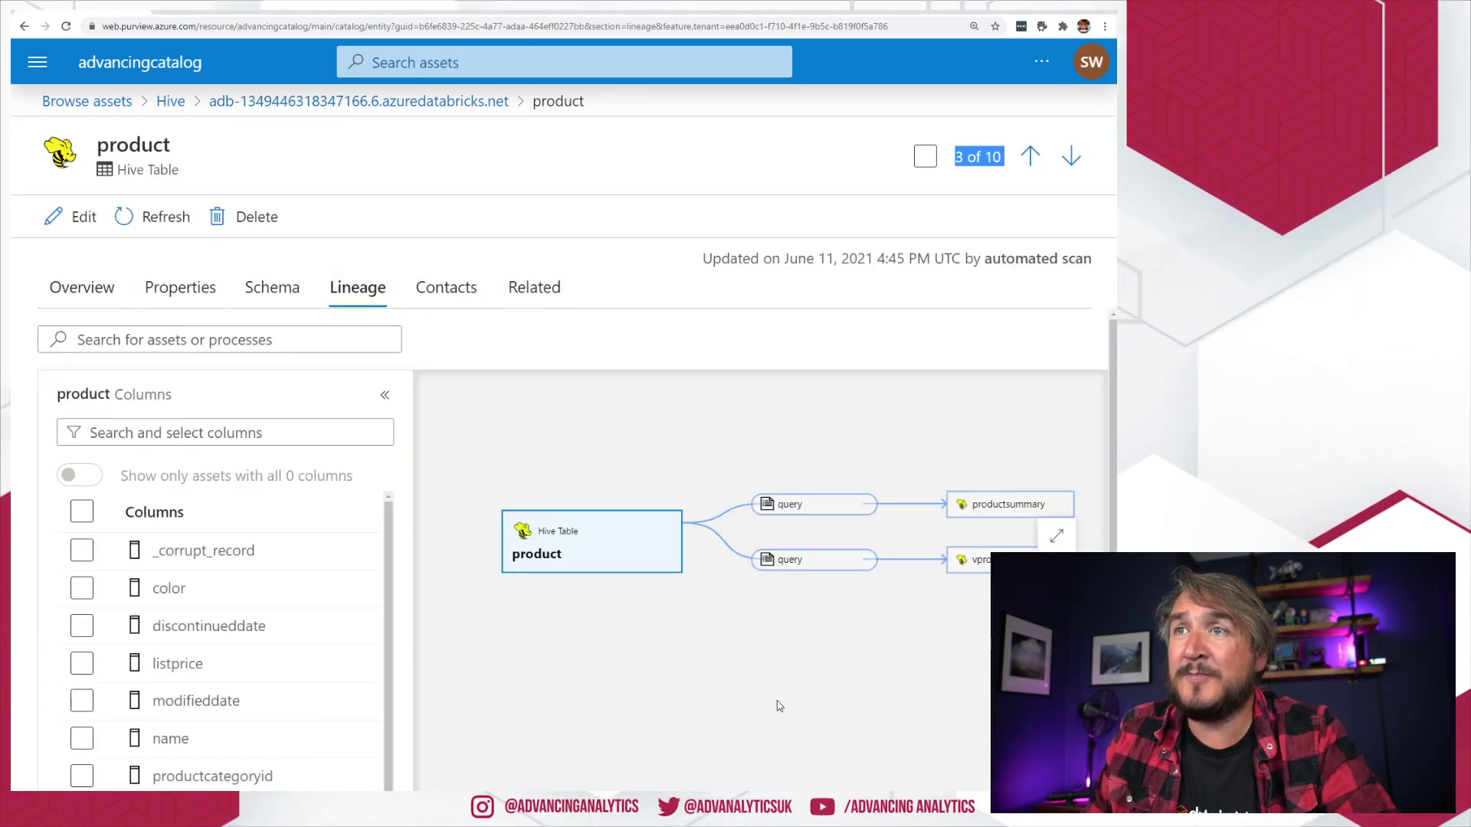
scroll(770, 709, "down", 1)
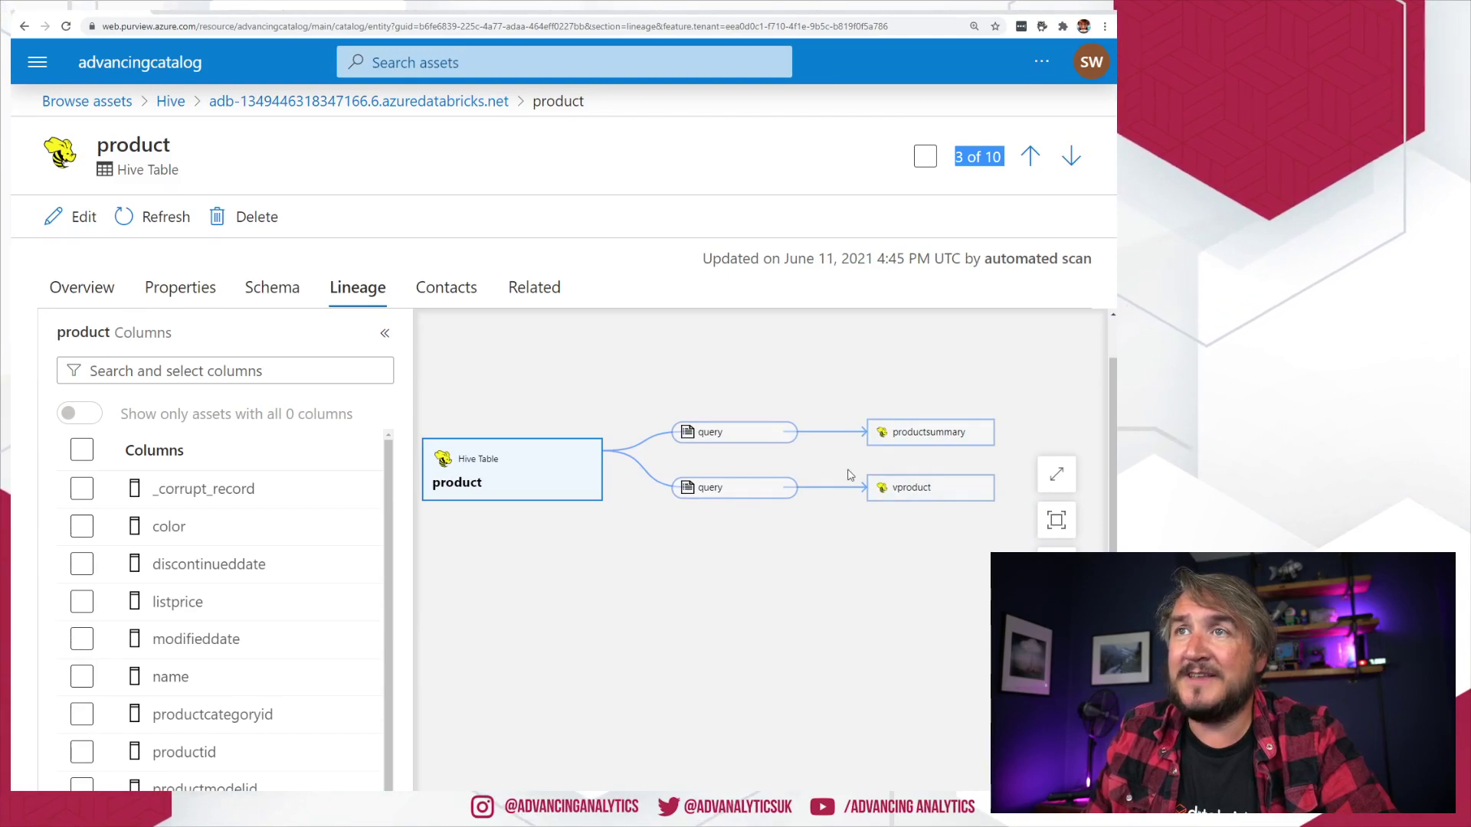
- Trace the product table's color column in the lineage, switch the trace to listprice only, and collapse the column list
left_click(82, 527)
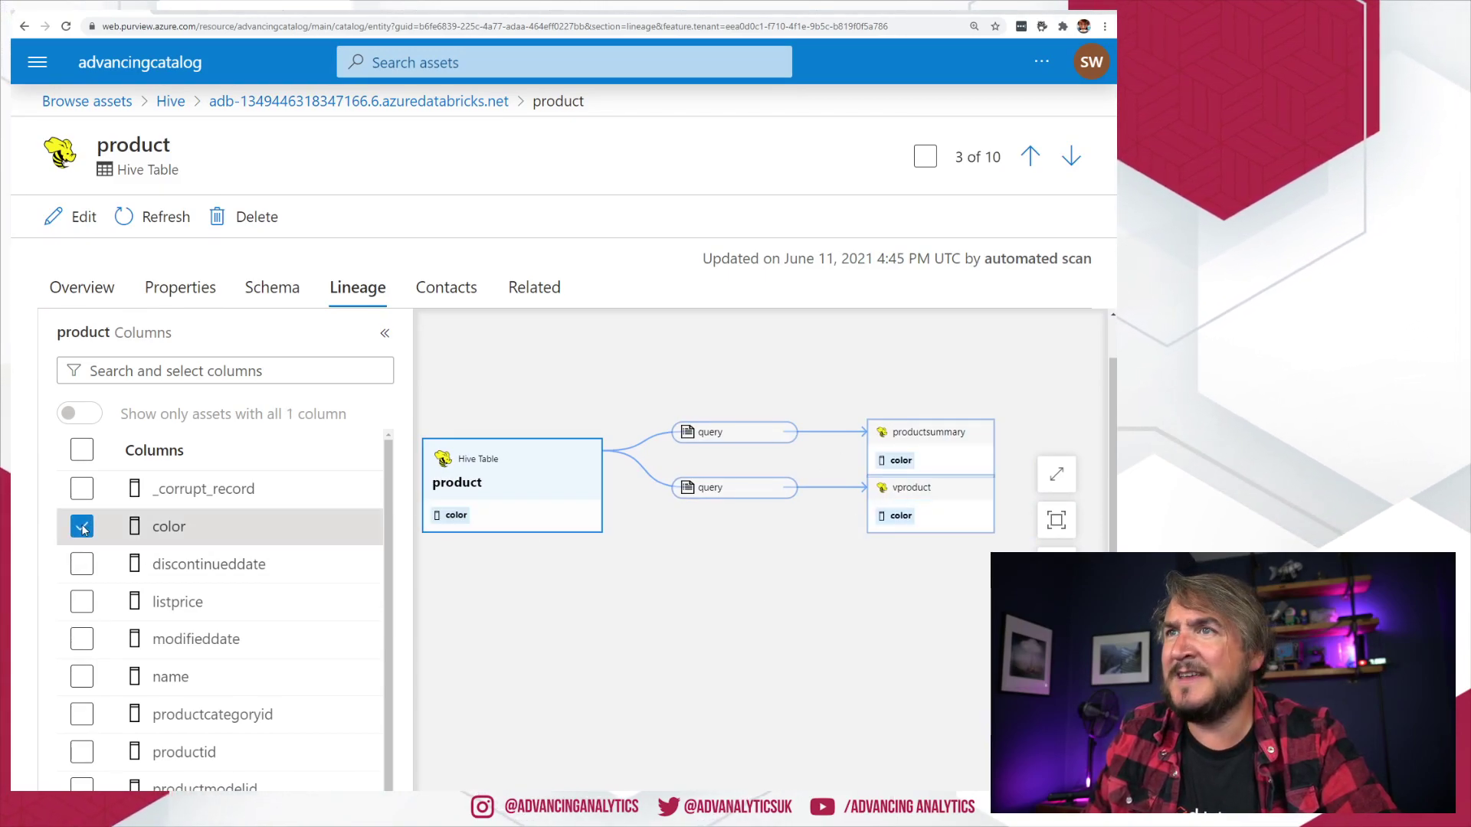
left_click(82, 528)
left_click(82, 603)
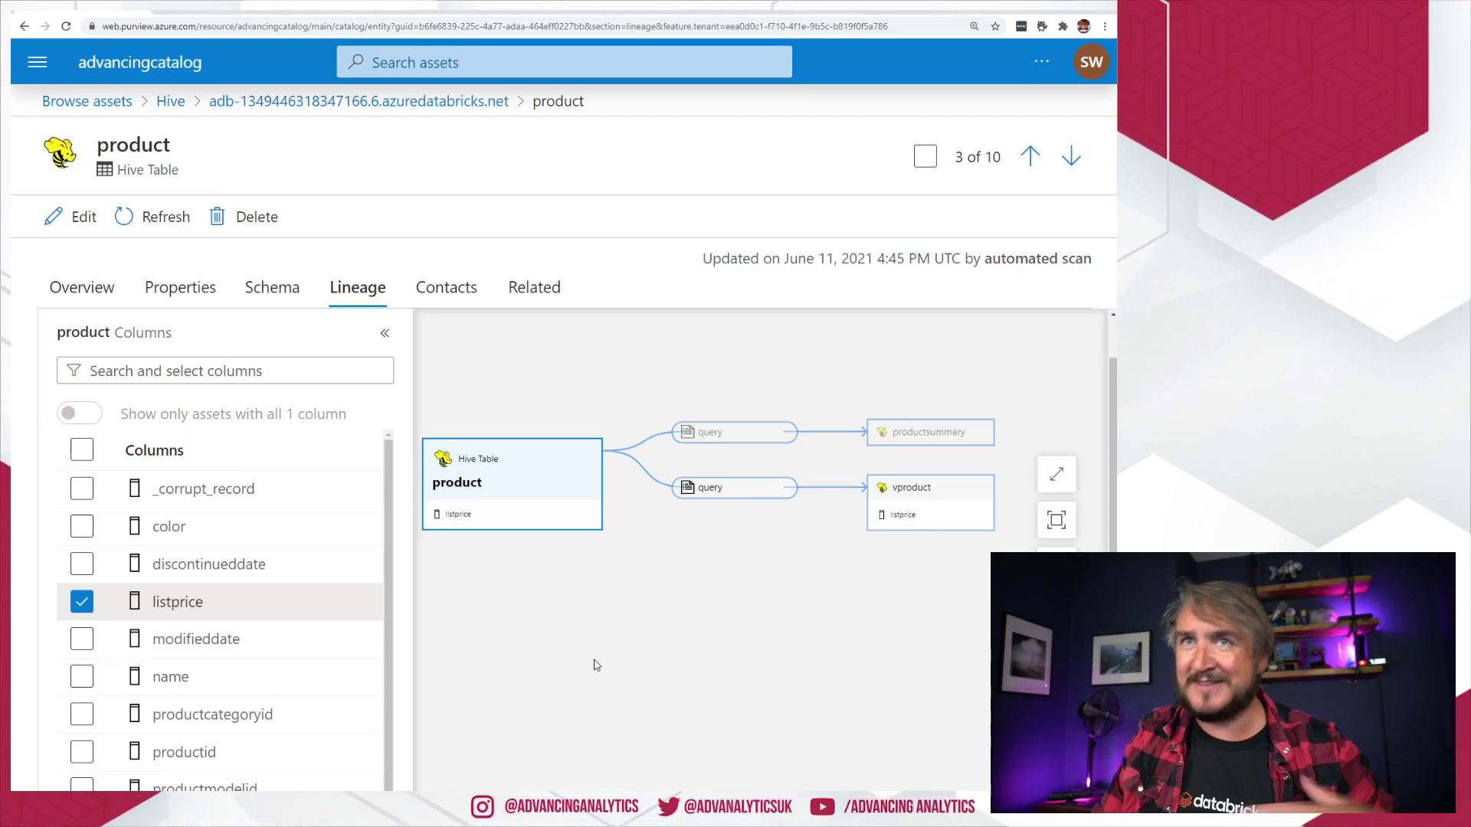
left_click(380, 332)
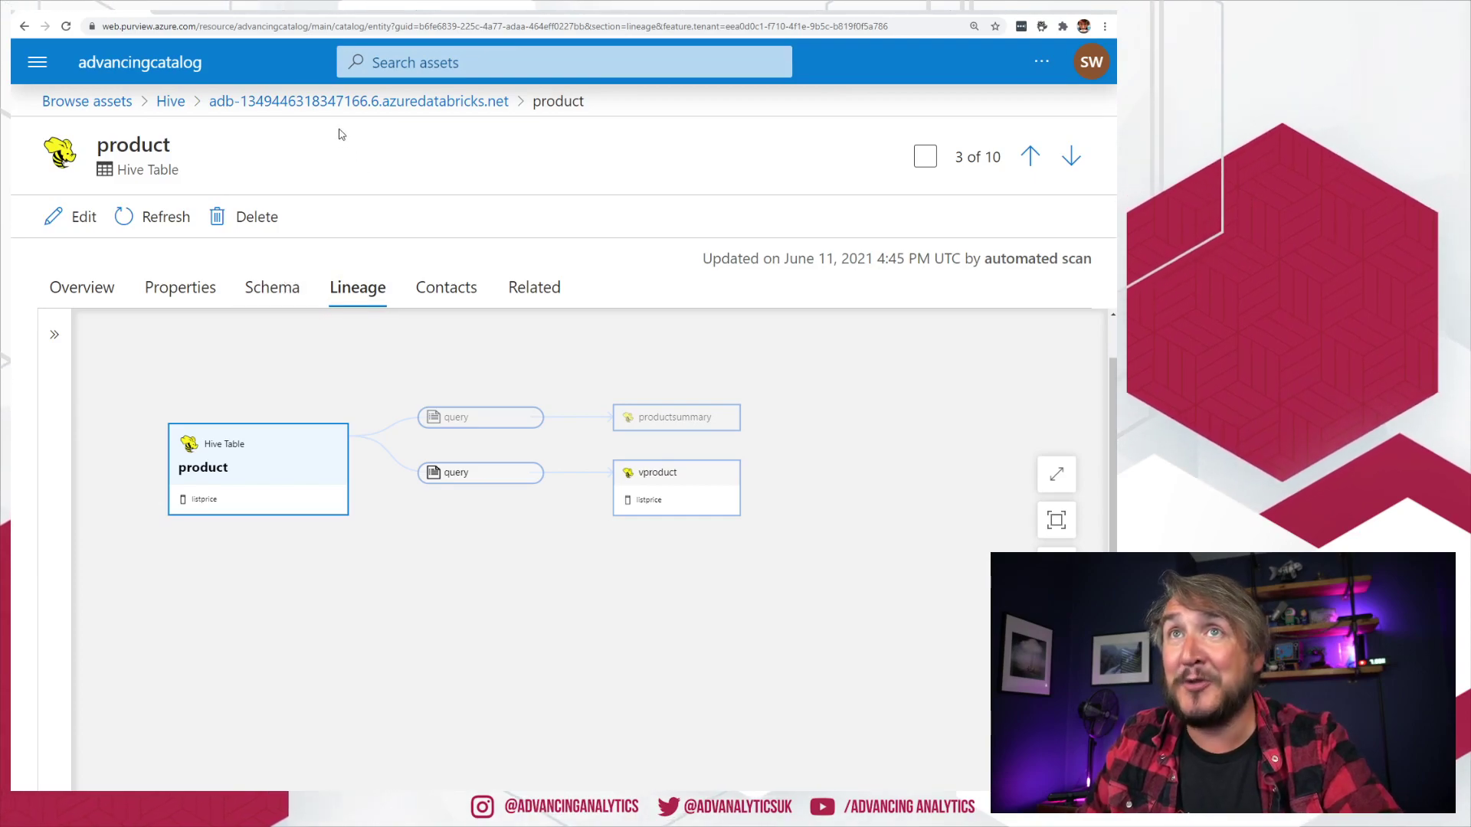
- Return to the registered sources and open the run history of Scan-Rt from the DBXPurviewDemo source's details
left_click(345, 101)
left_click(172, 101)
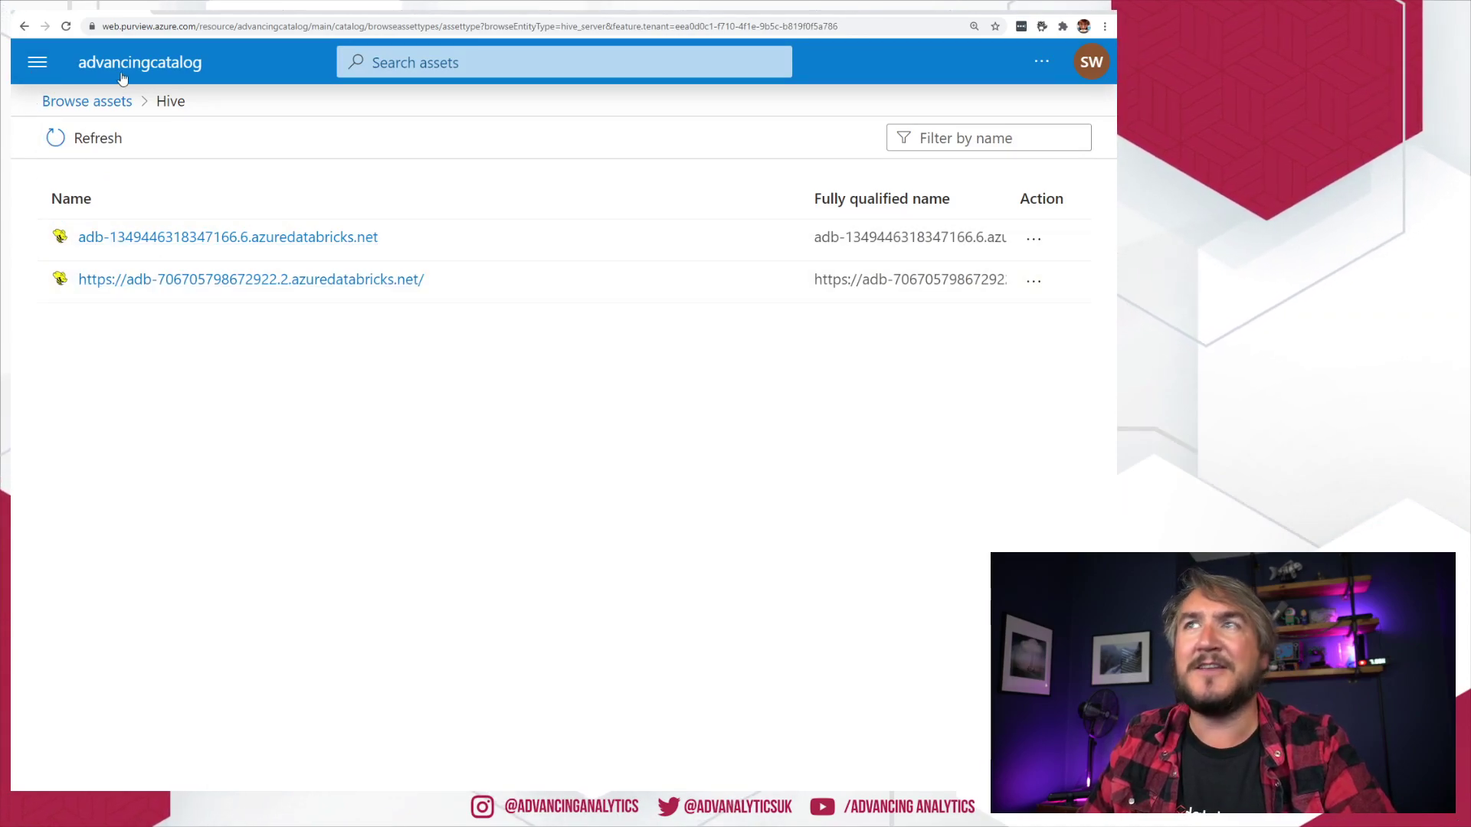
left_click(38, 64)
left_click(97, 168)
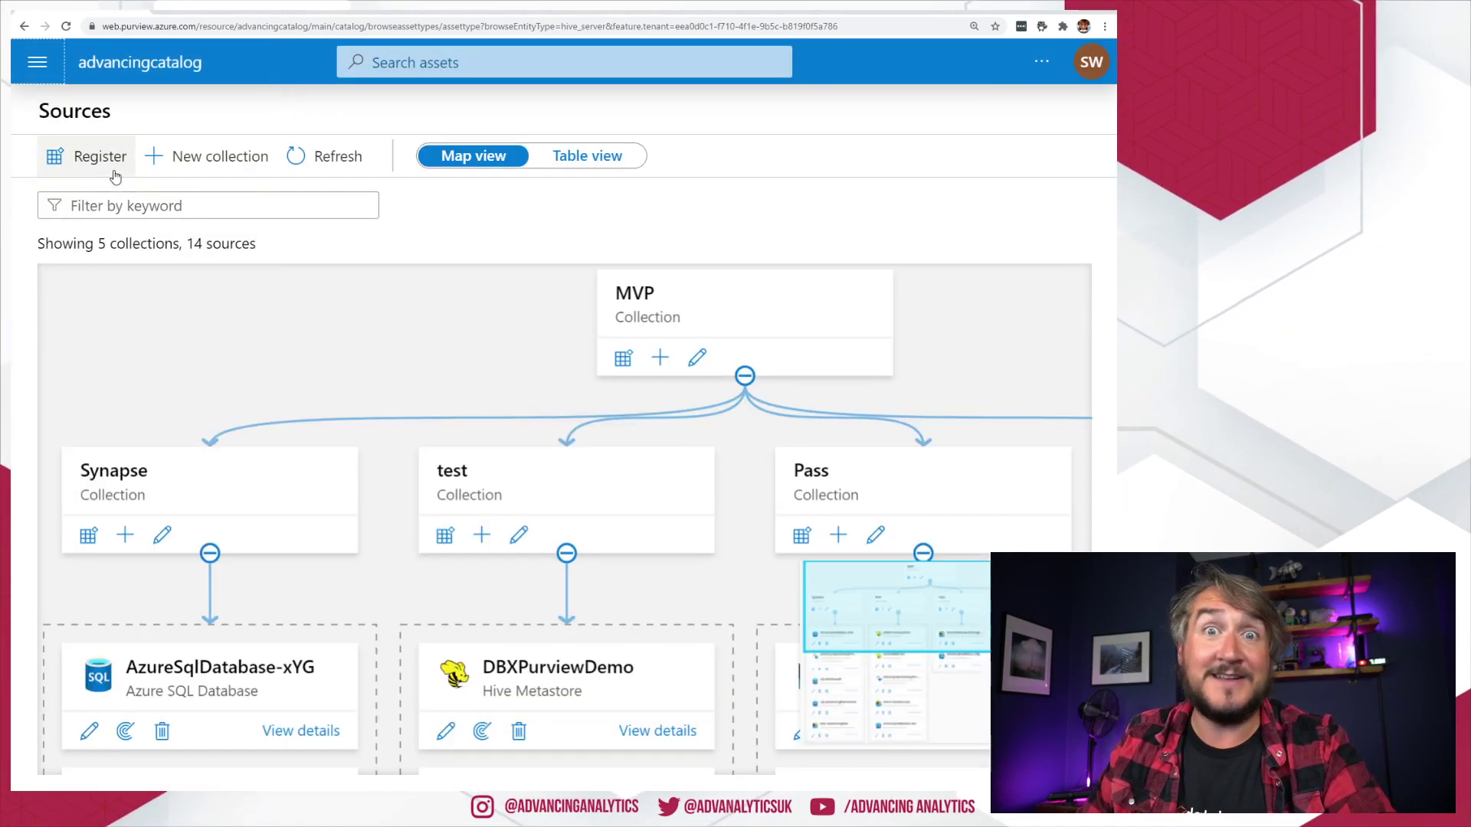
left_click(633, 733)
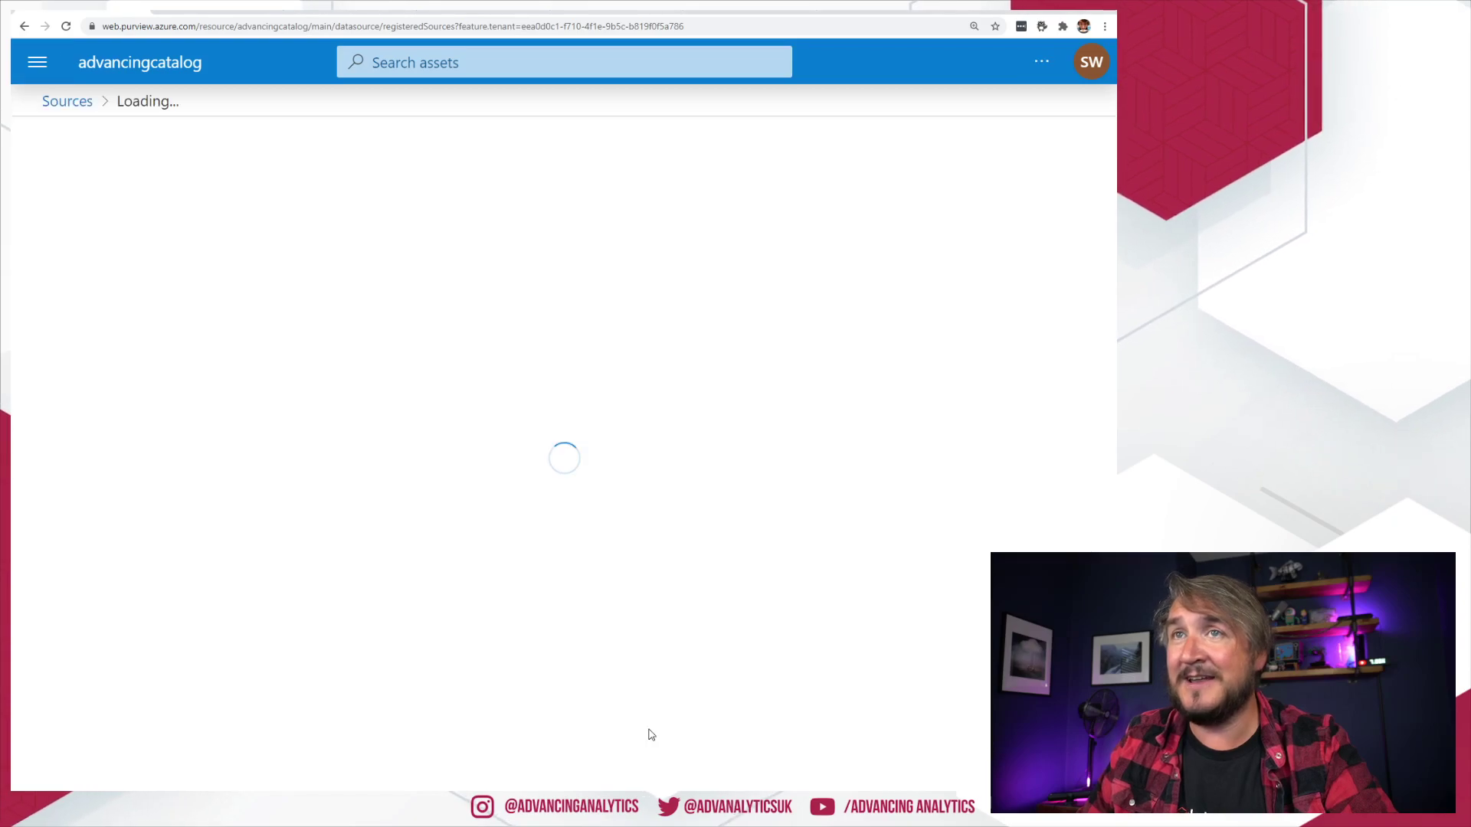
scroll(563, 490, "down", 2)
left_click(96, 502)
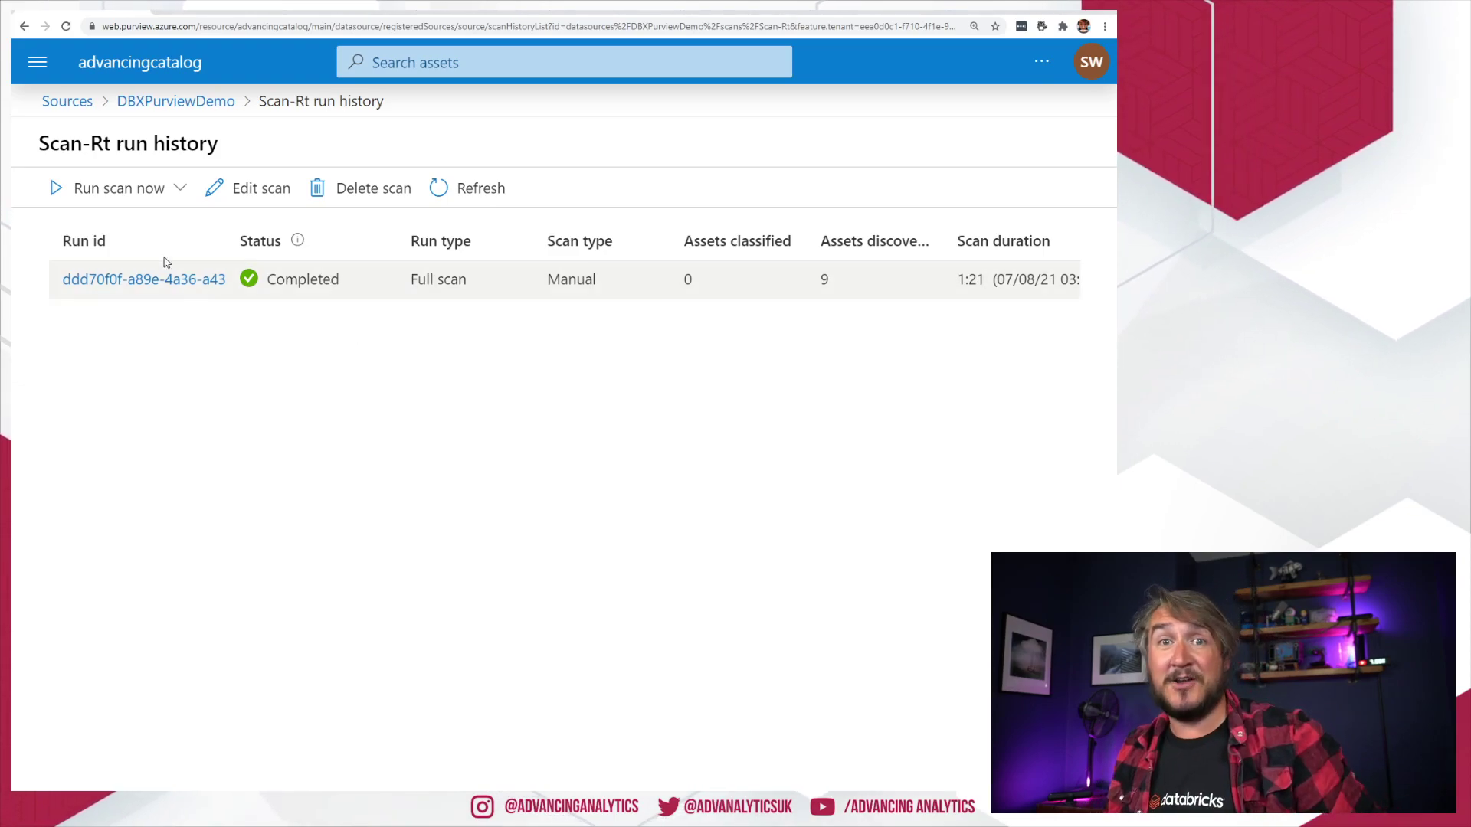
- Review the run details of the completed Scan-Rt run and close them
left_click(152, 281)
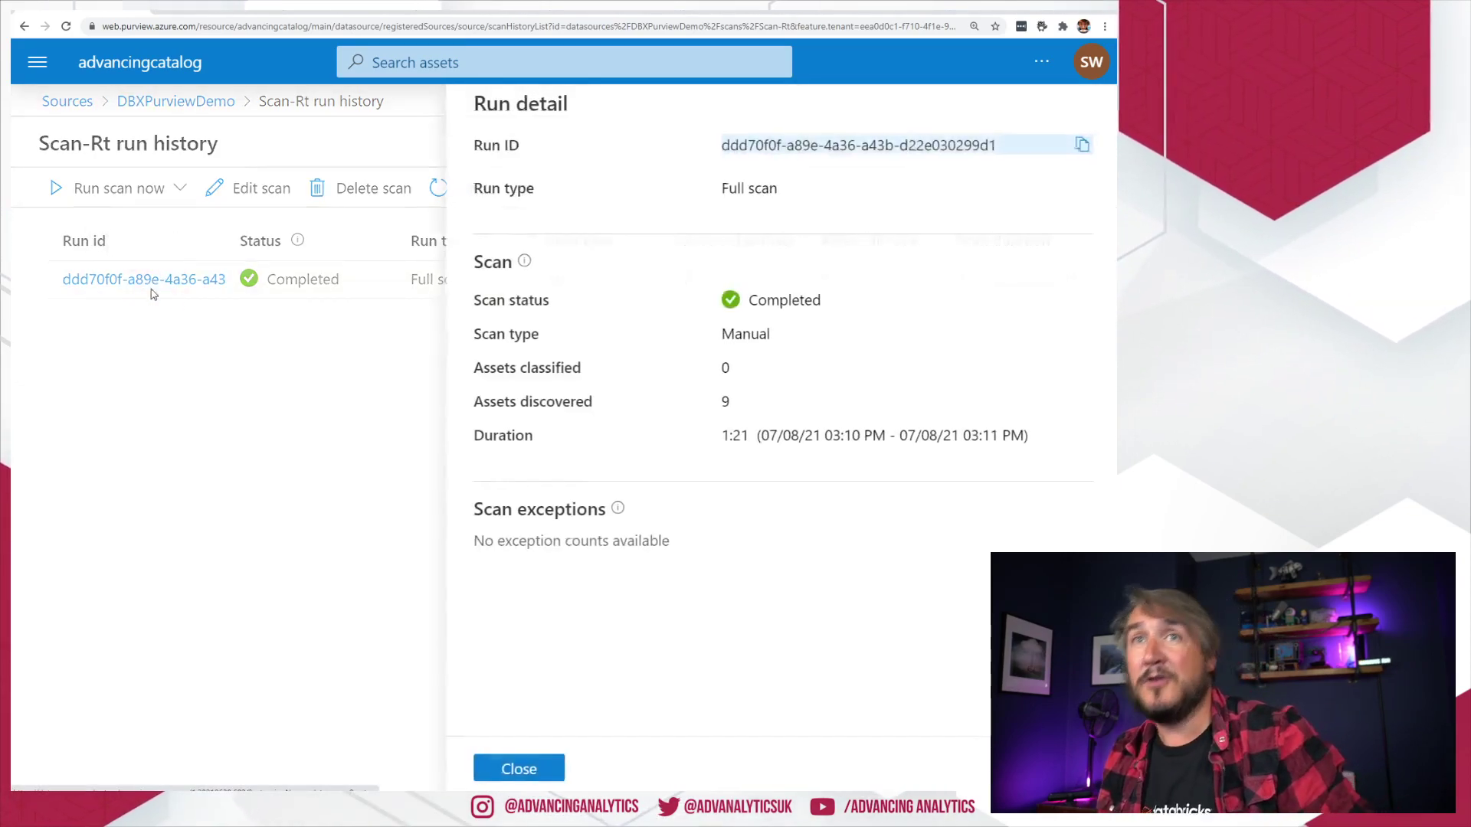
left_click(536, 771)
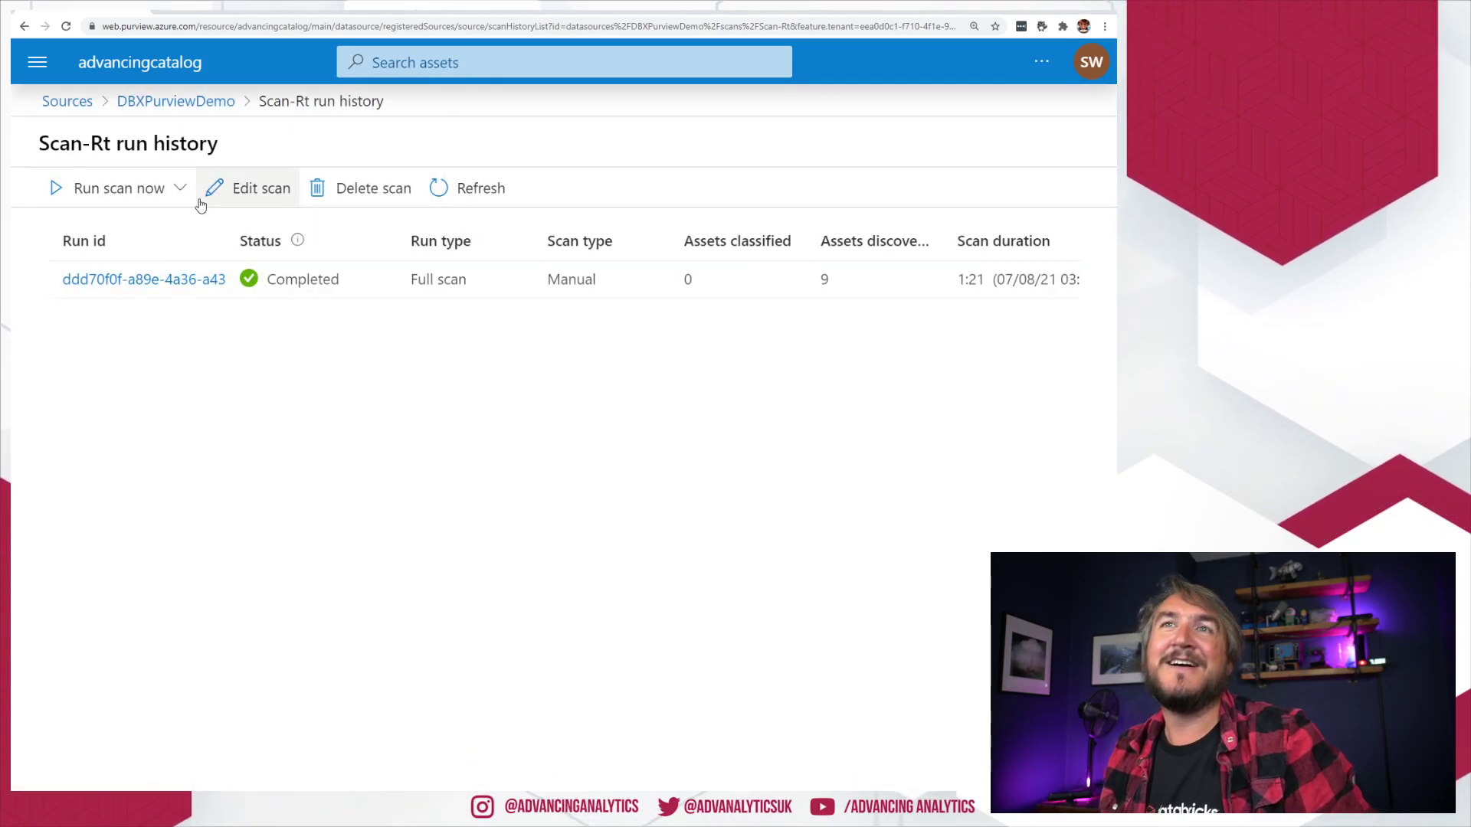
left_click(148, 279)
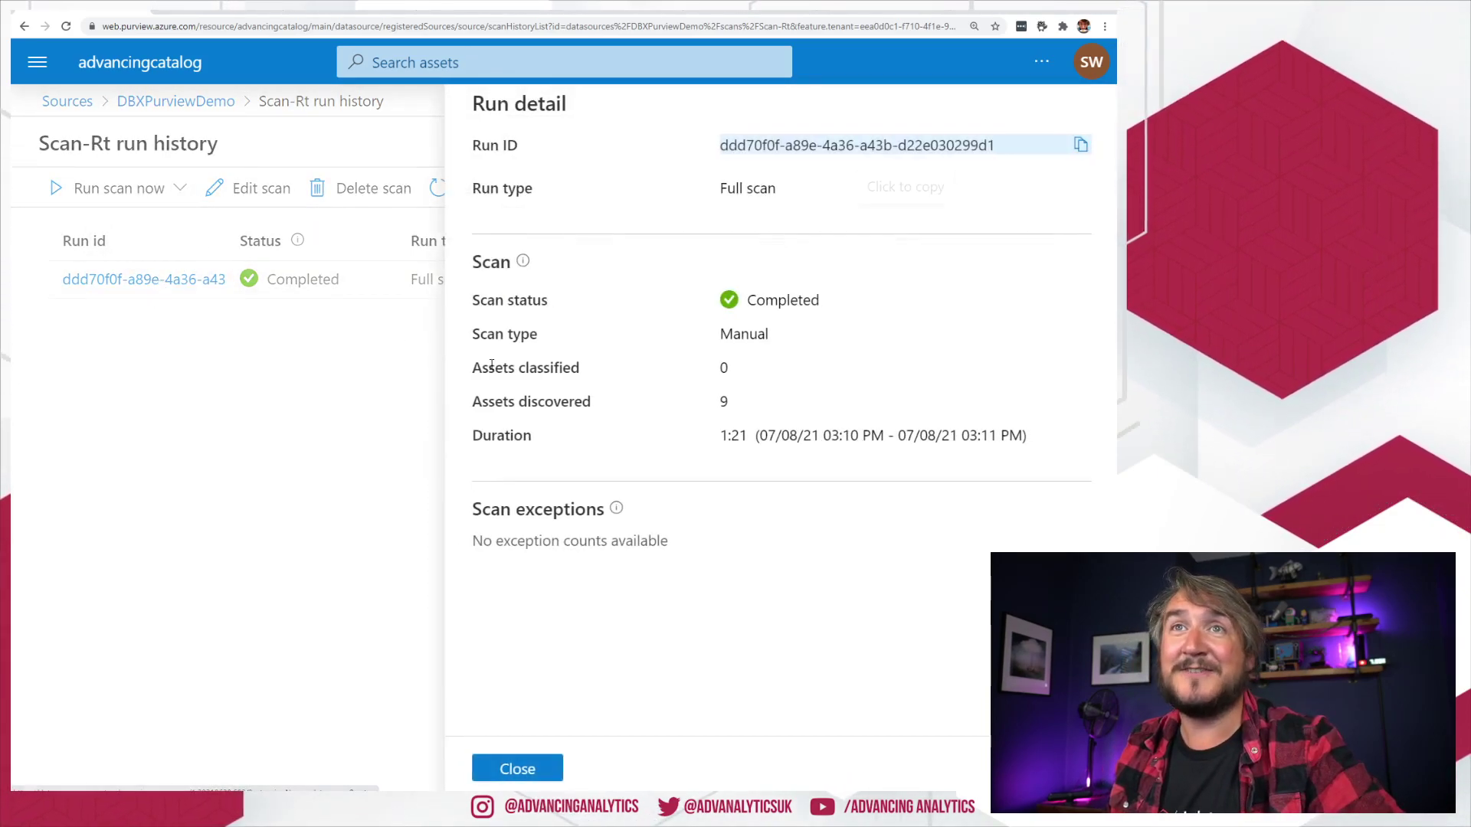
left_click(512, 767)
- Return to the catalog home and browse the Hive assets down to the taxis database on the adb-706705798672922.2 server
left_click(122, 62)
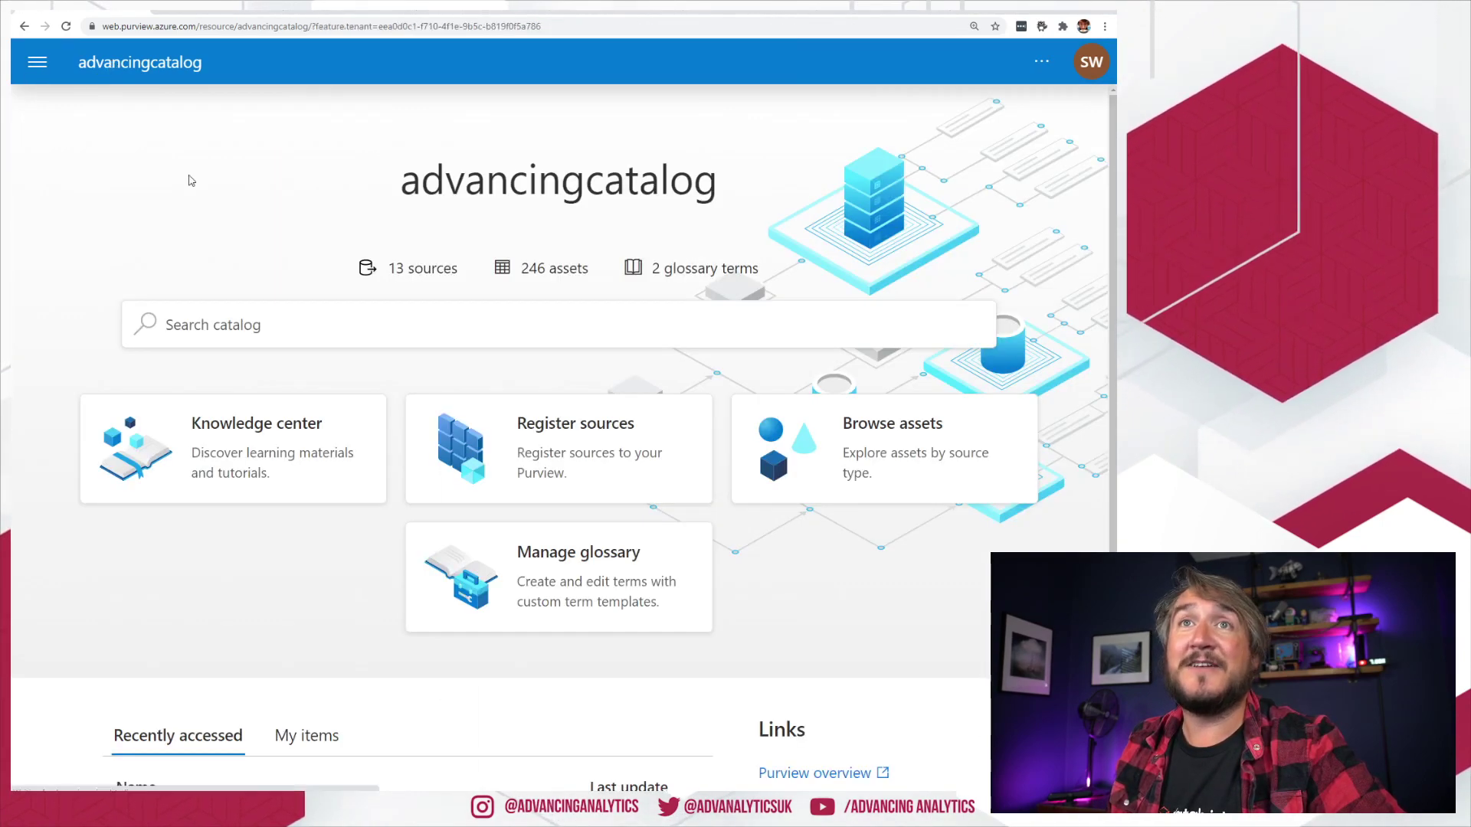
left_click(842, 432)
left_click(181, 513)
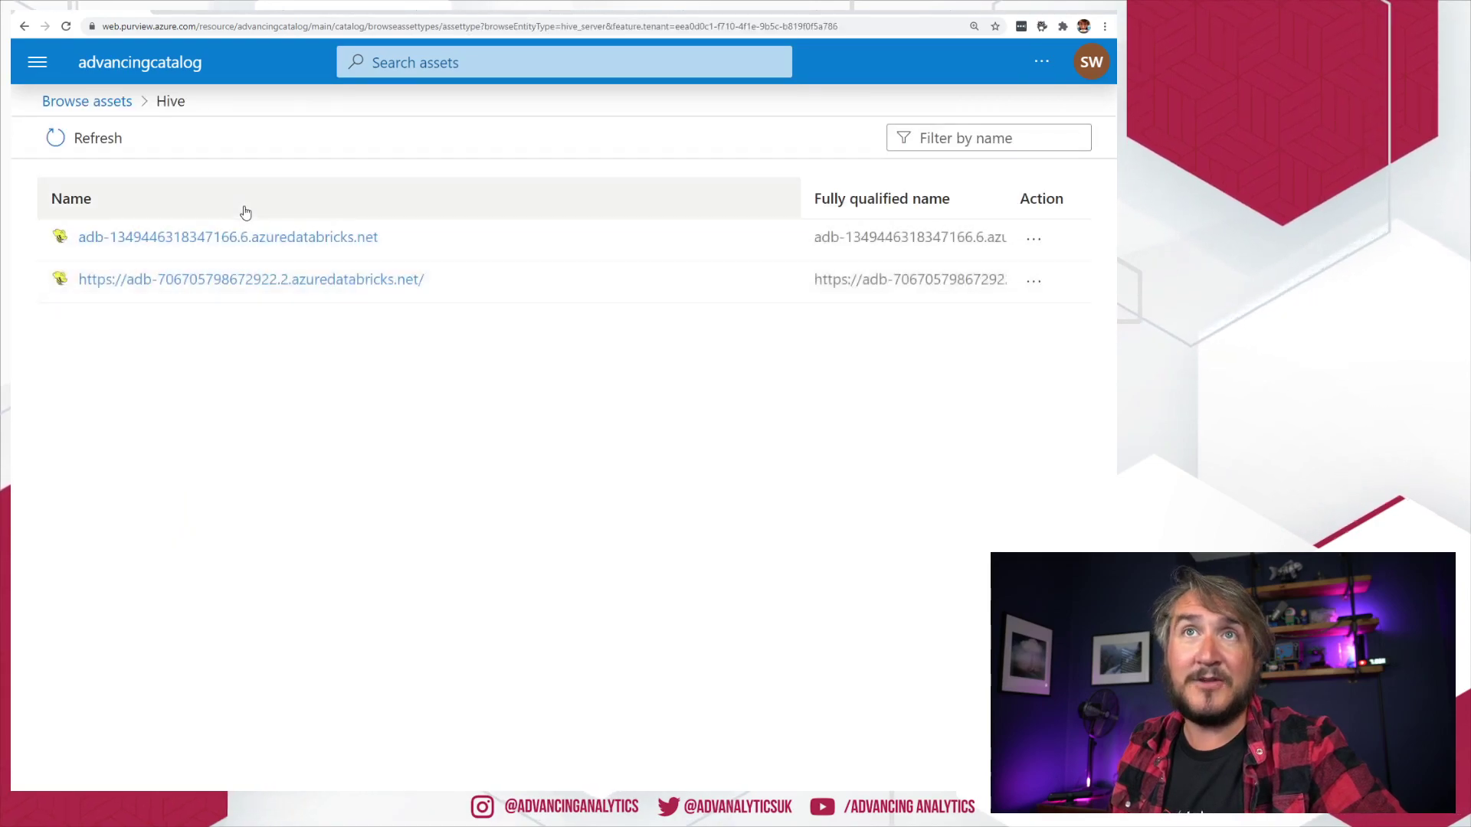
left_click(205, 280)
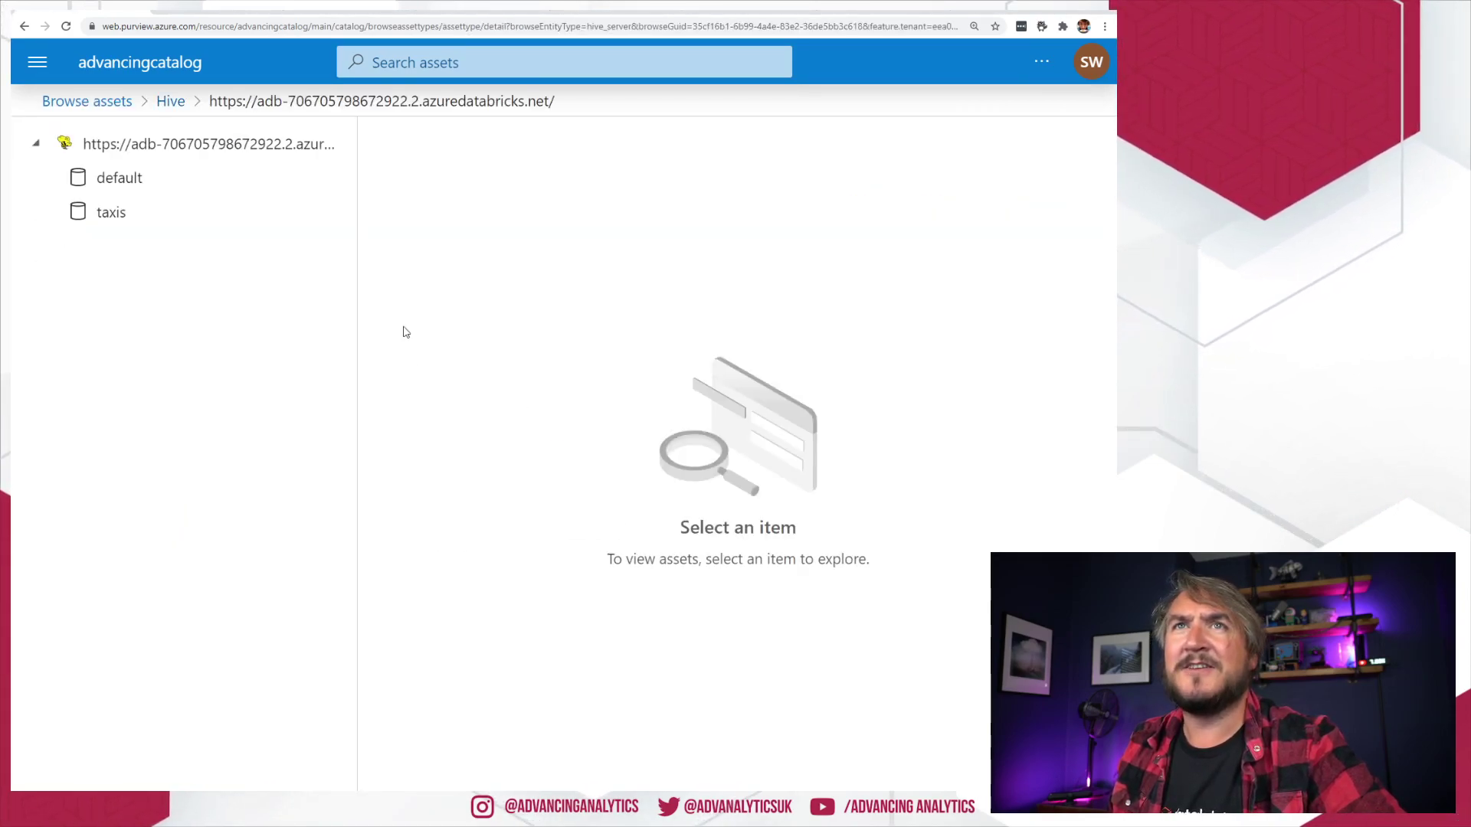
left_click(123, 180)
left_click(105, 211)
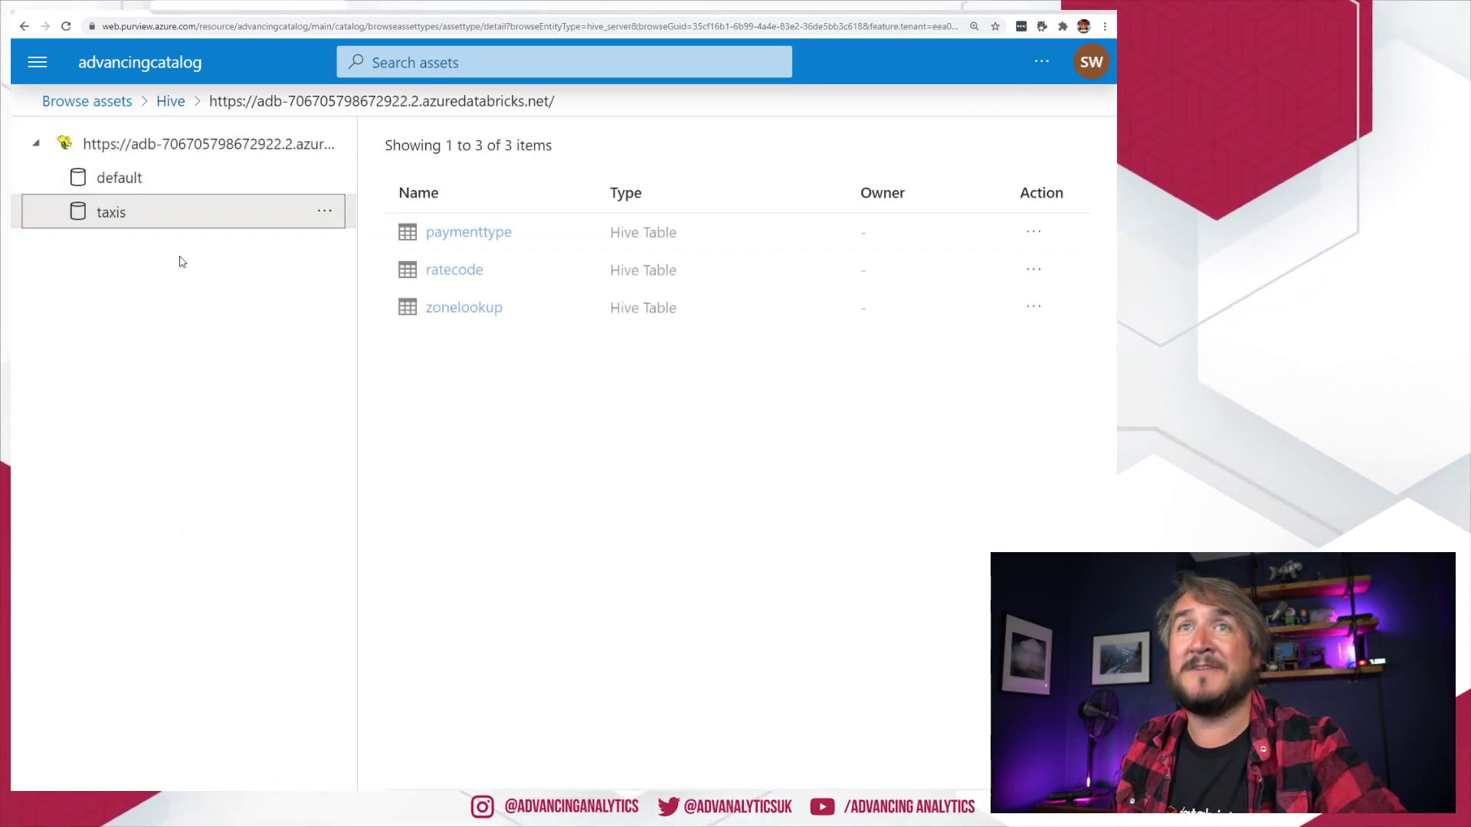
- Open the paymenttype table and go through its basic and advanced properties
left_click(471, 239)
left_click(173, 285)
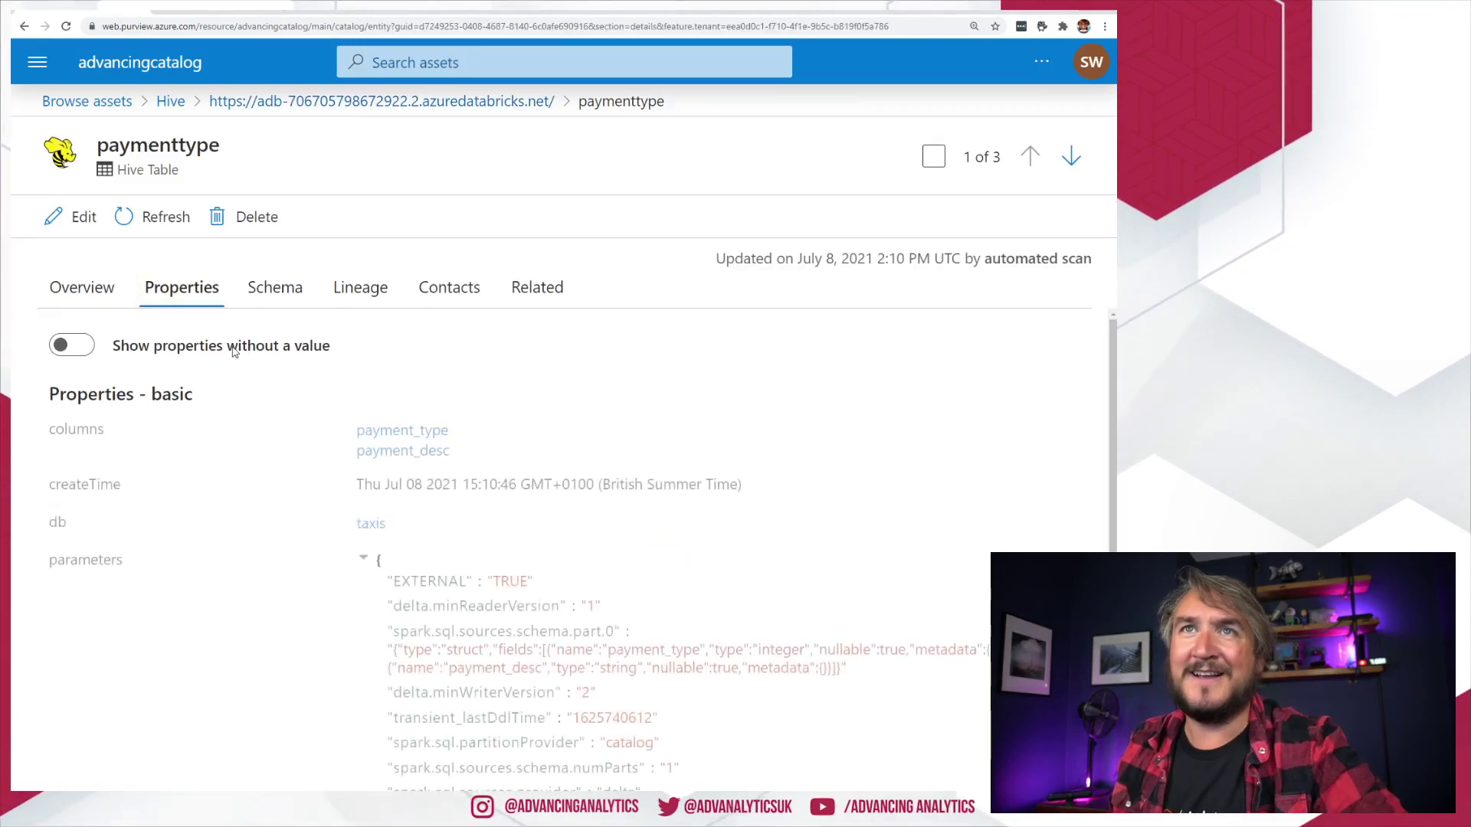
scroll(318, 329, "down", 3)
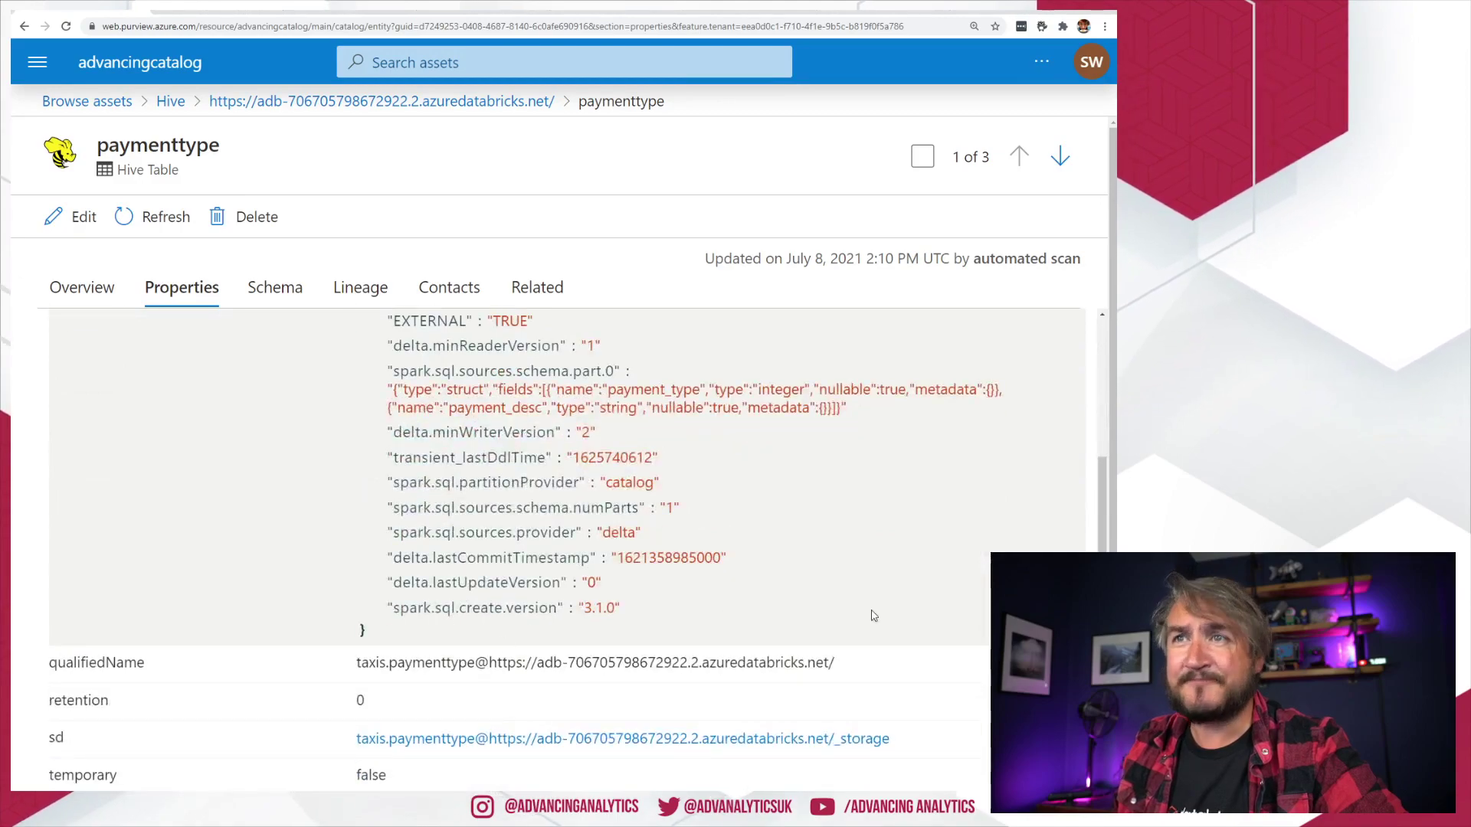
scroll(452, 674, "down", 2)
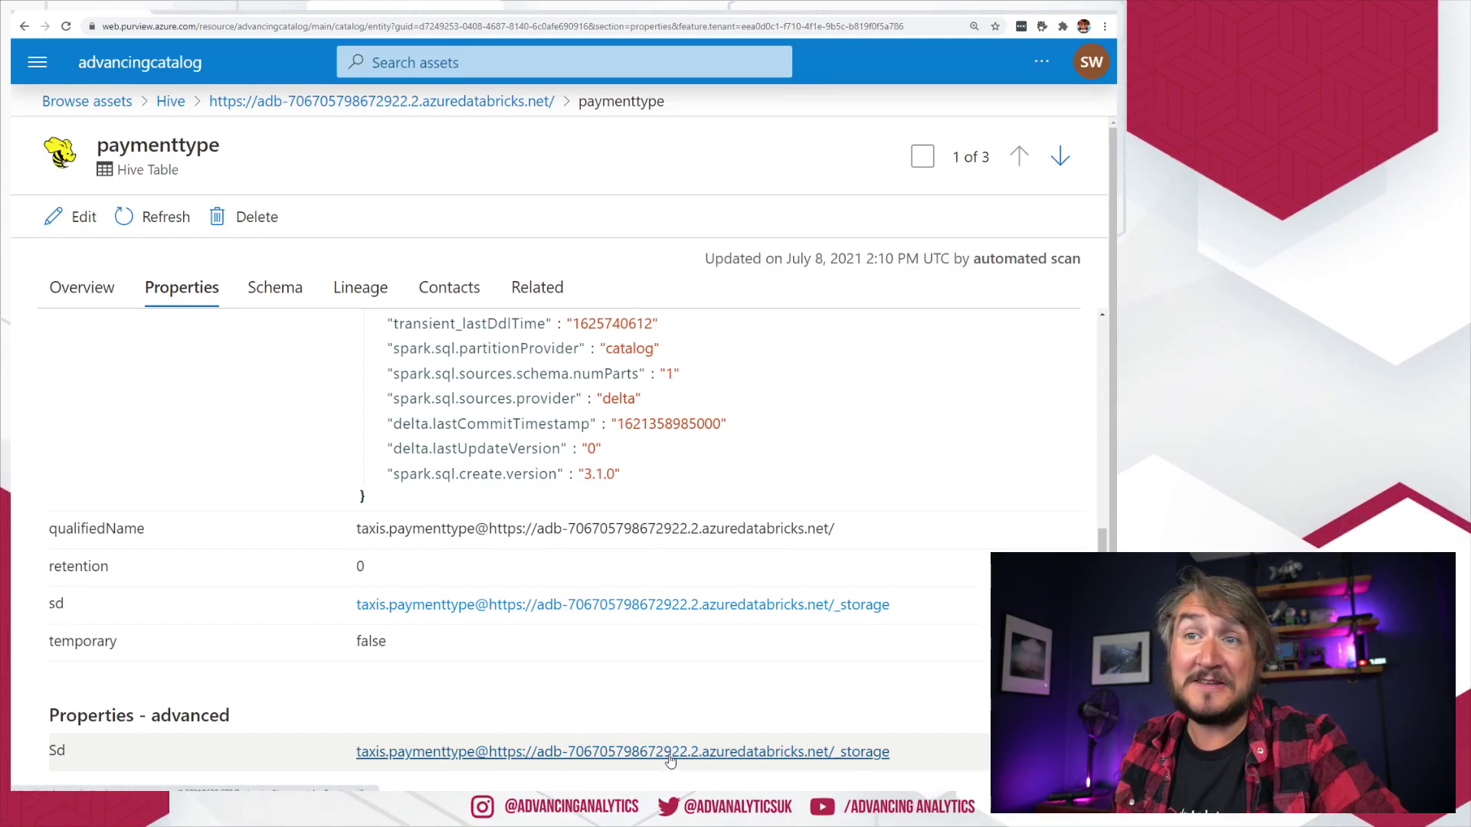
- Examine the paymenttype table's Delta parameters, highlighting delta.minReaderVersion, and show the table's schema
scroll(670, 758, "up", 3)
left_click_drag(627, 673, 507, 519)
left_click(670, 596)
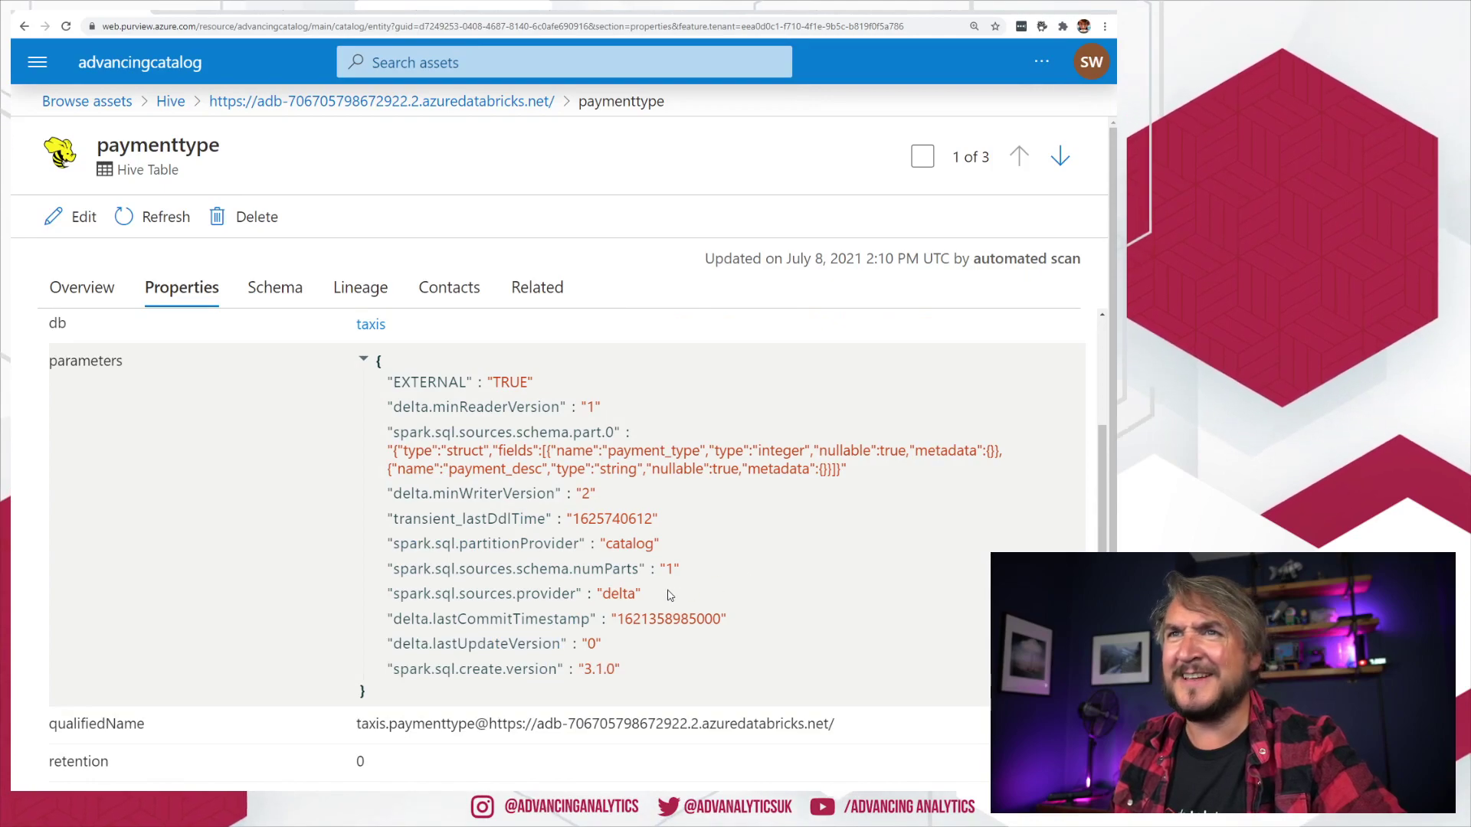
scroll(669, 596, "up", 2)
left_click_drag(413, 538, 601, 538)
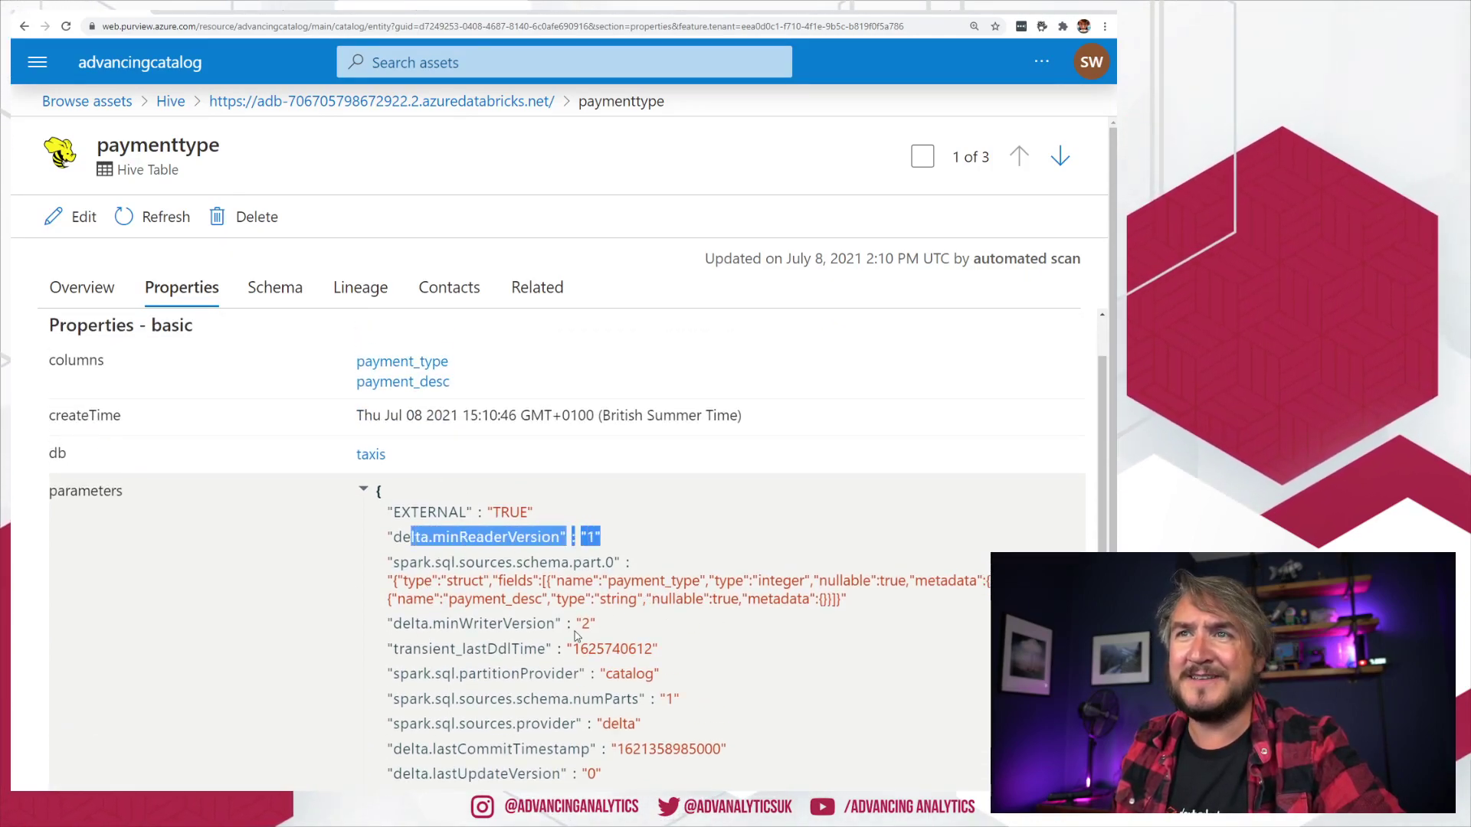
scroll(576, 636, "down", 2)
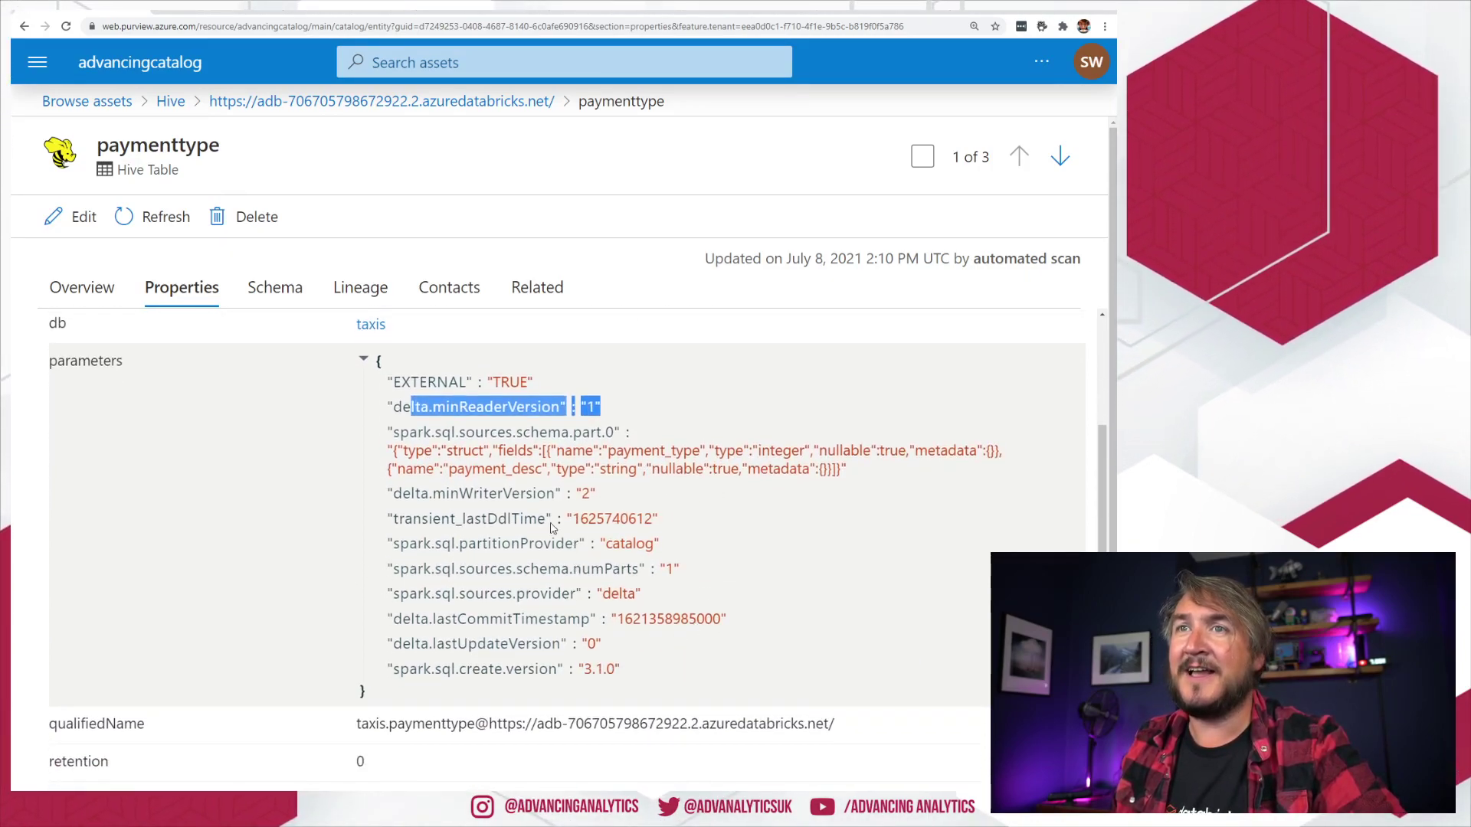
scroll(560, 521, "up", 3)
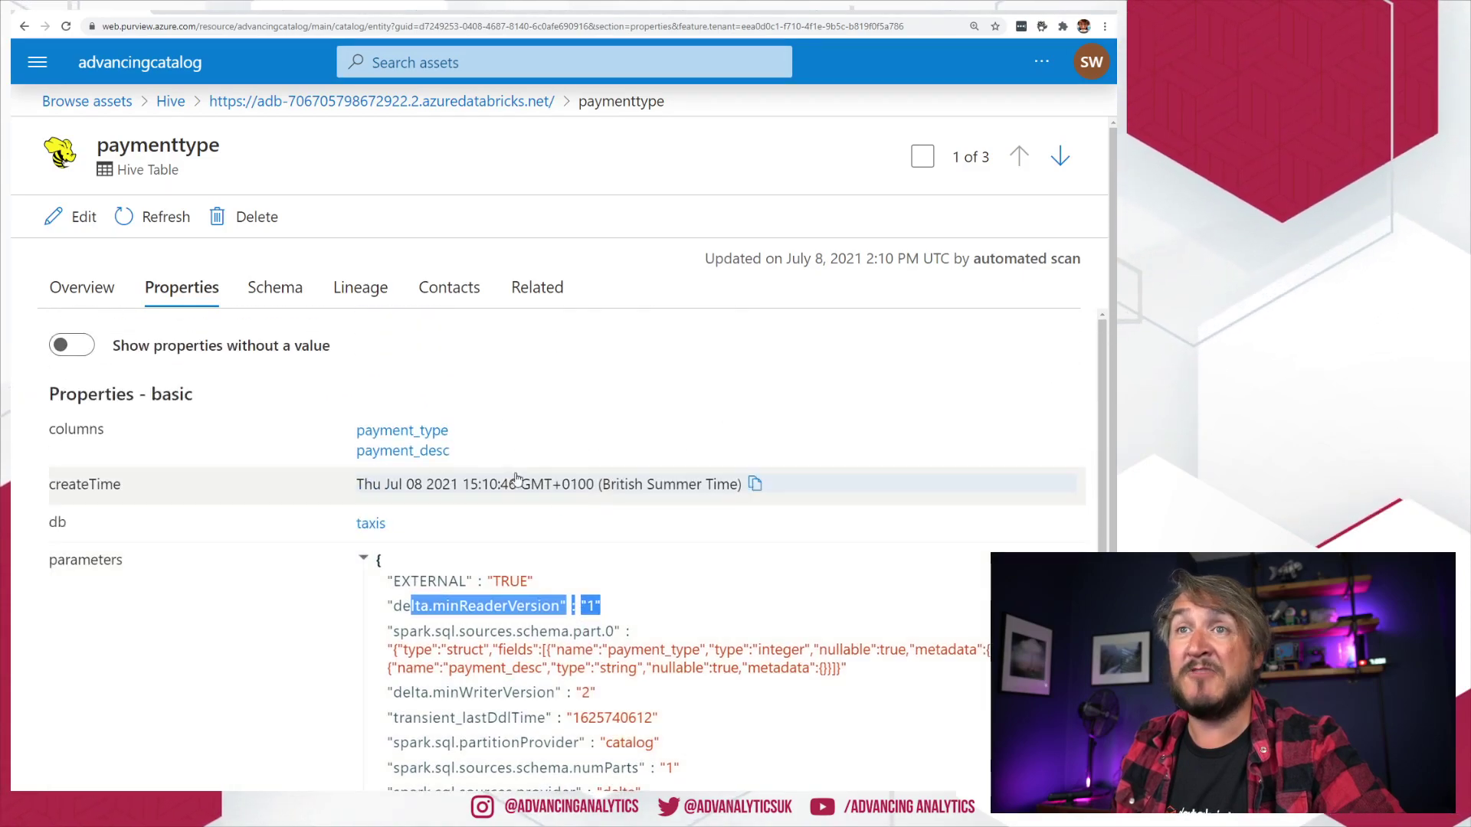
left_click(255, 297)
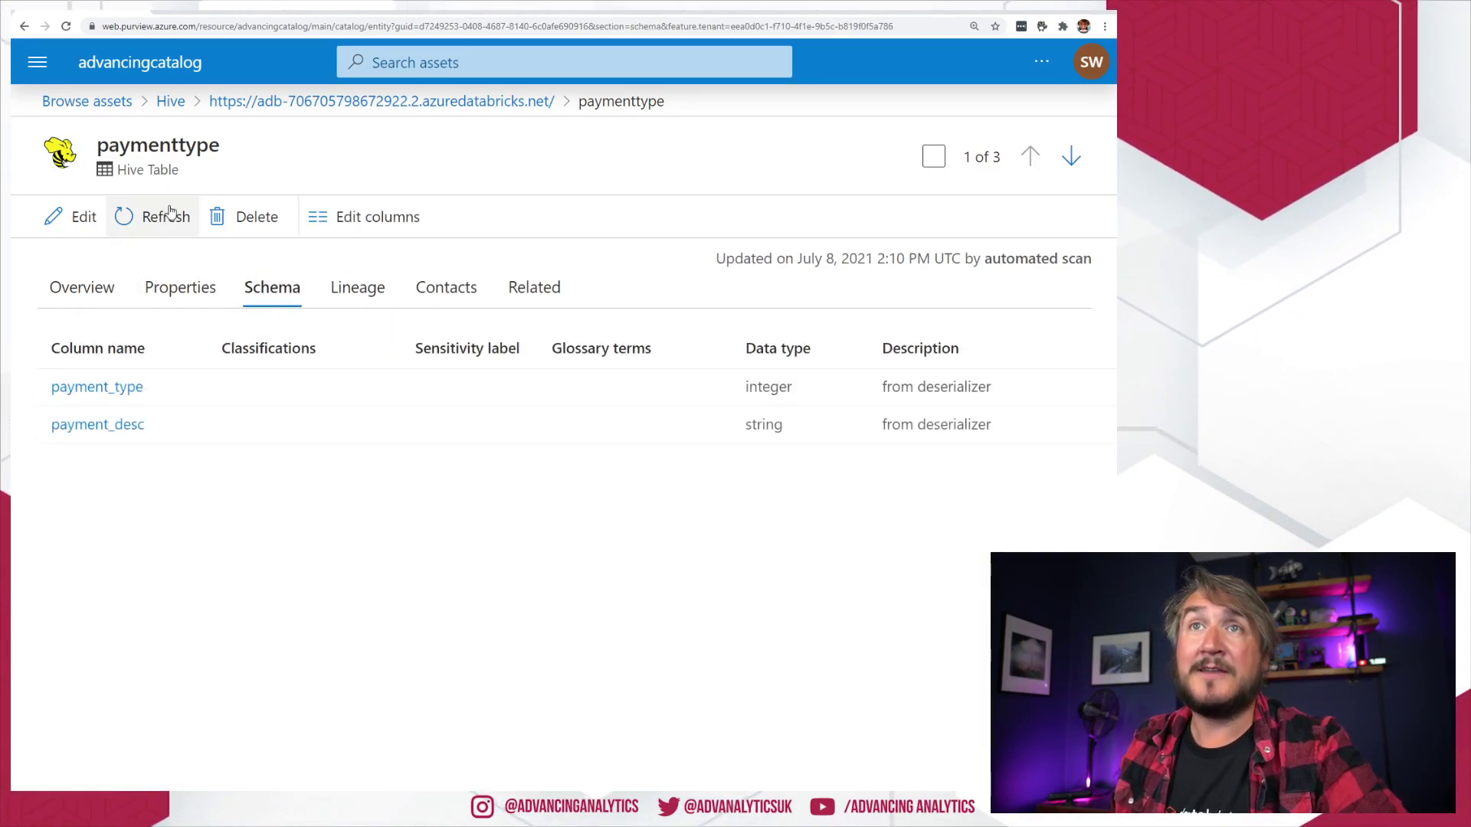
- Return to the Databricks server's asset list, open the ratecode table and examine its property parameters
left_click(411, 112)
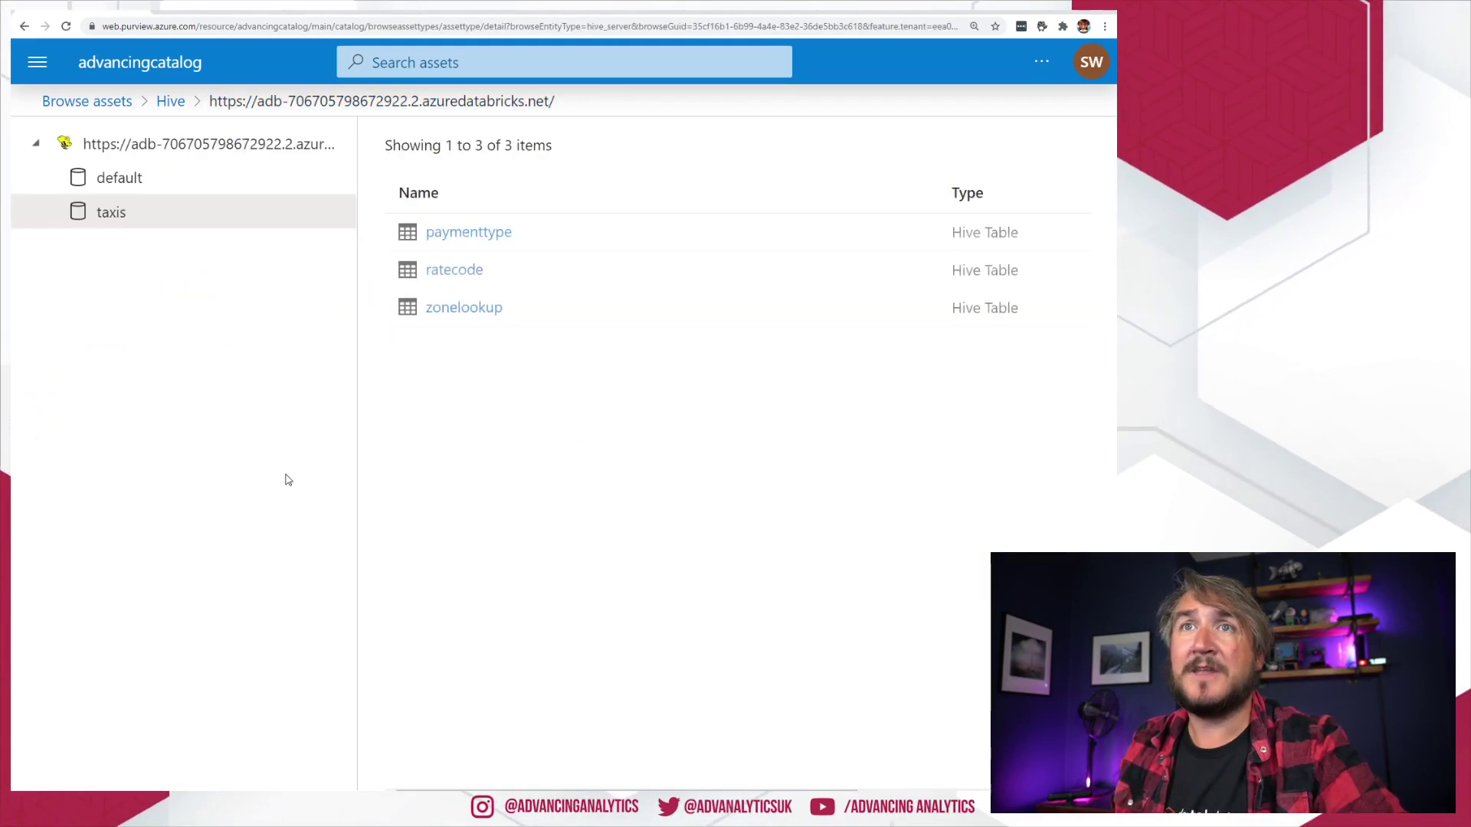
left_click(452, 271)
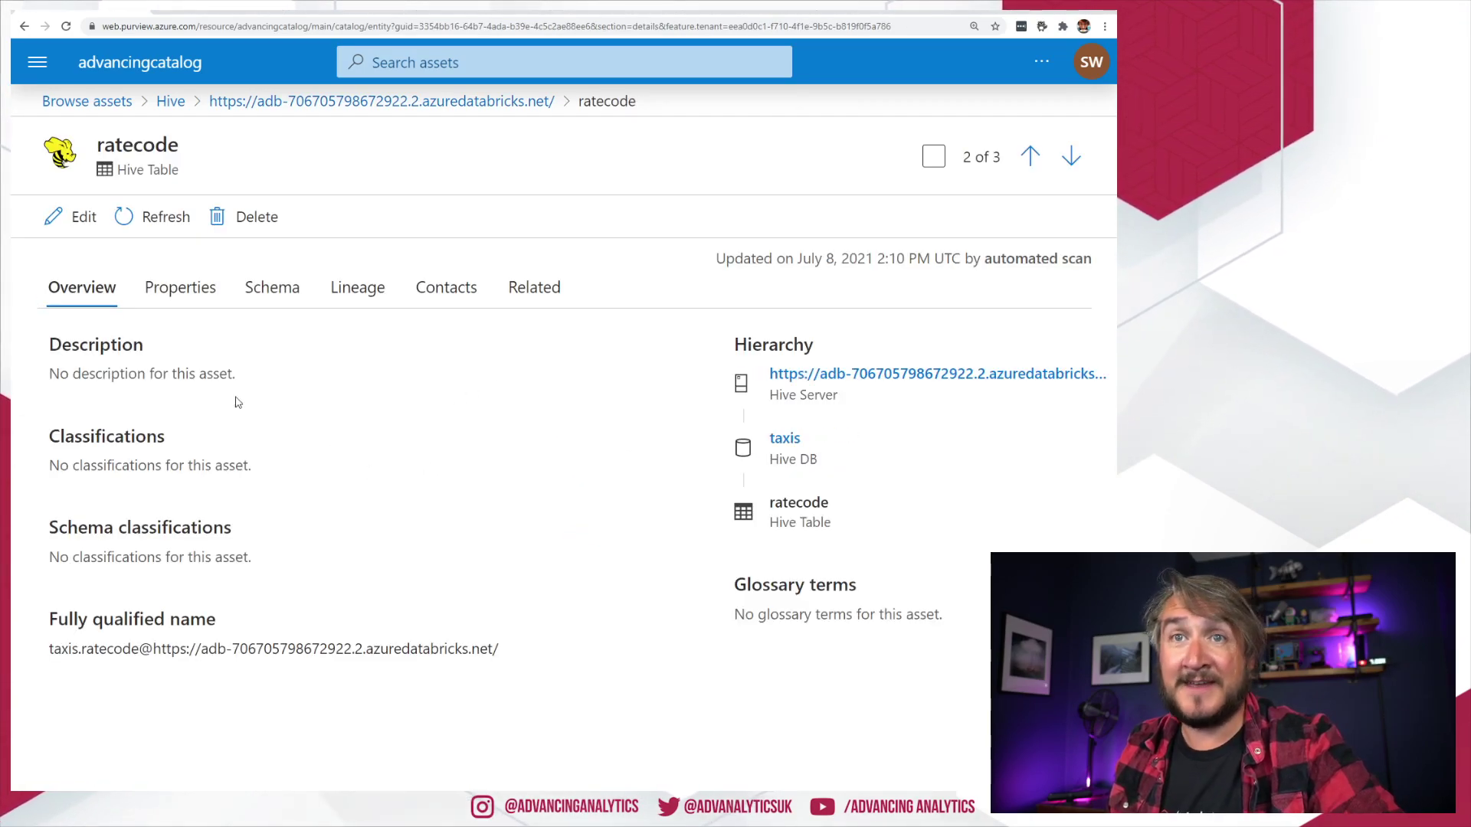
left_click(182, 289)
scroll(765, 519, "down", 3)
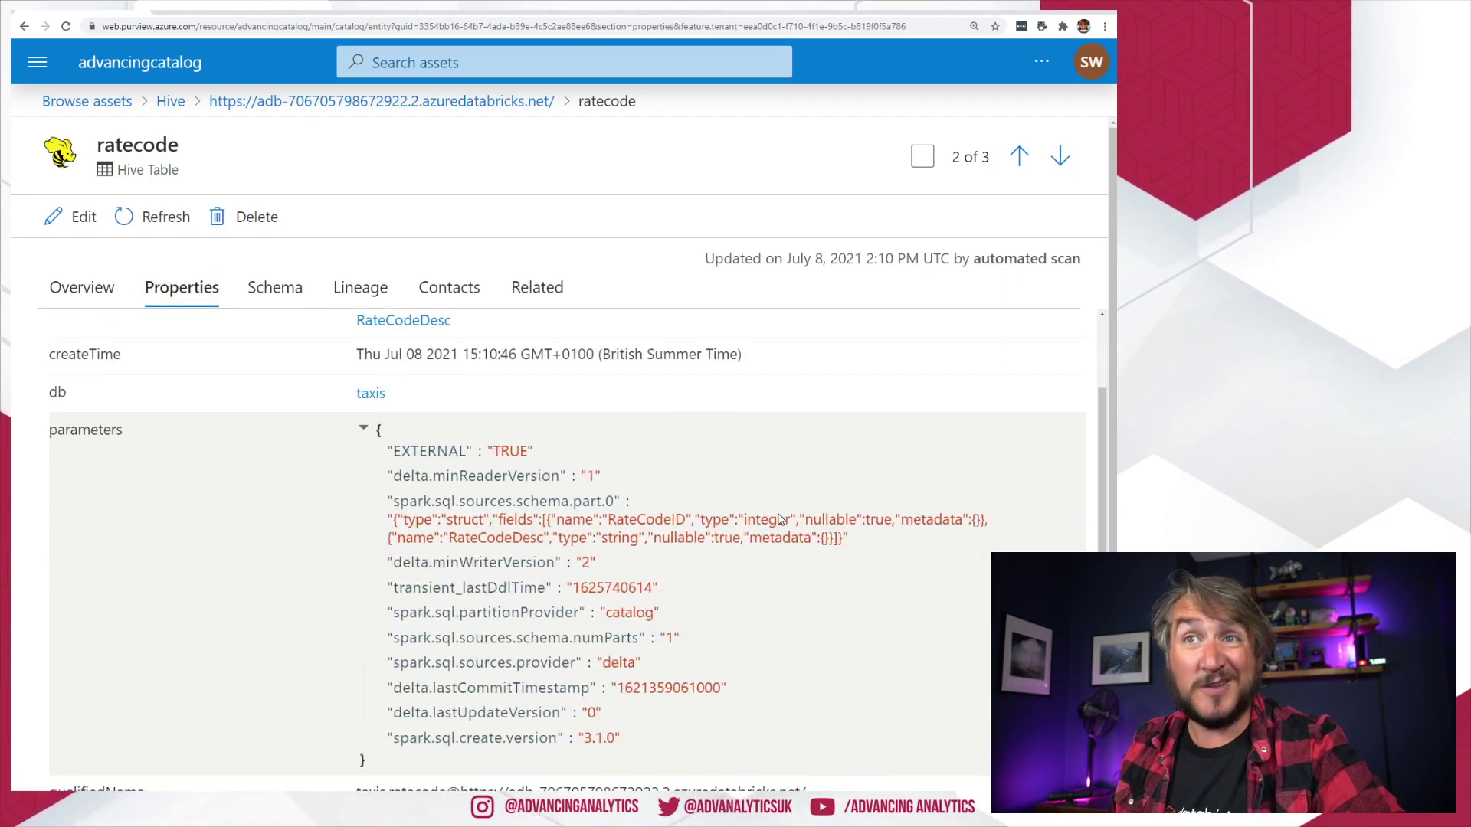
scroll(320, 412, "up", 3)
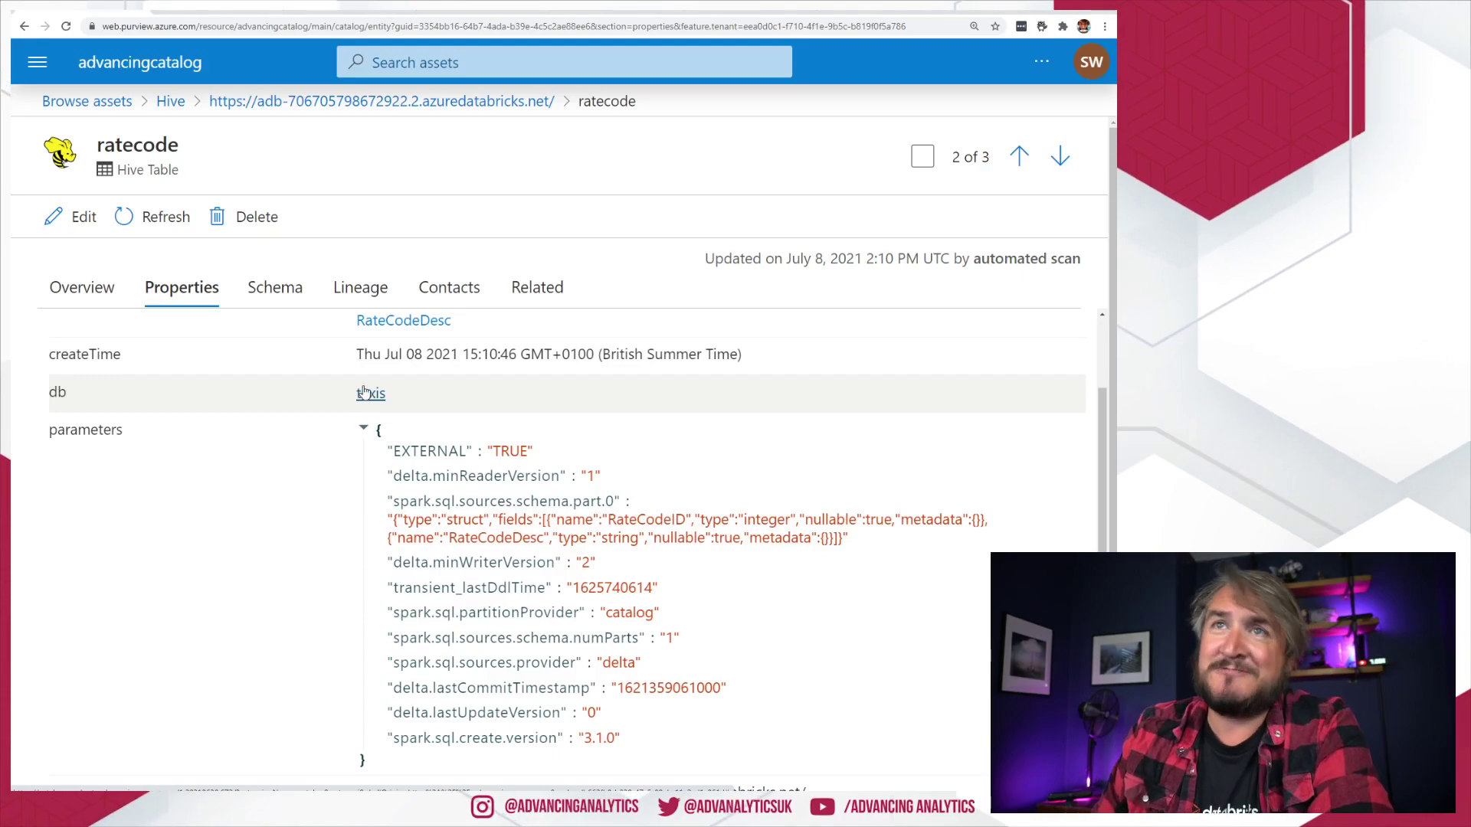
- Show the ratecode table's lineage, inspect the Hive process feeding it, and go back to the table's overview
left_click(358, 289)
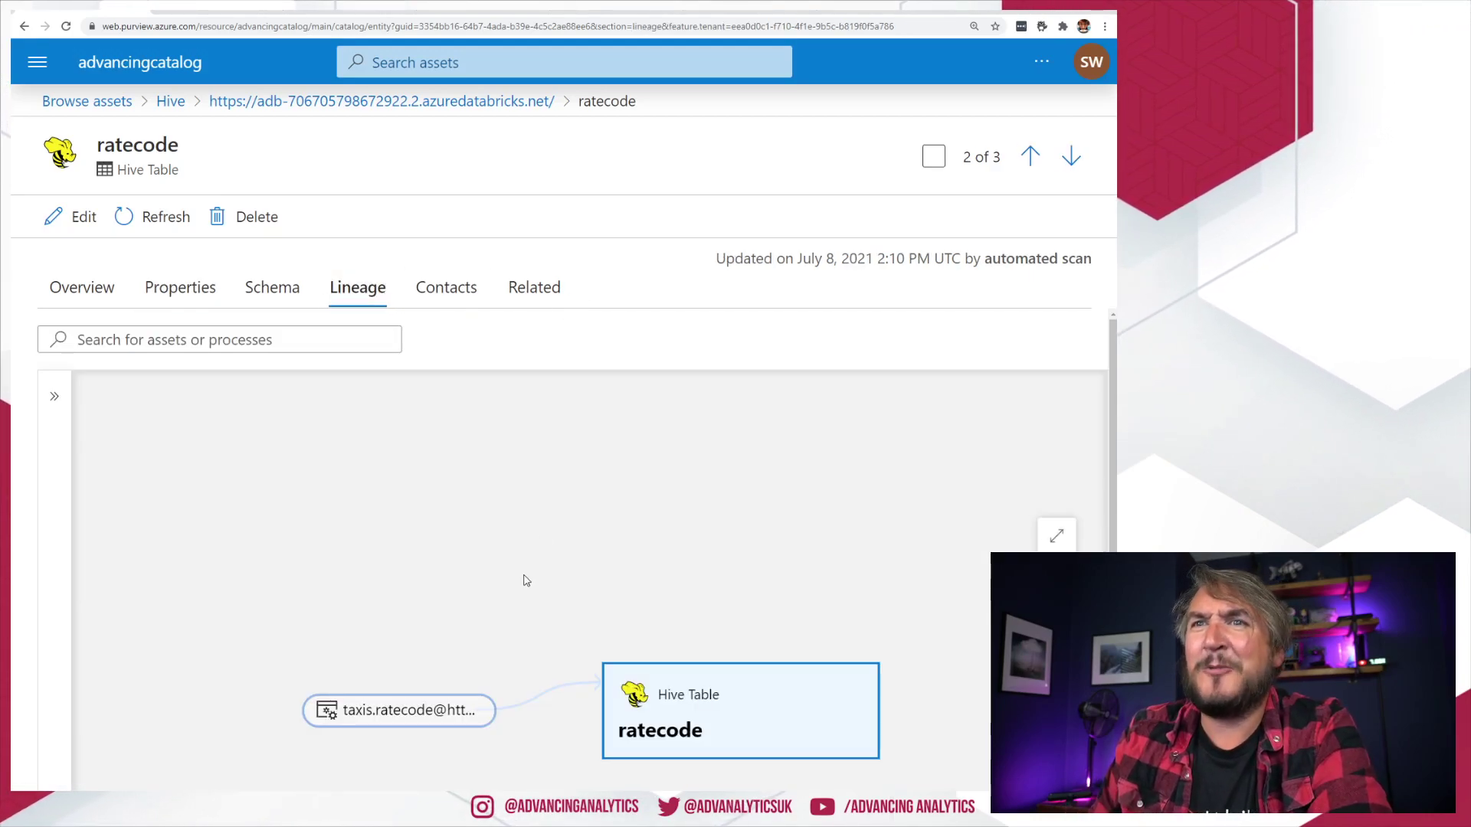
mouse_move(370, 629)
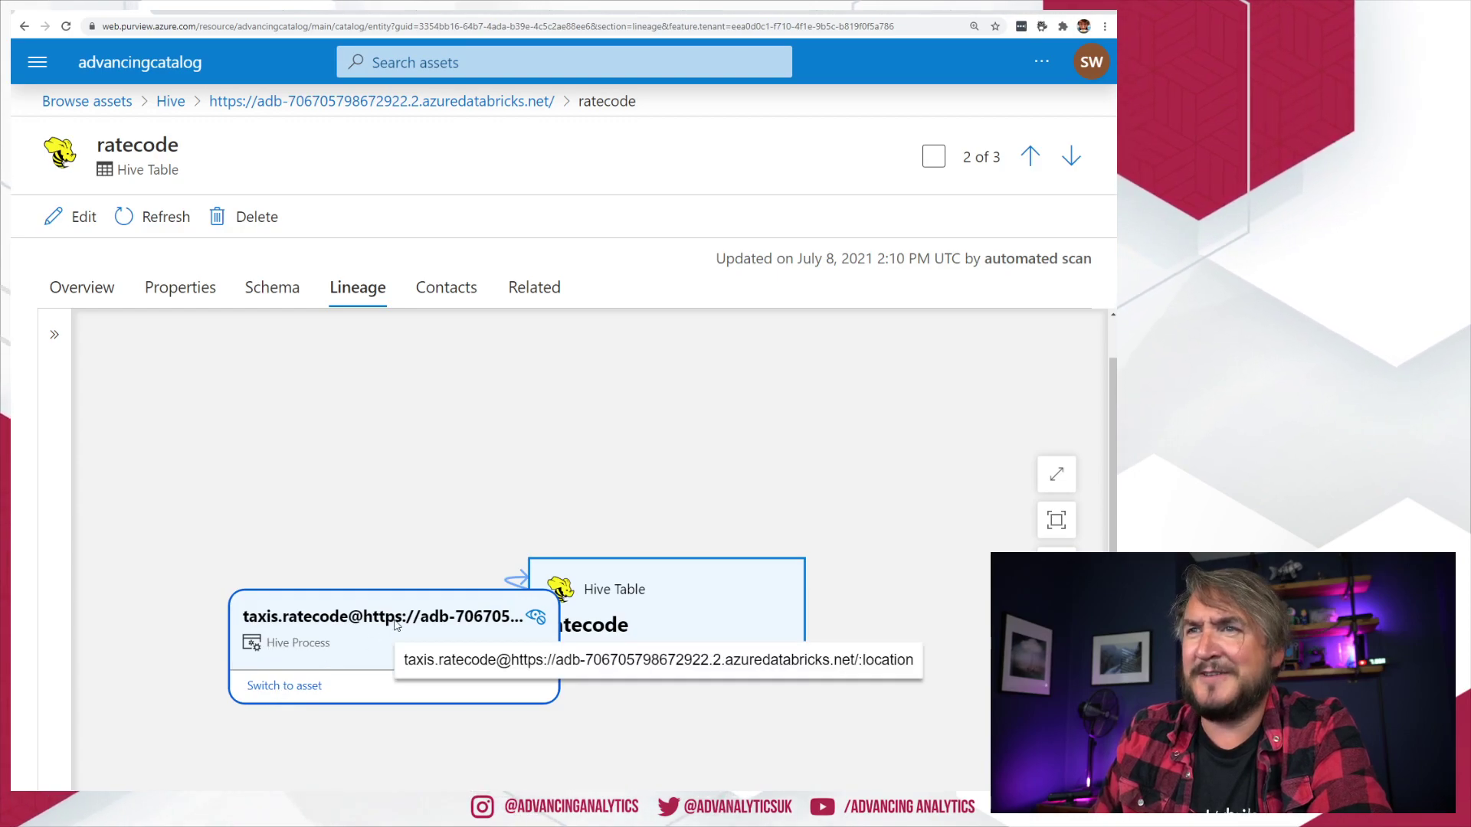
left_click(82, 288)
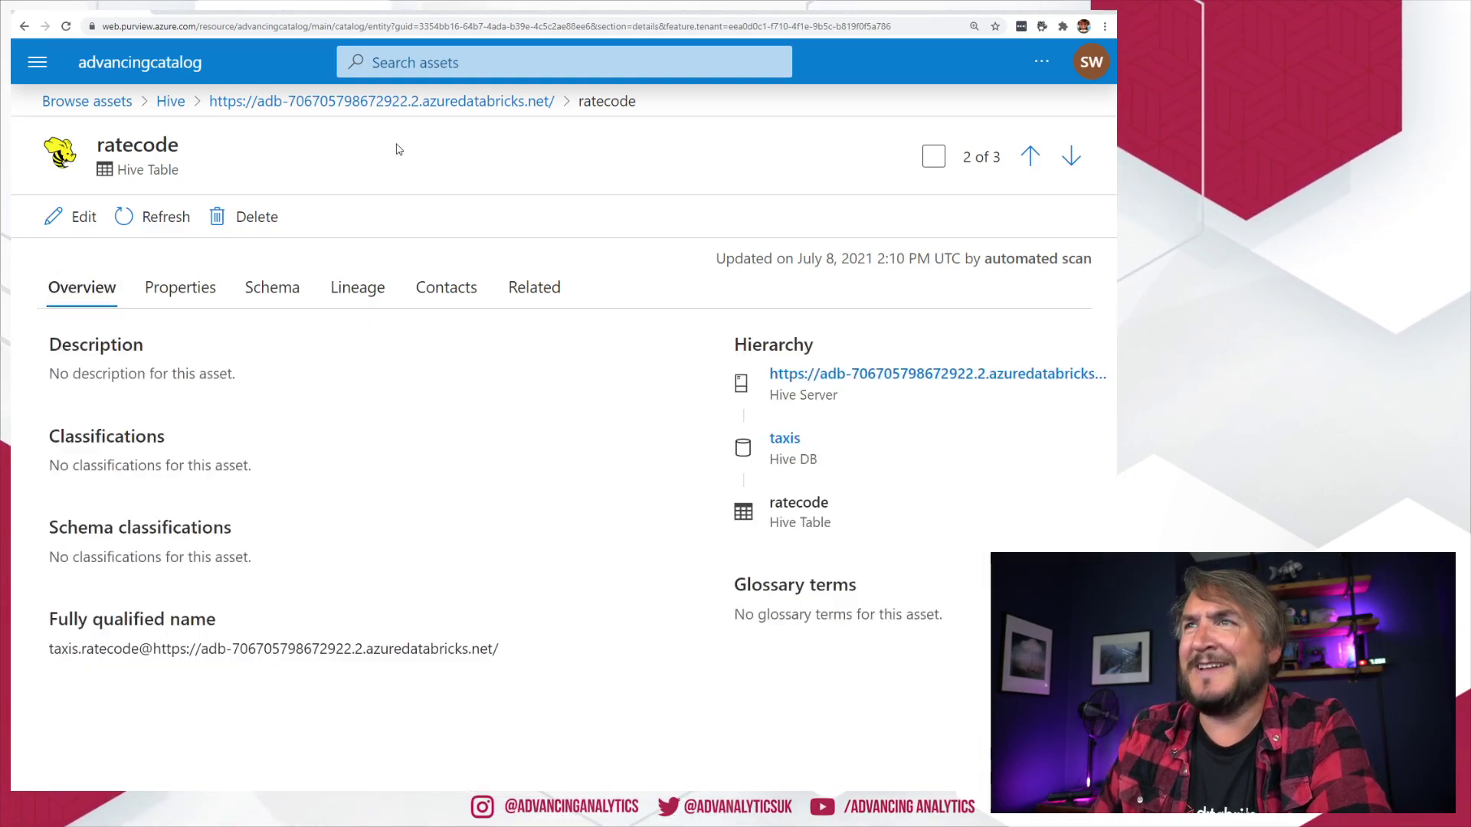
- Go to the registered sources, open the AdvDatabricks source's details and look through the run history of Scan-kai
left_click(109, 104)
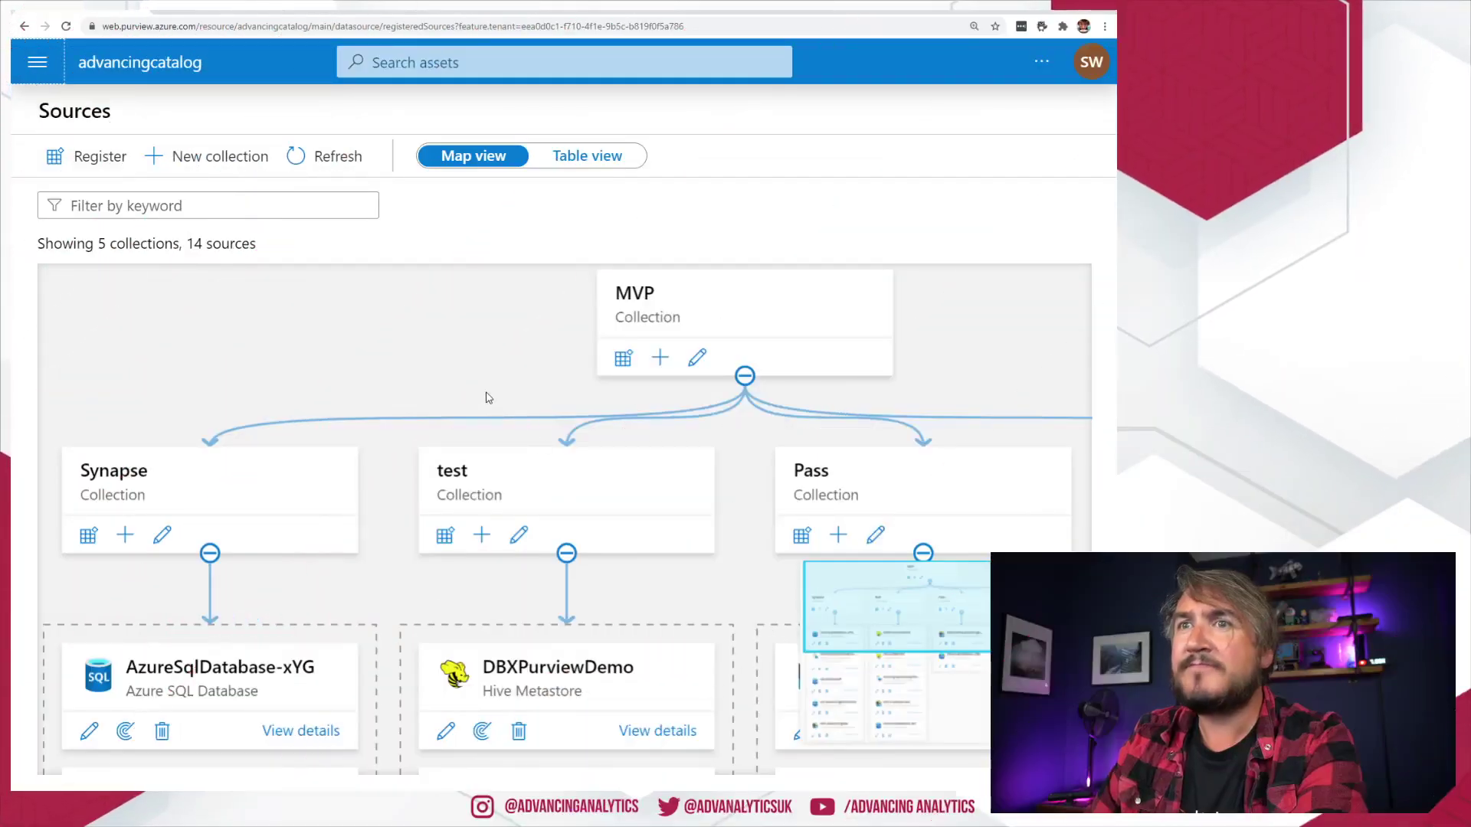
scroll(485, 459, "down", 5)
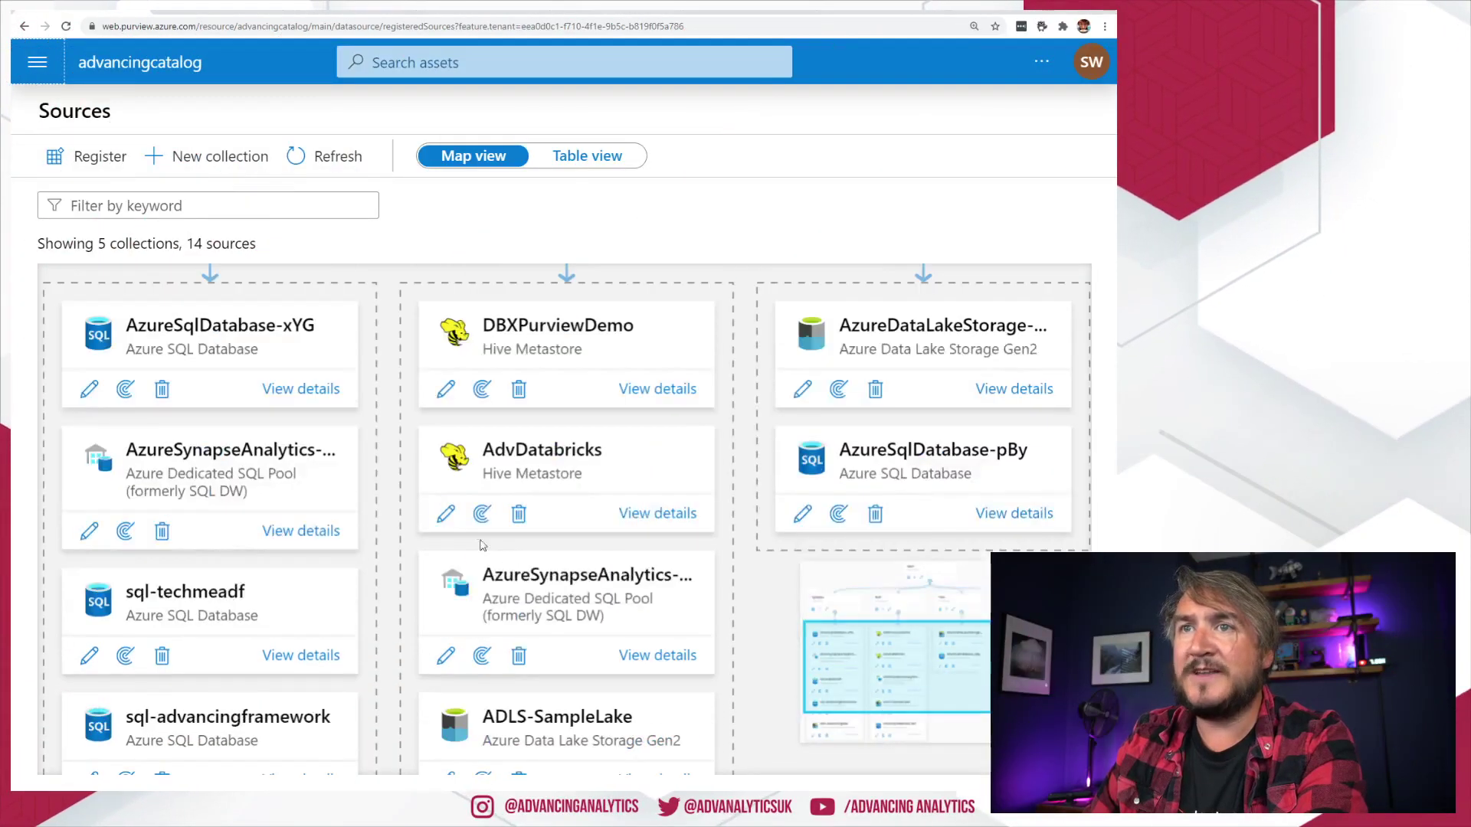
left_click(656, 513)
scroll(389, 482, "down", 1)
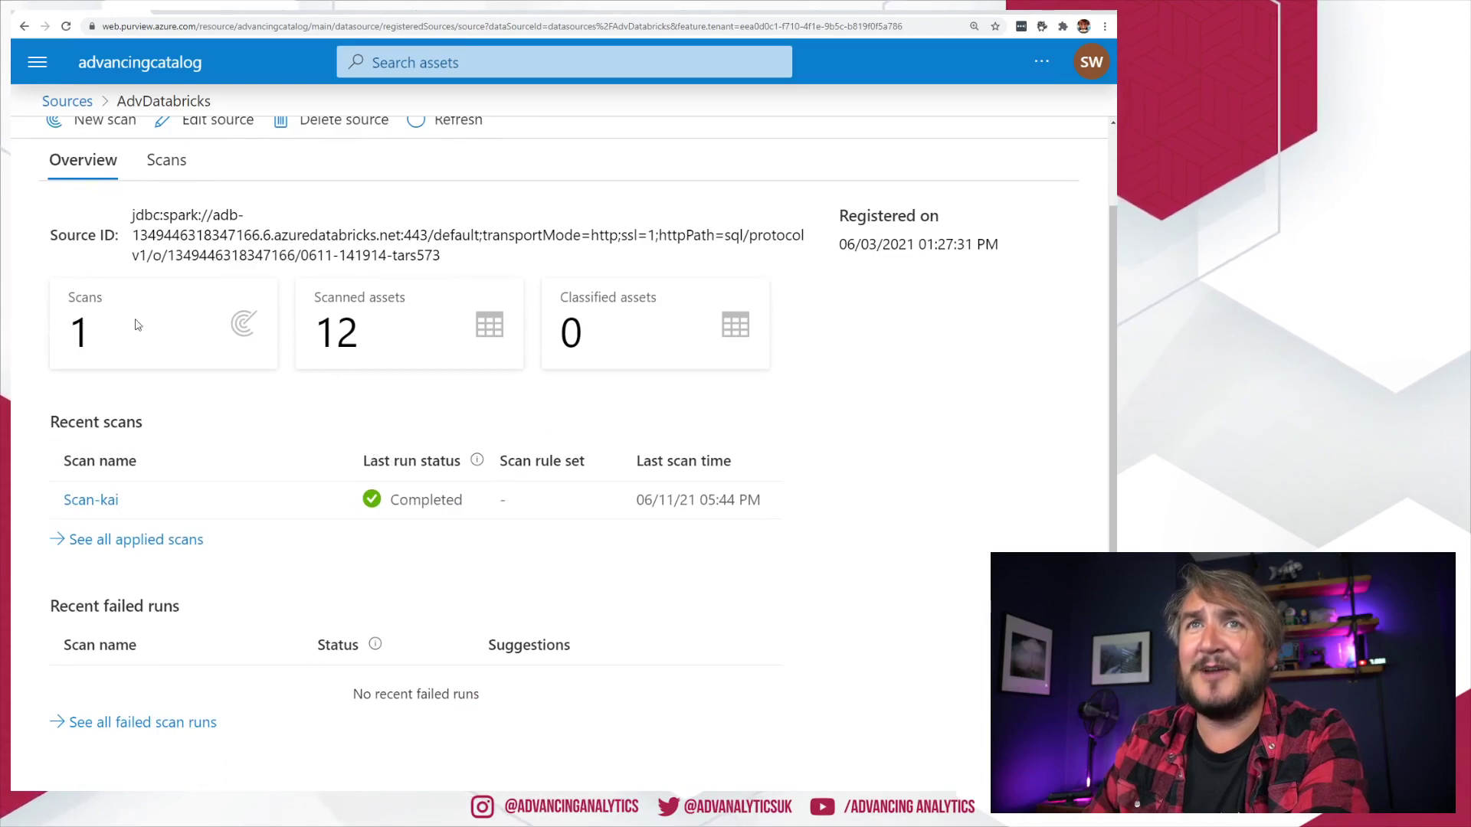
left_click(86, 499)
scroll(384, 420, "down", 2)
scroll(384, 421, "down", 2)
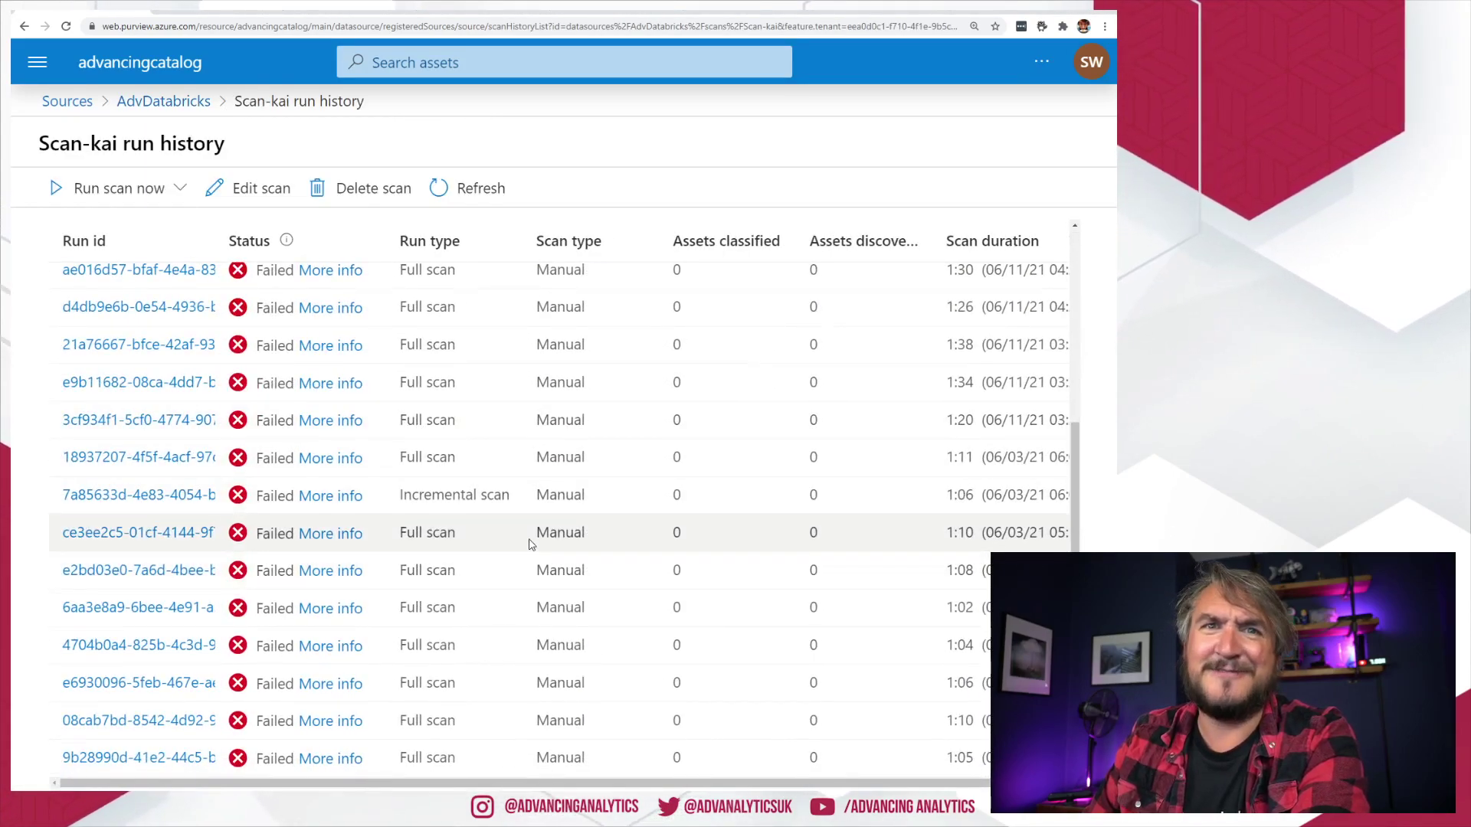
- Check the error information of three failed Scan-kai full-scan runs, and open and close the linked help page
scroll(526, 536, "up", 5)
left_click(322, 430)
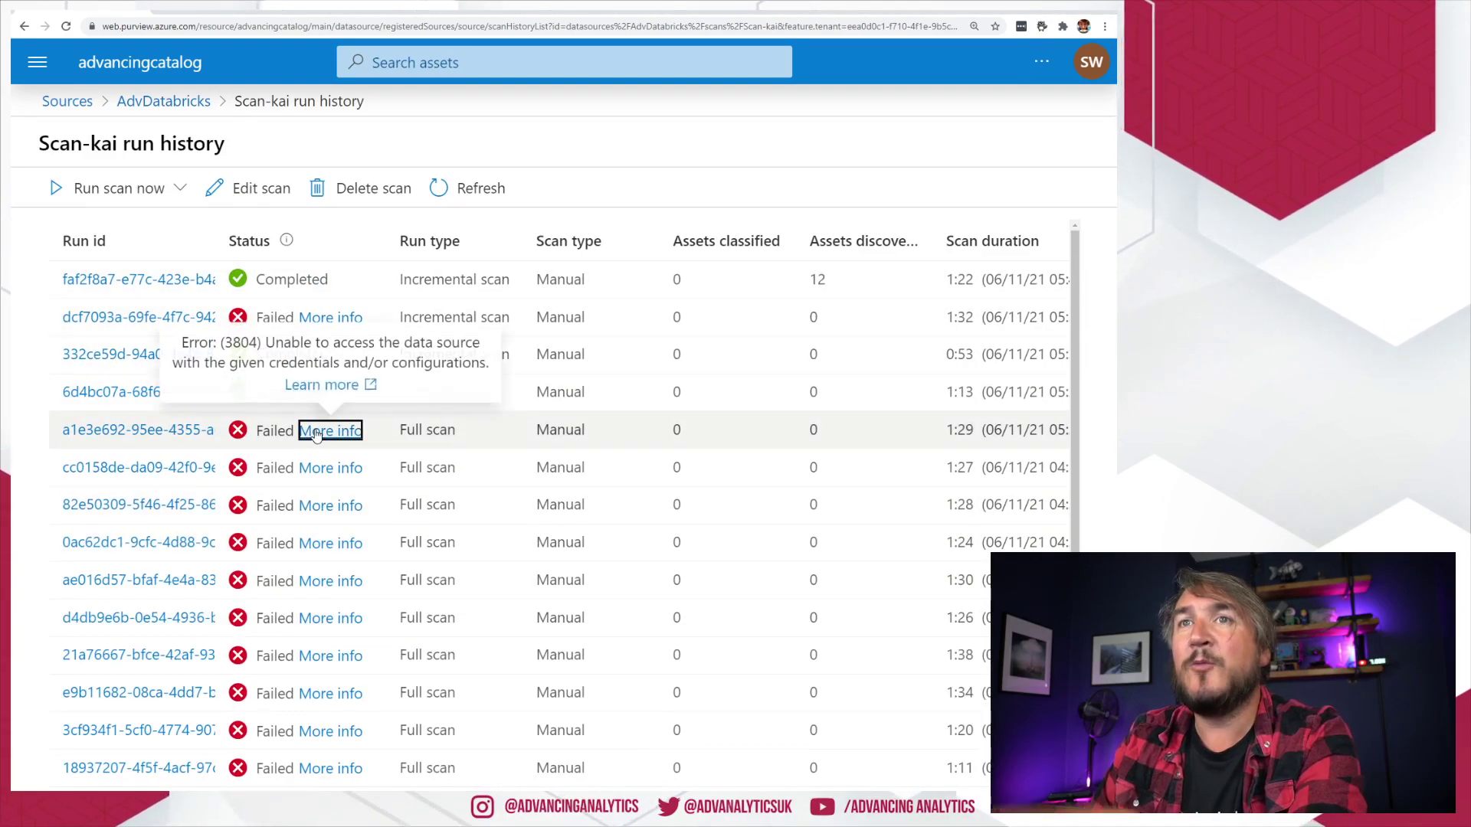
left_click(330, 543)
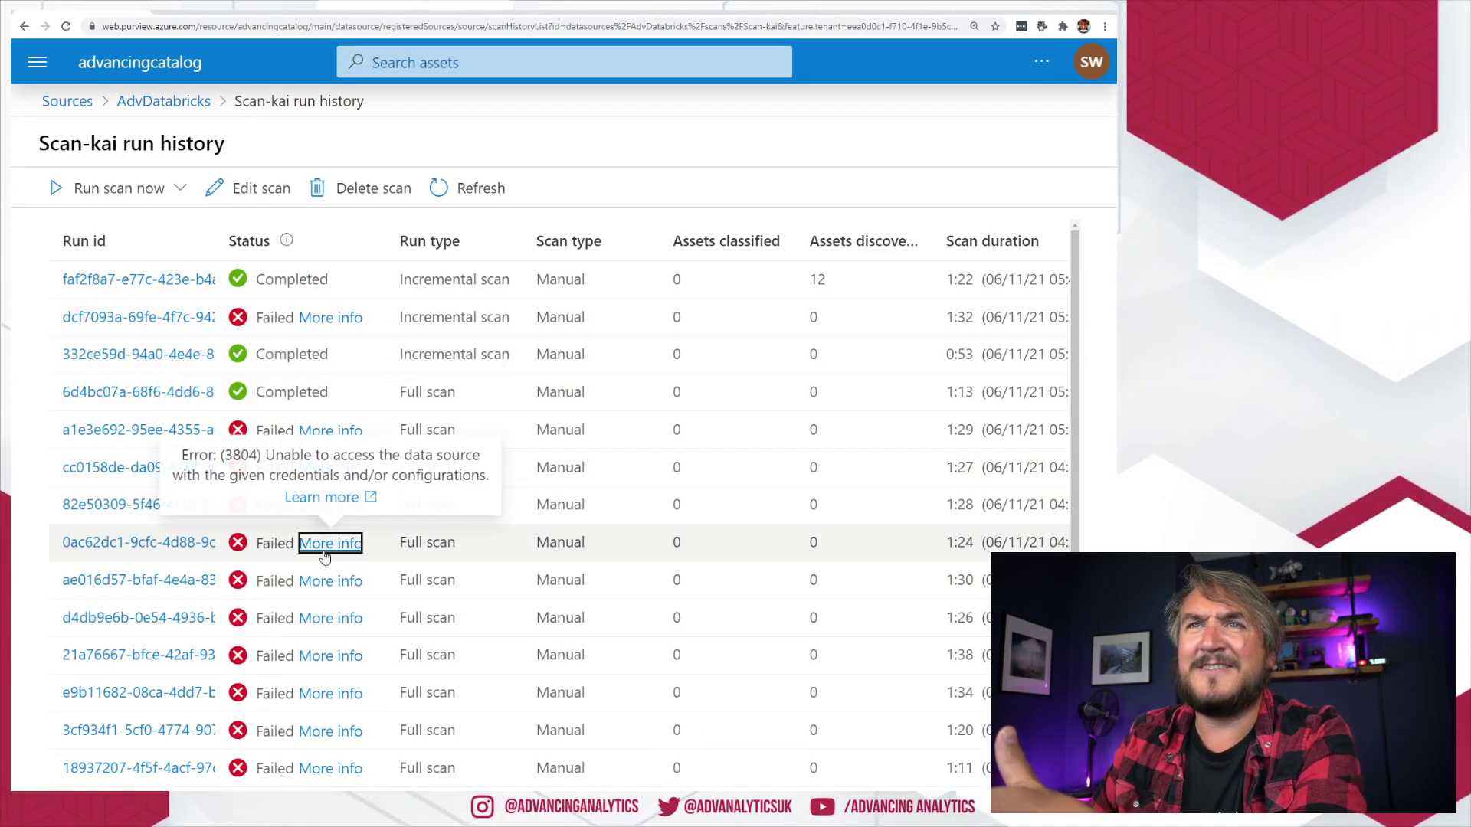
scroll(333, 633, "down", 3)
left_click(331, 516)
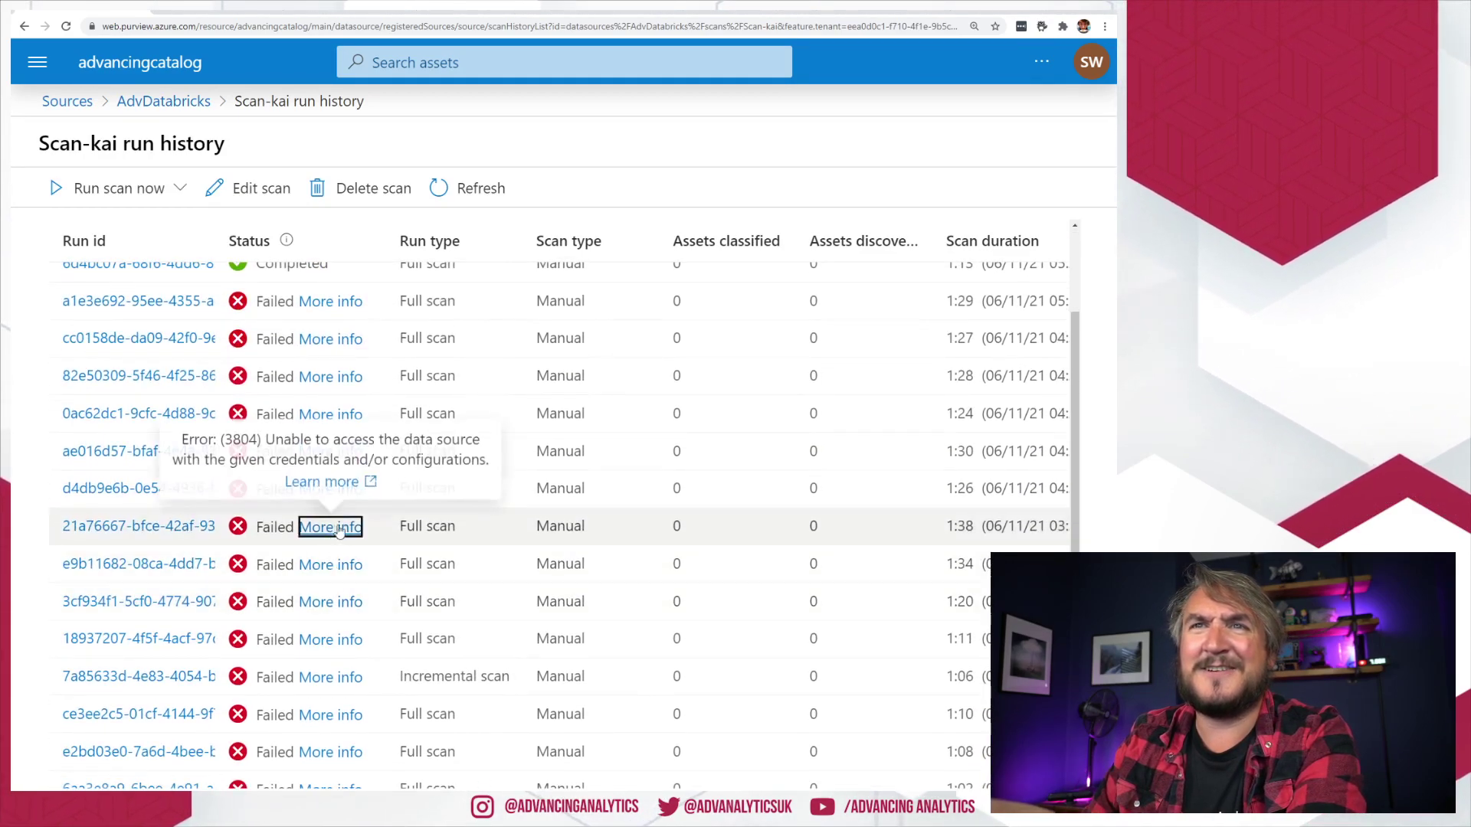
left_click(329, 480)
key("ctrl+w")
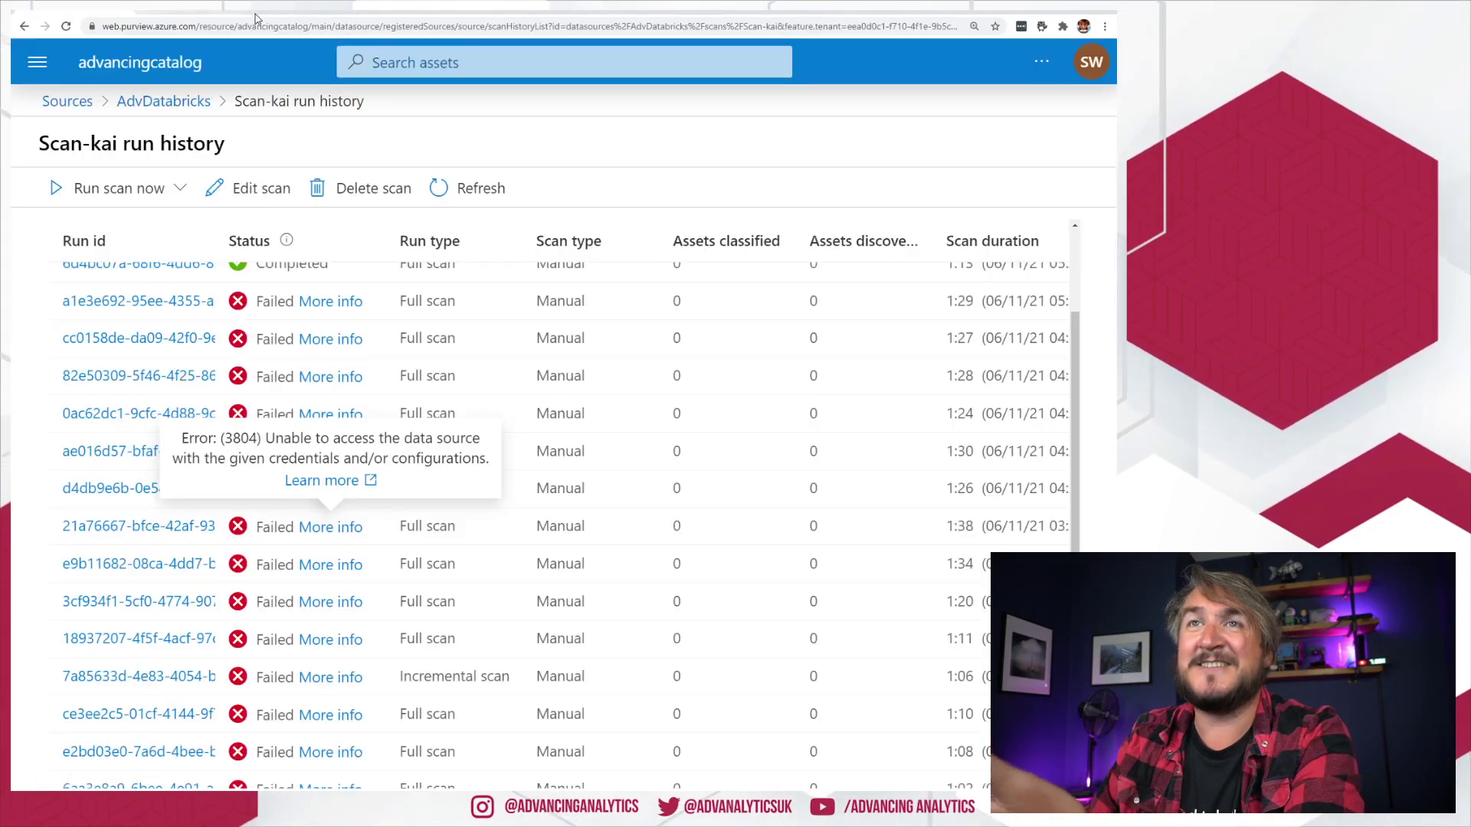
- Check the error information of the older failed Scan-kai runs starting with 18937207 and ce3ee2c5
left_click(326, 640)
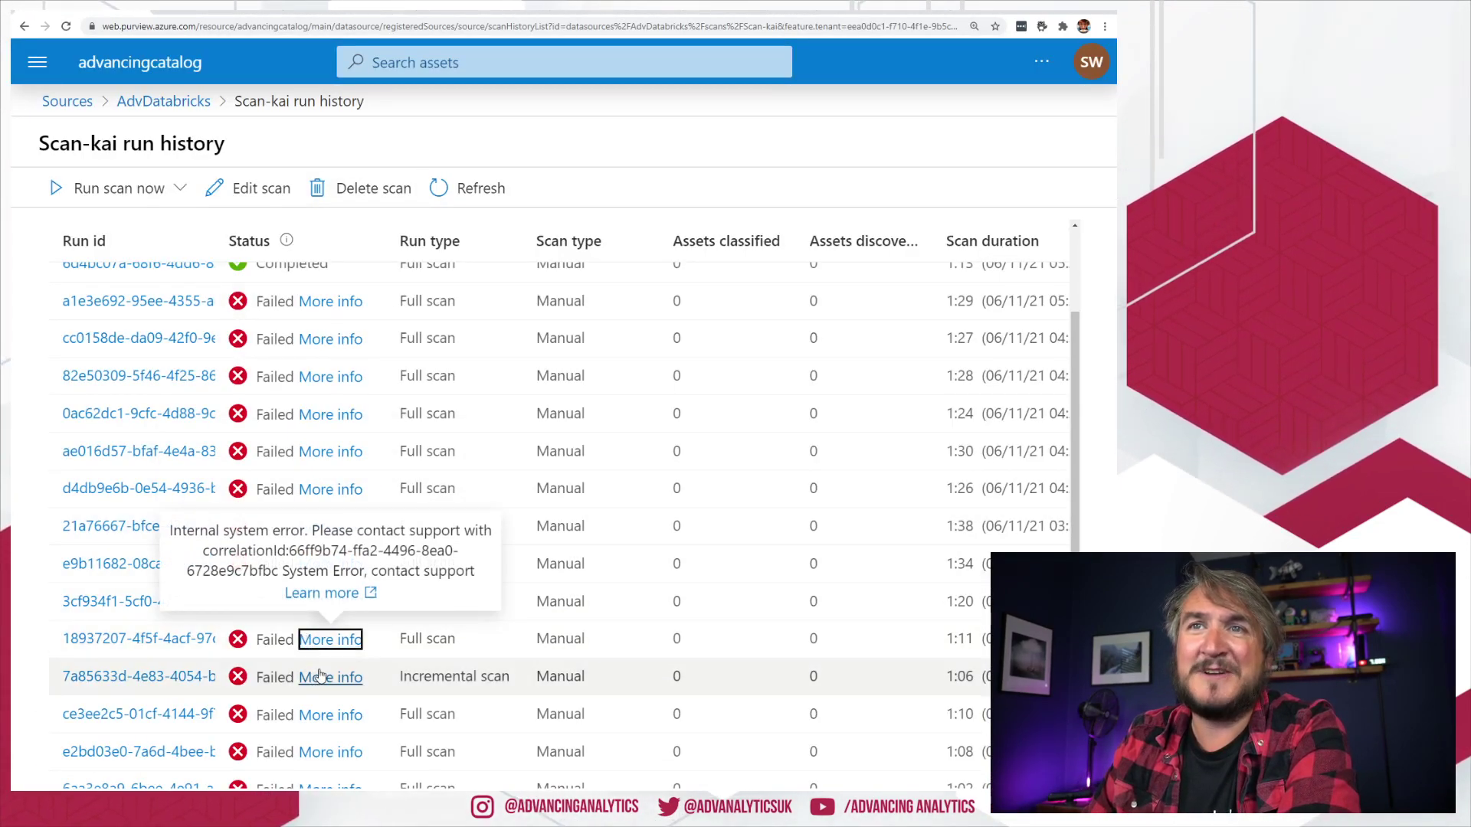
left_click(314, 711)
left_click(318, 717)
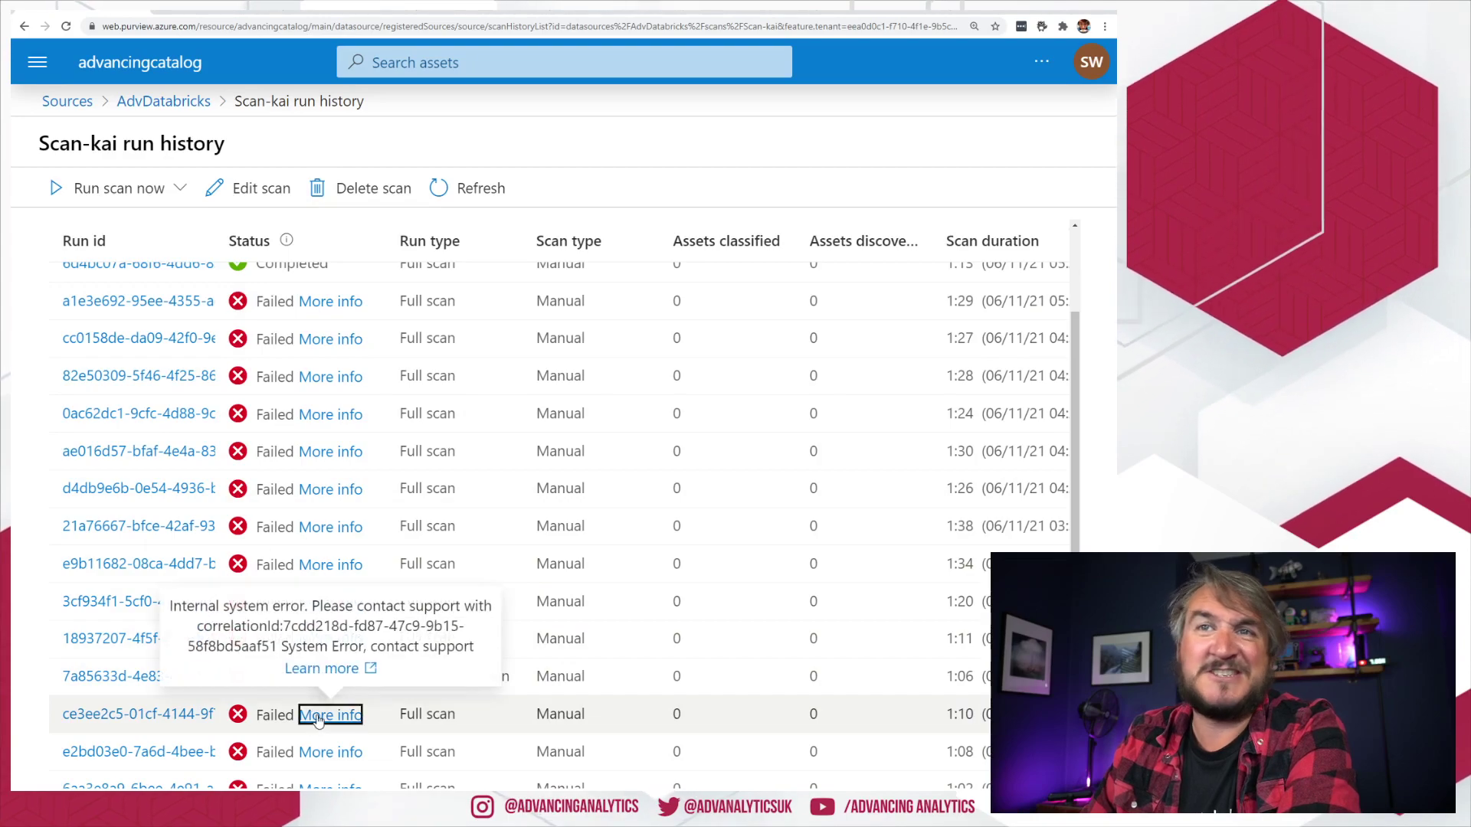
- Switch to the Integration Runtime Configuration Manager and view its diagnostic logs in Event Viewer
left_click(529, 485)
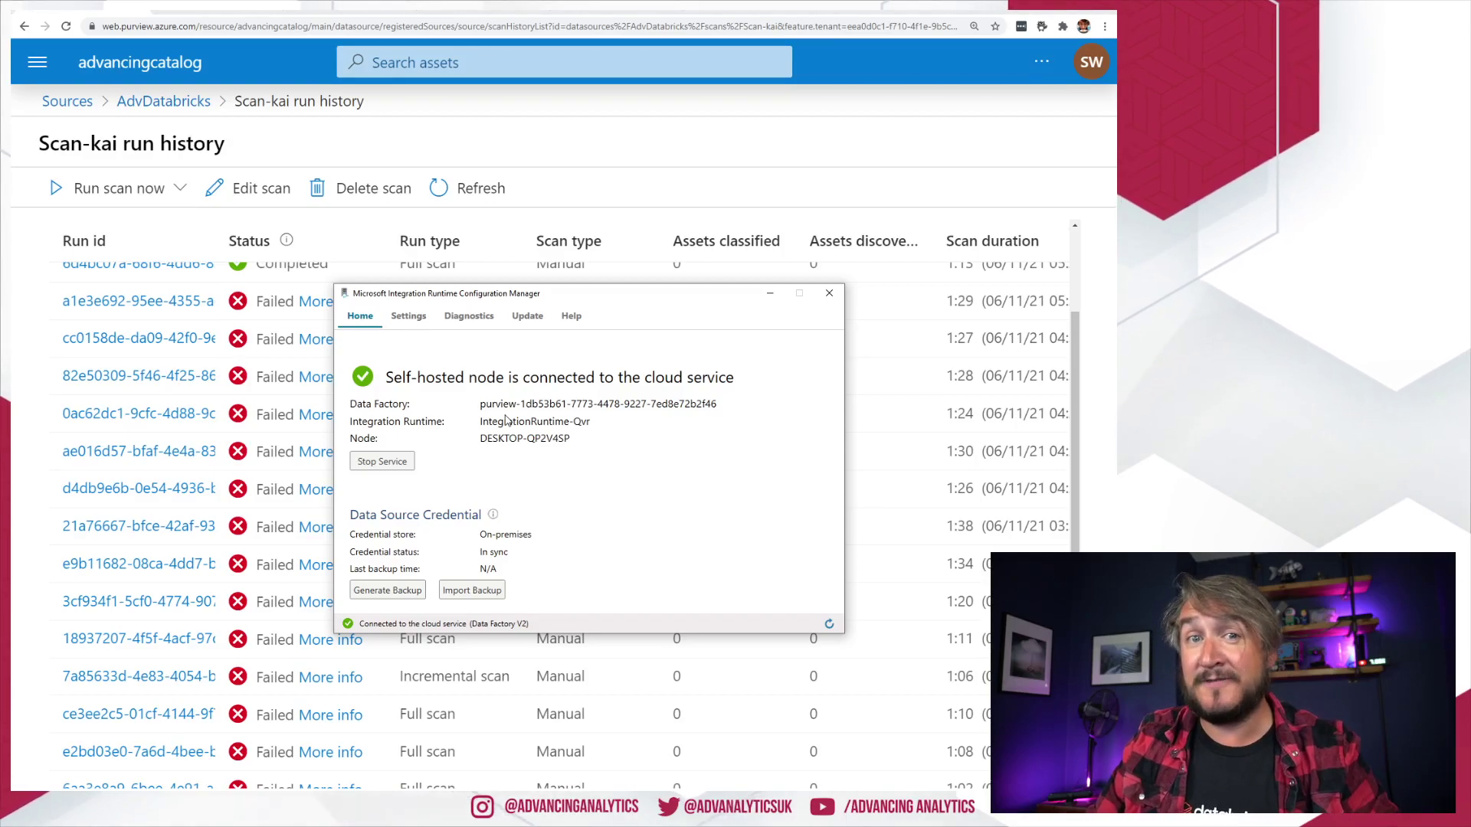
left_click(475, 316)
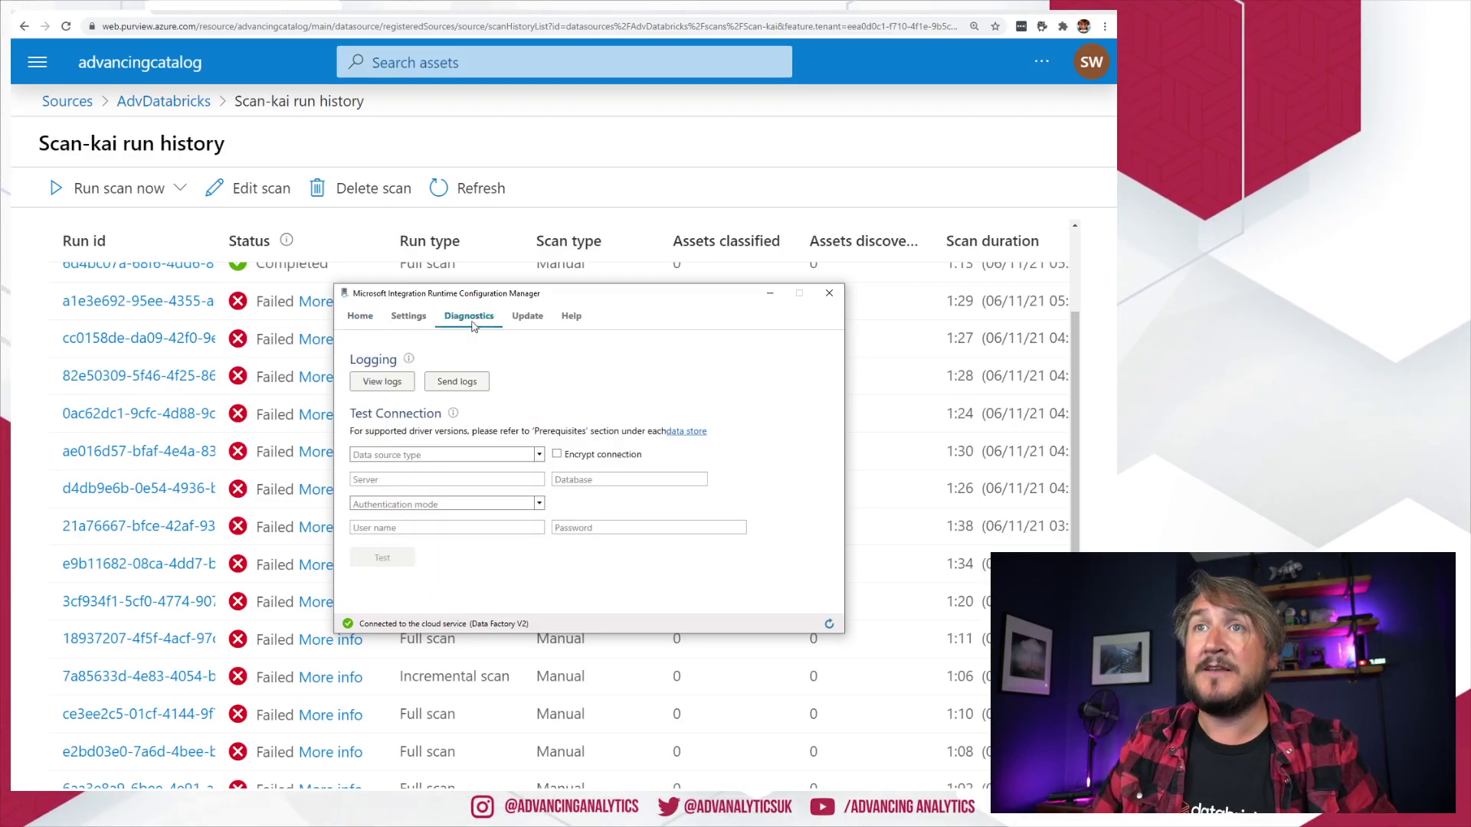
left_click(382, 381)
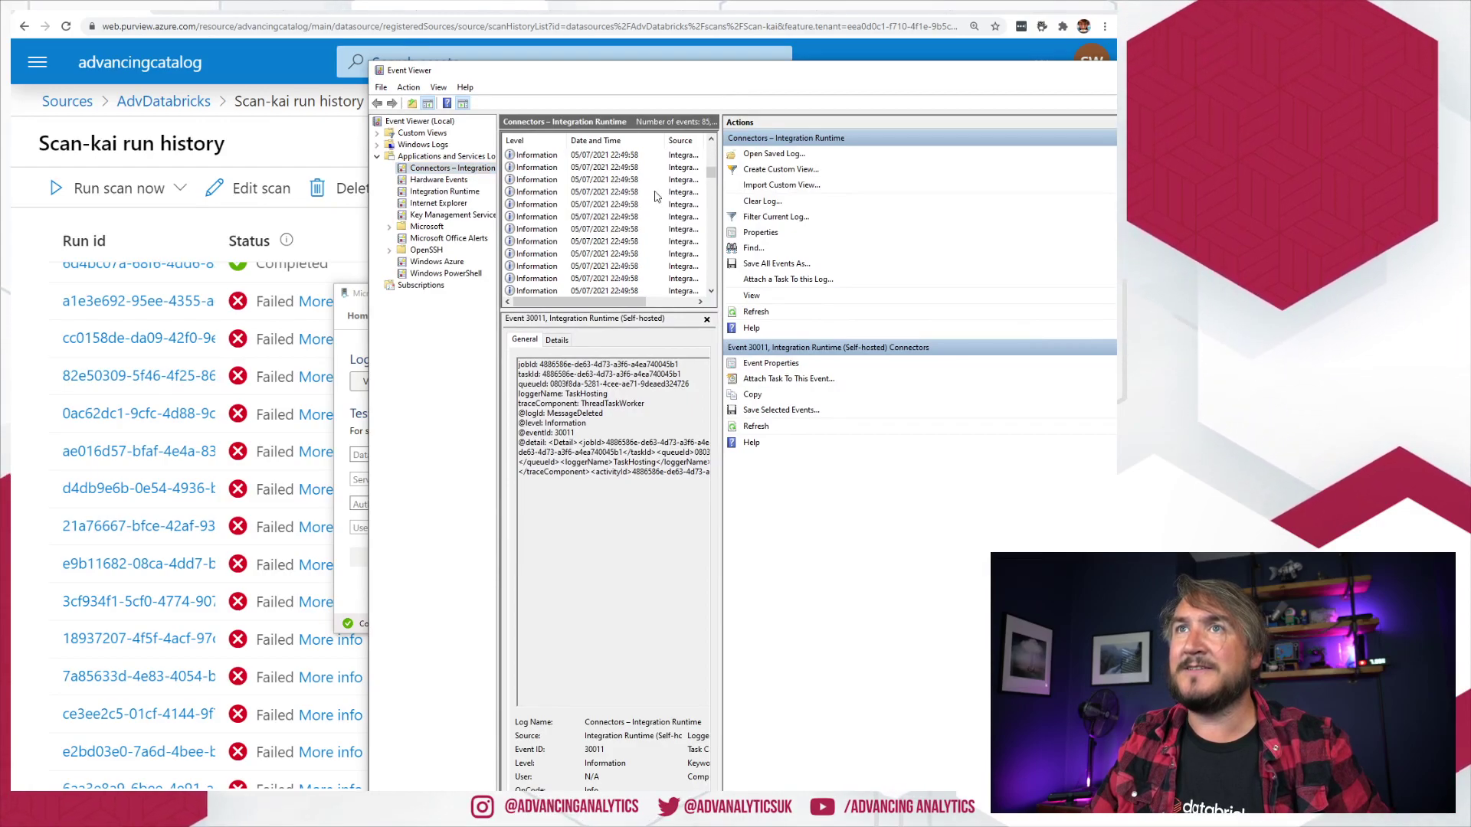
- Look through the Connectors – Integration Runtime event log from older entries back to the most recent ones
left_click_drag(709, 150, 711, 244)
scroll(711, 245, "down", 3)
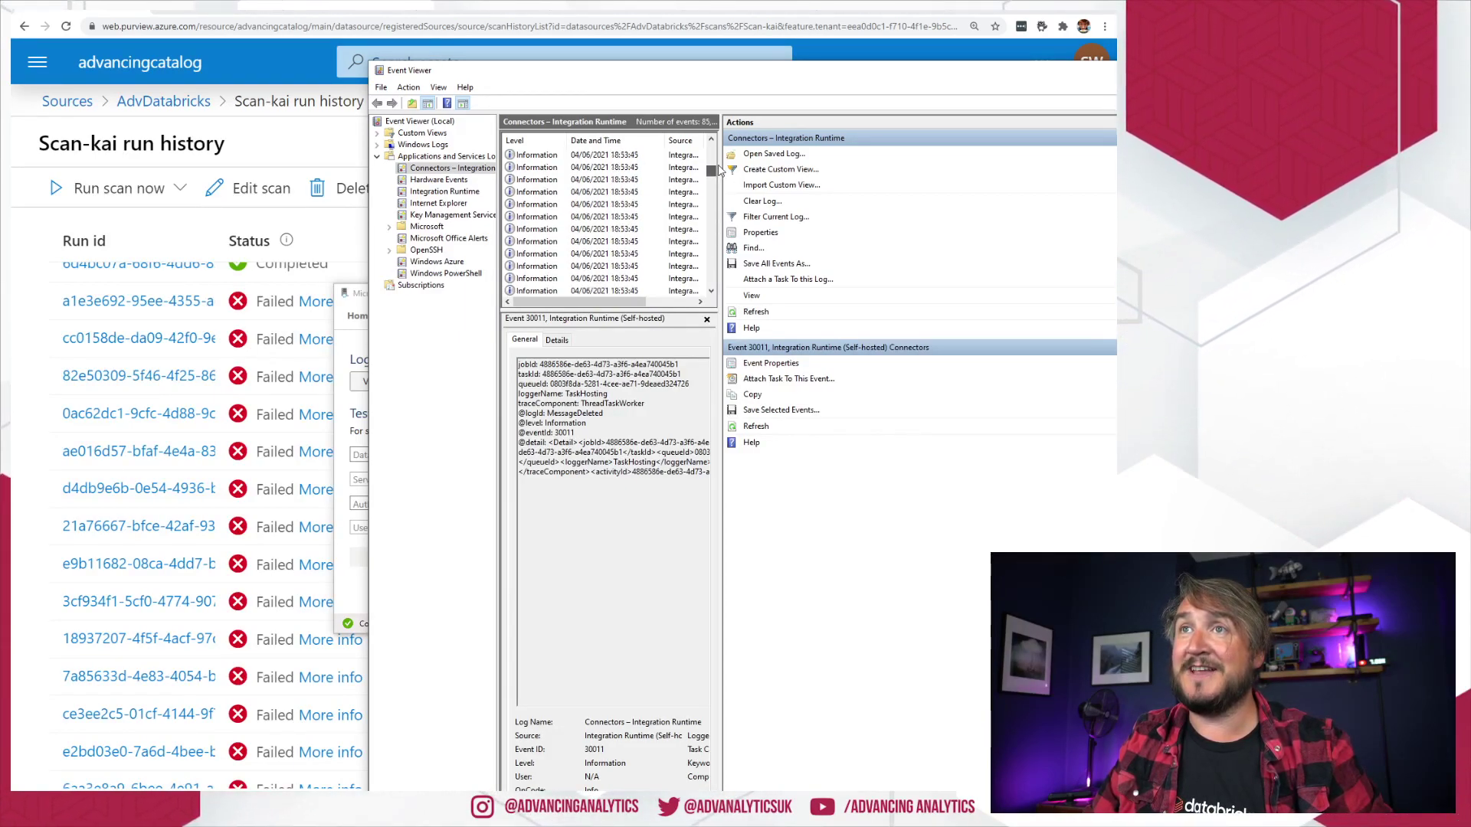
left_click_drag(713, 152, 714, 143)
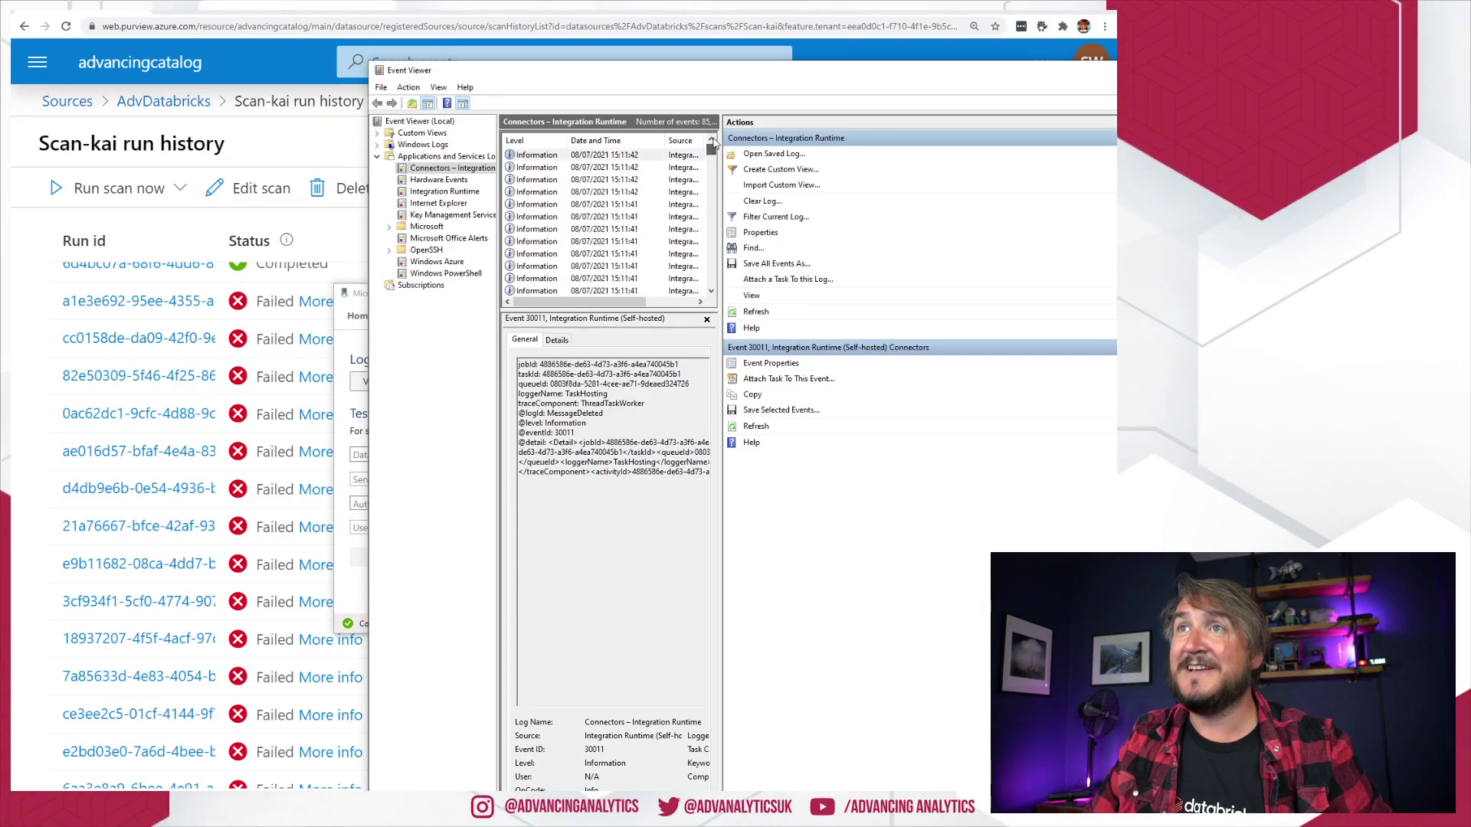
left_click(712, 291)
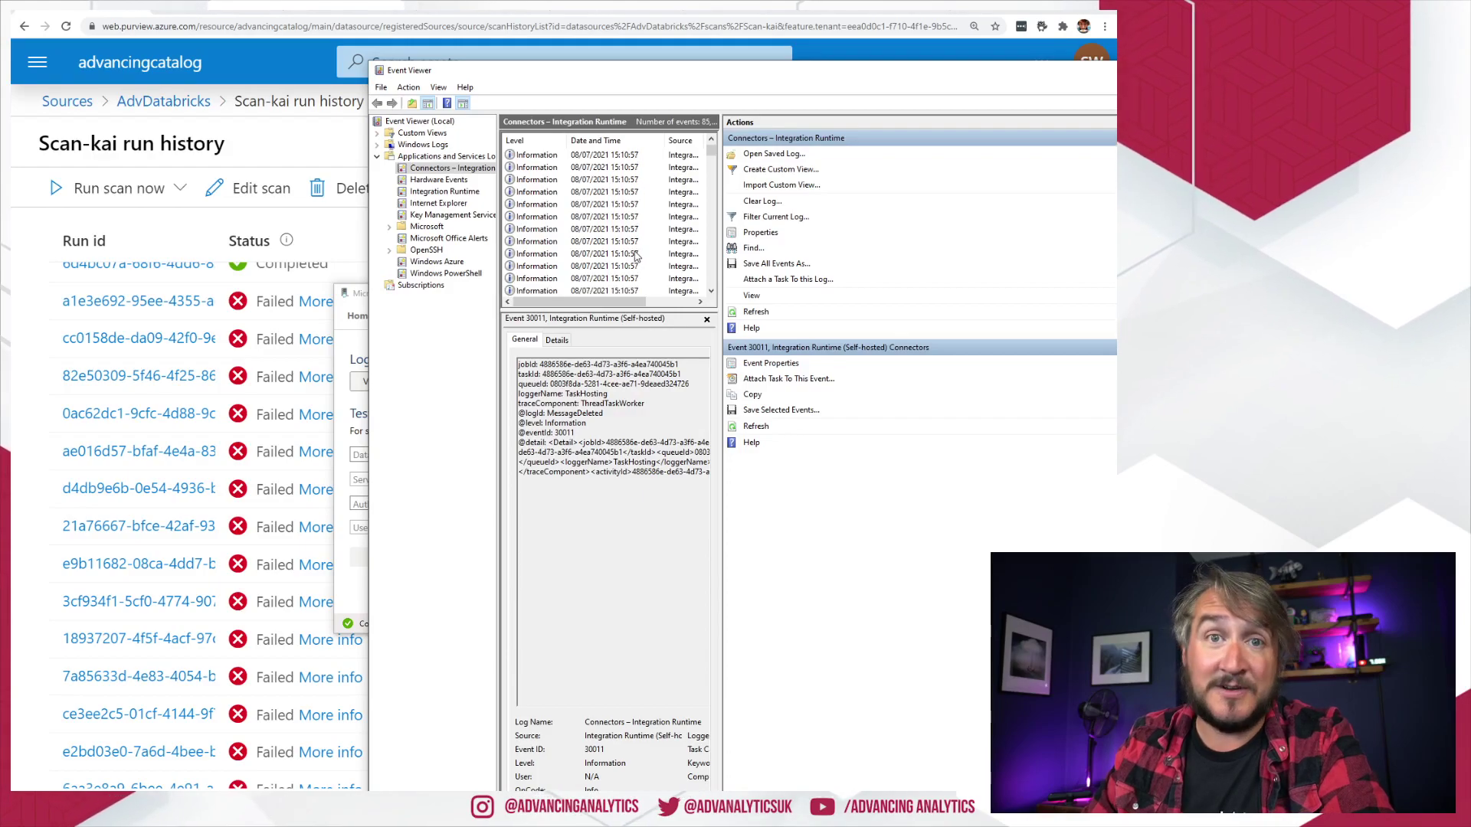
- Close Event Viewer and the Integration Runtime Configuration Manager, and return to the advancingcatalog home page in Purview
left_click(1149, 70)
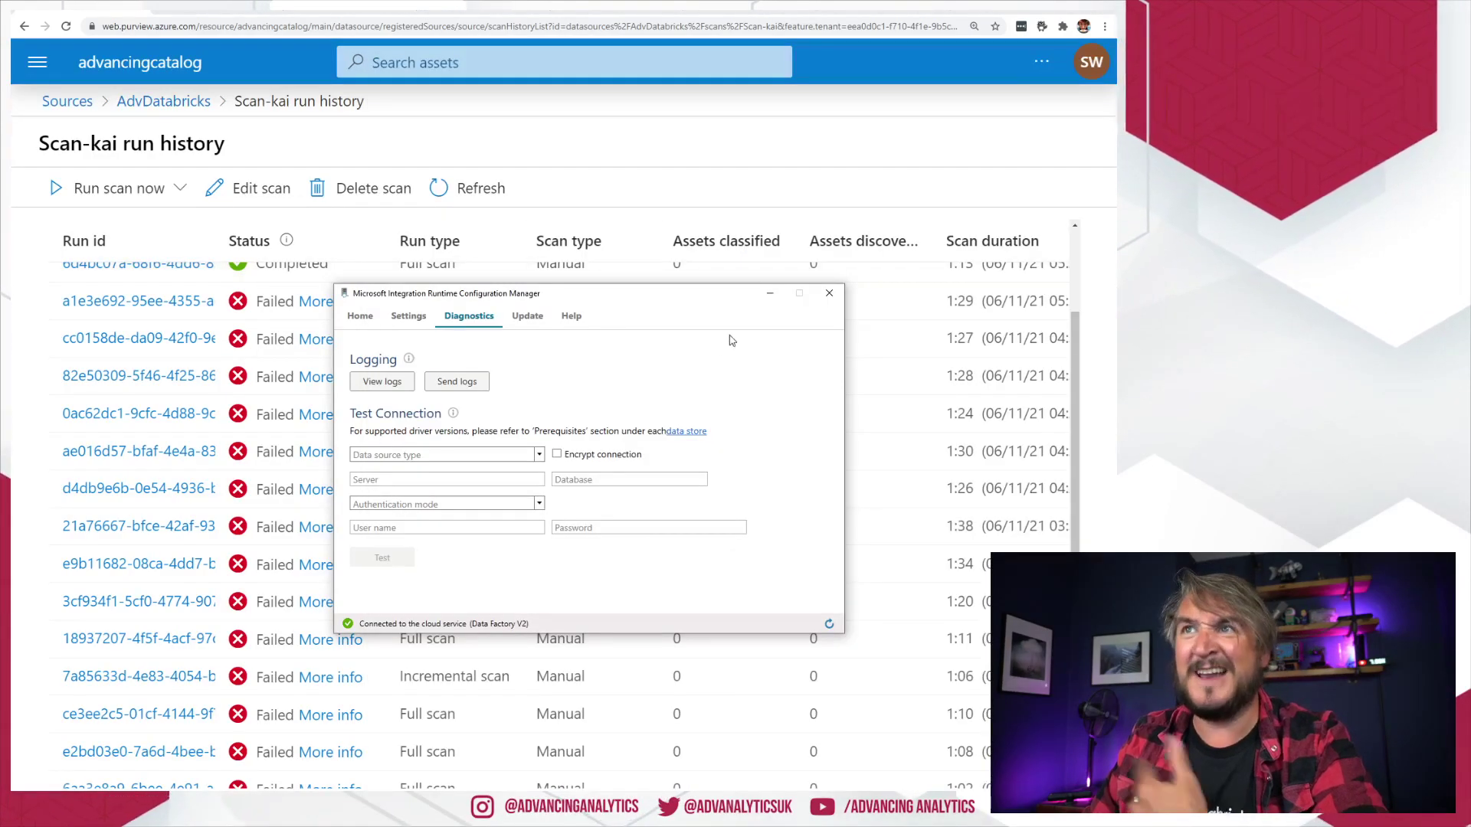
left_click(830, 294)
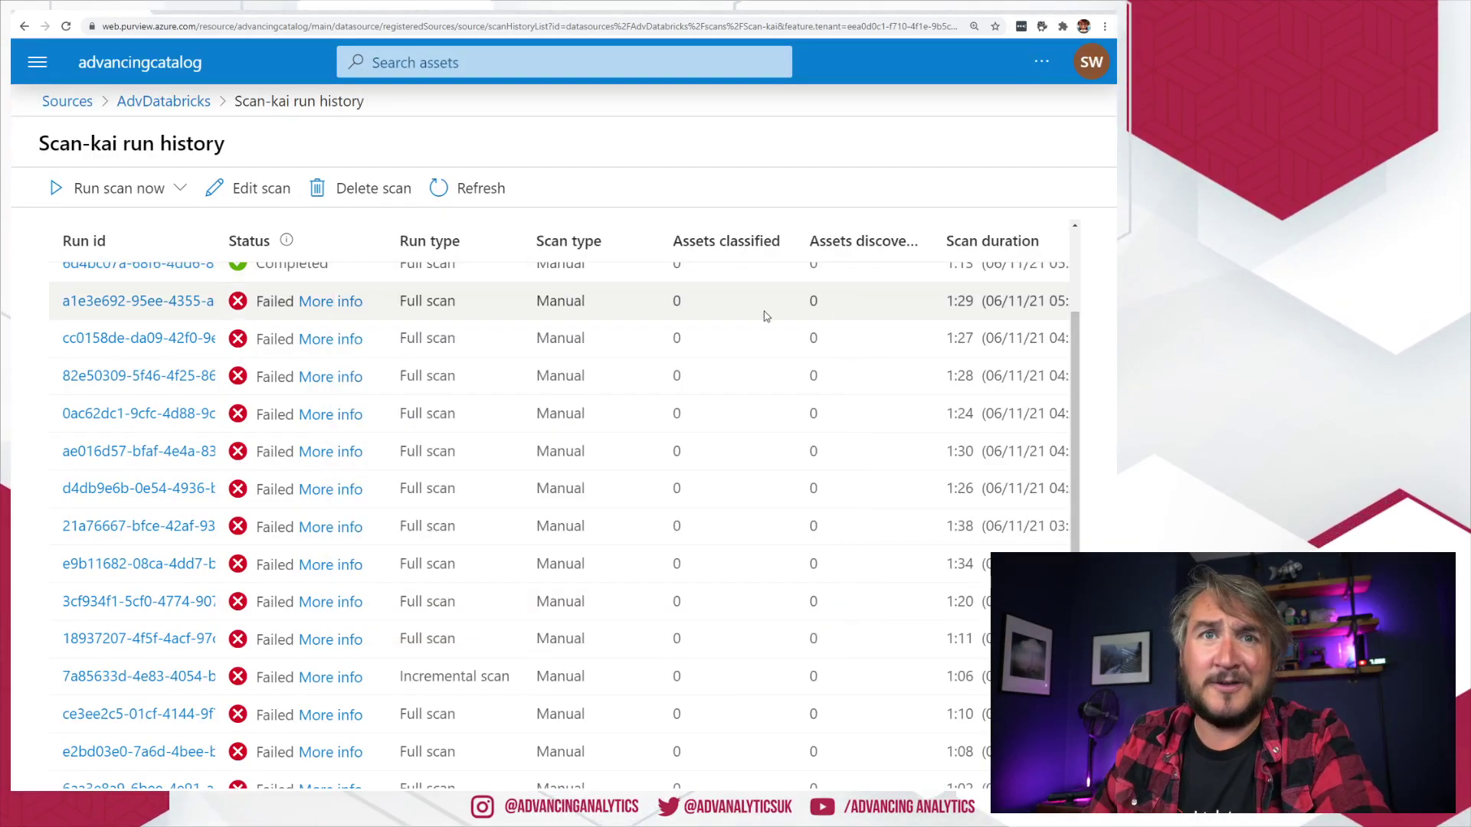
left_click(67, 101)
left_click(140, 67)
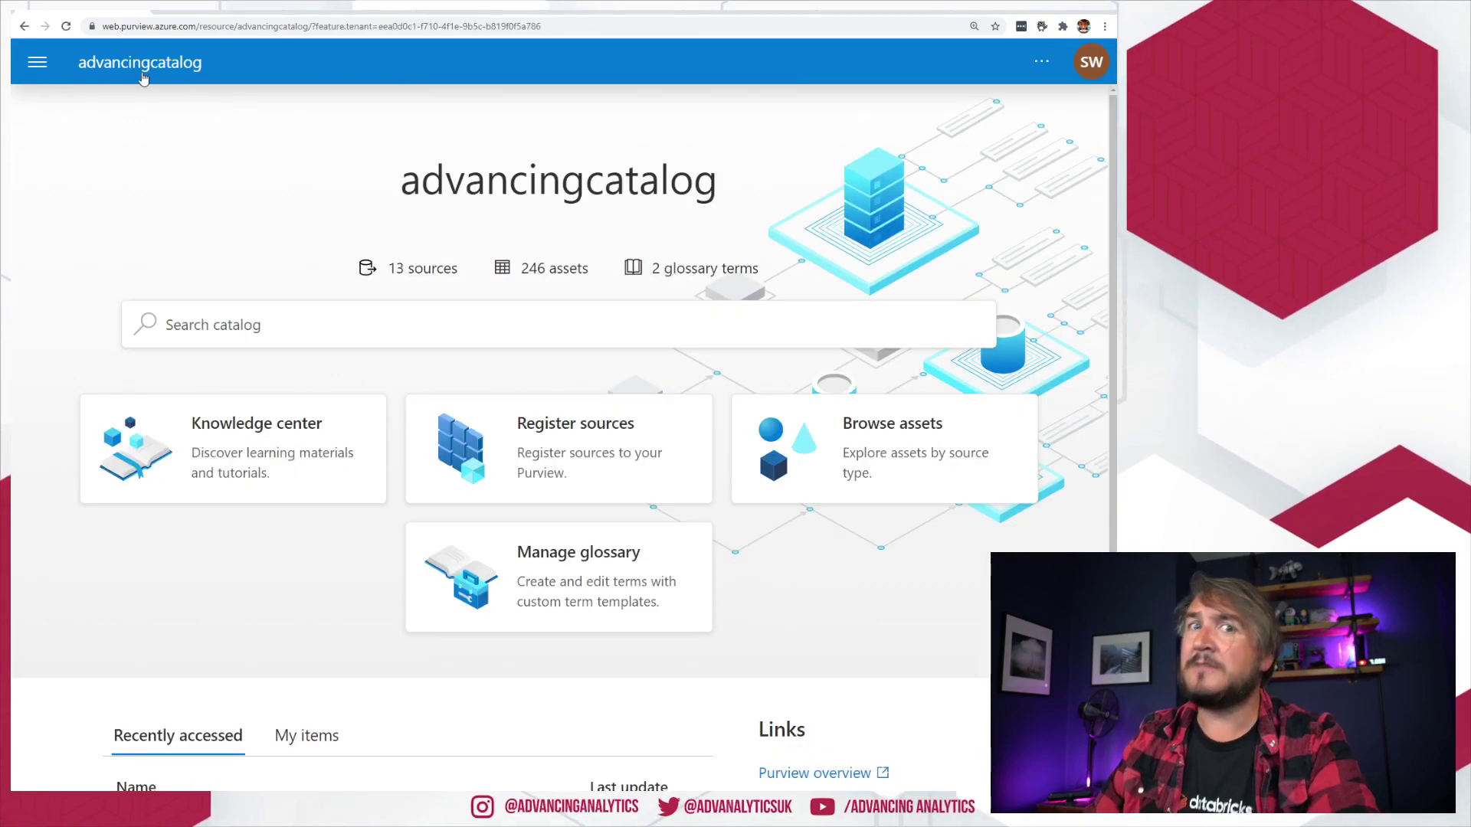